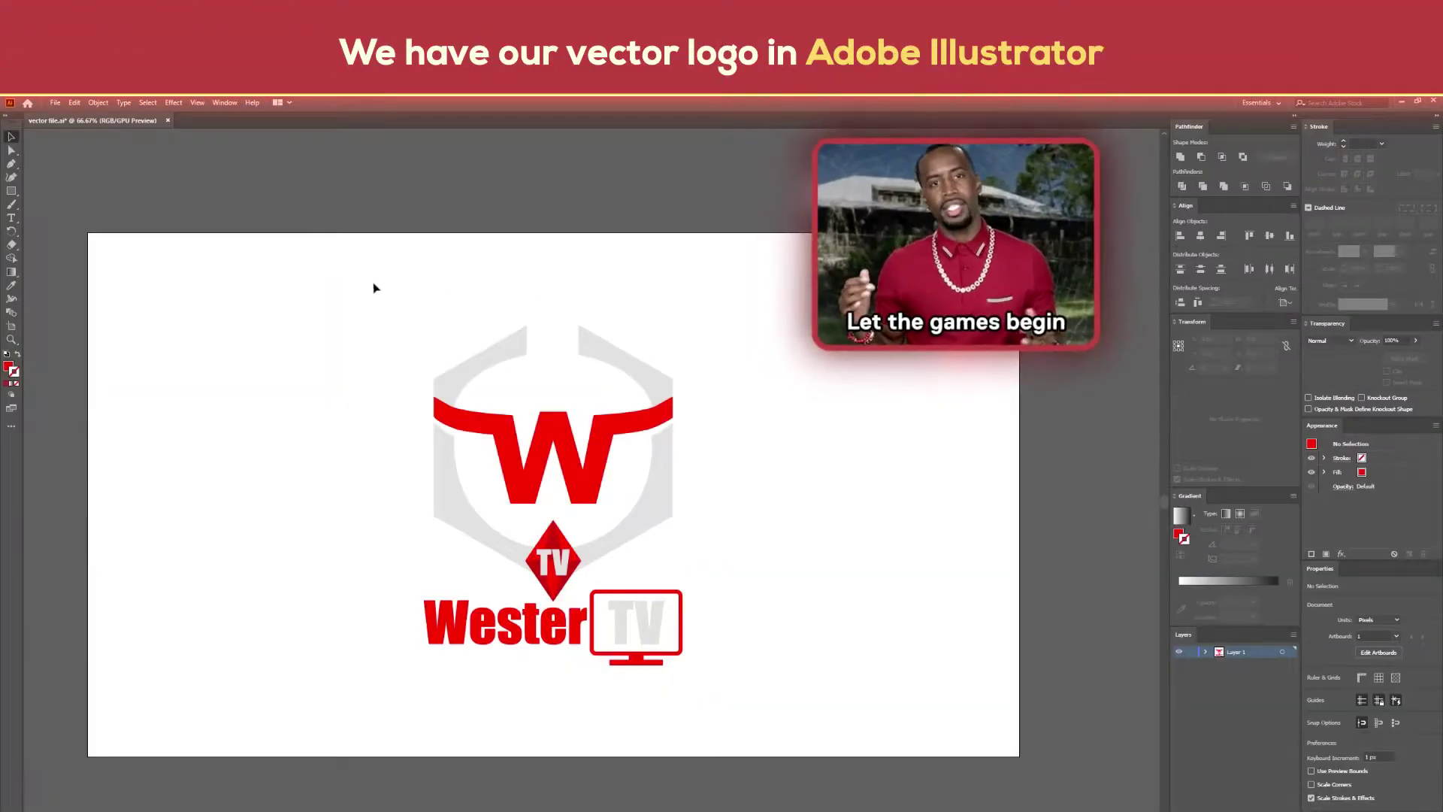
# Select and copy the whole Wester TV logo, then lock the original
pyautogui.moveTo(373, 283); pyautogui.dragTo(750, 715)
pyautogui.click(77, 105)
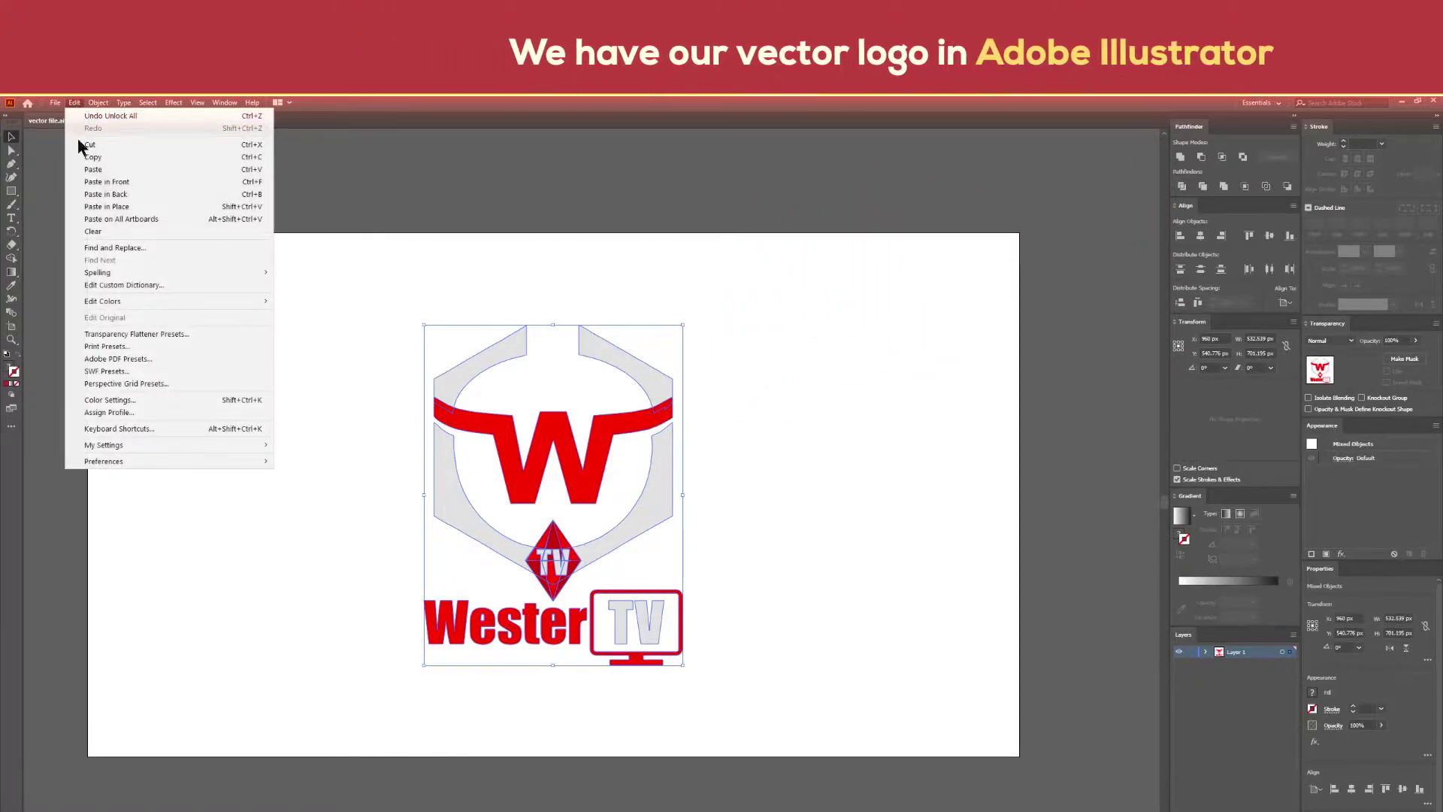
pyautogui.click(94, 155)
pyautogui.click(77, 105)
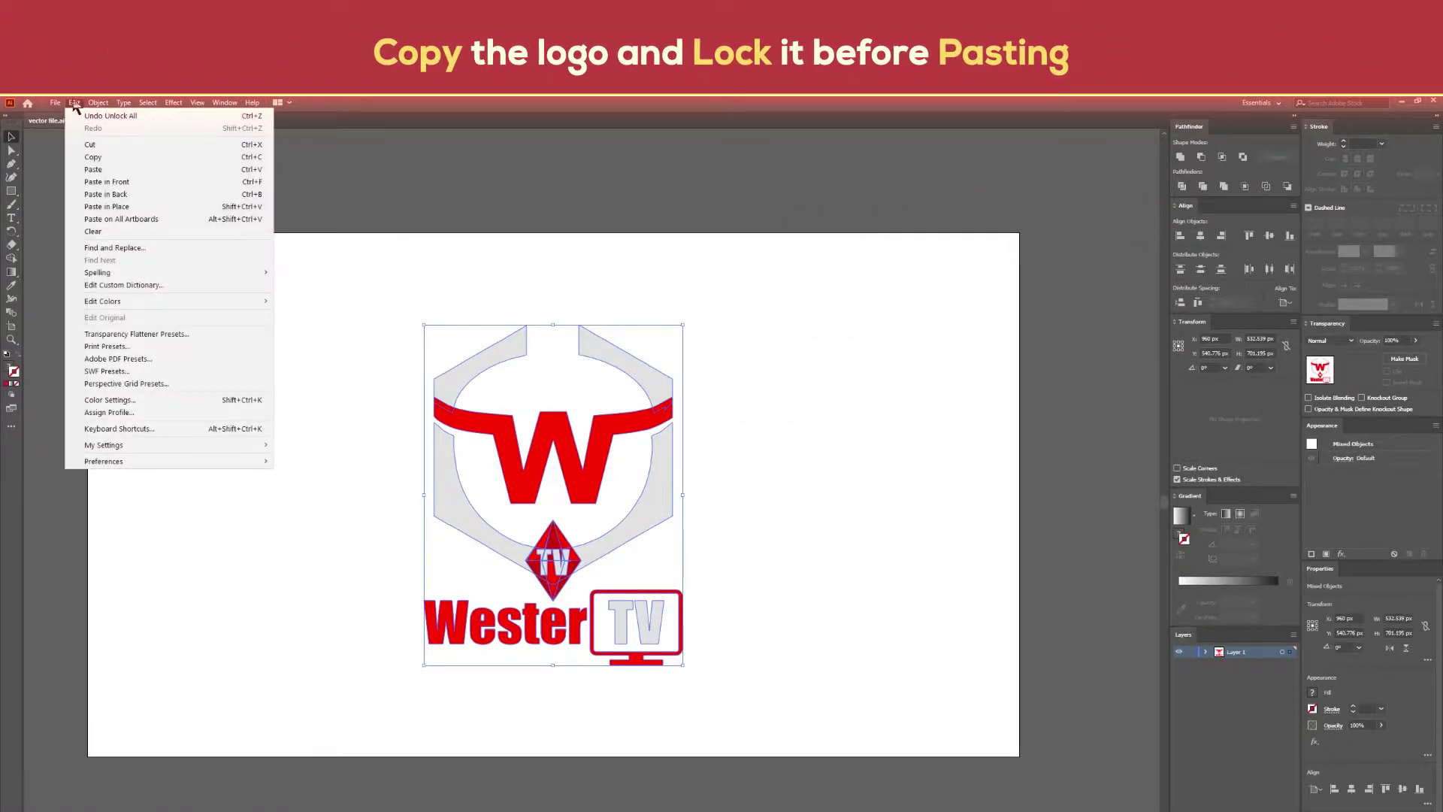
pyautogui.moveTo(112, 181)
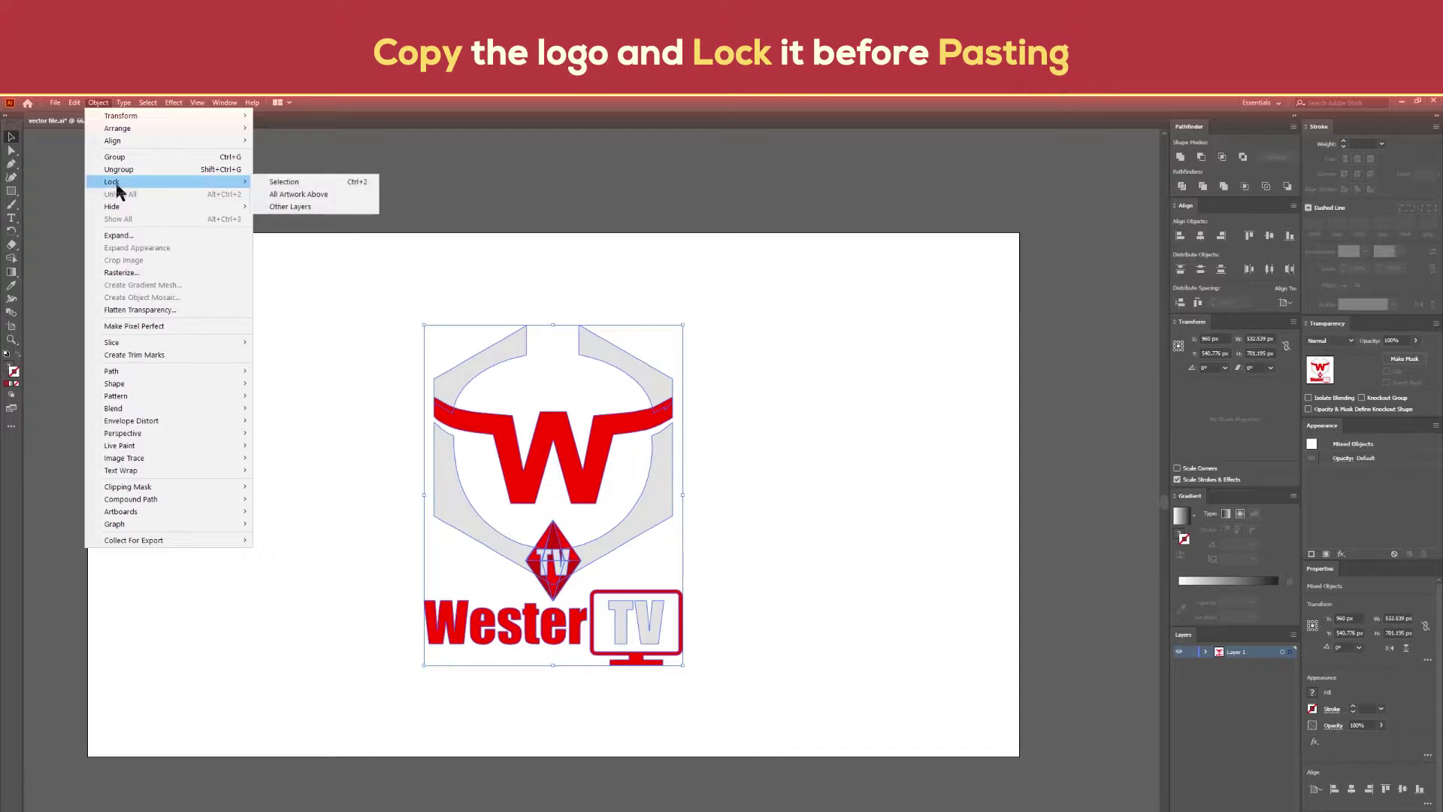
pyautogui.click(290, 186)
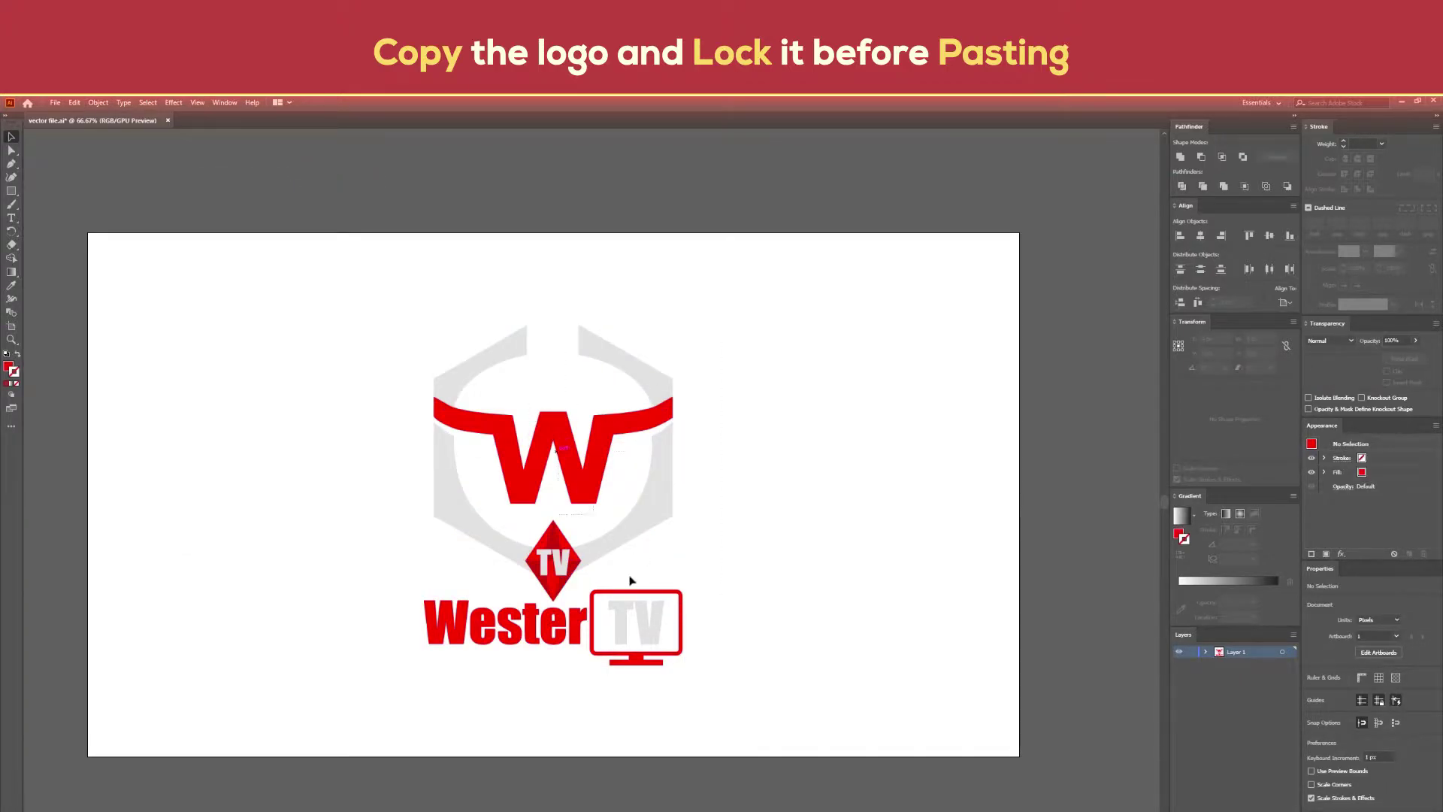
# Paste the logo copy in place exactly over the locked original
pyautogui.click(75, 104)
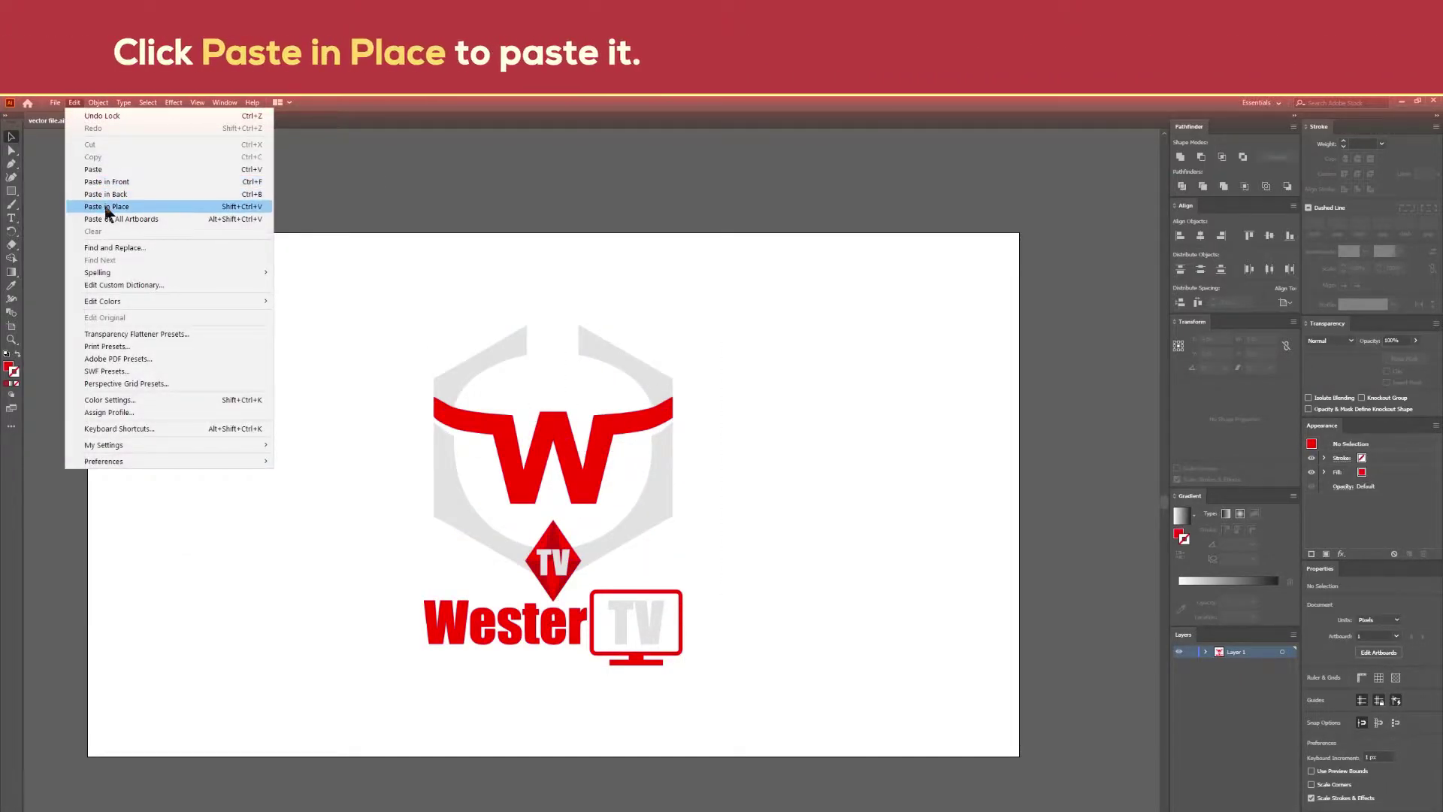
pyautogui.click(98, 208)
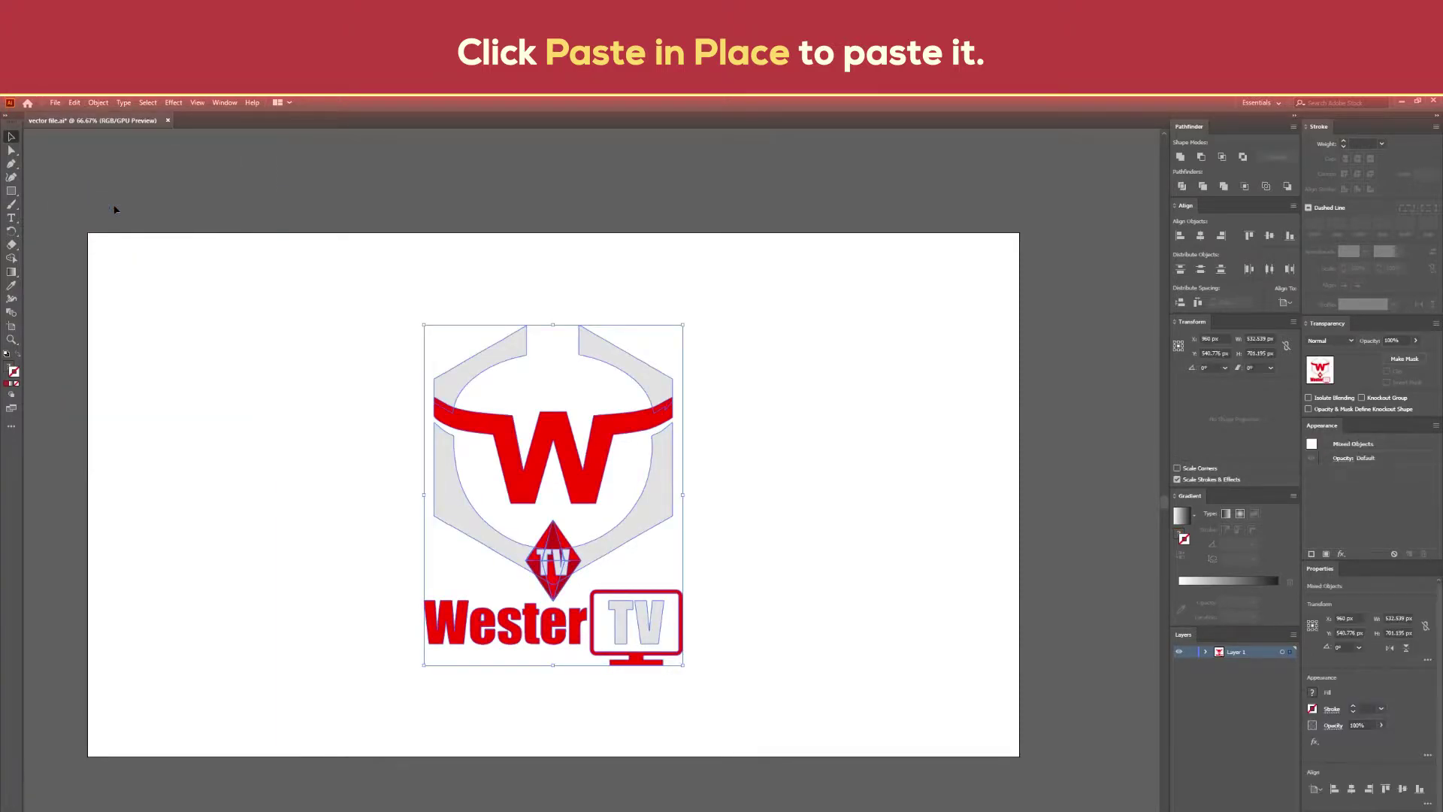
pyautogui.rightClick(467, 368)
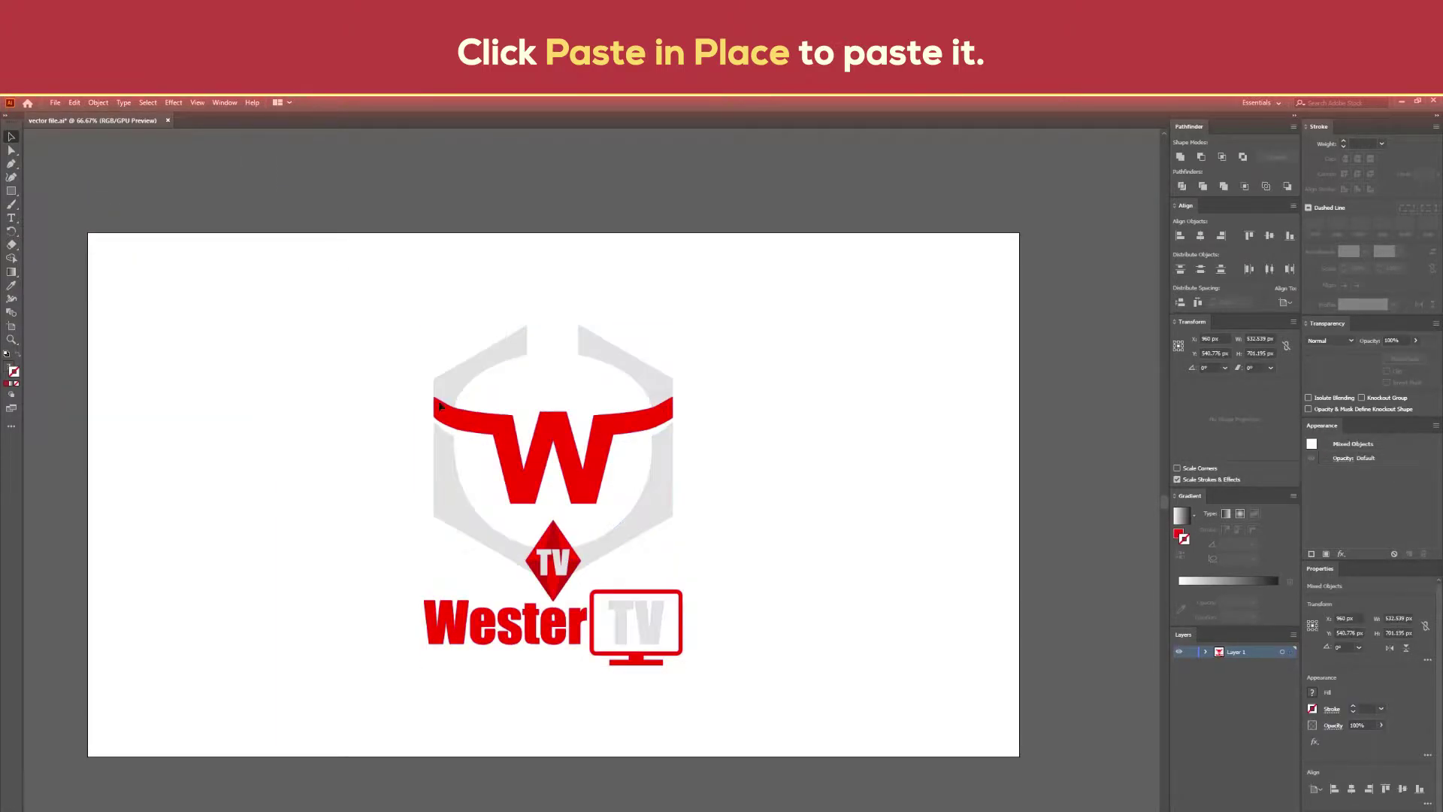
pyautogui.moveTo(454, 390)
pyautogui.mouseDown()
pyautogui.moveTo(447, 263)
pyautogui.moveTo(454, 389)
pyautogui.mouseUp()
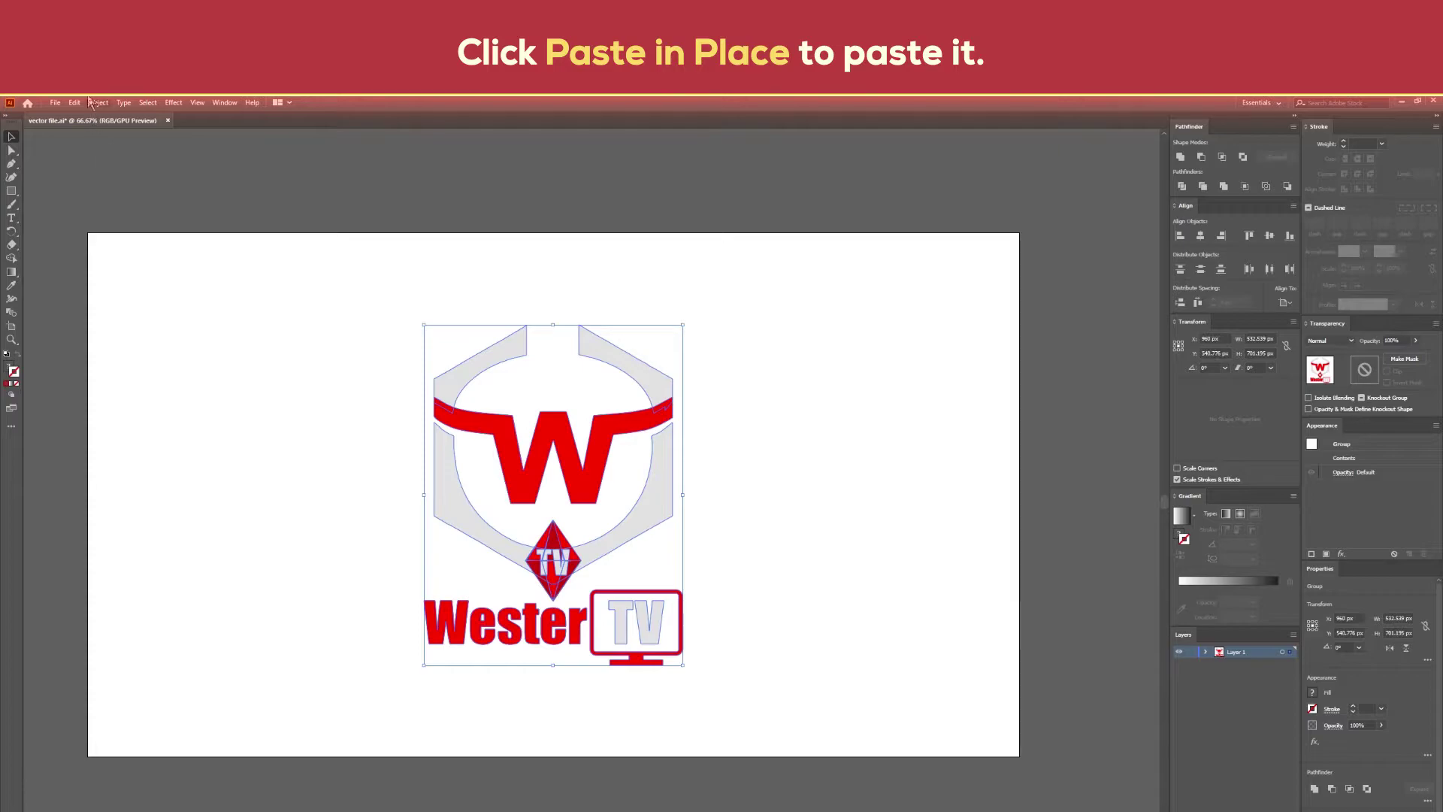
pyautogui.click(98, 102)
# Select the pasted logo copy and ungroup it
pyautogui.click(126, 195)
pyautogui.click(435, 354)
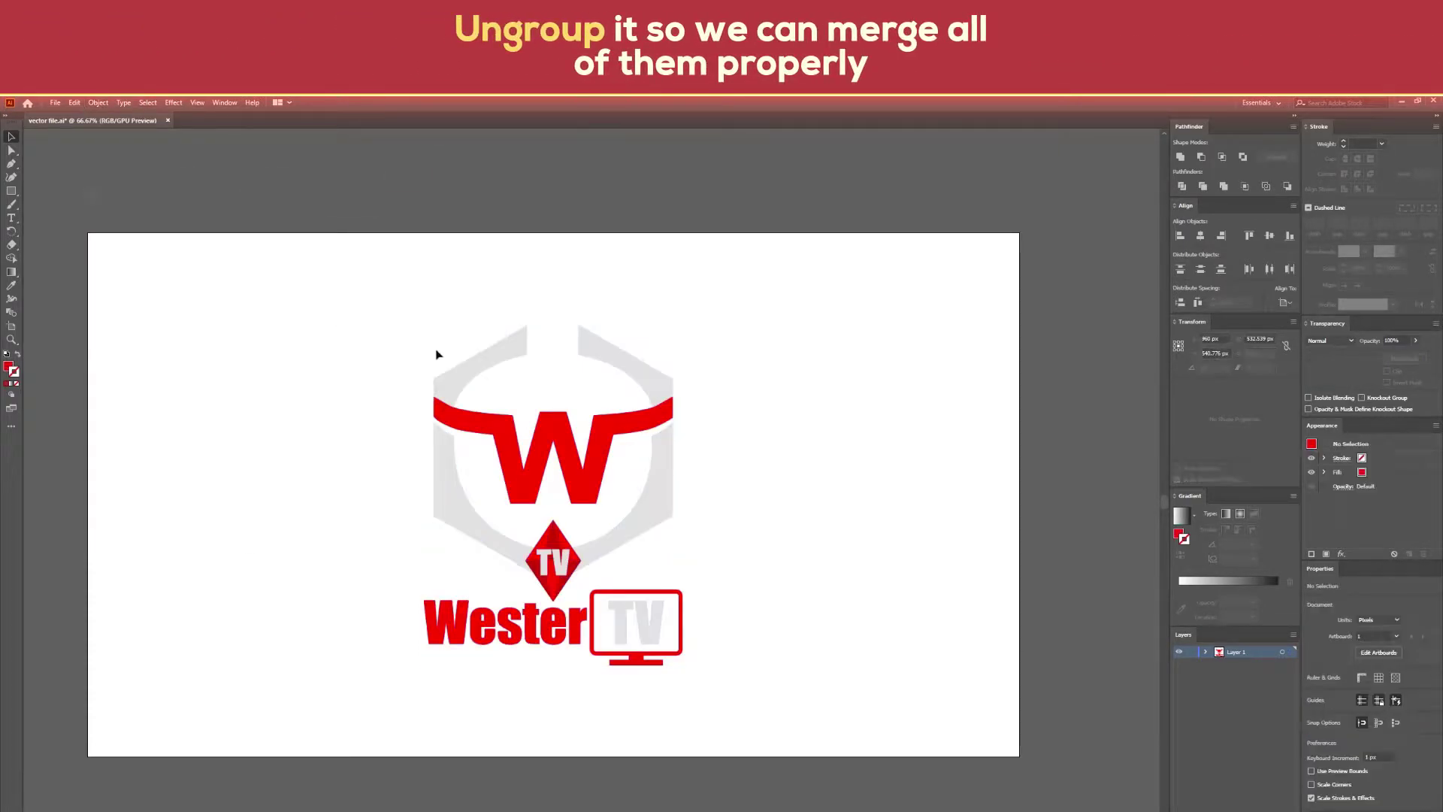
pyautogui.click(467, 371)
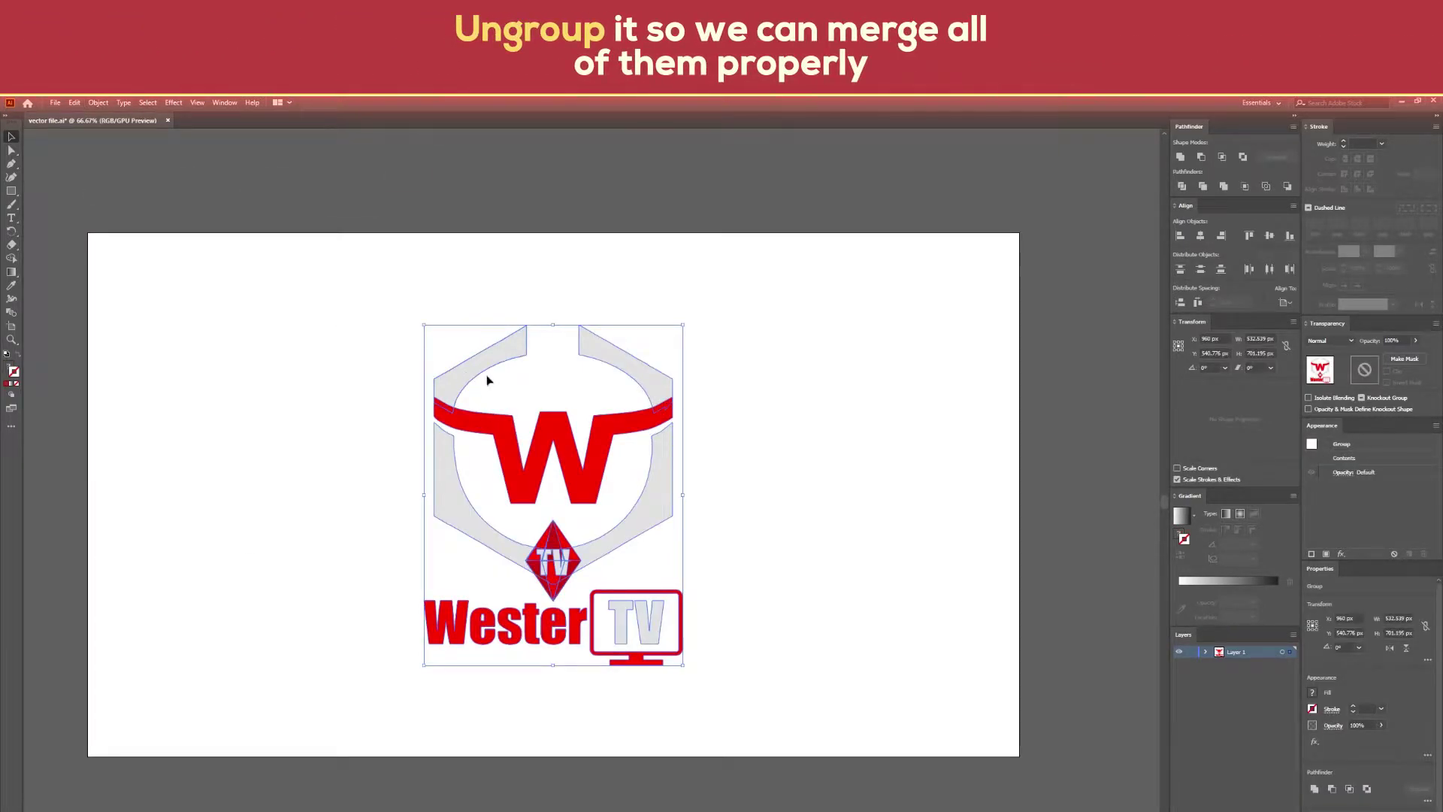
pyautogui.moveTo(488, 380); pyautogui.dragTo(488, 381)
pyautogui.click(98, 102)
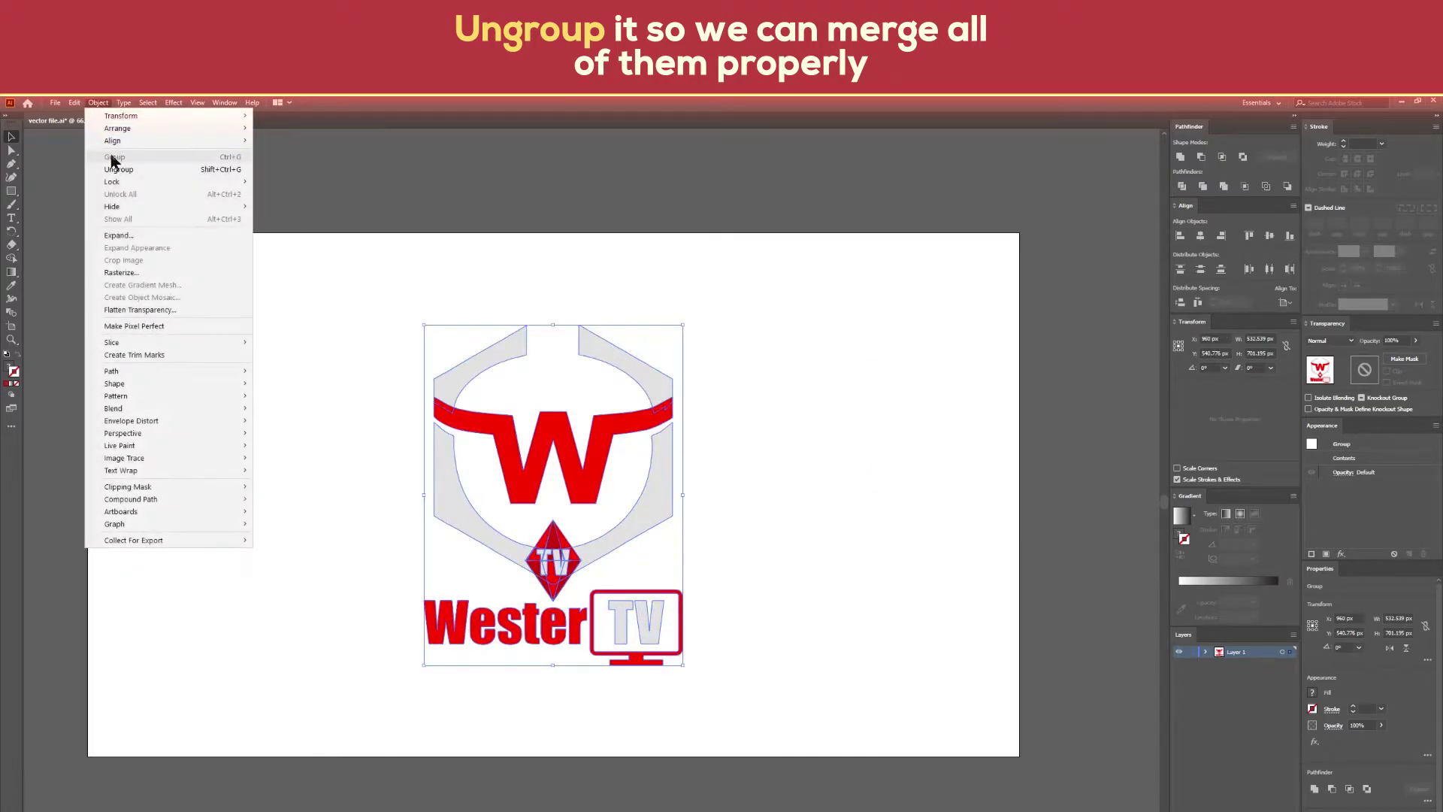
pyautogui.click(118, 169)
# Marquee-select all the separate logo pieces, ready for merging
pyautogui.click(436, 353)
pyautogui.click(462, 368)
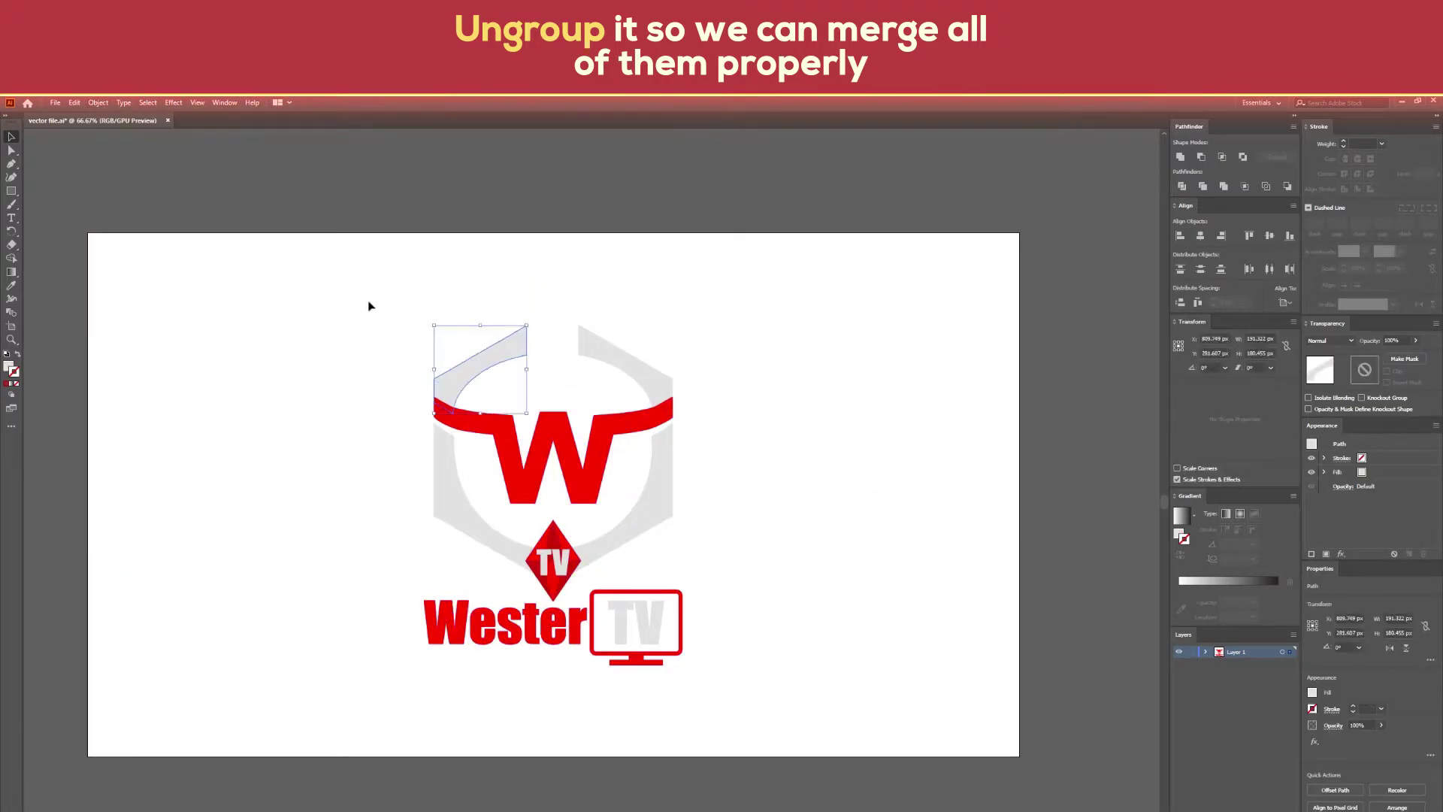
pyautogui.moveTo(369, 306); pyautogui.dragTo(706, 592)
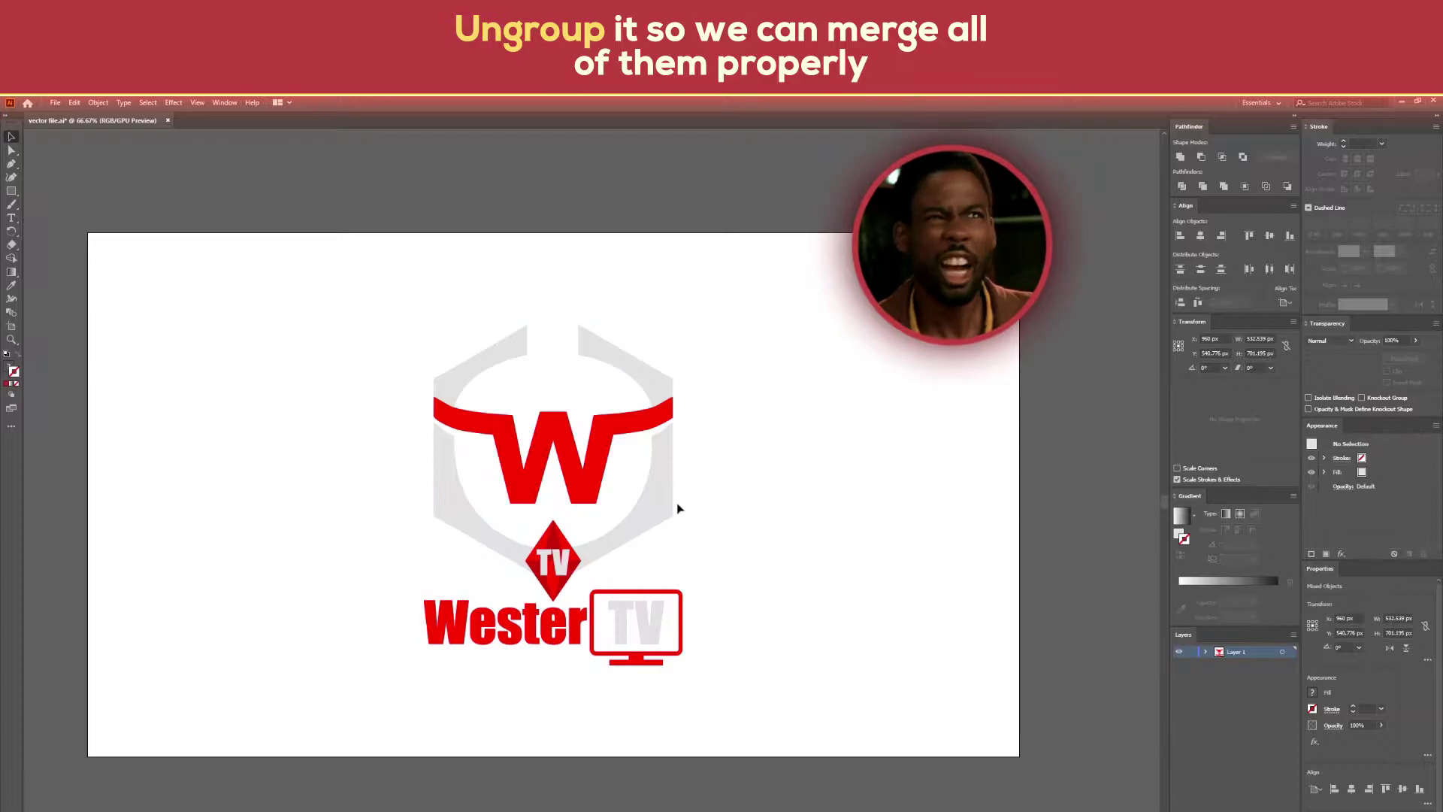
pyautogui.moveTo(380, 300); pyautogui.dragTo(701, 556)
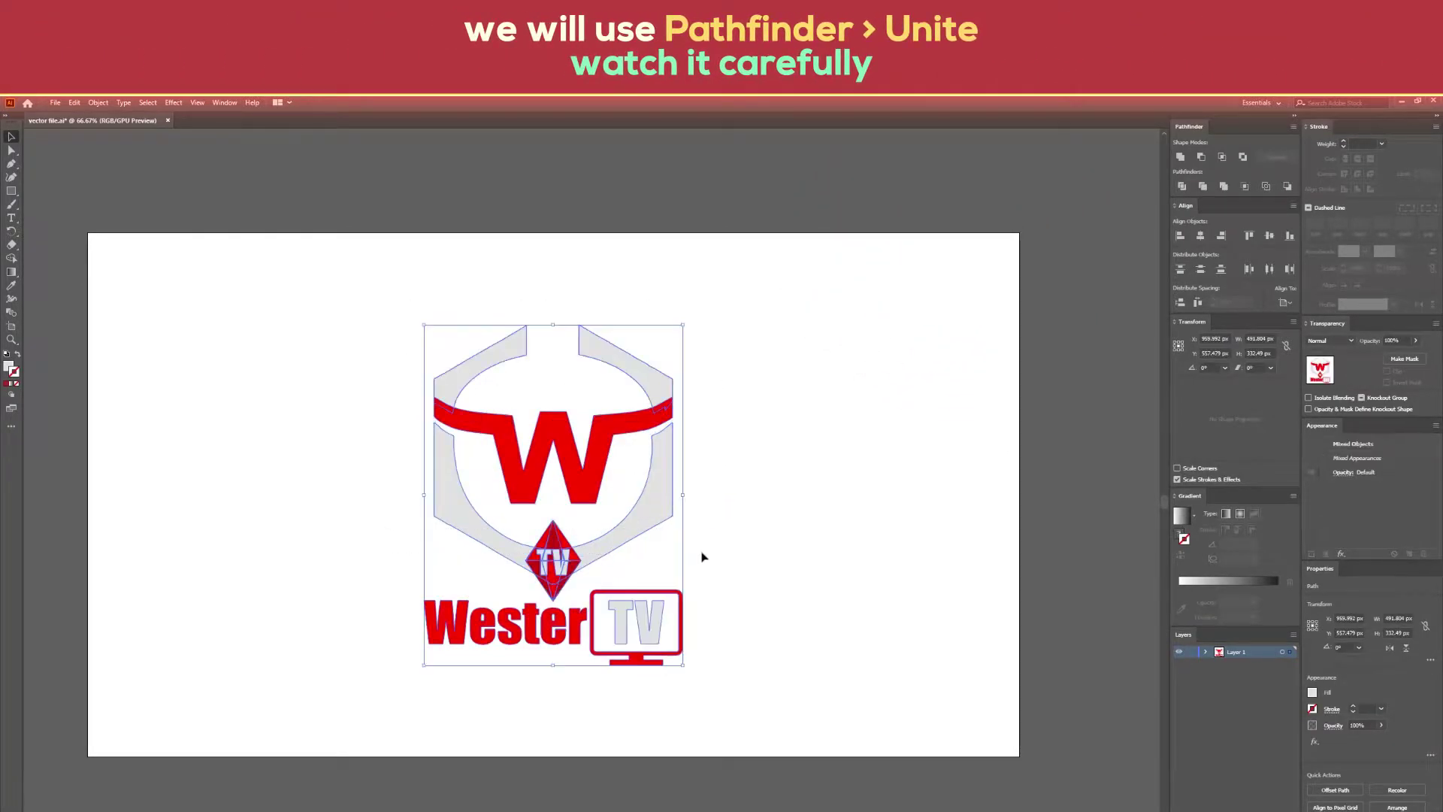
pyautogui.click(692, 602)
pyautogui.click(577, 625)
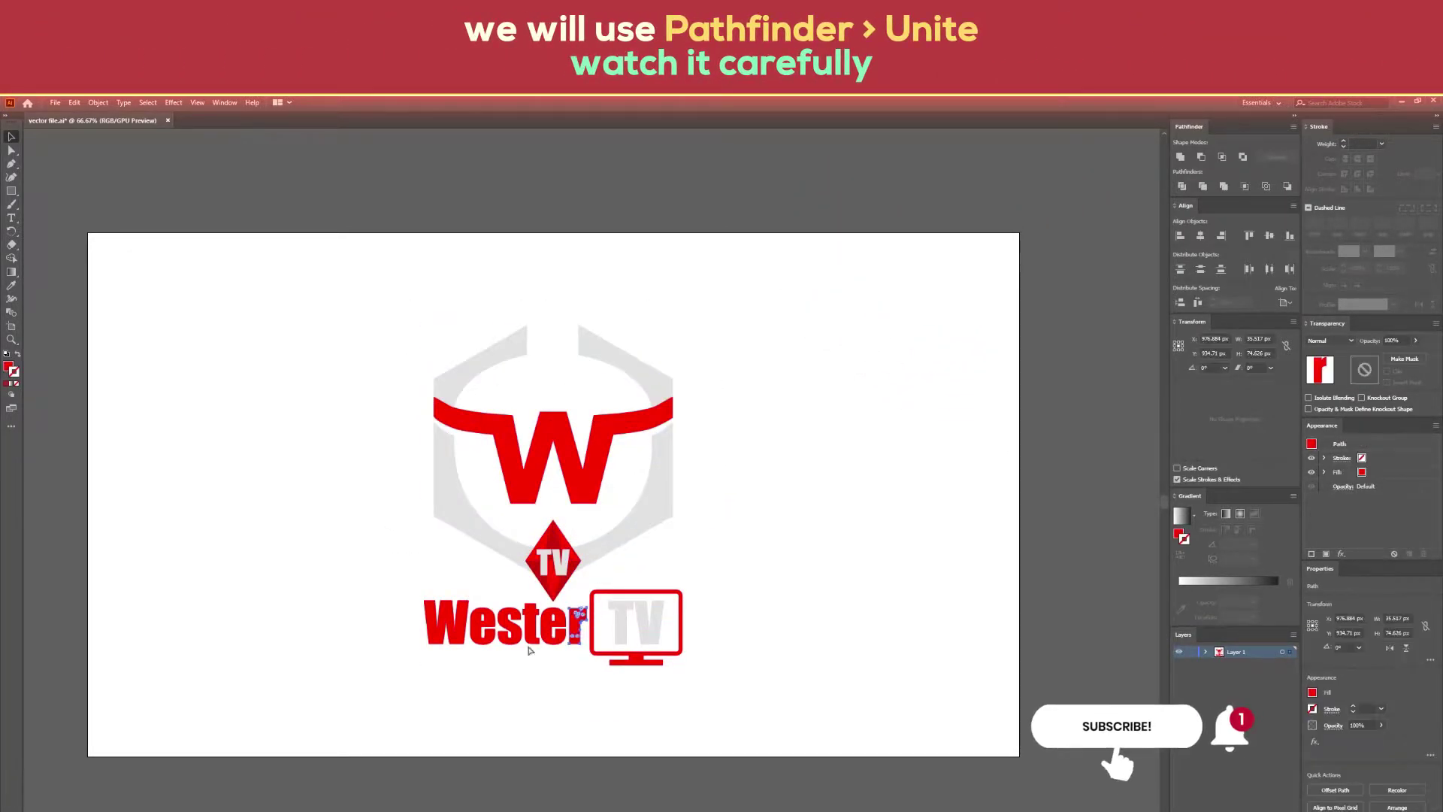
pyautogui.moveTo(409, 614); pyautogui.dragTo(696, 678)
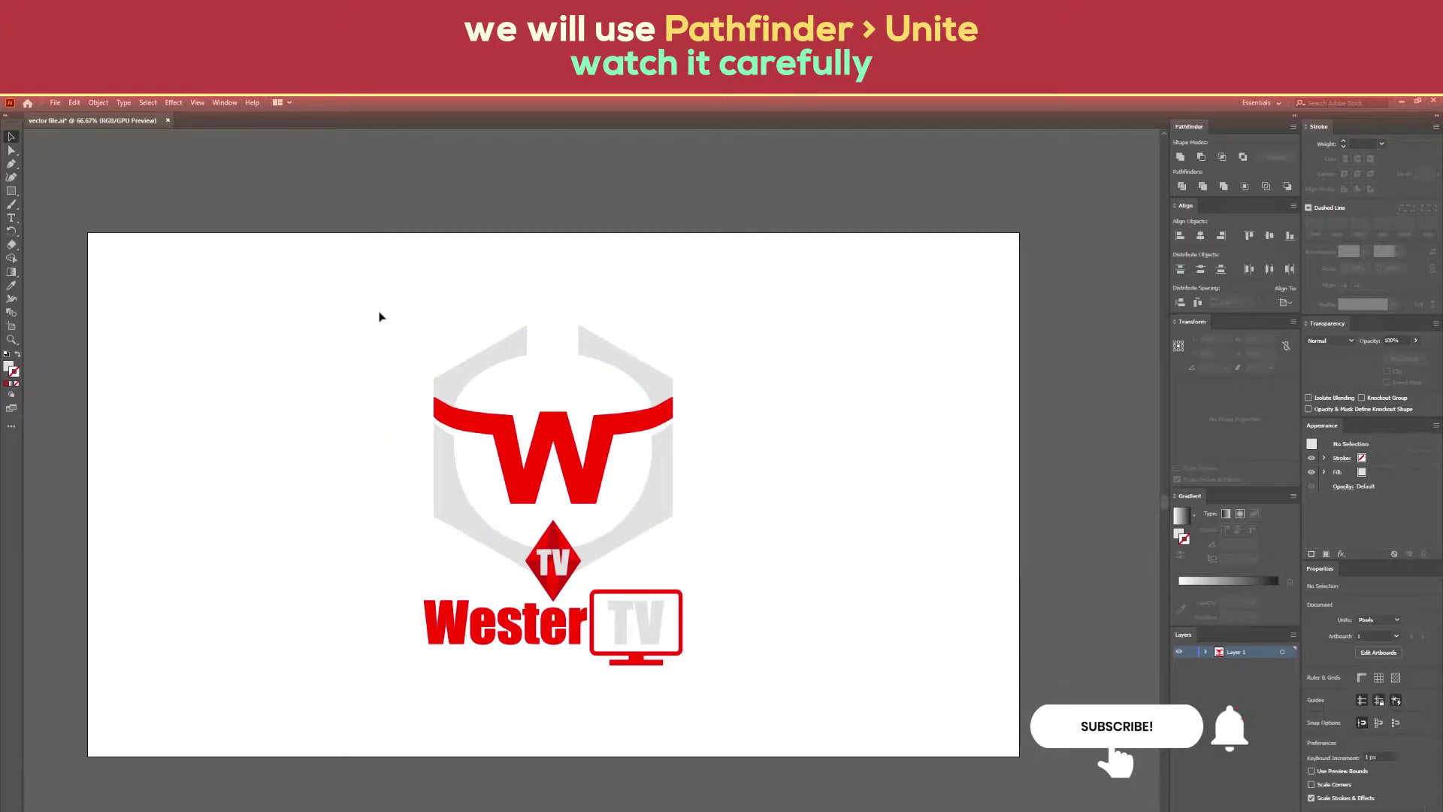
pyautogui.moveTo(379, 315); pyautogui.dragTo(702, 590)
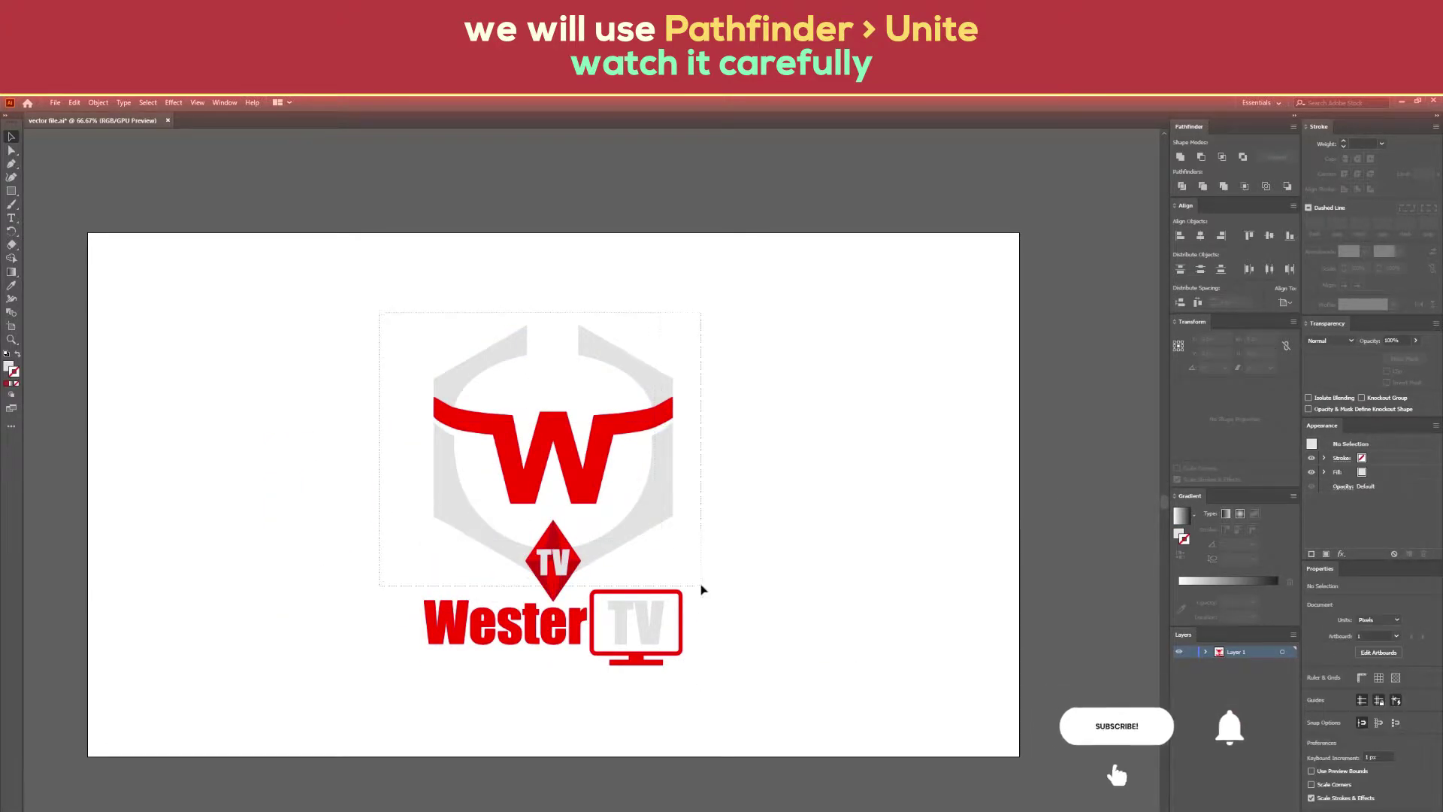
# Unite the emblem shapes and then the TV letters with Pathfinder
pyautogui.click(1179, 158)
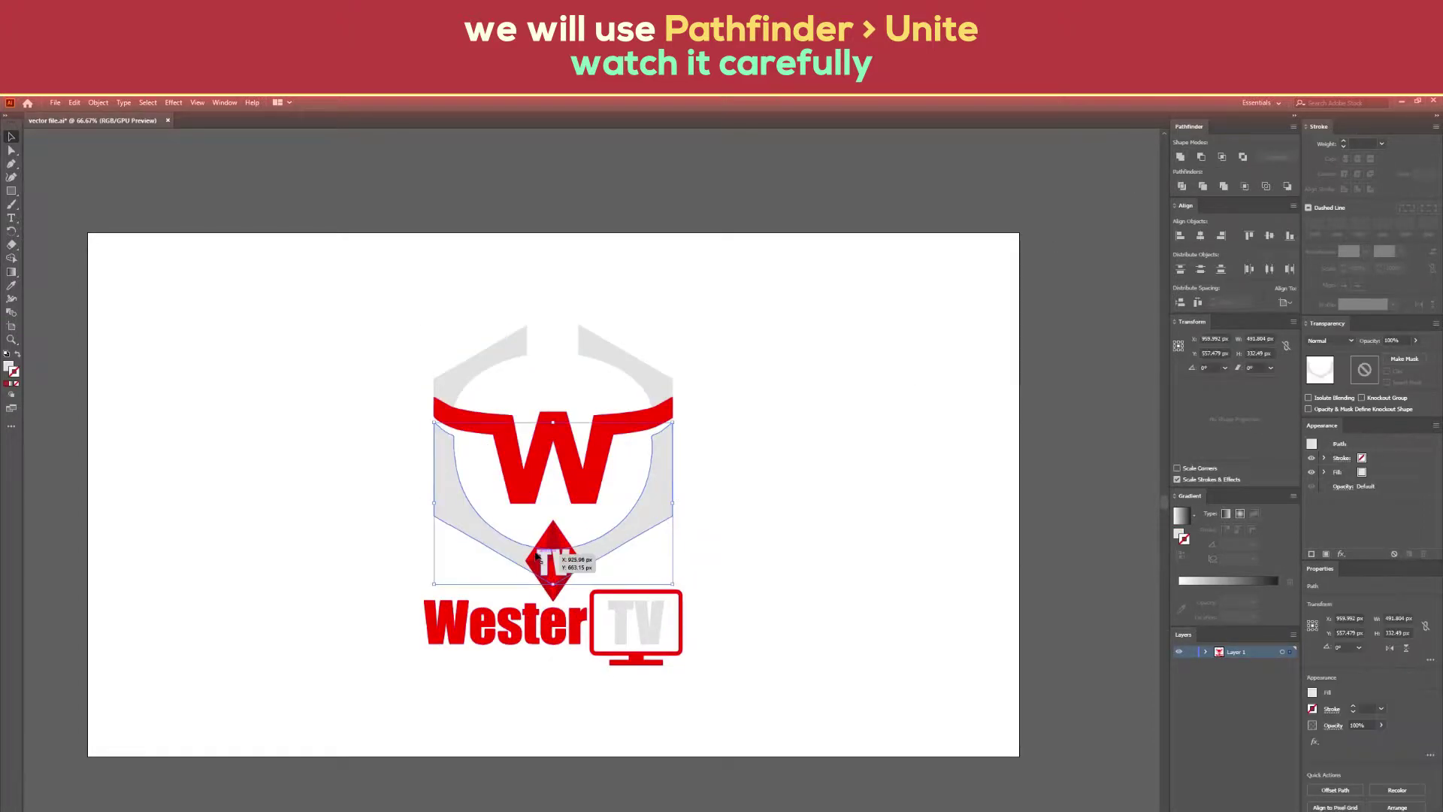
pyautogui.moveTo(536, 557); pyautogui.dragTo(541, 560)
pyautogui.keyDown('shift'); pyautogui.click(620, 364); pyautogui.keyUp('shift')
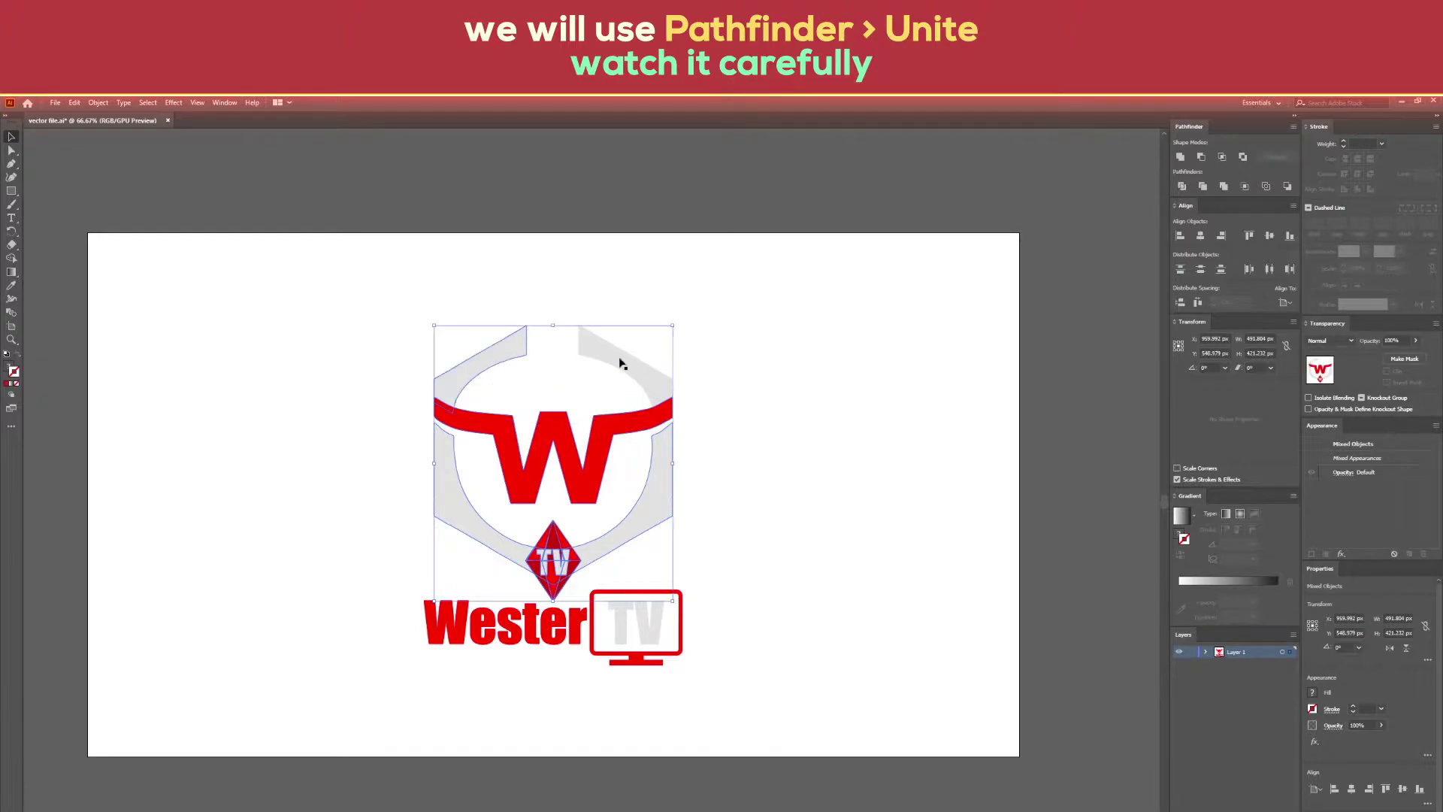
pyautogui.keyDown('shift'); pyautogui.click(634, 361); pyautogui.keyUp('shift')
pyautogui.click(1180, 156)
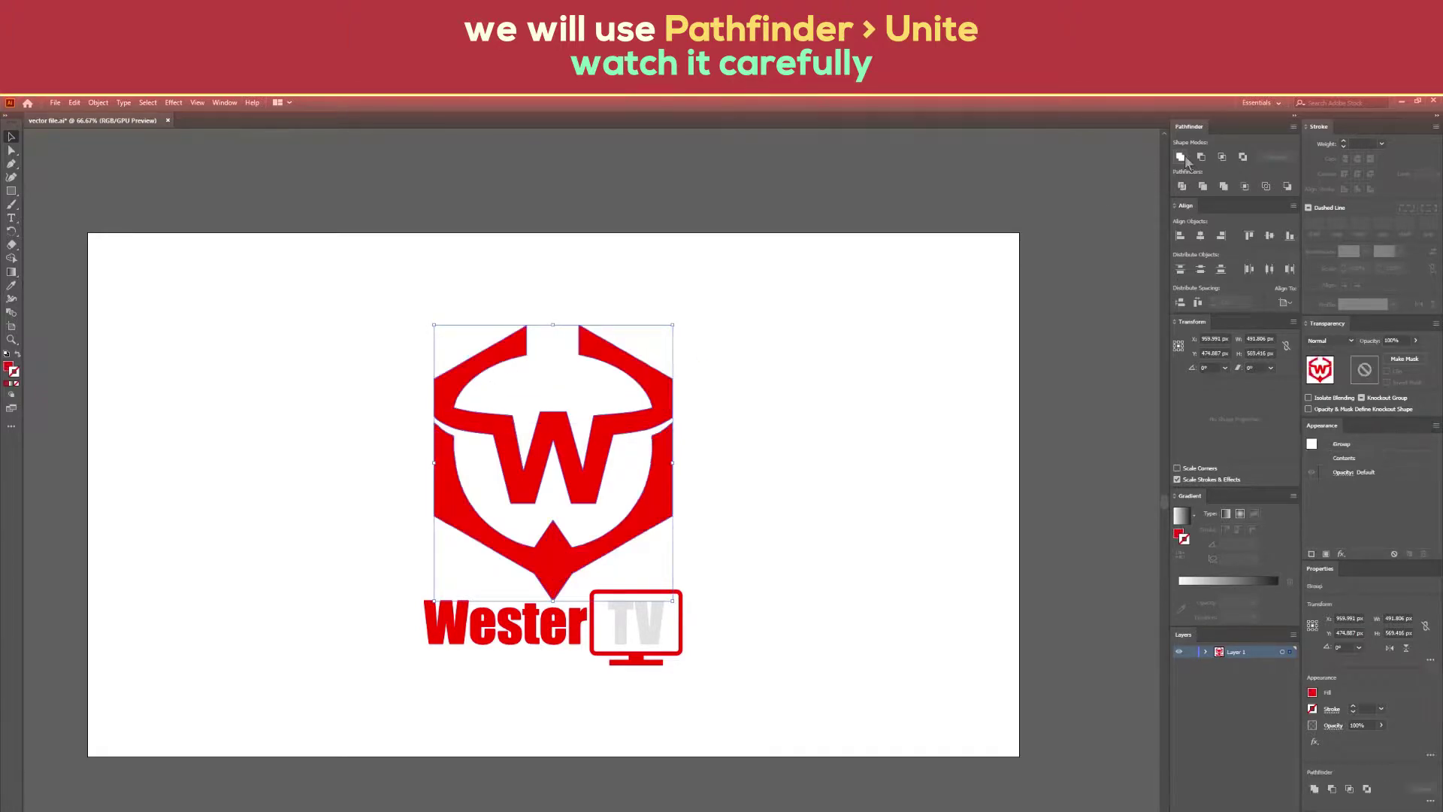
pyautogui.click(632, 597)
pyautogui.keyDown('shift'); pyautogui.click(633, 594); pyautogui.keyUp('shift')
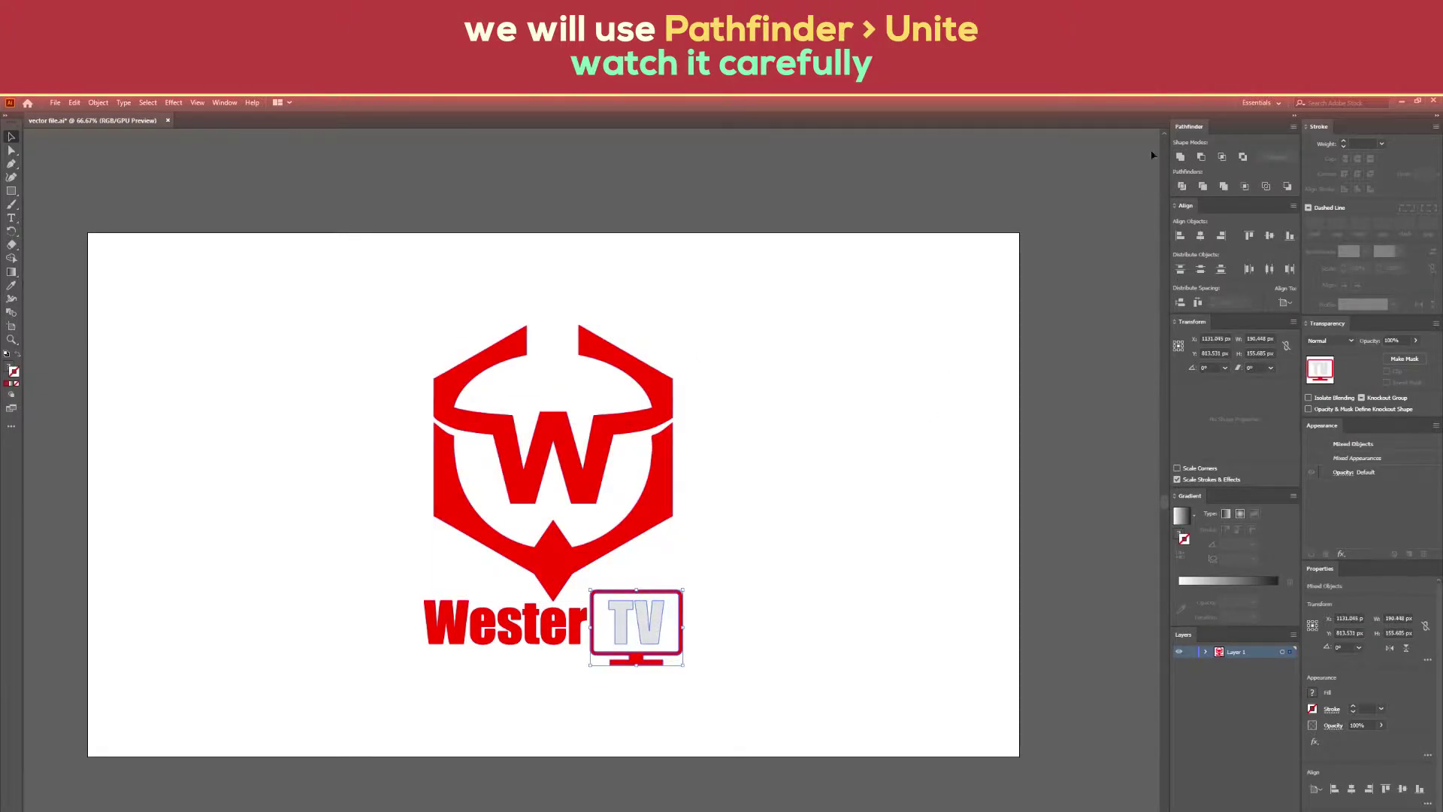
pyautogui.click(1180, 156)
# Select all six Wester letters, the TV box and the W emblem together
pyautogui.click(460, 618)
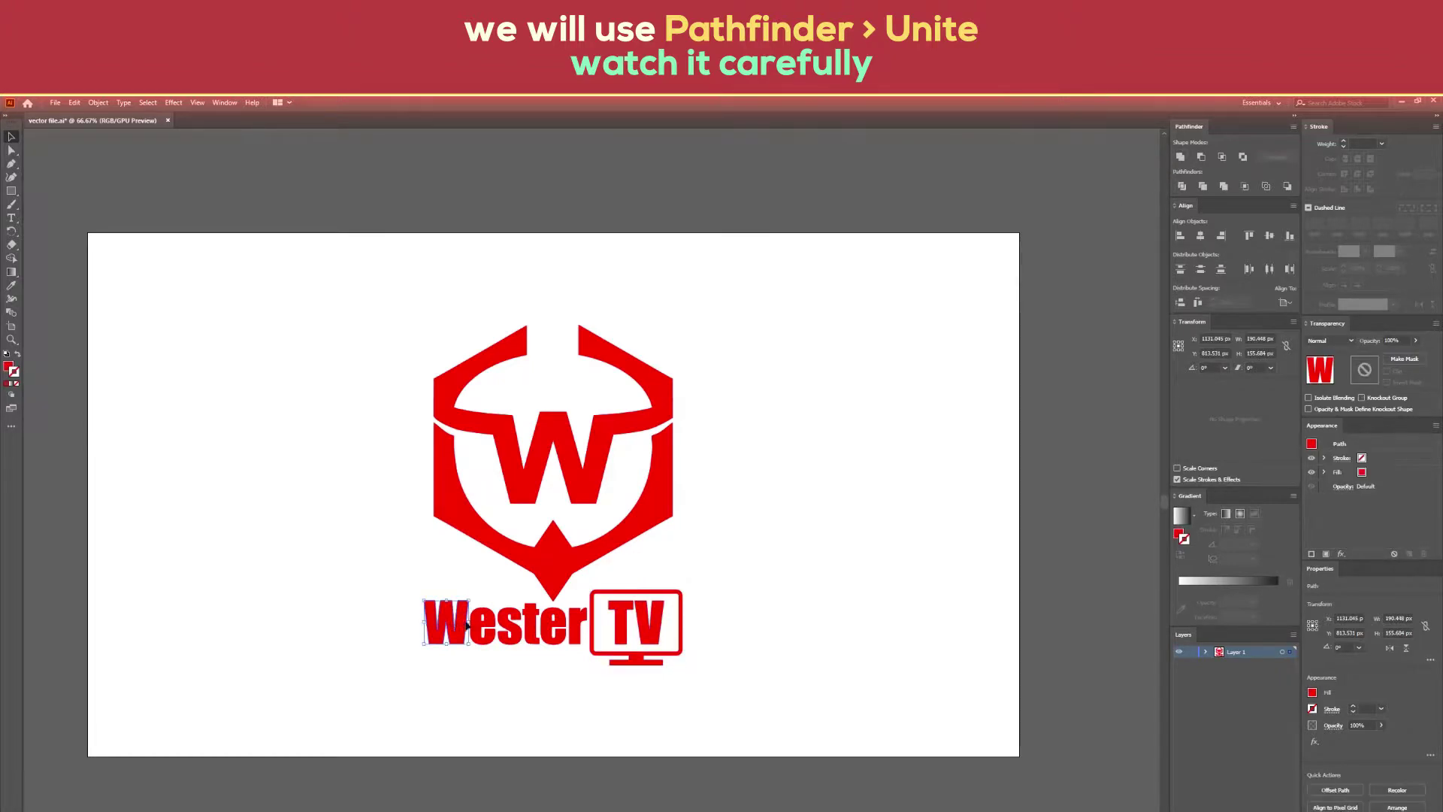
pyautogui.keyDown('shift'); pyautogui.click(530, 620); pyautogui.keyUp('shift')
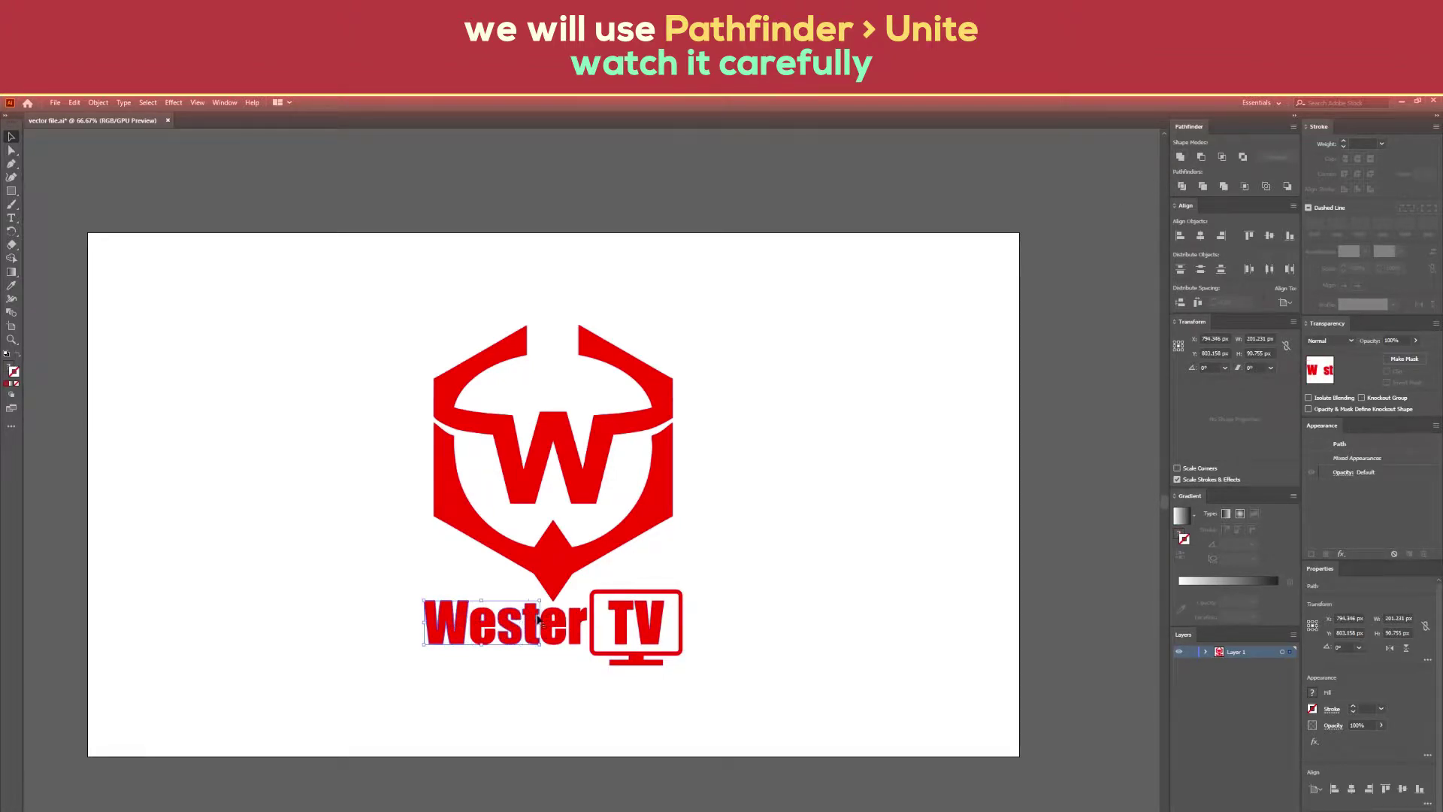
pyautogui.click(474, 680)
pyautogui.click(445, 607)
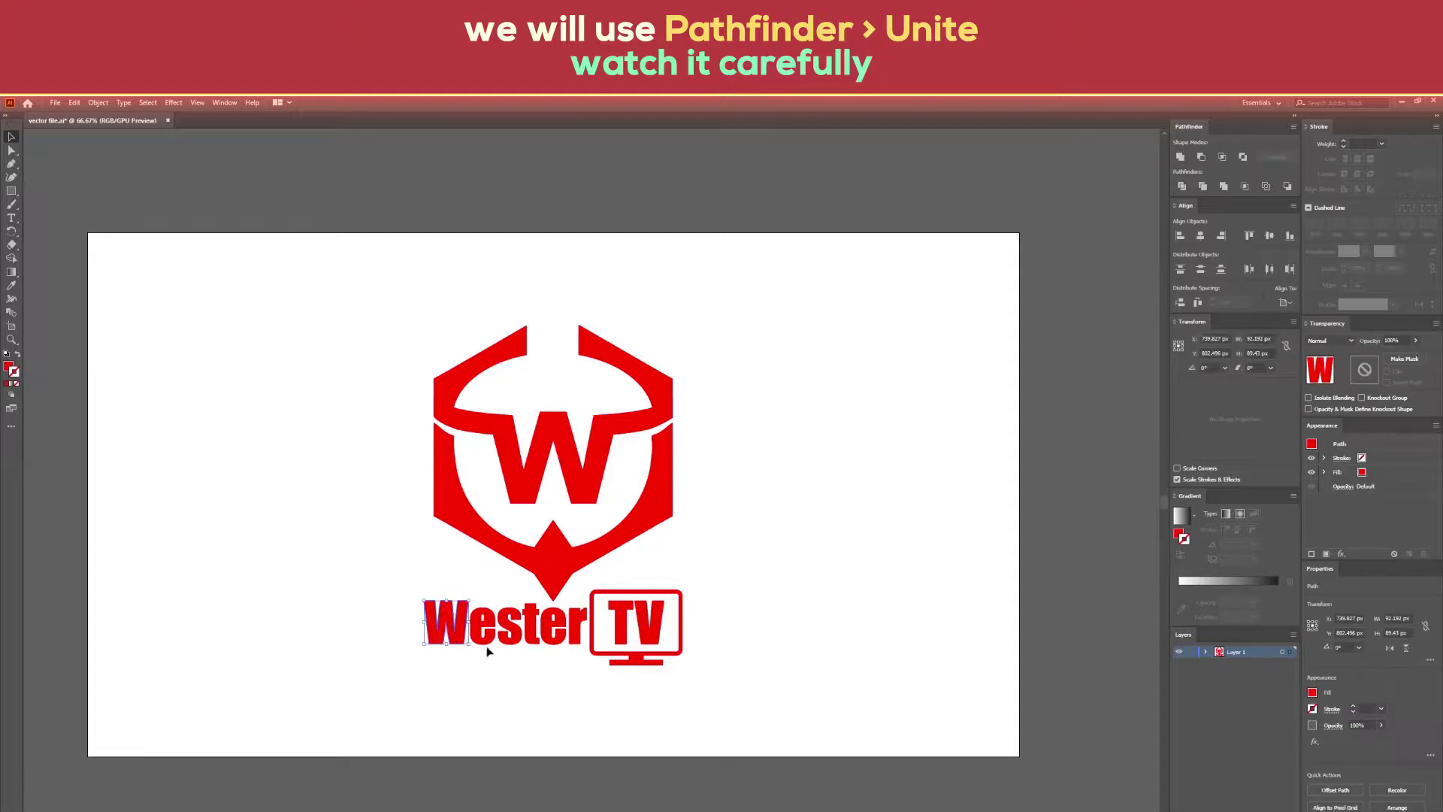
pyautogui.keyDown('shift'); pyautogui.click(475, 631); pyautogui.keyUp('shift')
pyautogui.keyDown('shift'); pyautogui.click(517, 635); pyautogui.keyUp('shift')
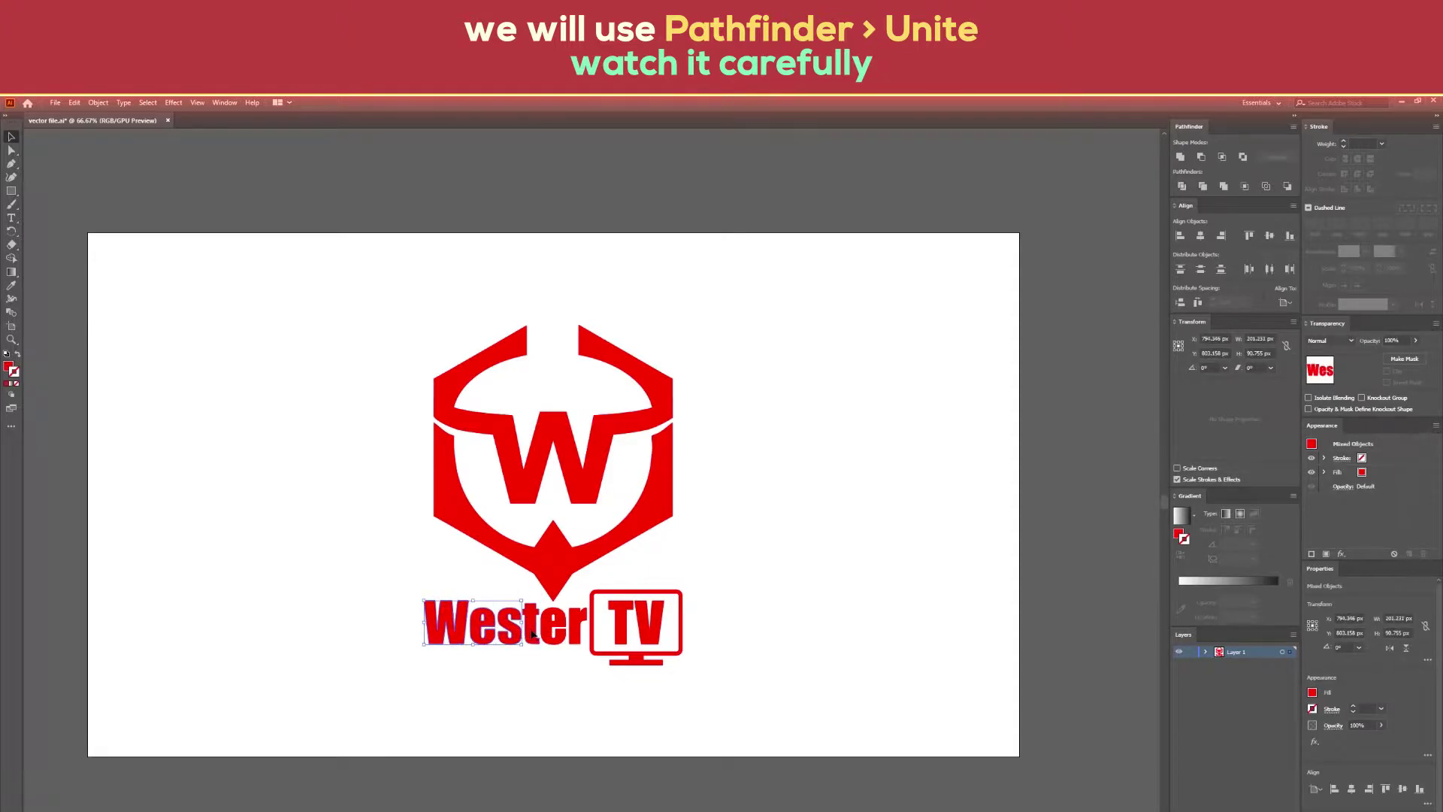
pyautogui.keyDown('shift'); pyautogui.click(533, 624); pyautogui.keyUp('shift')
pyautogui.keyDown('shift'); pyautogui.click(559, 631); pyautogui.keyUp('shift')
pyautogui.keyDown('shift'); pyautogui.click(577, 620); pyautogui.keyUp('shift')
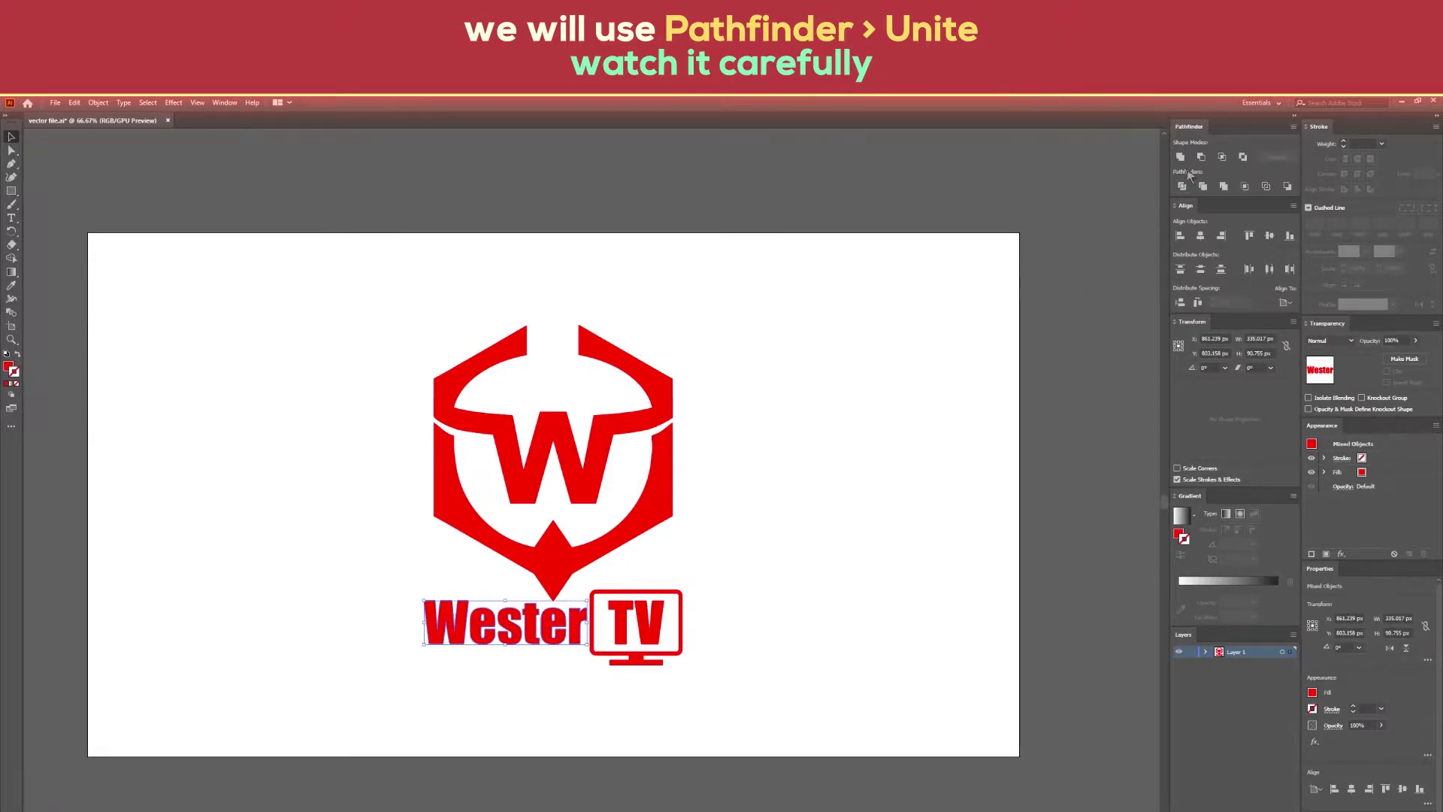
pyautogui.keyDown('shift'); pyautogui.click(654, 615); pyautogui.keyUp('shift')
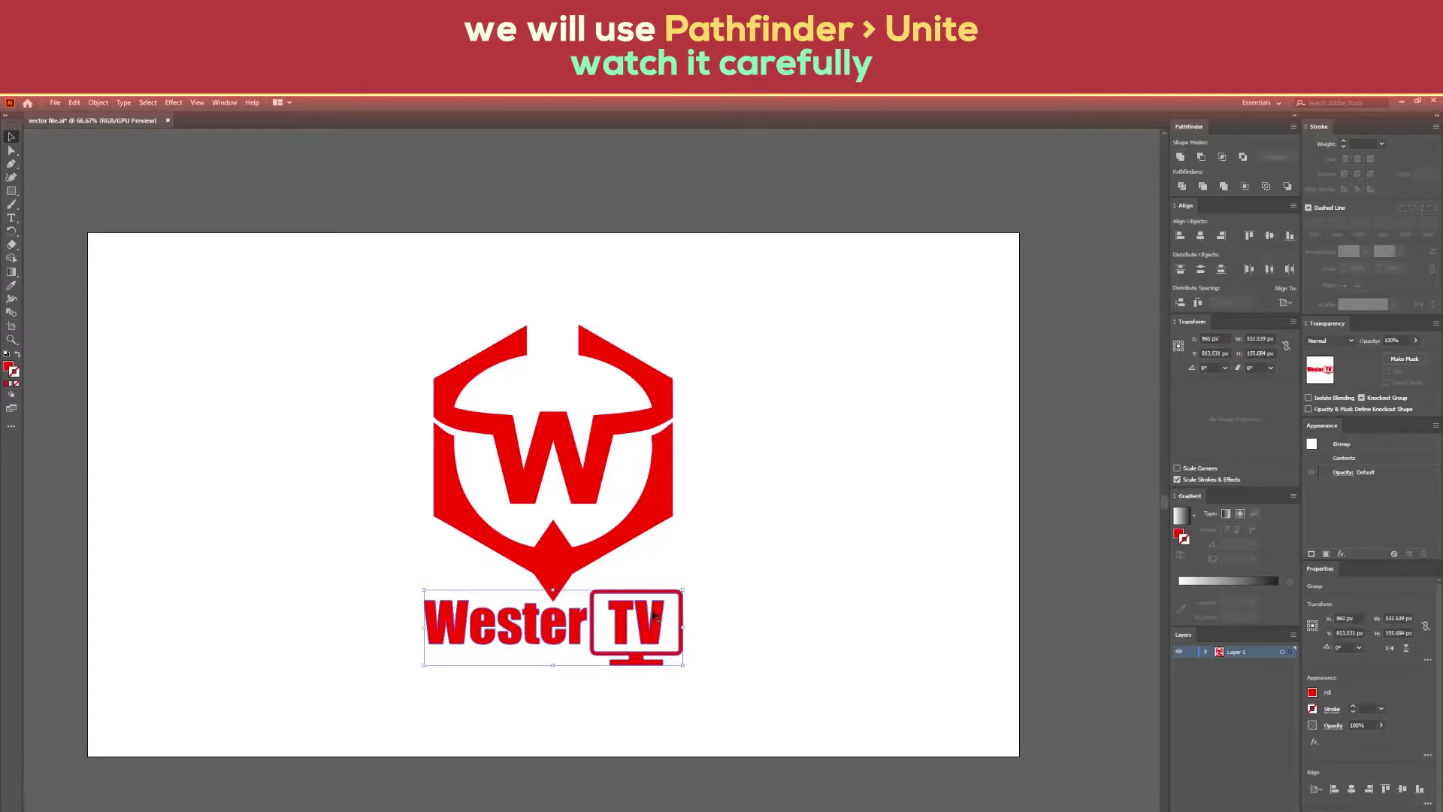
pyautogui.keyDown('shift'); pyautogui.click(635, 539); pyautogui.keyUp('shift')
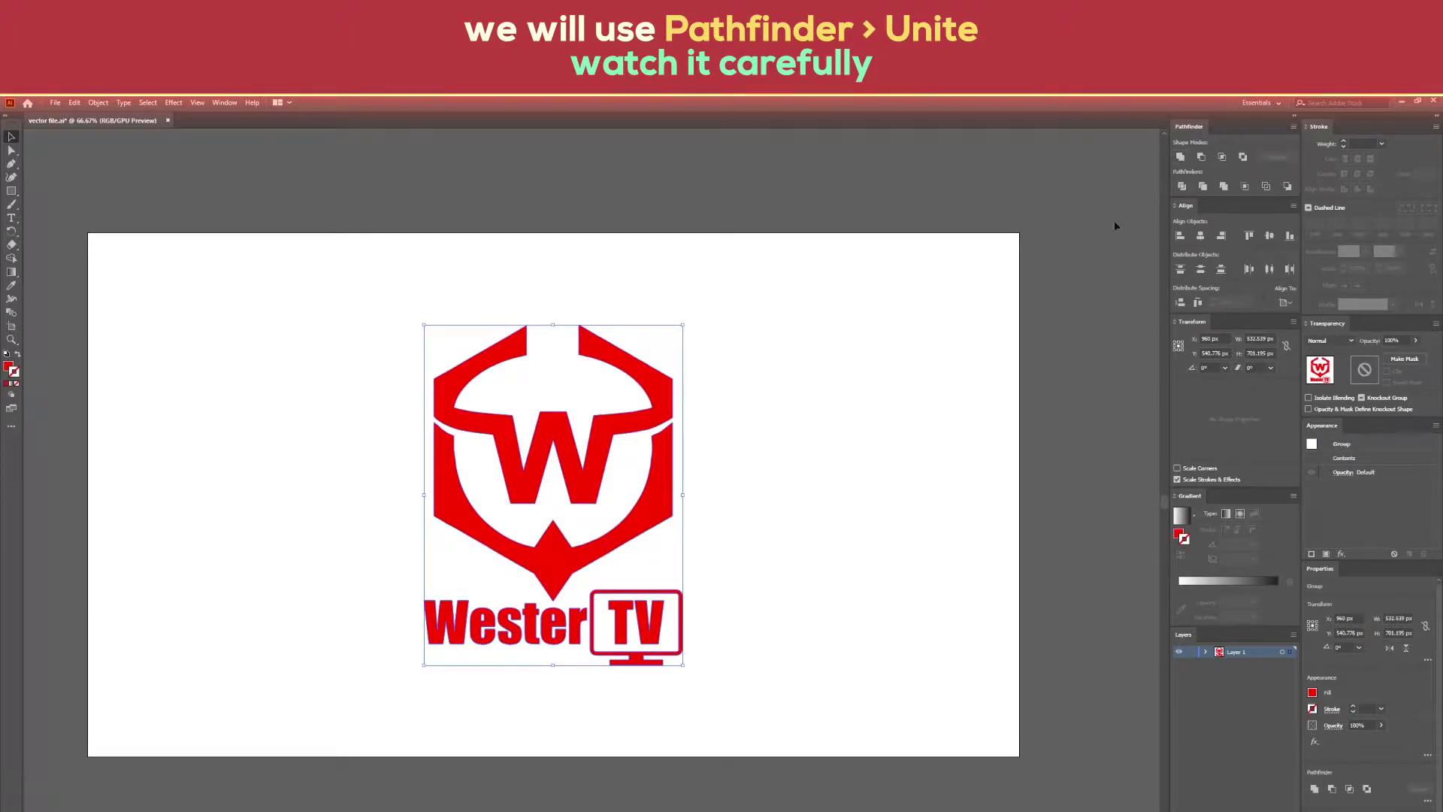
# Move the selected logo up and to the right, then copy it
pyautogui.moveTo(560, 453); pyautogui.dragTo(713, 391)
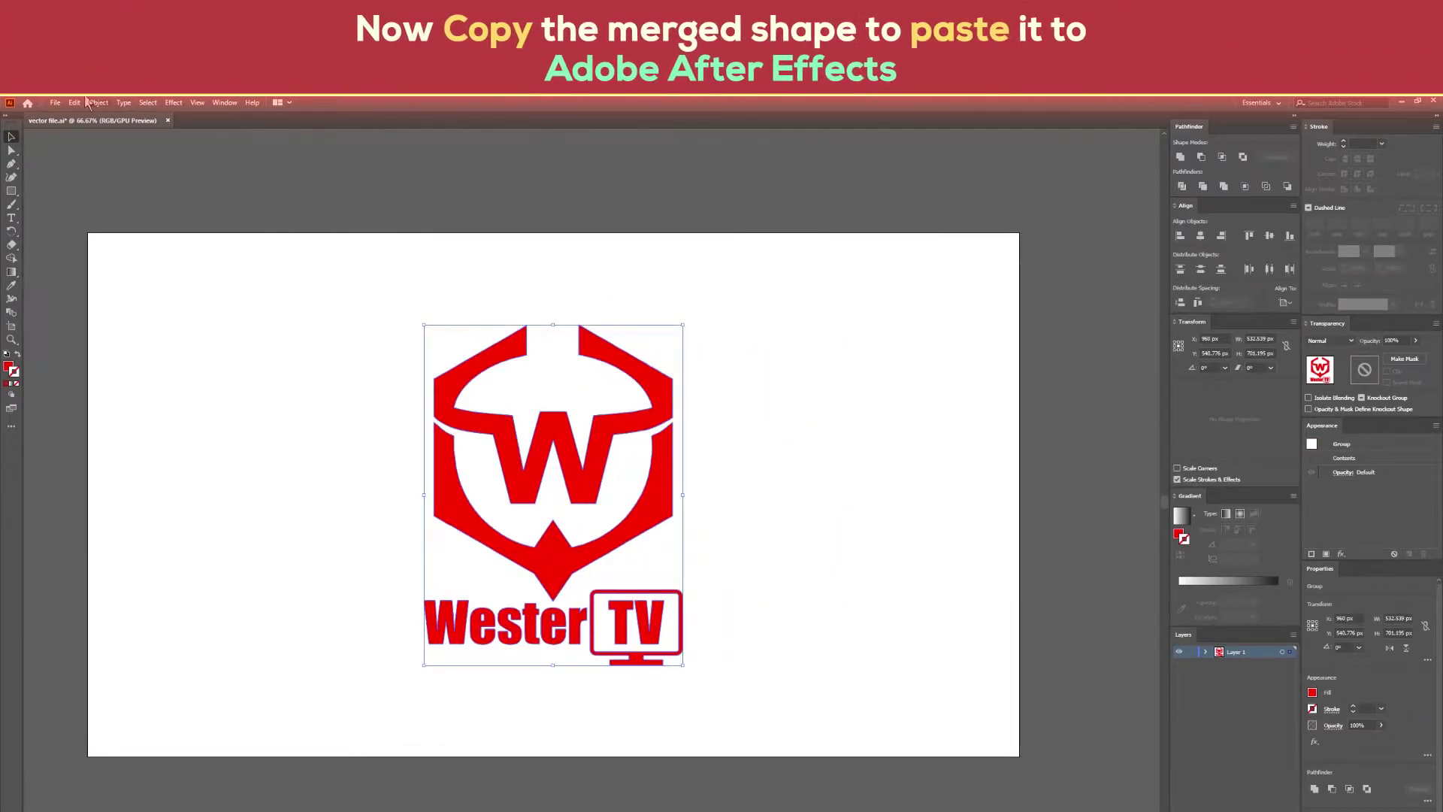
pyautogui.click(84, 104)
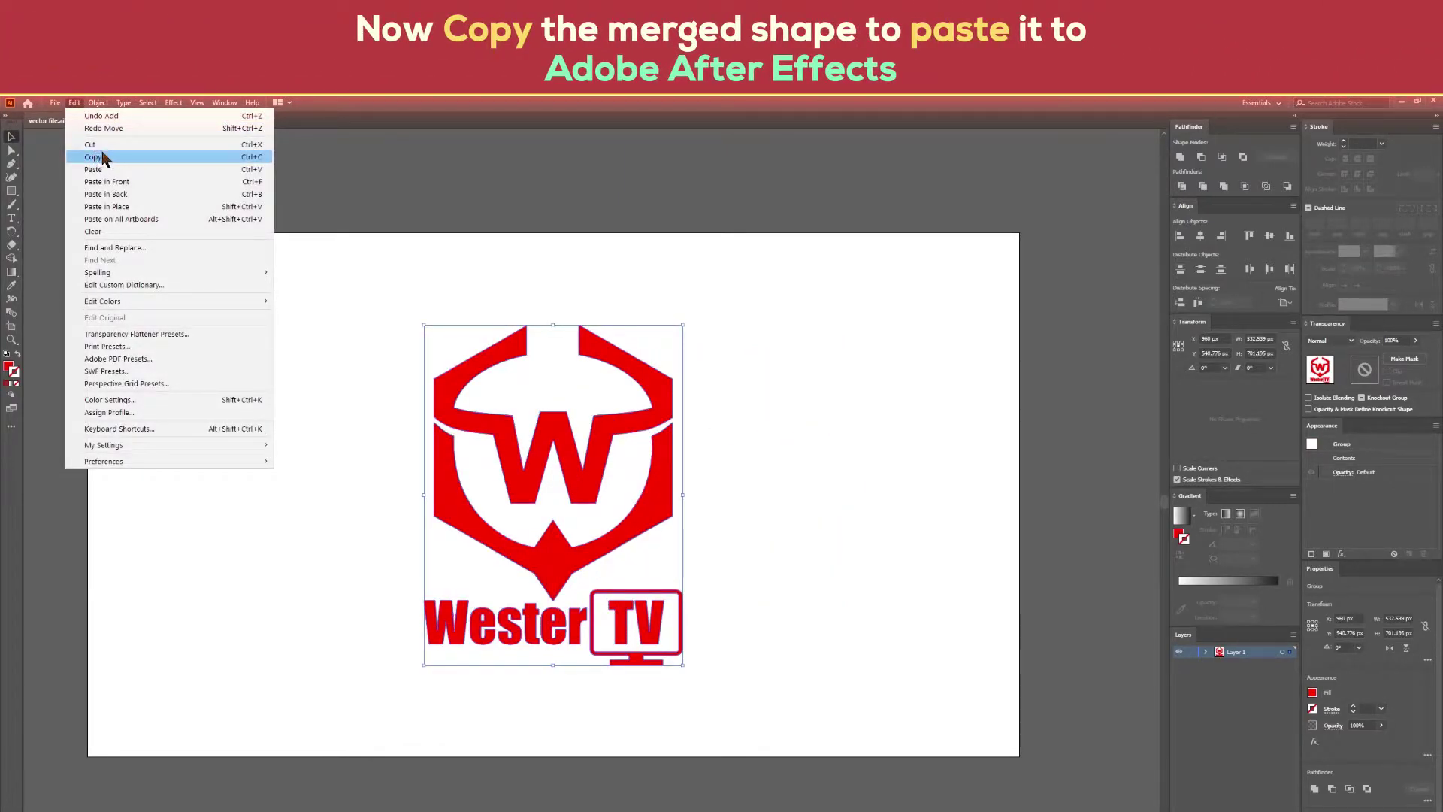
pyautogui.click(103, 156)
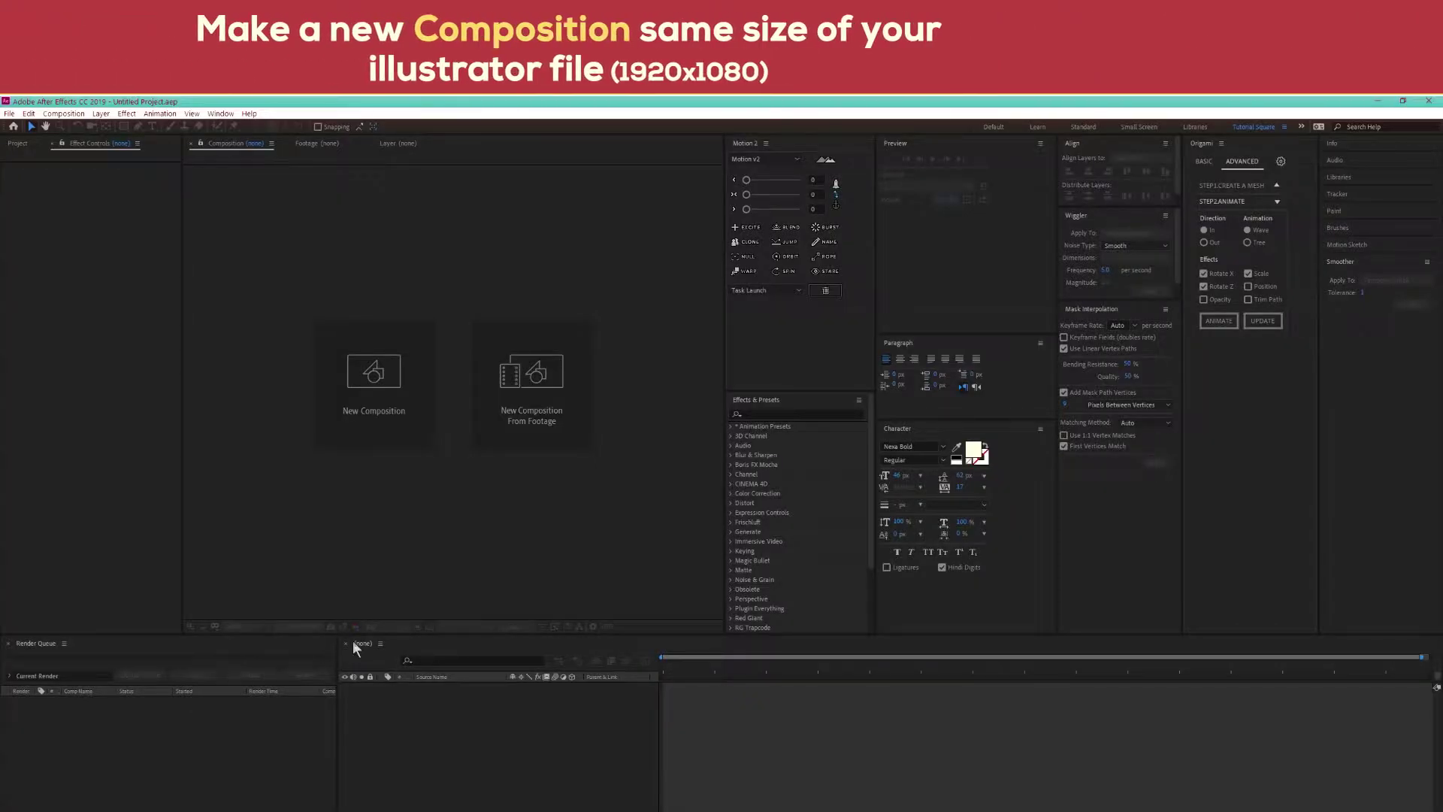
pyautogui.click(385, 427)
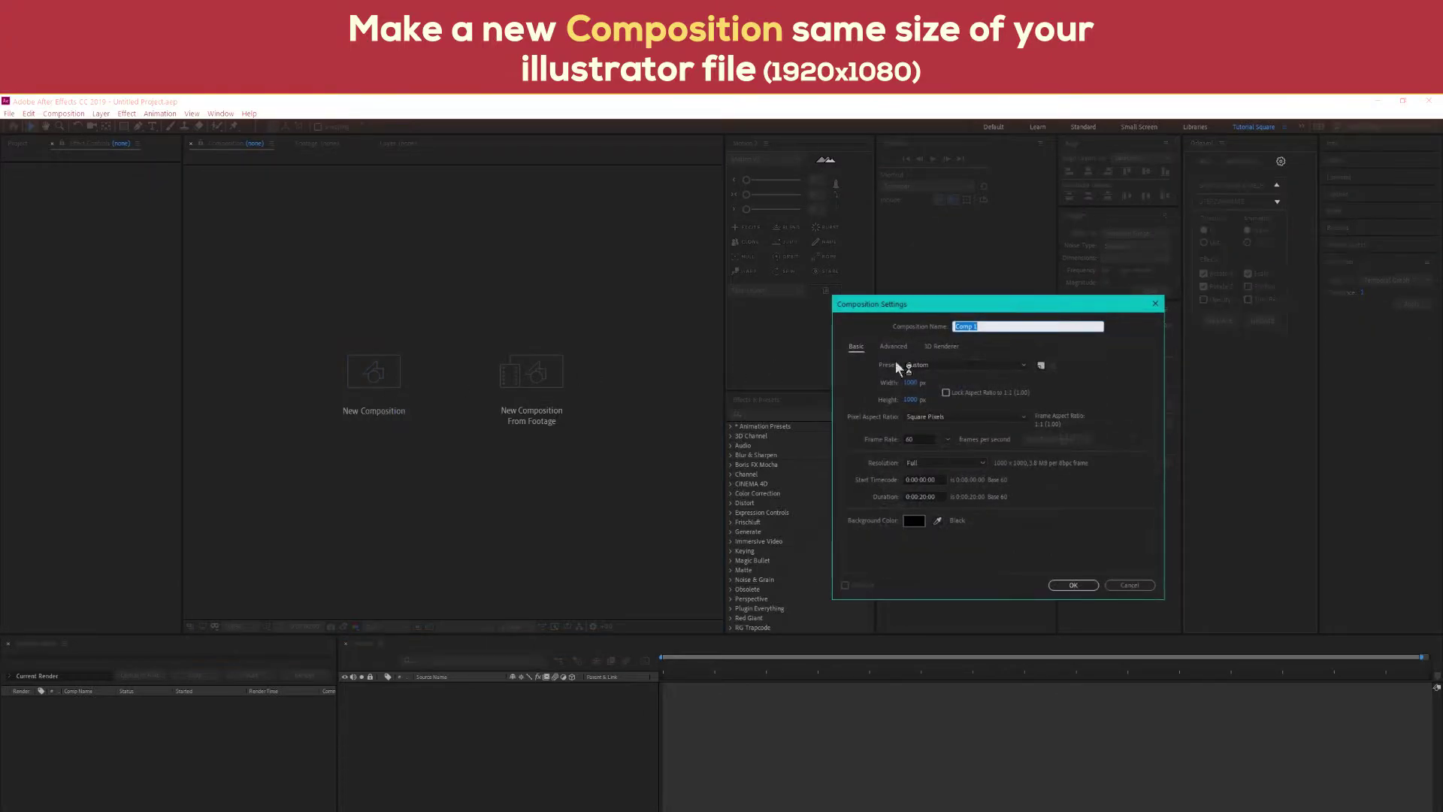
pyautogui.write('logo')
pyautogui.click(932, 363)
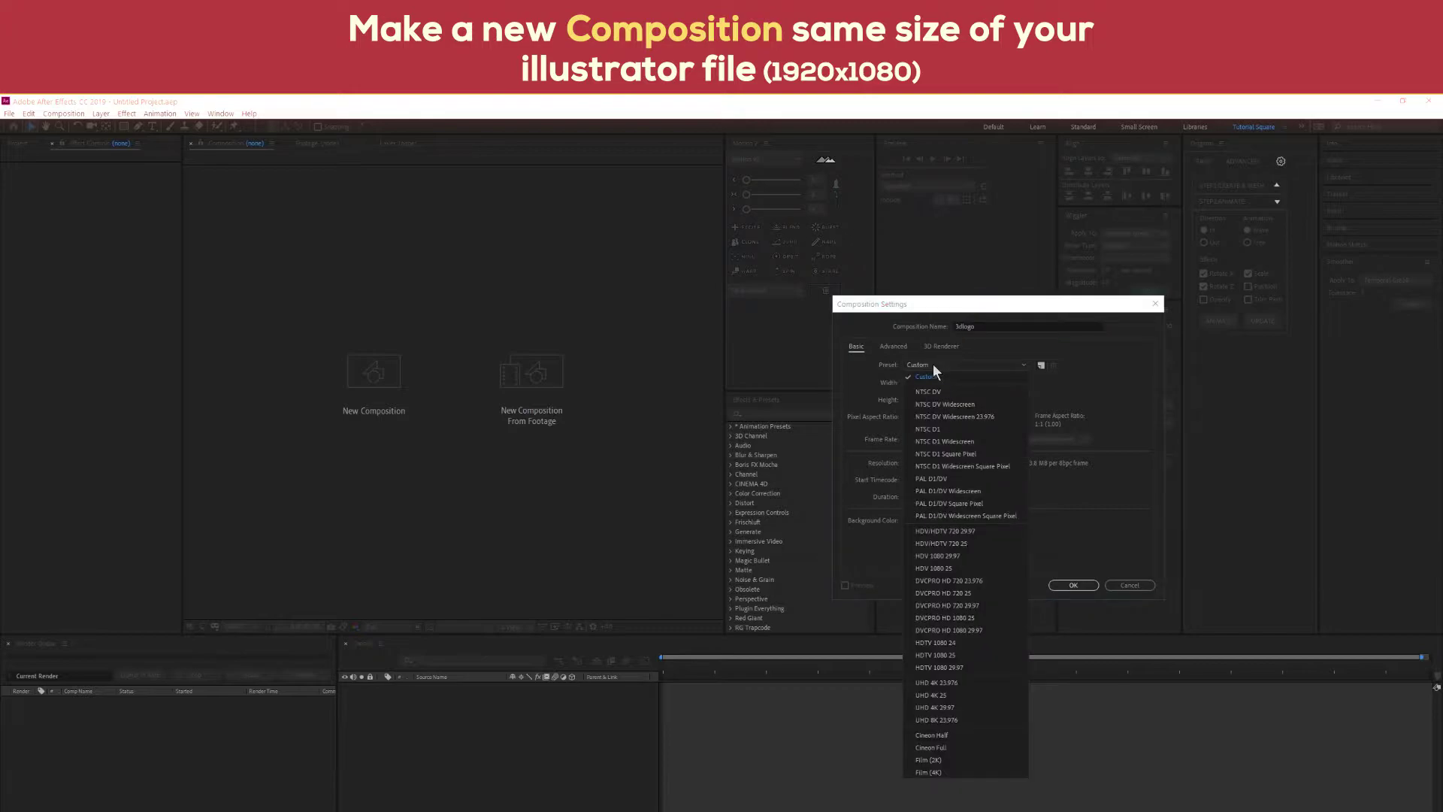
pyautogui.click(972, 656)
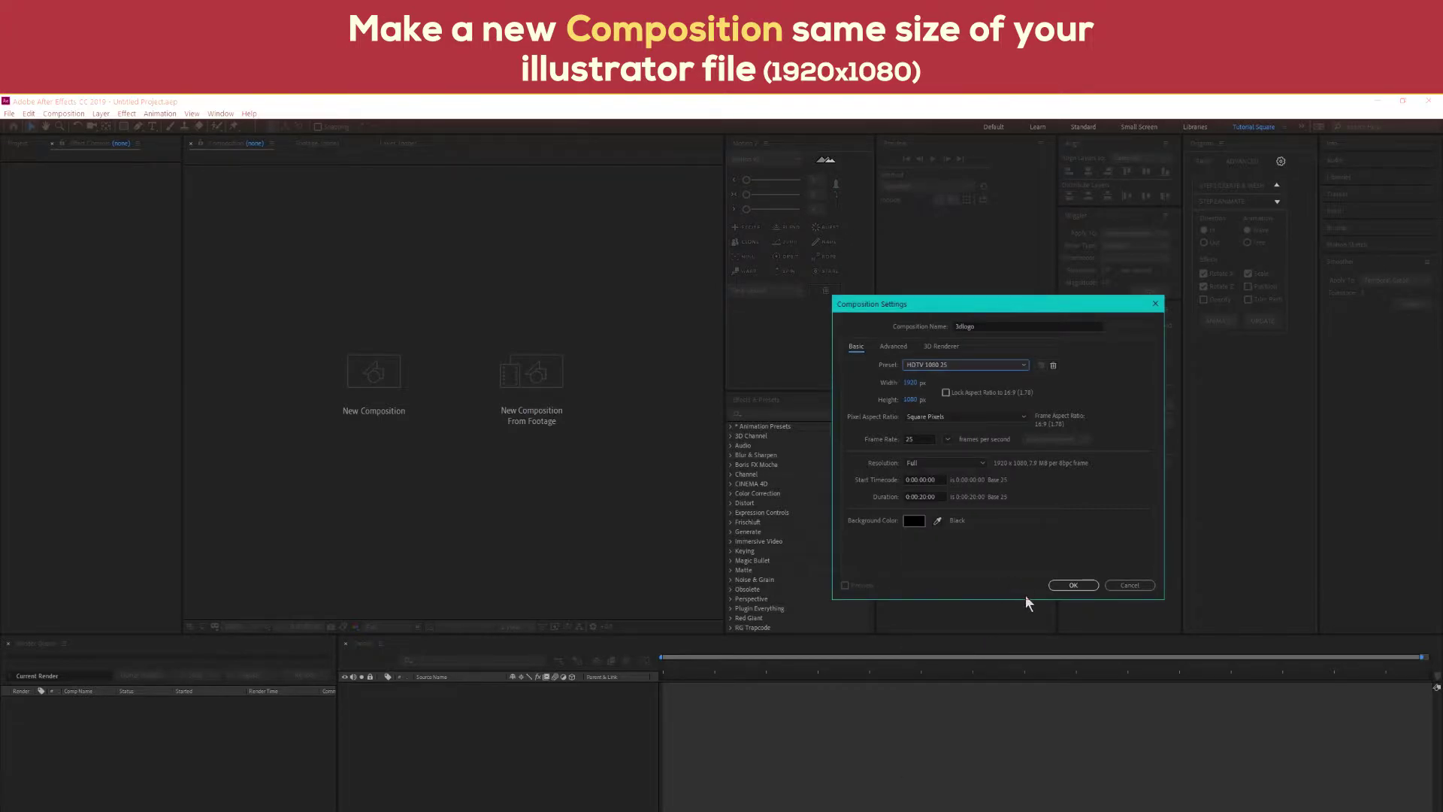
pyautogui.click(922, 497)
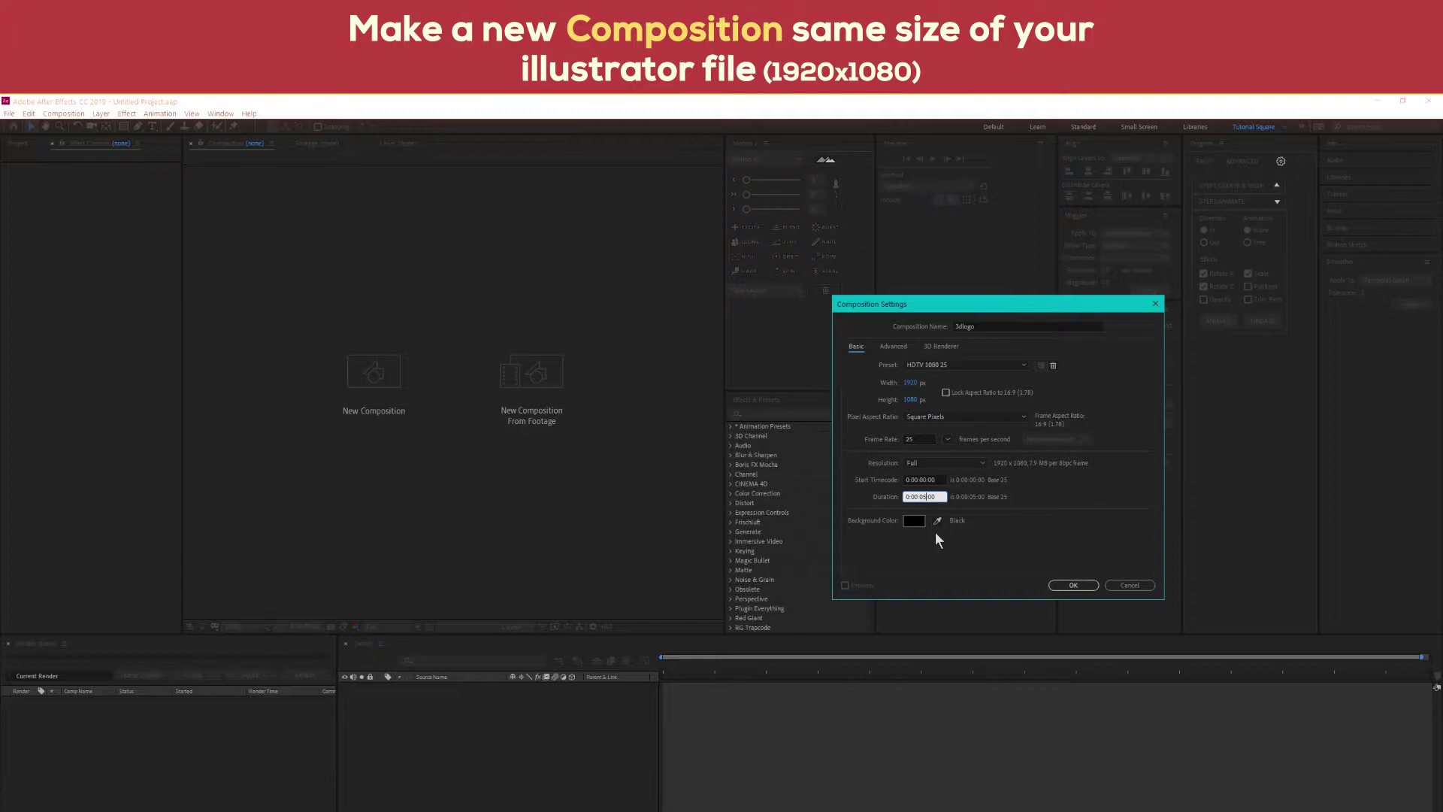
pyautogui.click(1079, 585)
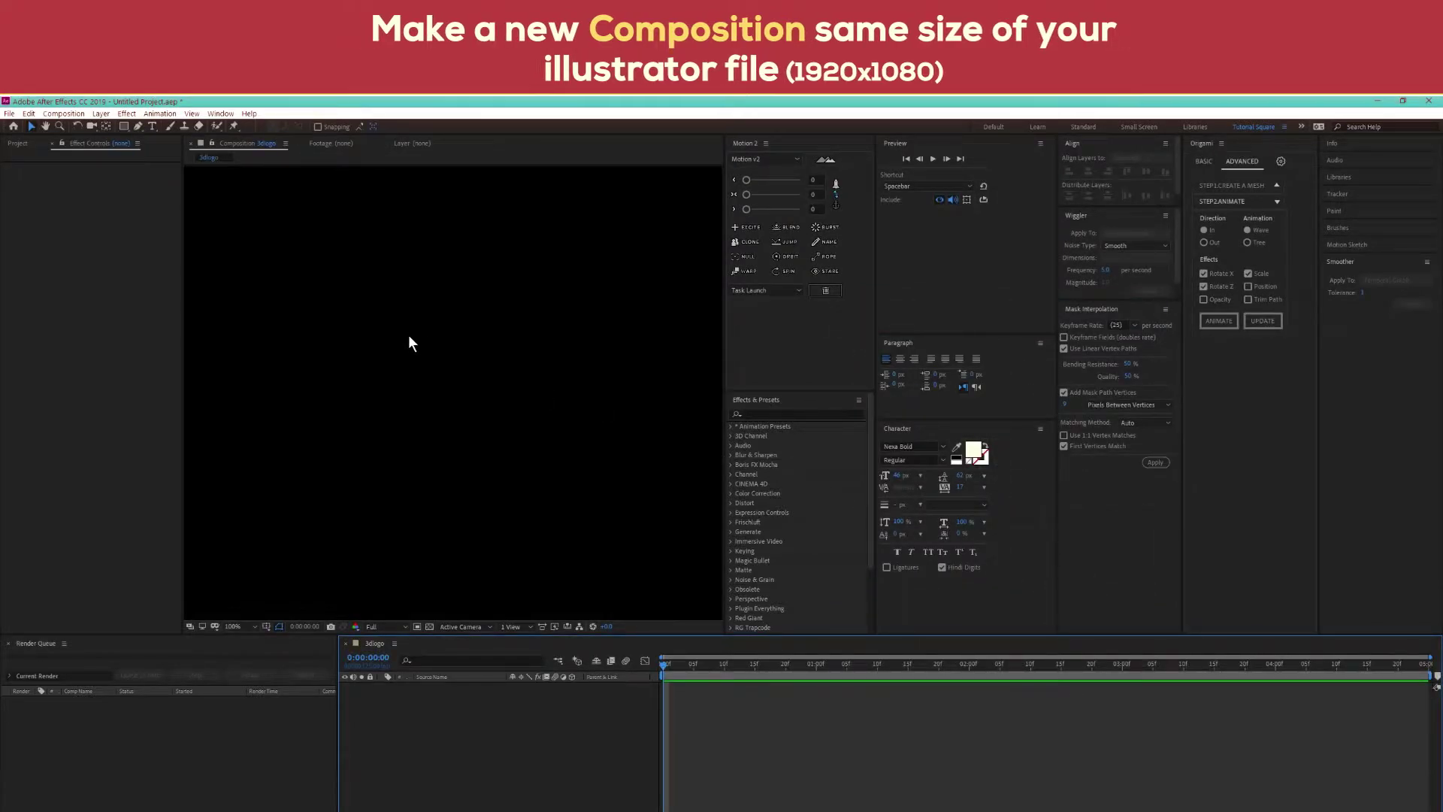
# Fit the viewer to the composition and add a white solid named '3d logo mask'
pyautogui.click(232, 626)
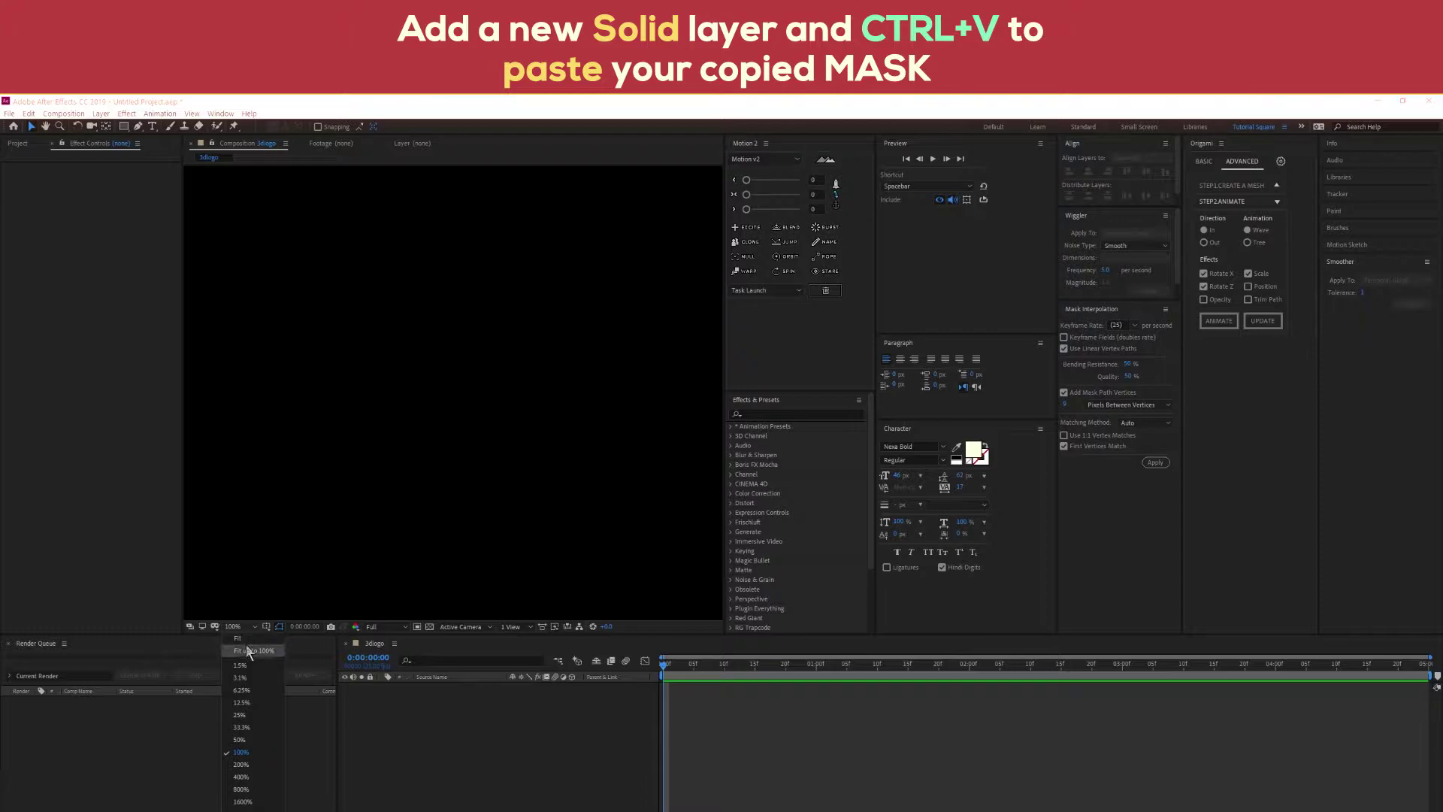
pyautogui.click(248, 650)
pyautogui.click(101, 113)
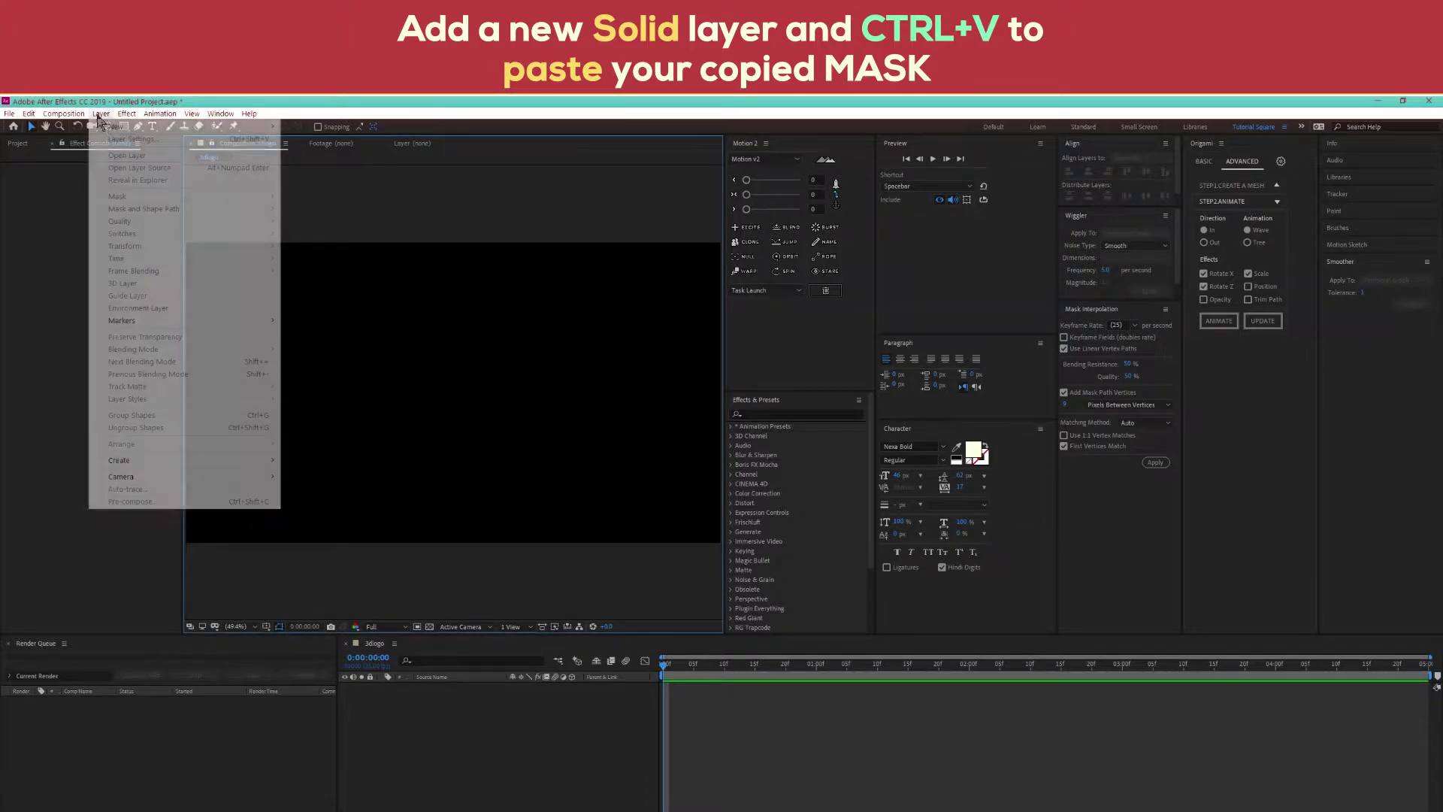
pyautogui.moveTo(126, 128)
pyautogui.click(304, 138)
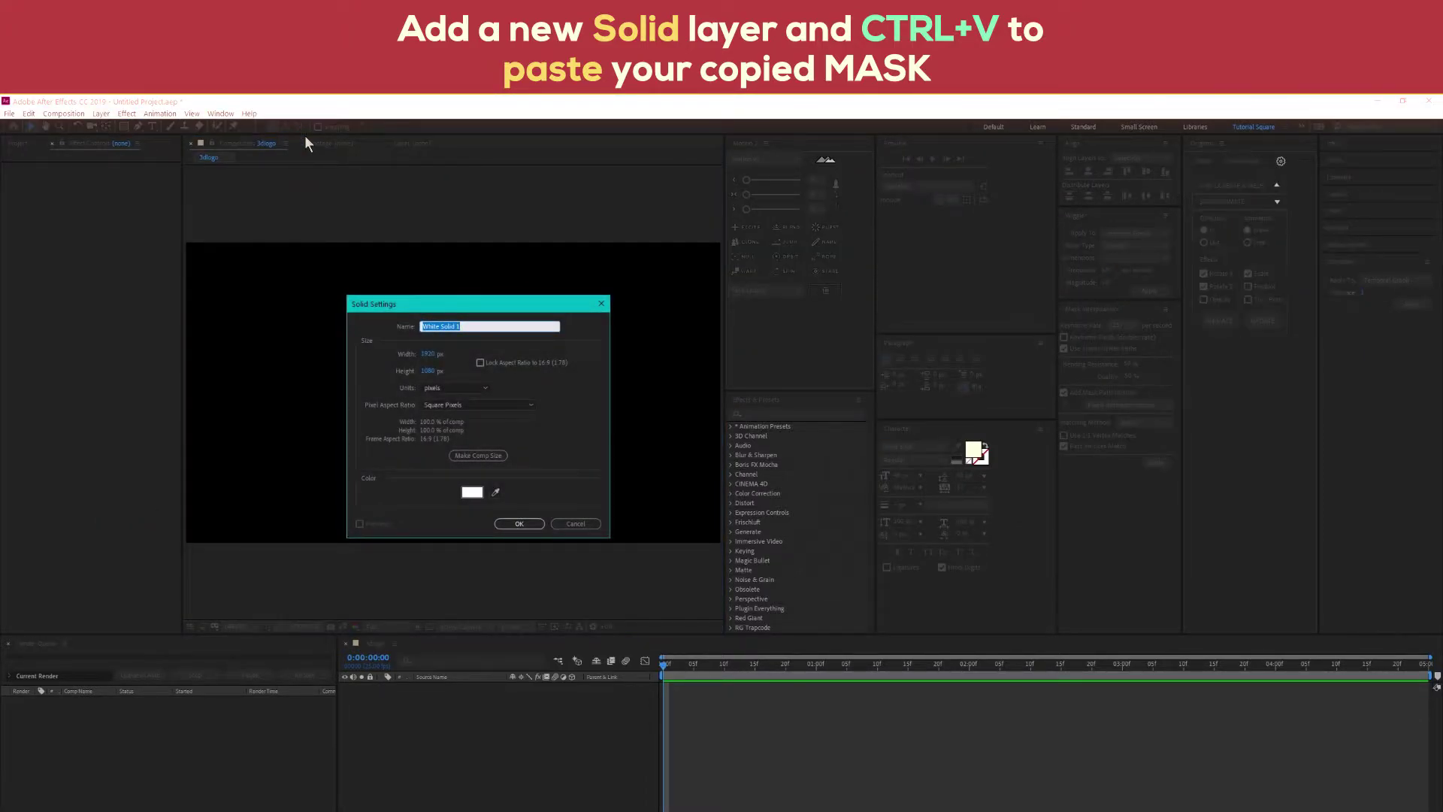
pyautogui.write('3d logo mask')
pyautogui.press('Return')
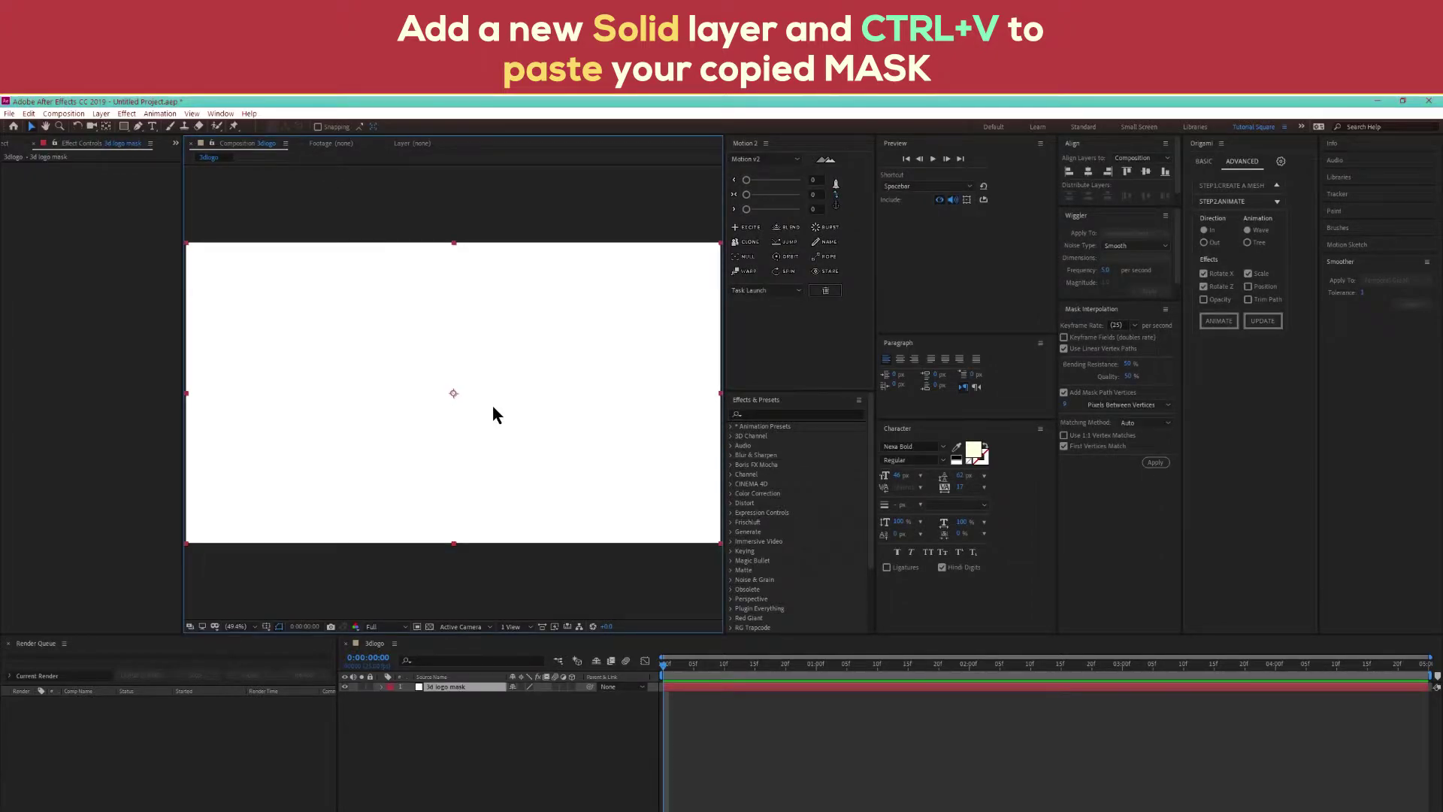
# Paste the copied Illustrator logo onto the solid as a mask
pyautogui.hotkey('ctrl', 'v')
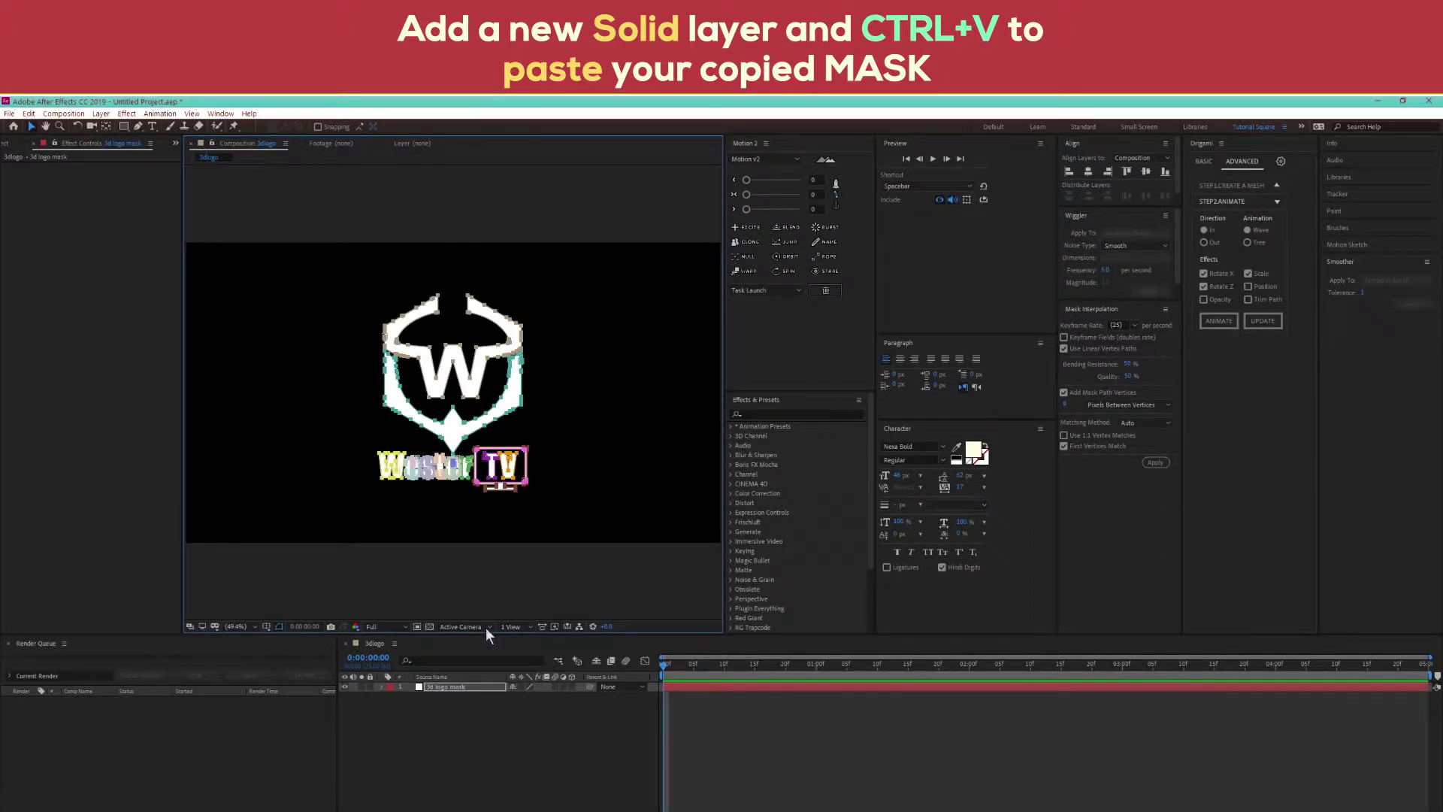
pyautogui.click(421, 600)
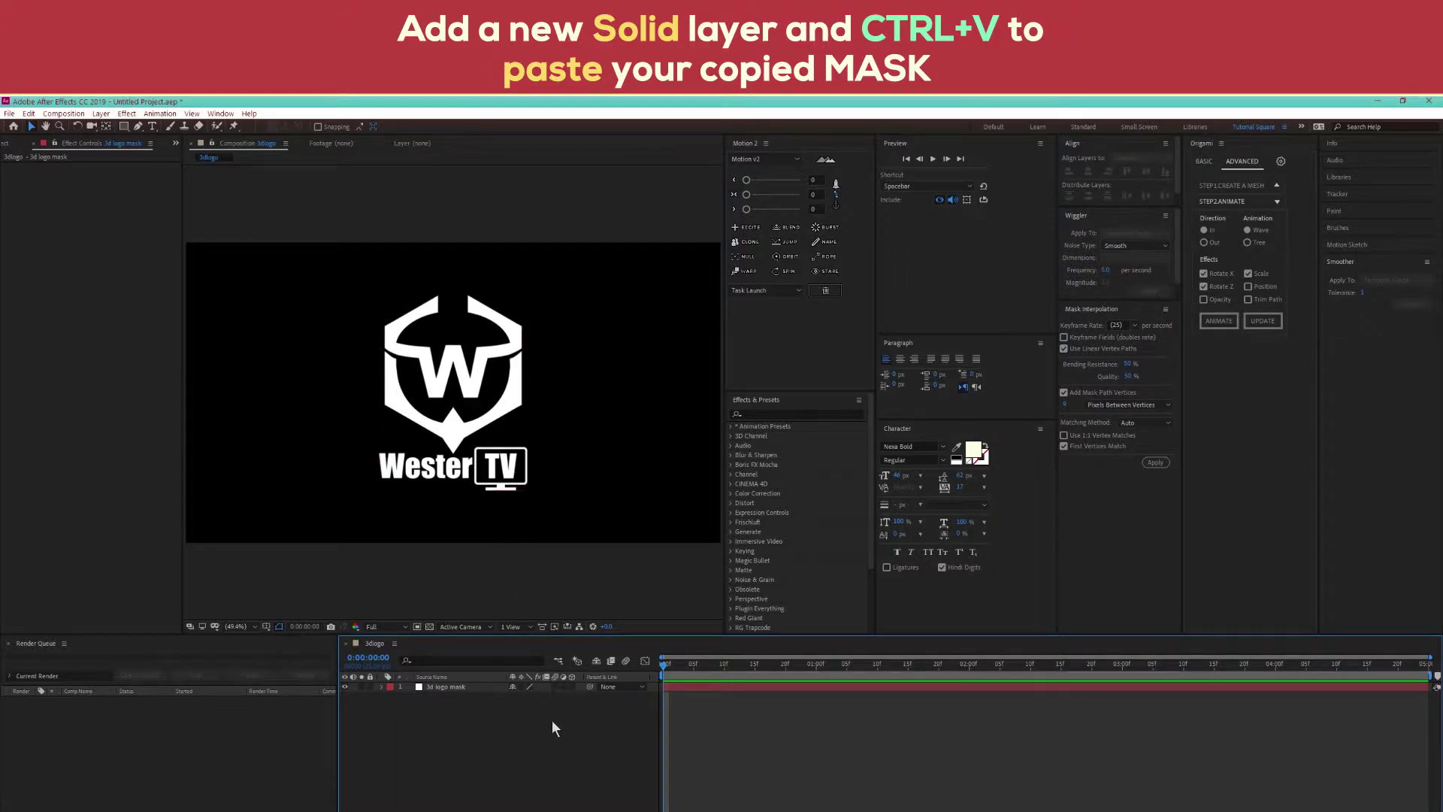
pyautogui.click(11, 144)
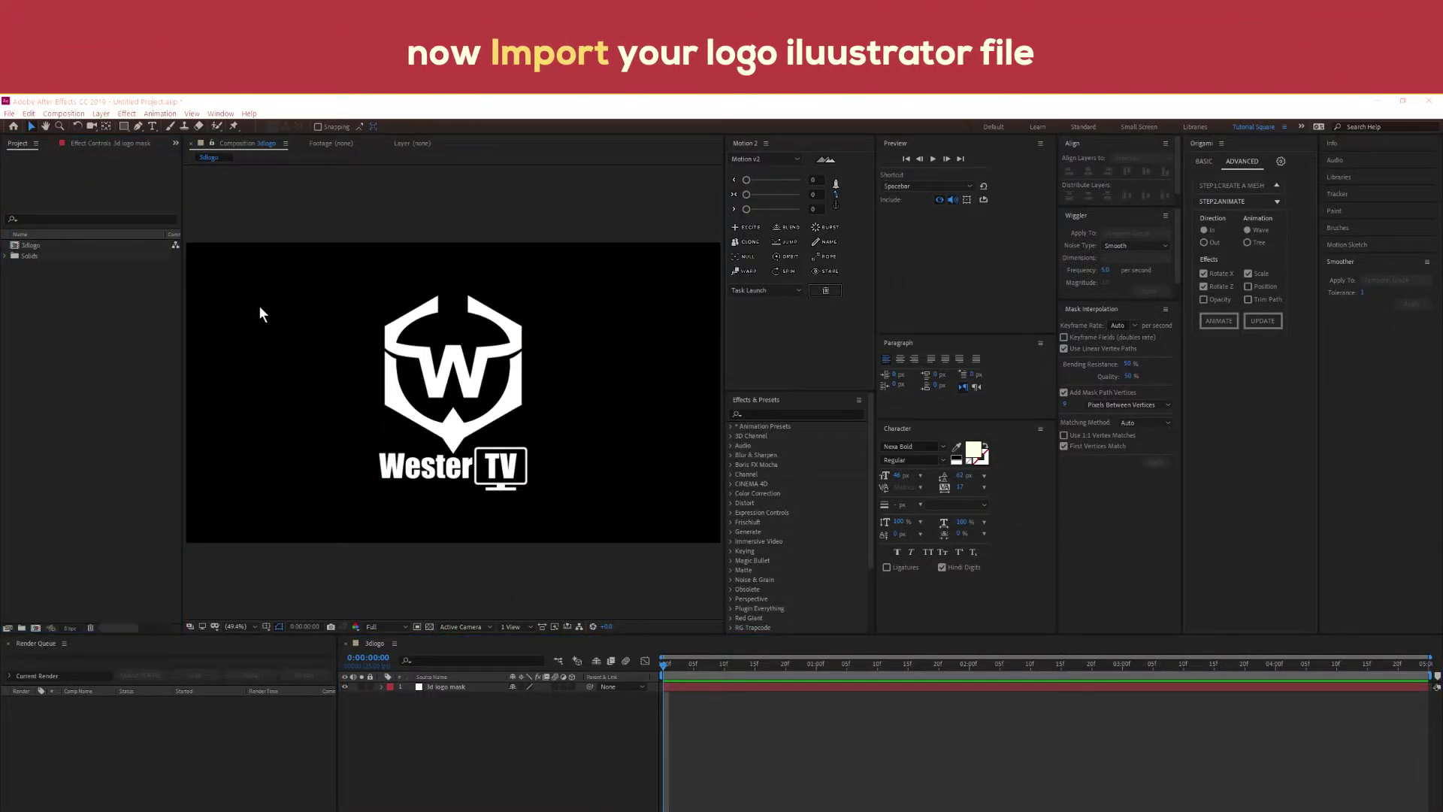
# Import vector file.ai and drag it toward the 3dlogo composition timeline
pyautogui.hotkey('ctrl', 'i')
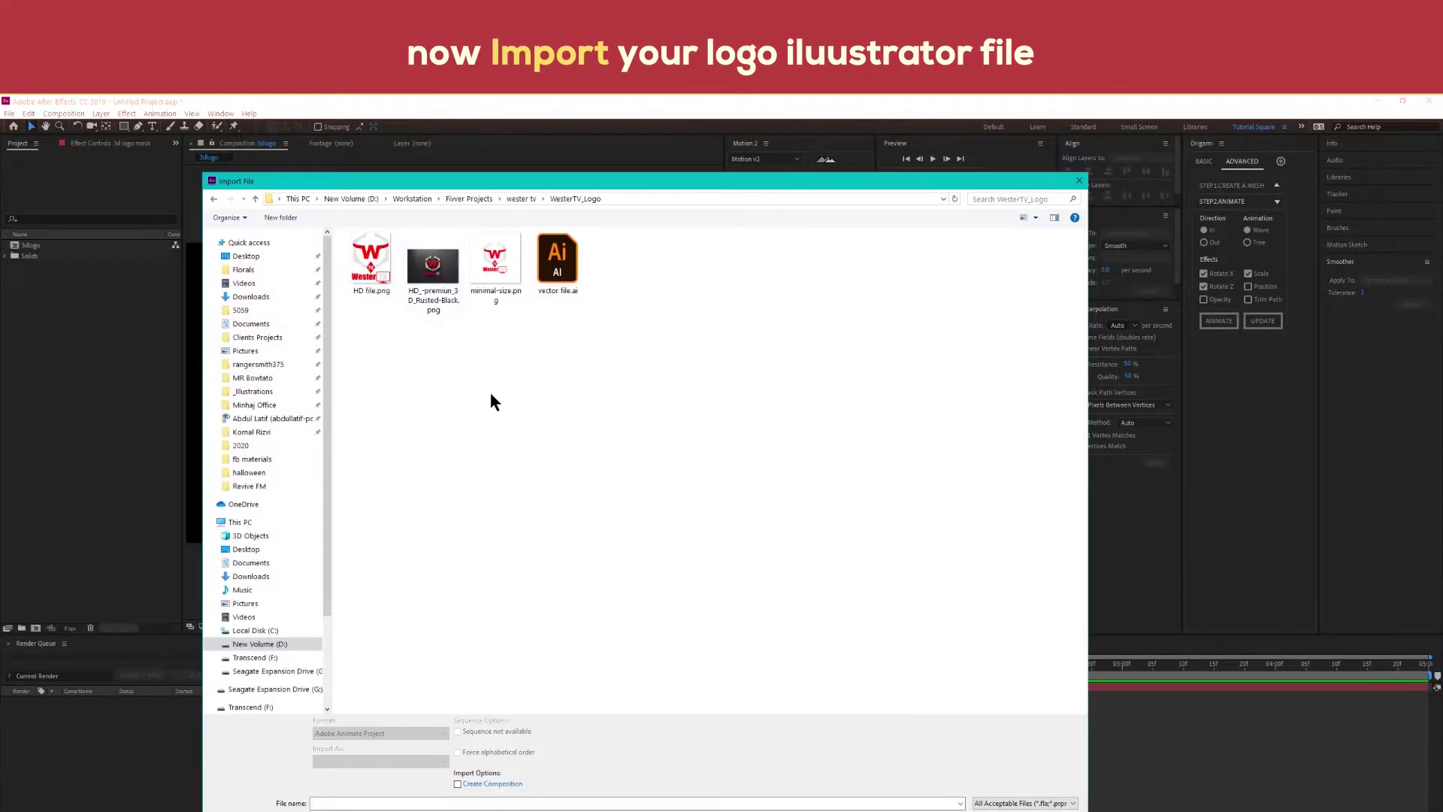
pyautogui.press('Return')
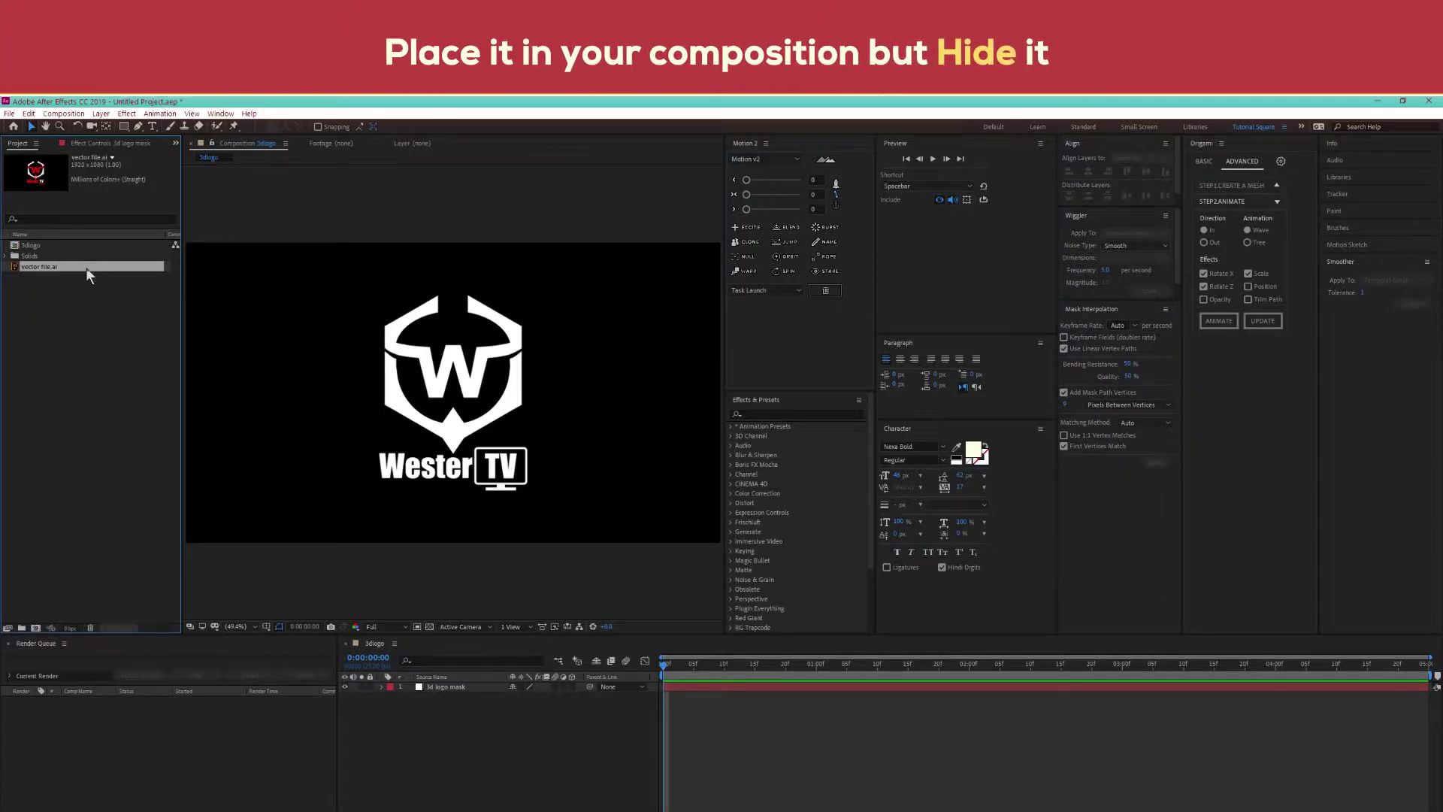
pyautogui.moveTo(87, 267)
pyautogui.mouseDown()
pyautogui.moveTo(147, 648)
pyautogui.moveTo(454, 729)
pyautogui.moveTo(443, 683)
pyautogui.mouseUp()
# Place vector file.ai above 3d logo mask and hide both layers
pyautogui.click(443, 686)
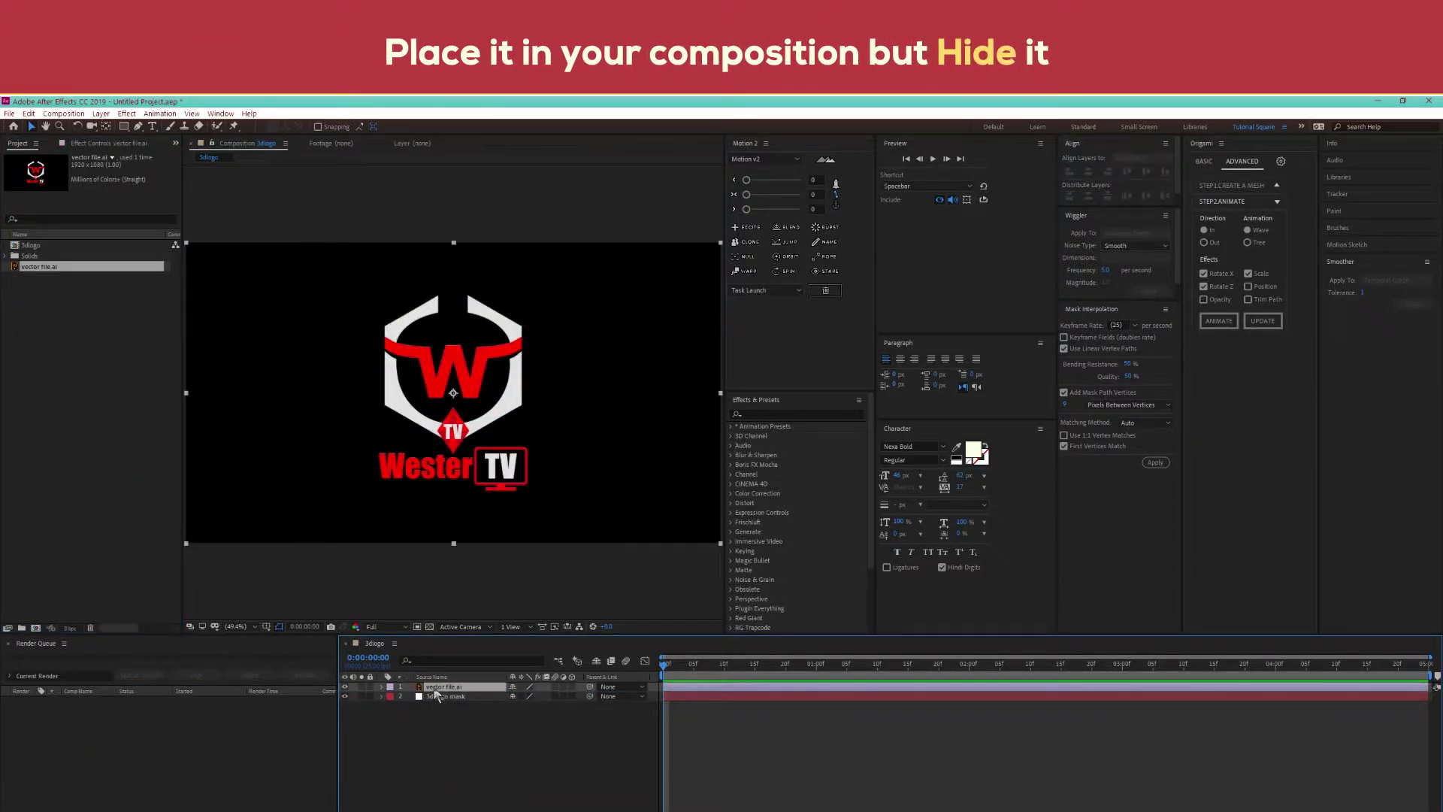
pyautogui.click(345, 685)
pyautogui.click(434, 697)
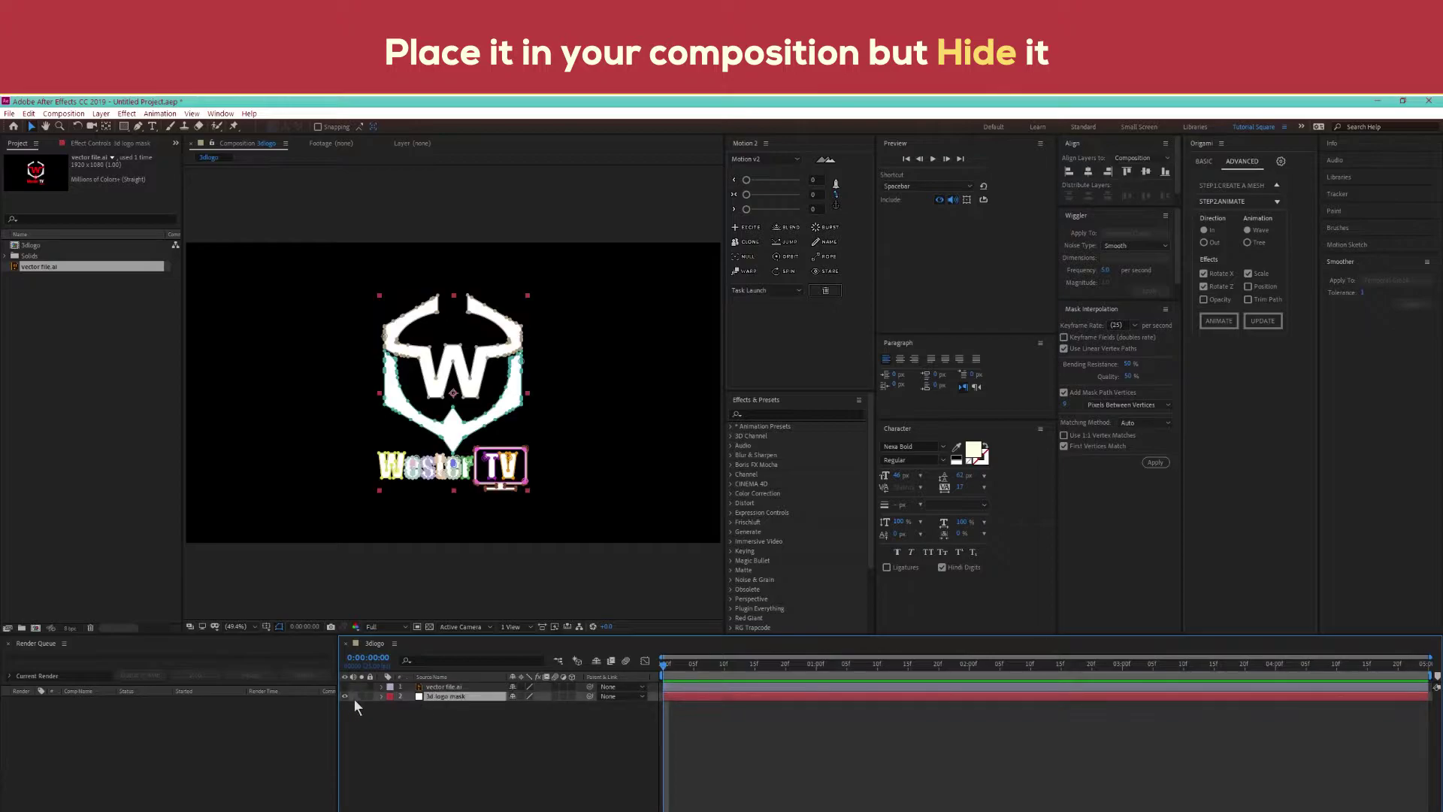
pyautogui.click(346, 696)
# Add a new white solid named '3d element'
pyautogui.click(101, 114)
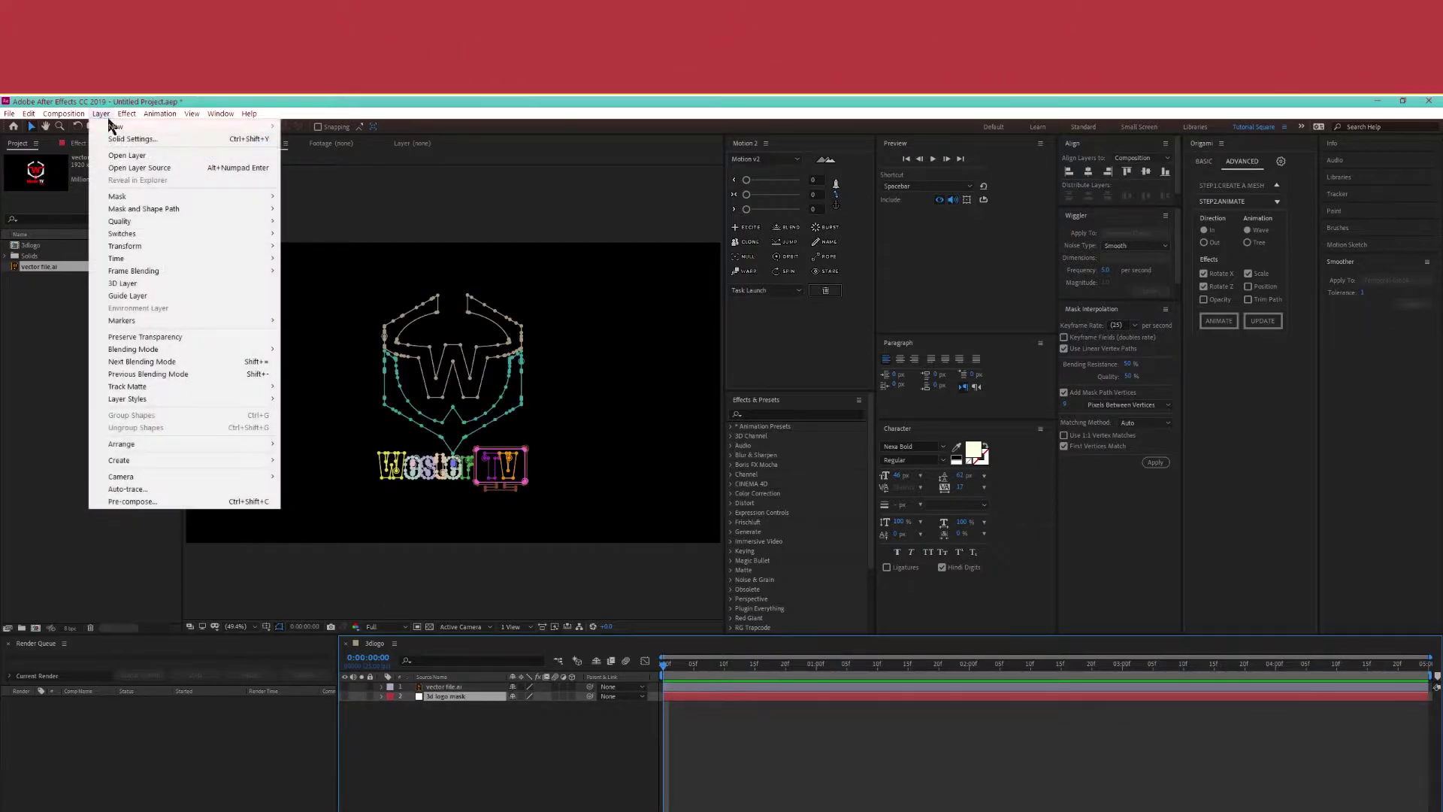
pyautogui.moveTo(115, 126)
pyautogui.click(315, 139)
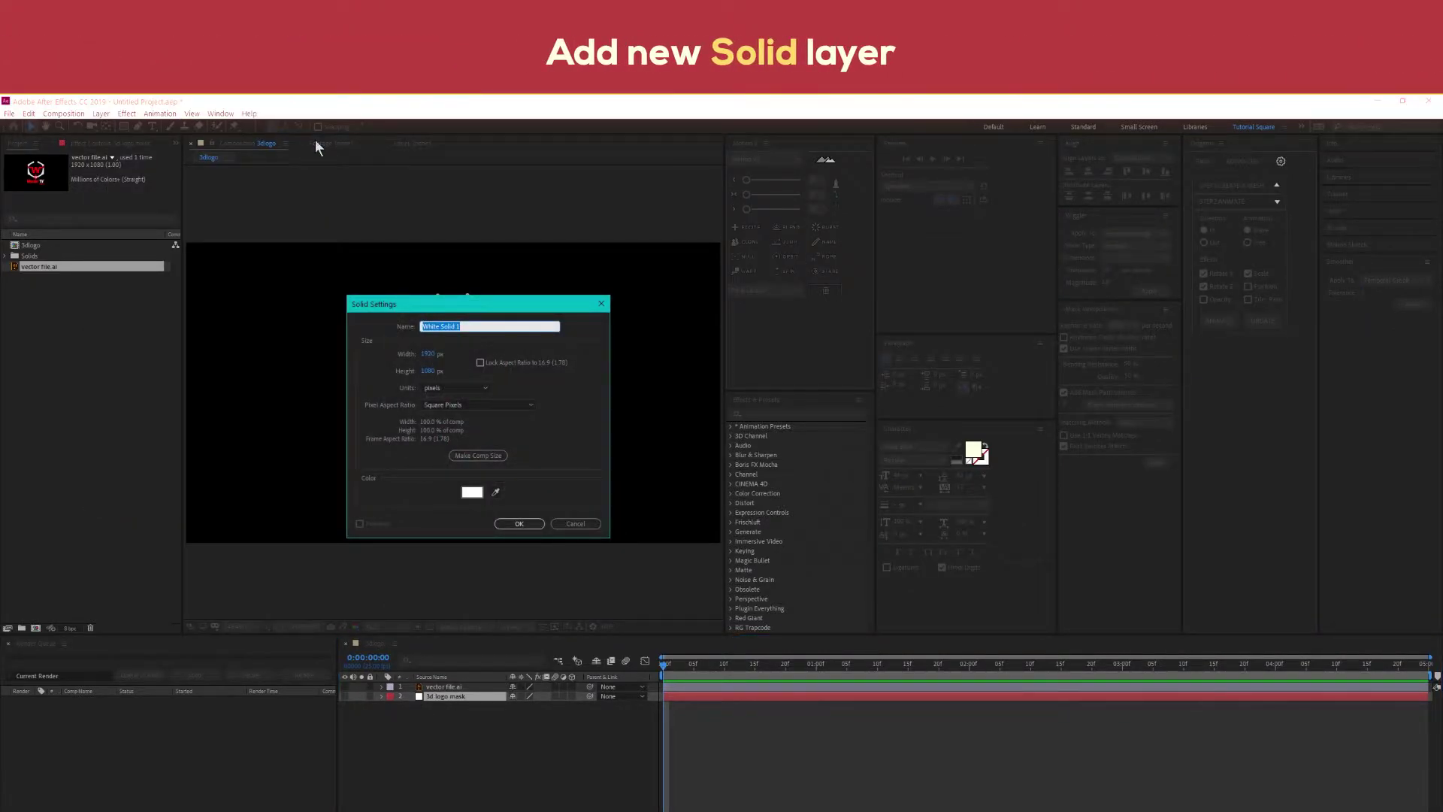
pyautogui.write('3d element')
pyautogui.click(518, 523)
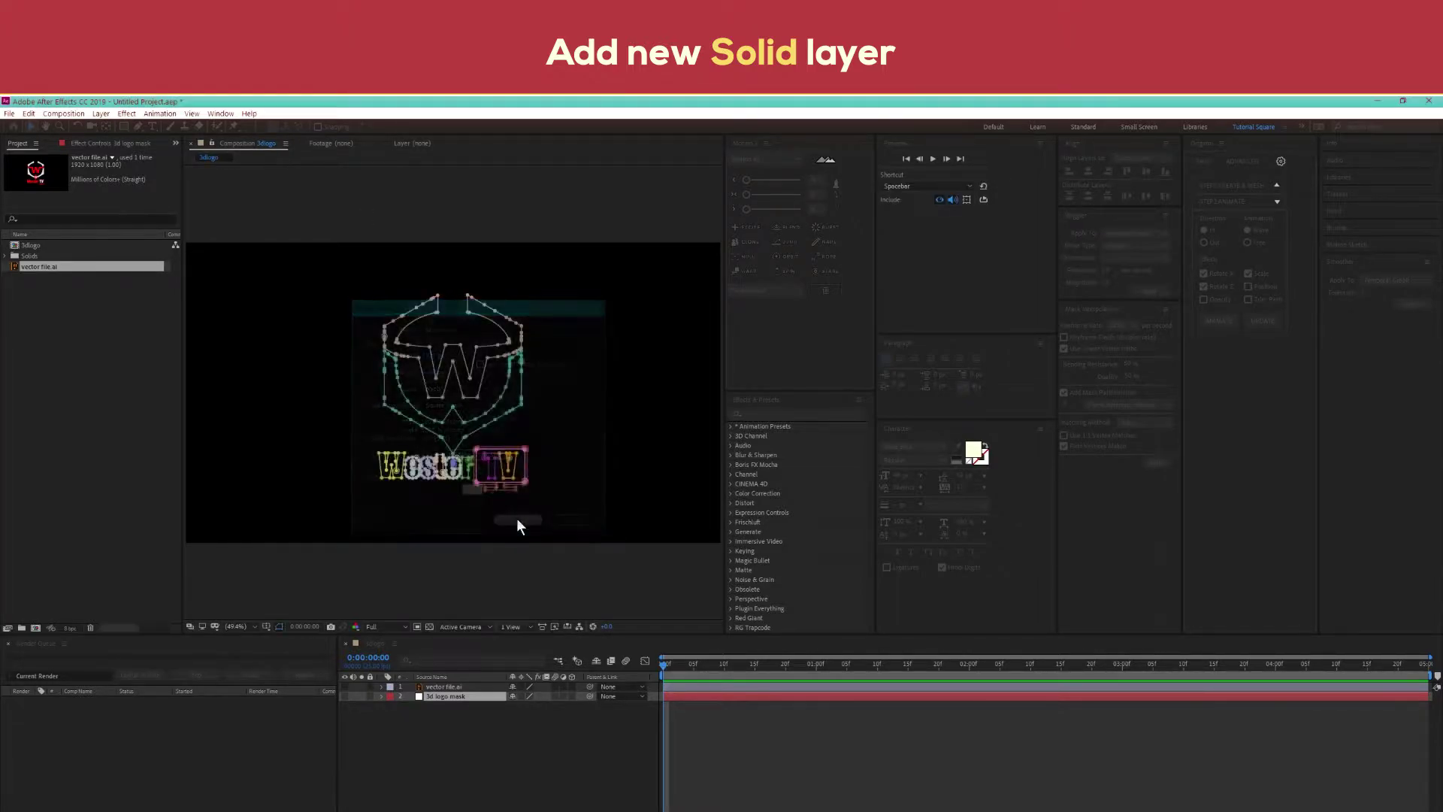
# Apply the Element 3D effect to the 3d element layer
pyautogui.click(126, 114)
pyautogui.moveTo(183, 490)
pyautogui.moveTo(224, 501)
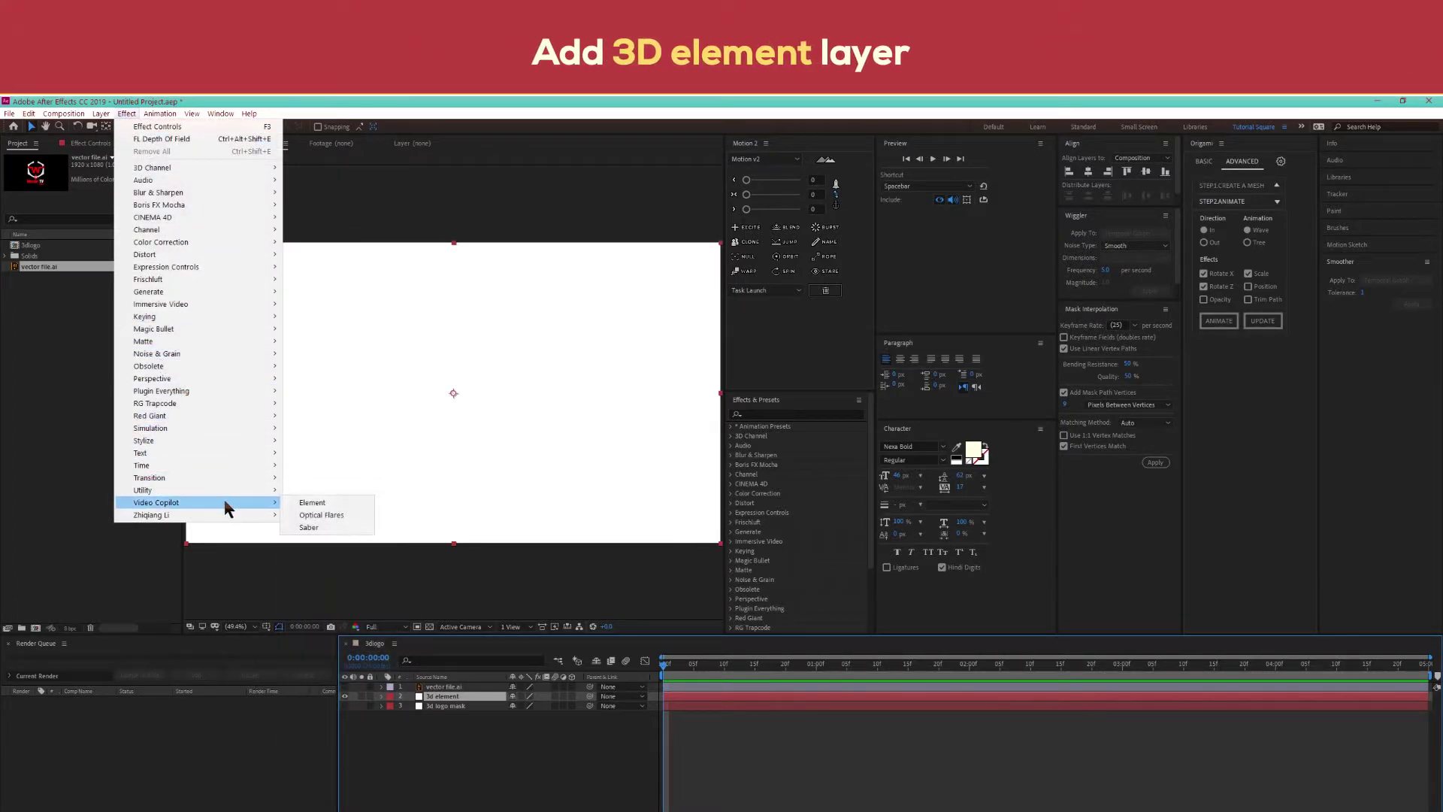
pyautogui.click(312, 503)
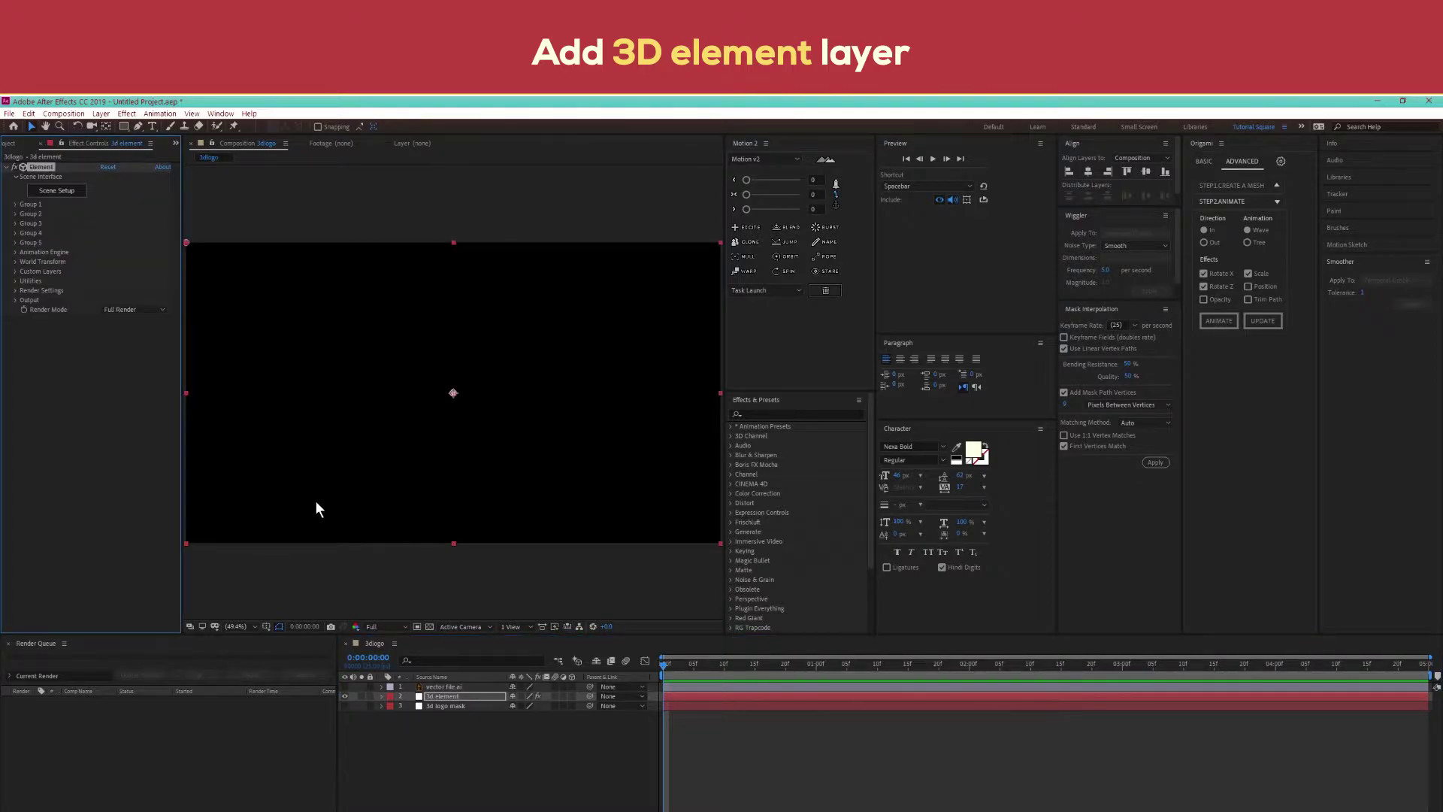
# Set 3d logo mask as Path Layer 1 and vector file.ai as texture Layer 1, then open Scene Setup
pyautogui.click(16, 272)
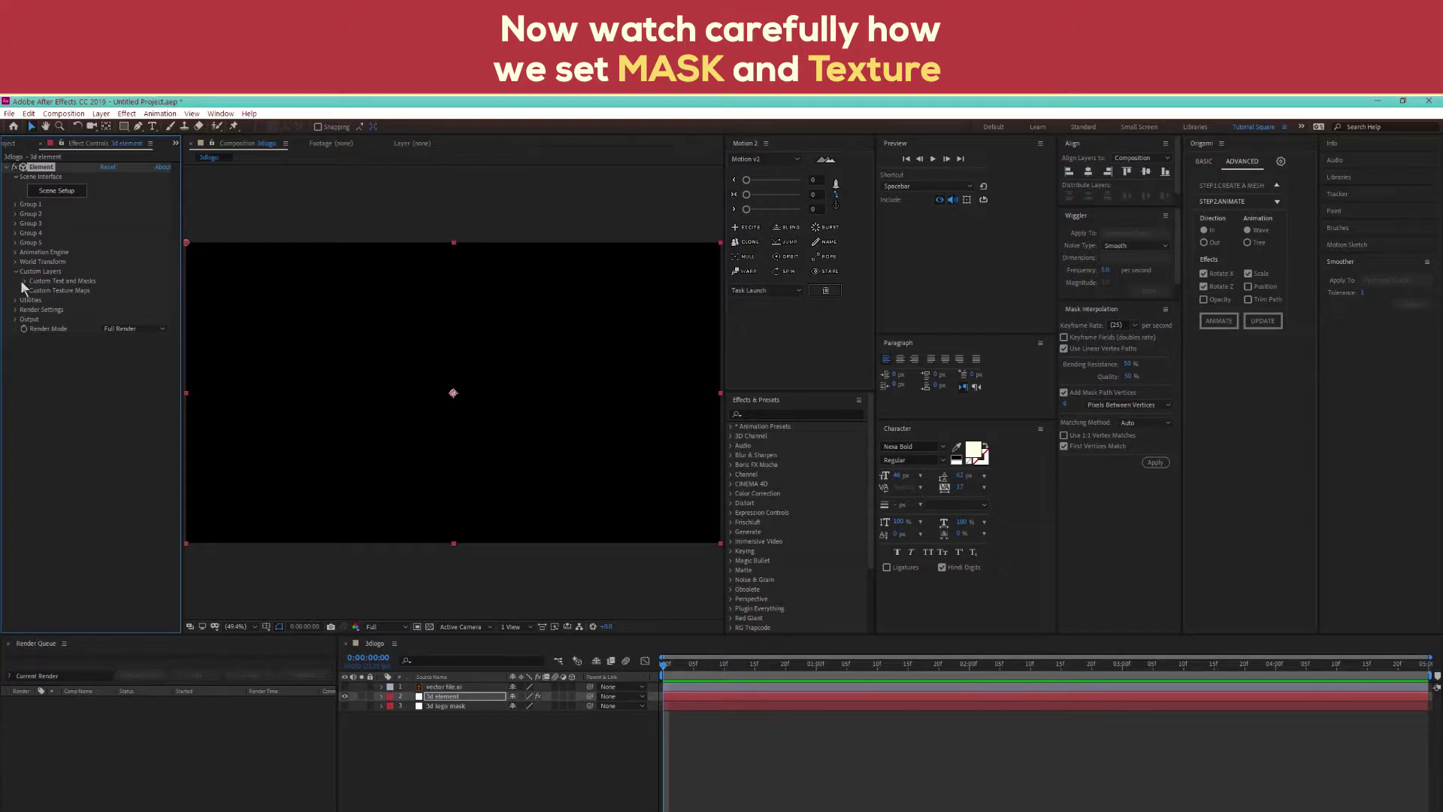
pyautogui.click(25, 281)
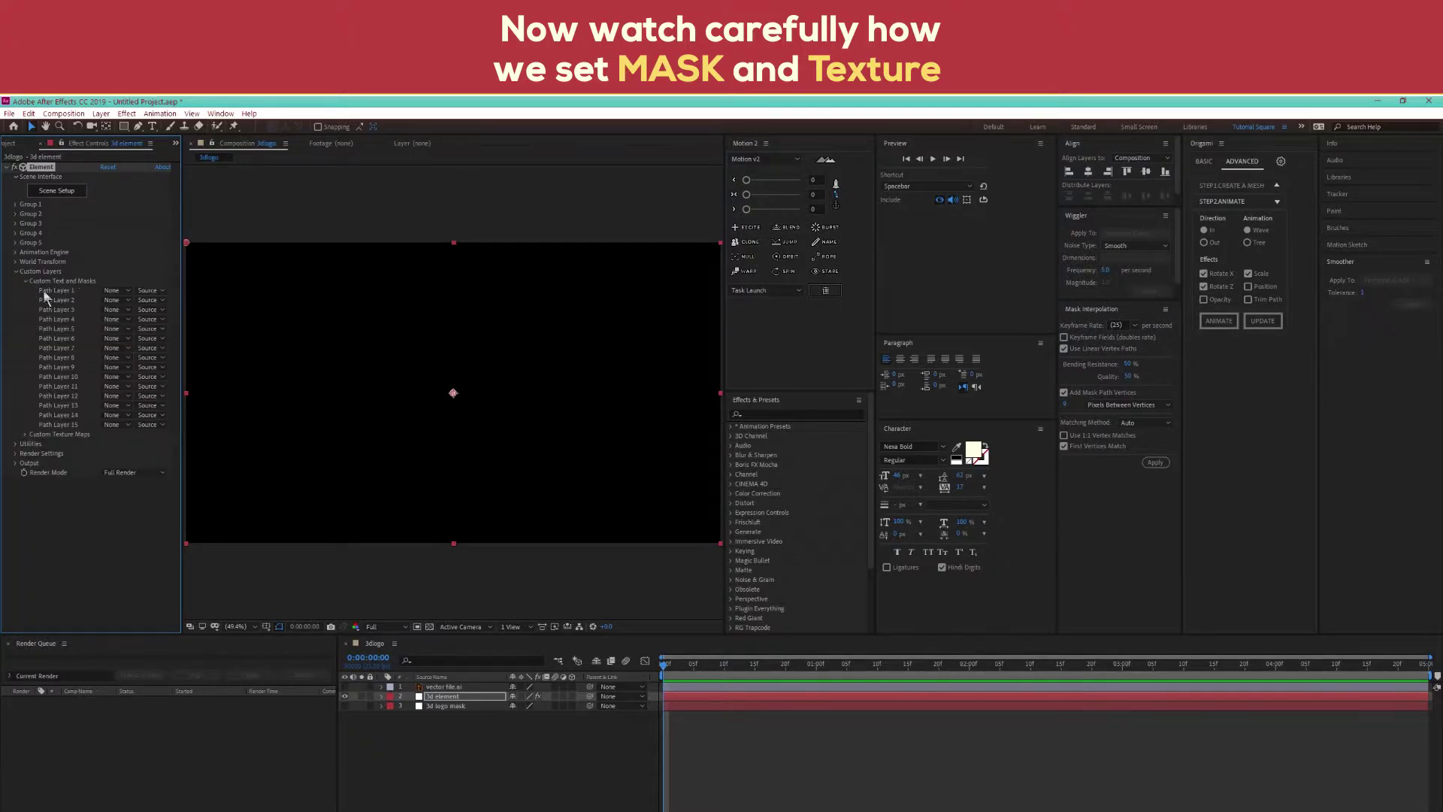
pyautogui.click(112, 291)
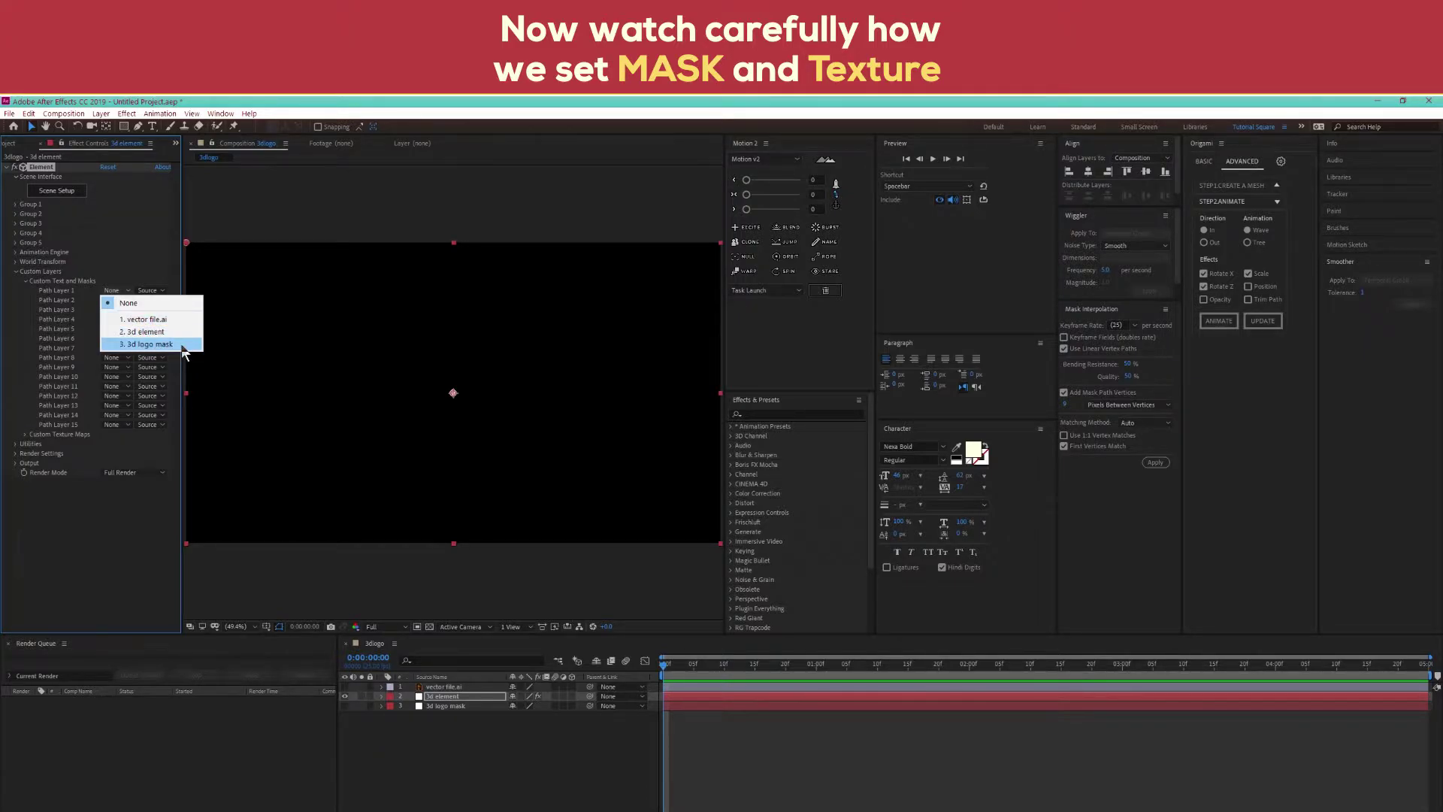
pyautogui.click(150, 344)
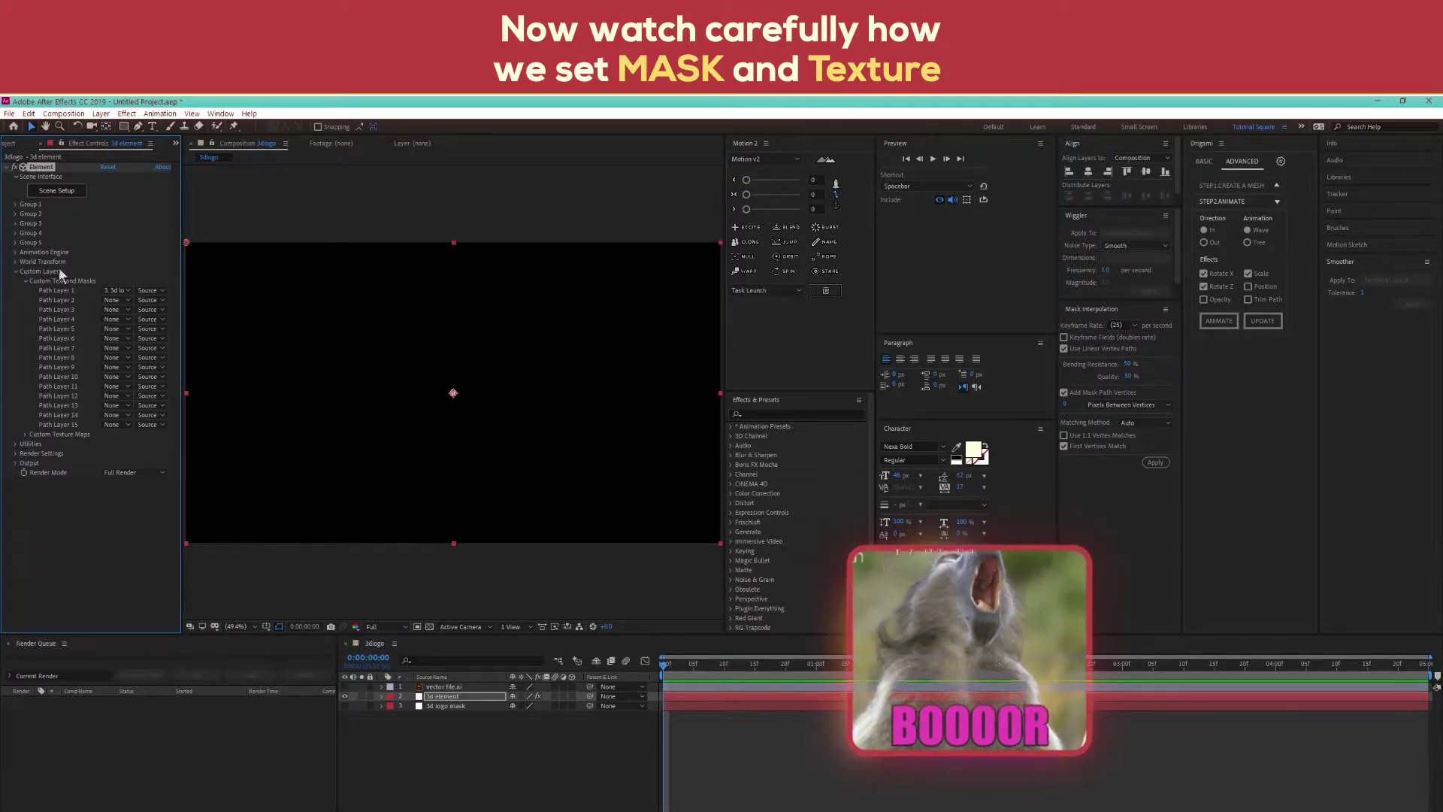
pyautogui.click(26, 436)
pyautogui.click(130, 438)
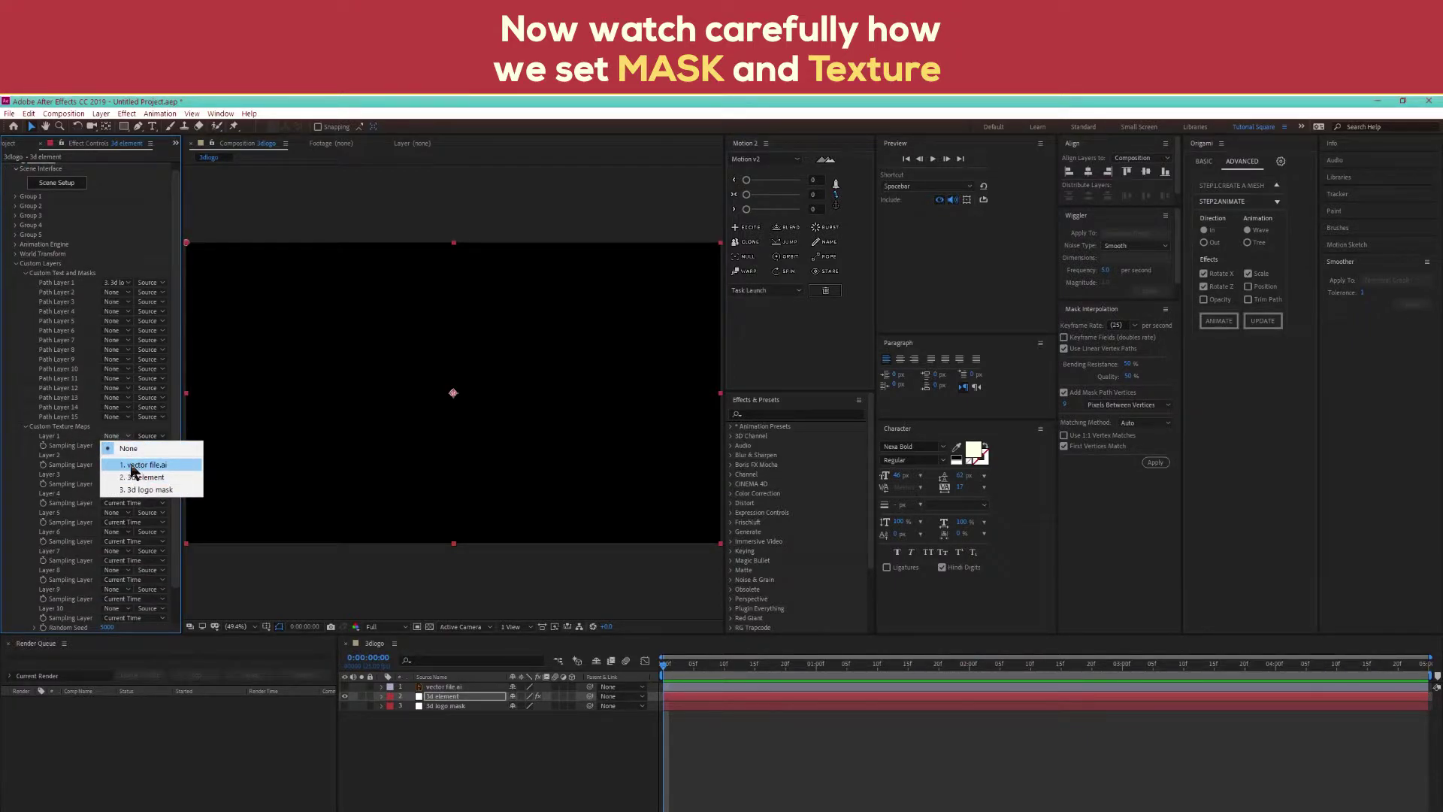
pyautogui.click(132, 465)
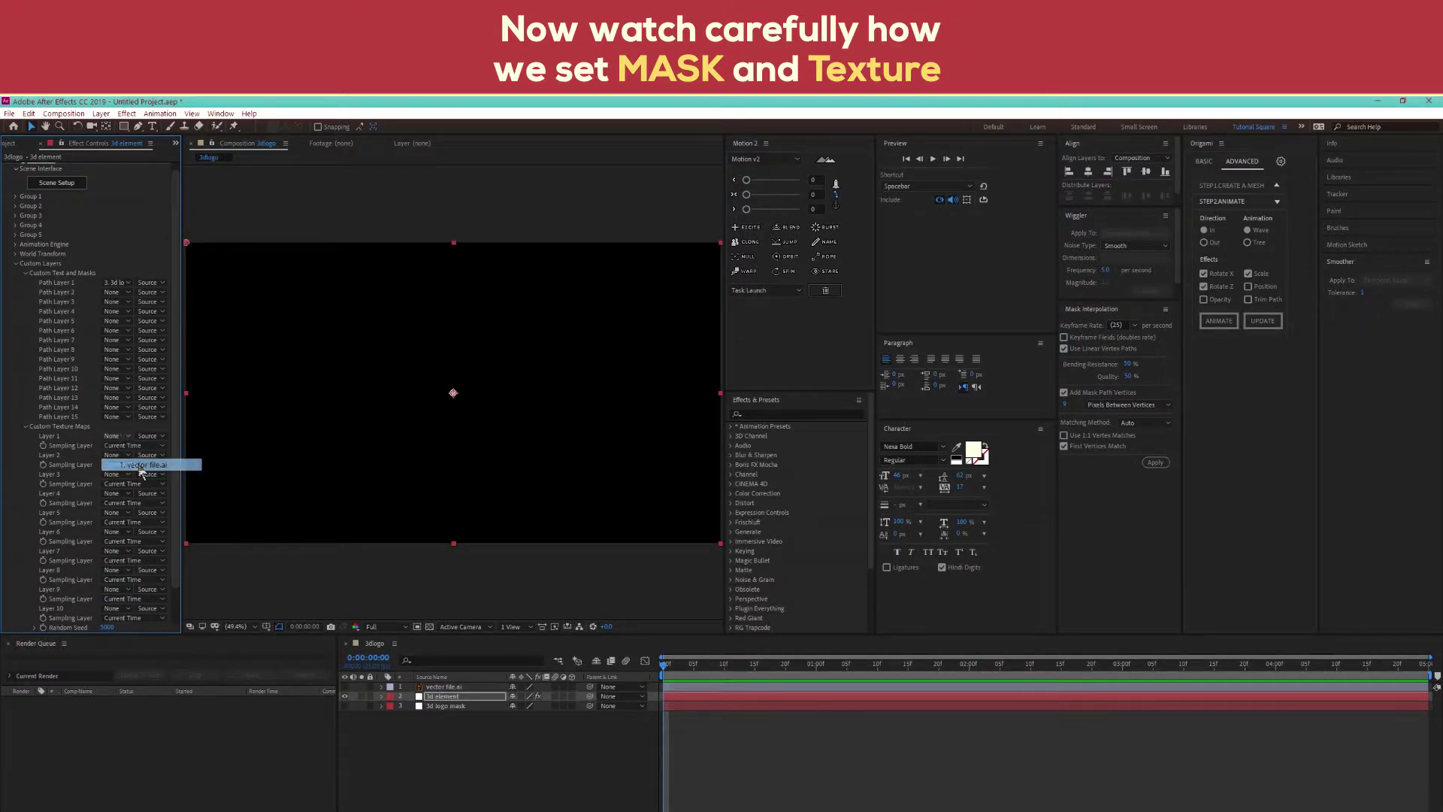
pyautogui.click(67, 188)
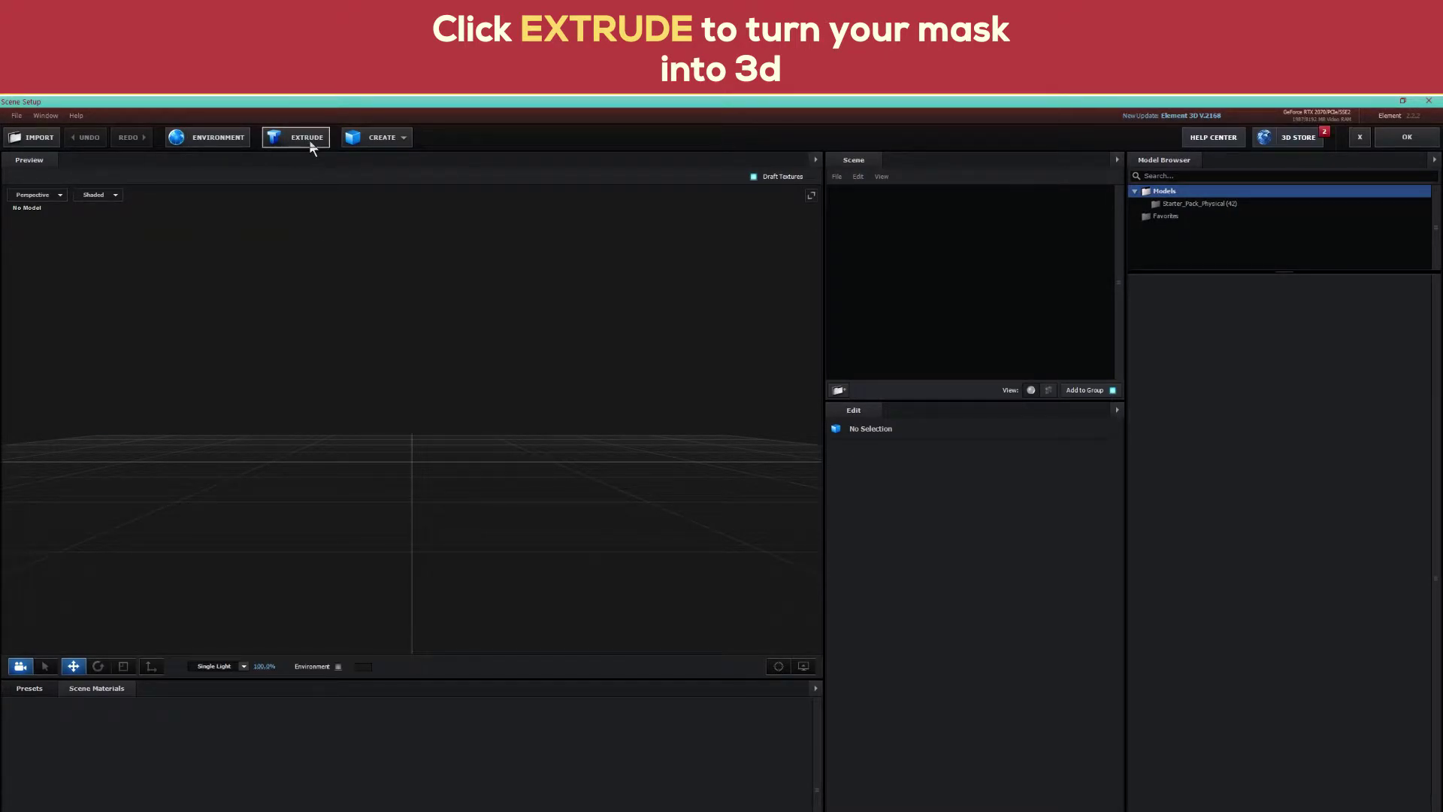
# Extrude the logo into a 3D model from Custom Path 1
pyautogui.click(309, 140)
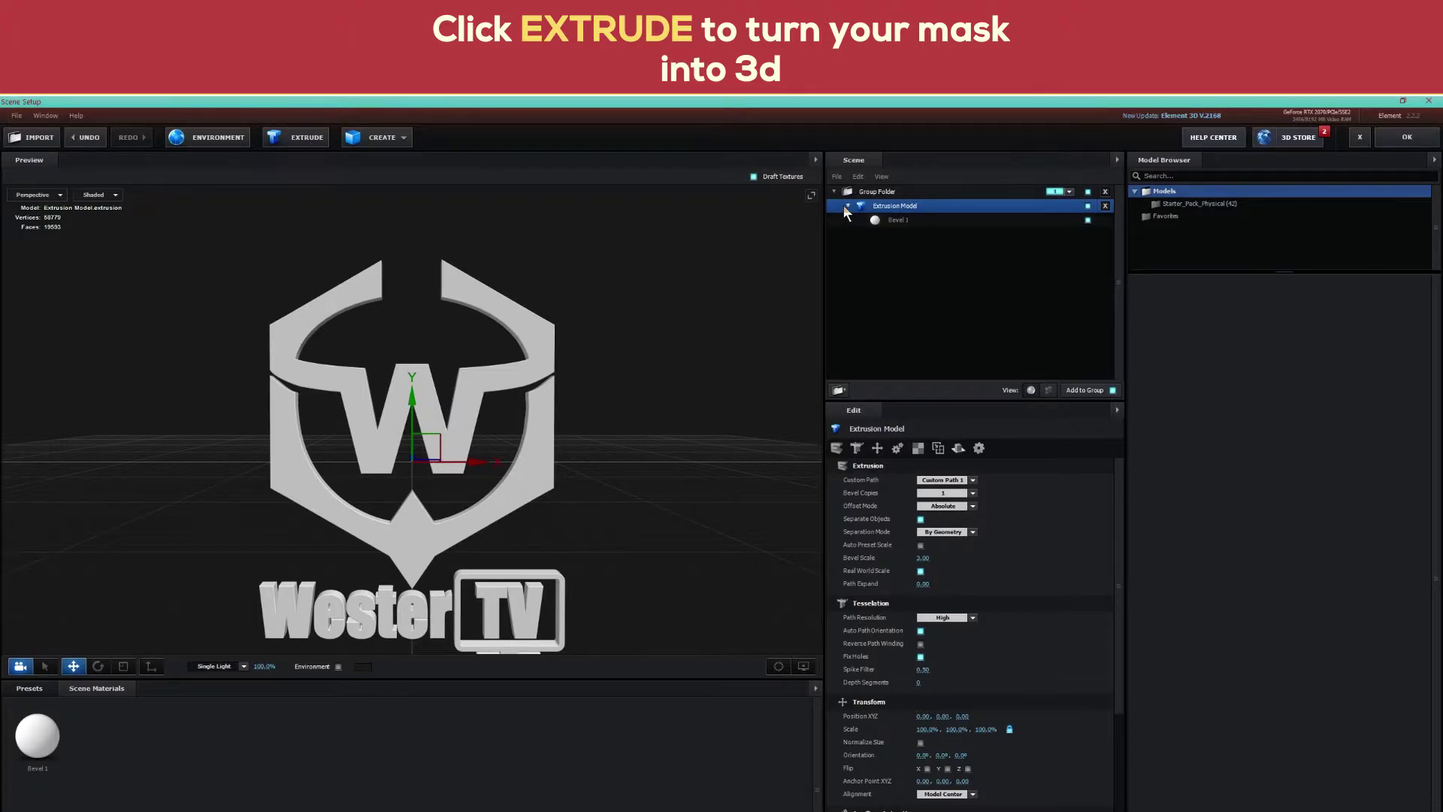
pyautogui.click(941, 483)
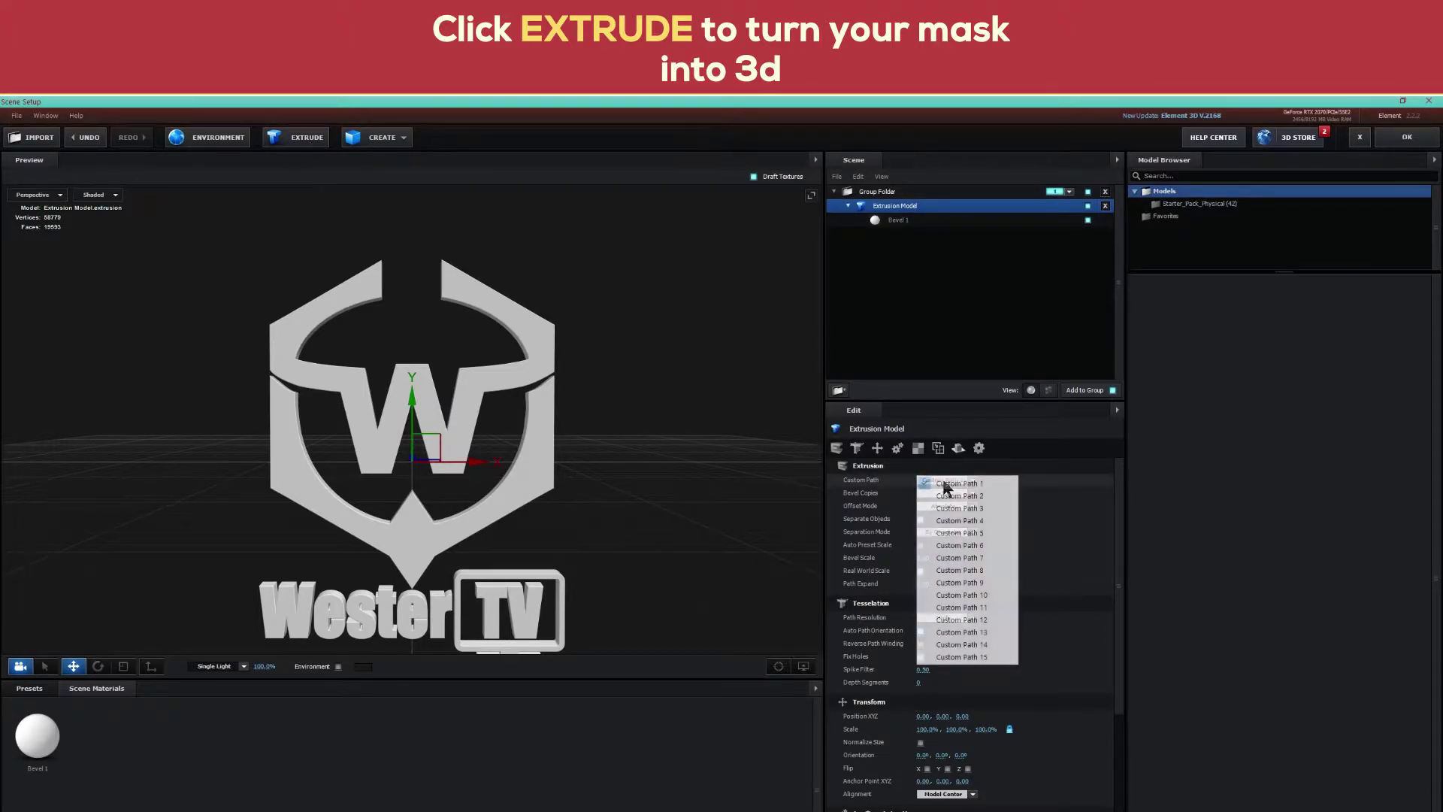
pyautogui.click(952, 484)
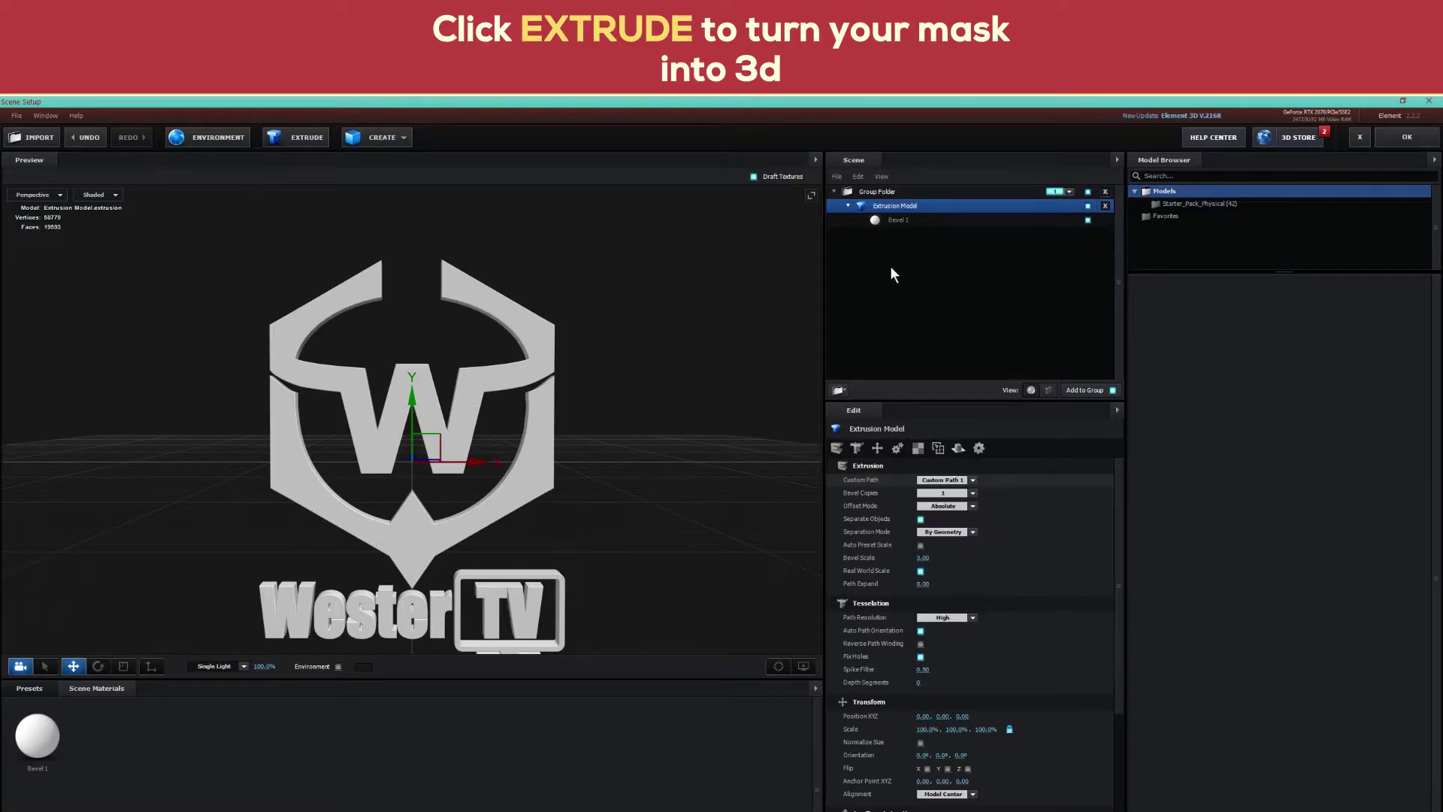
# Select the Bevel 1 material and show its Textures settings
pyautogui.click(902, 219)
pyautogui.click(901, 217)
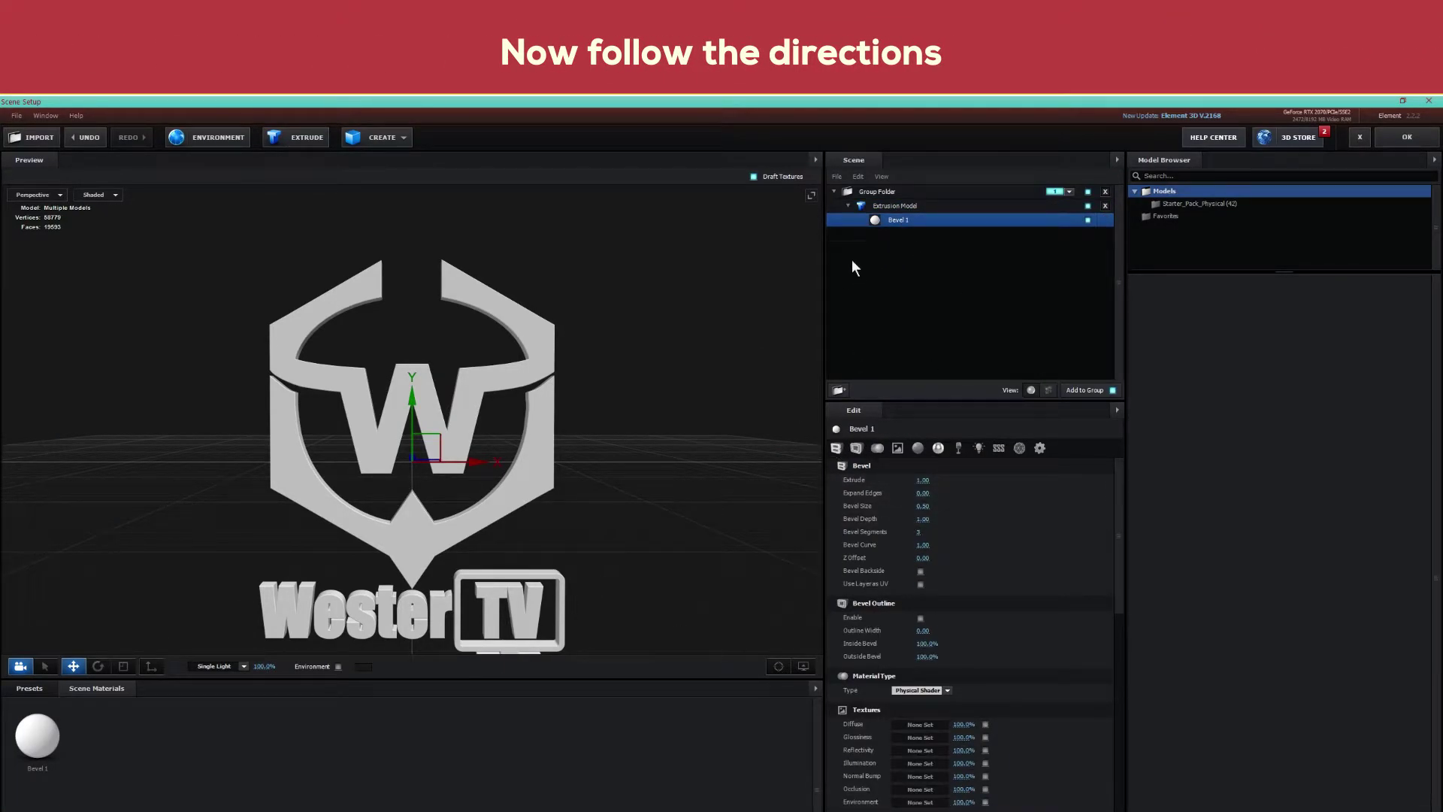
pyautogui.click(886, 207)
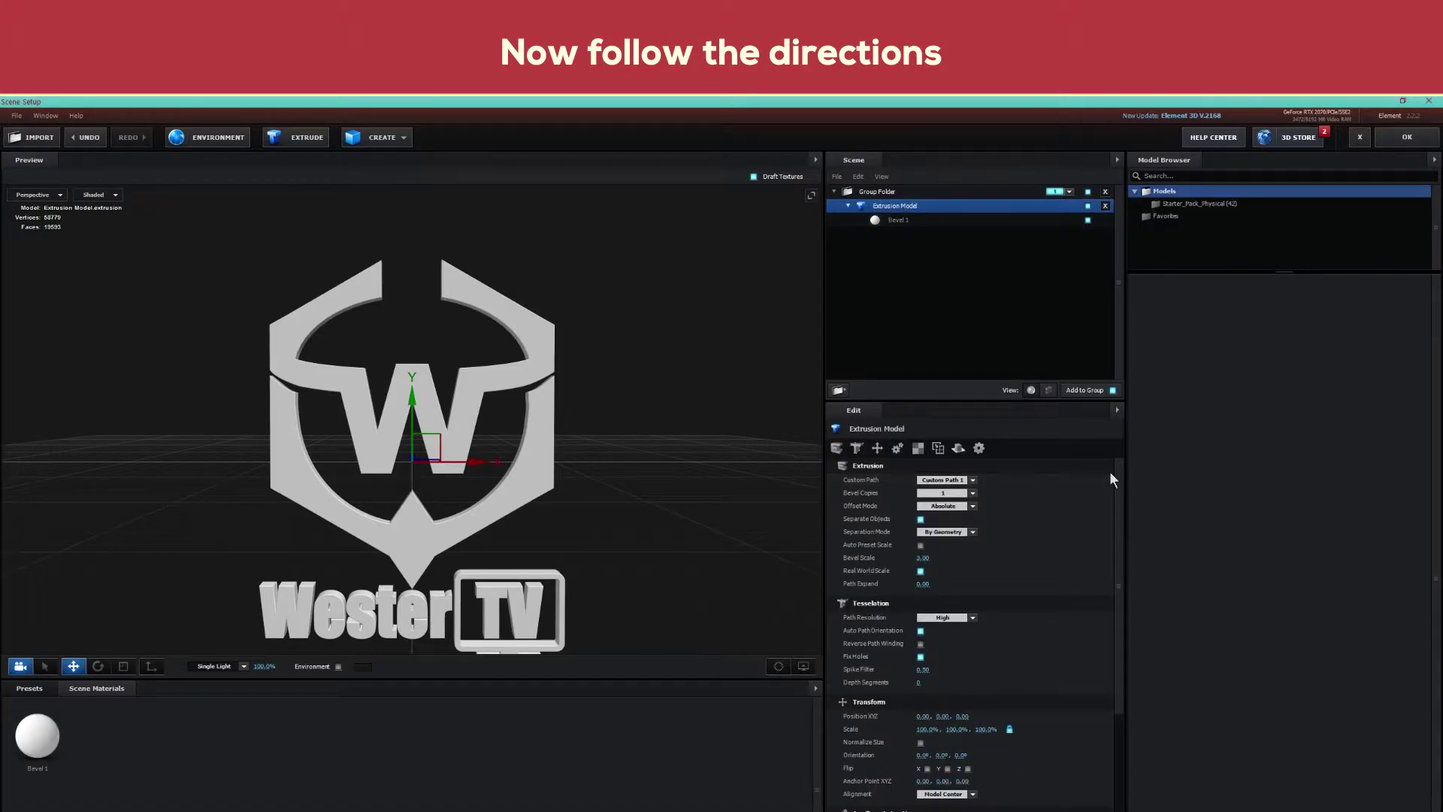
pyautogui.click(896, 220)
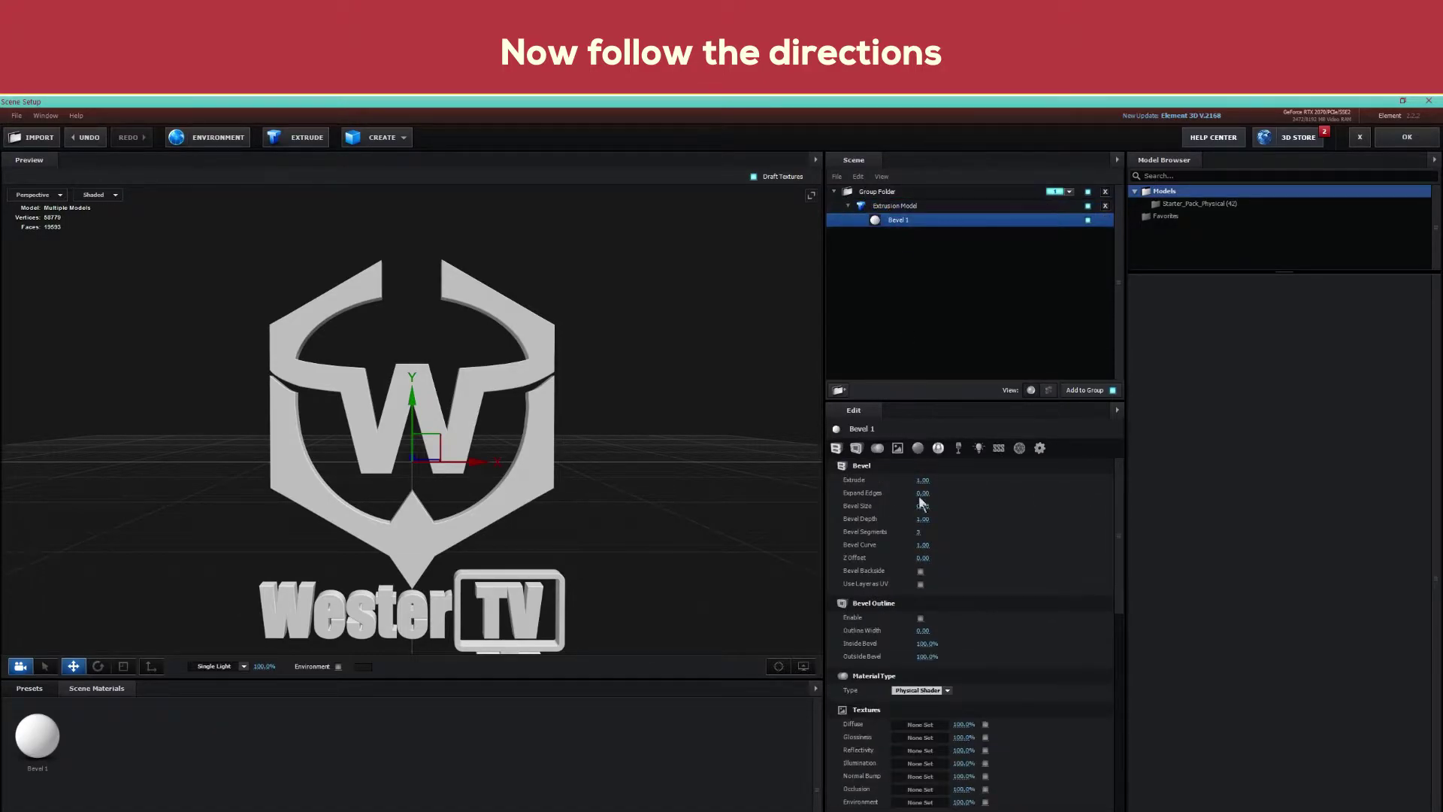
pyautogui.click(899, 448)
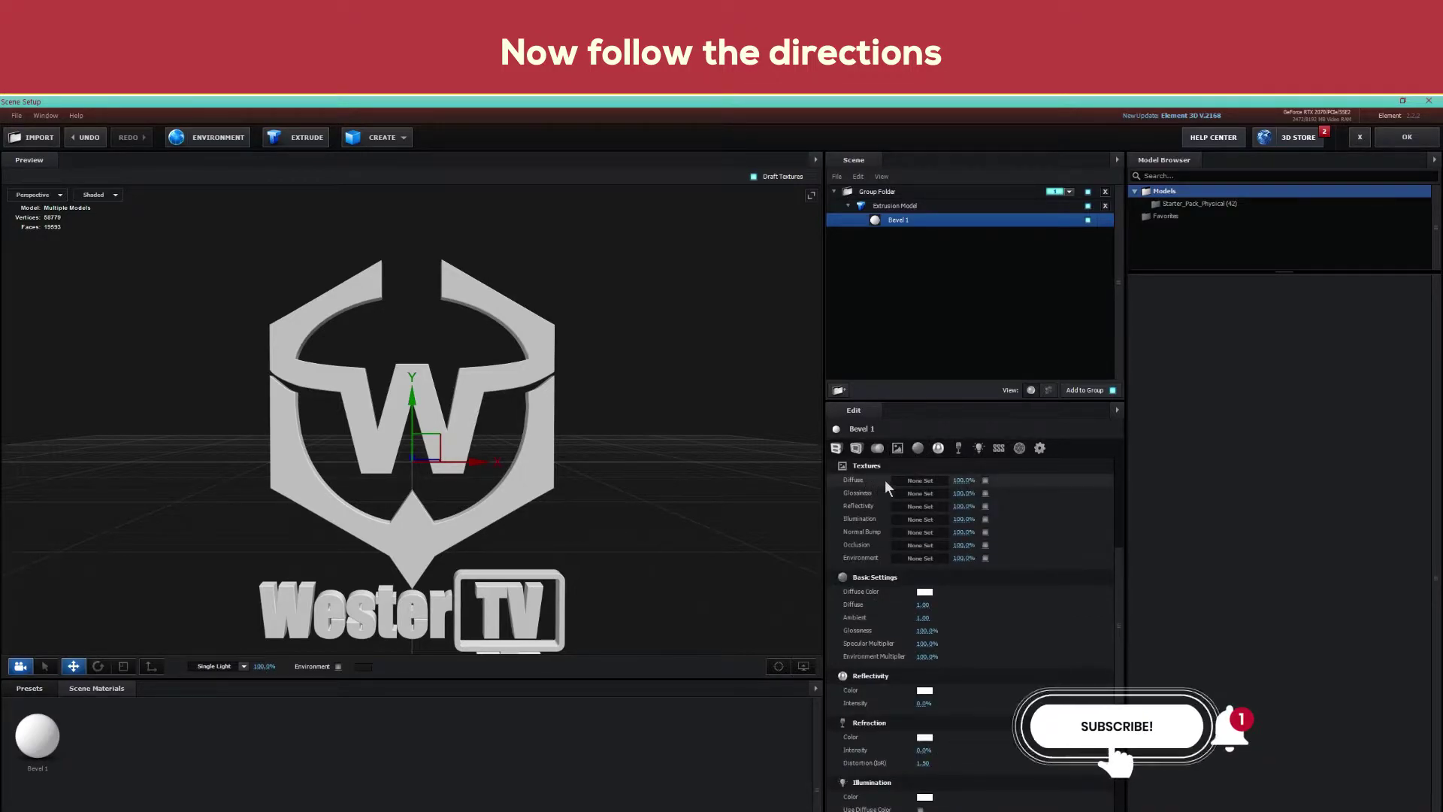
# Try Custom Layer 1 as Bevel 1's diffuse texture with UV repeat 1.00, then discard
pyautogui.click(920, 481)
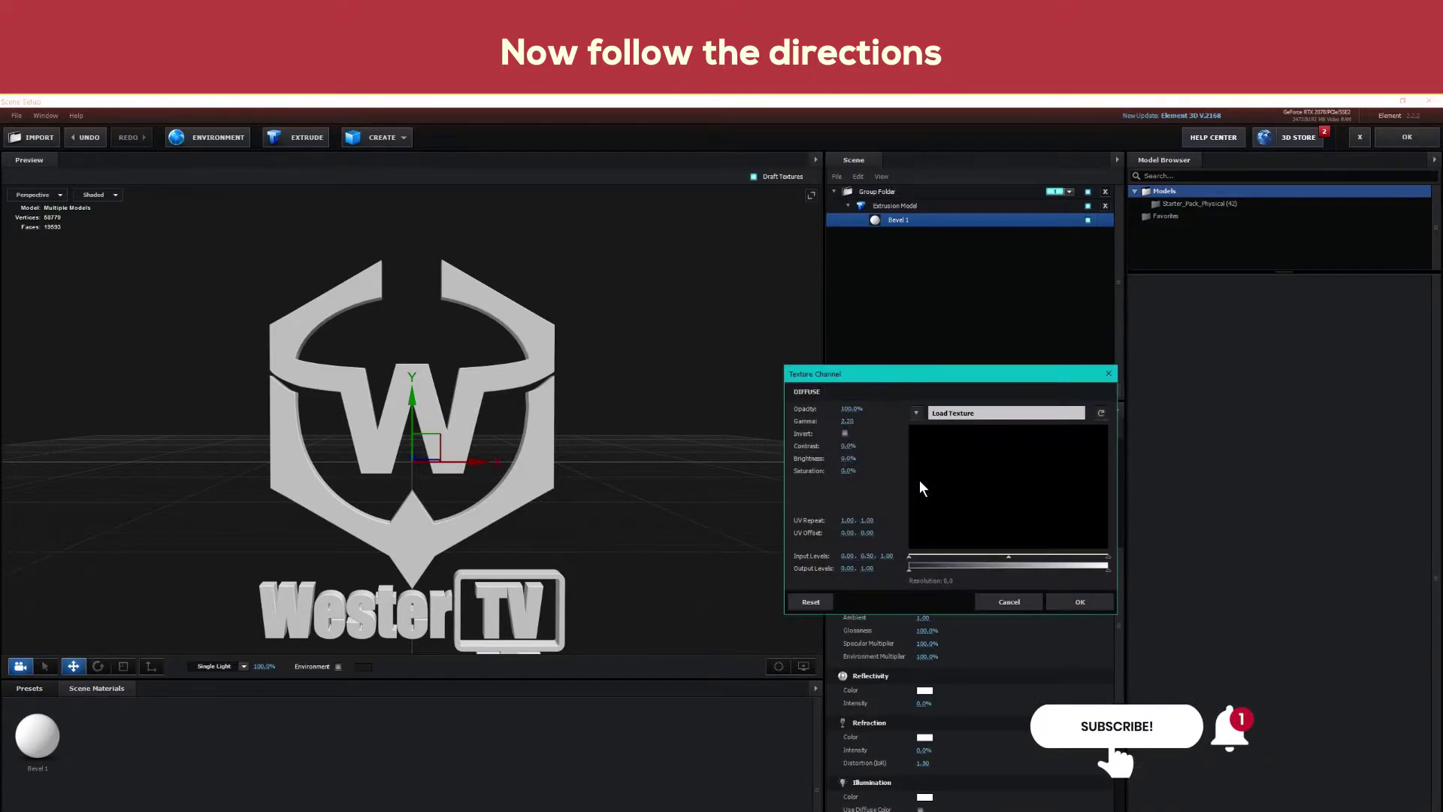
pyautogui.click(924, 412)
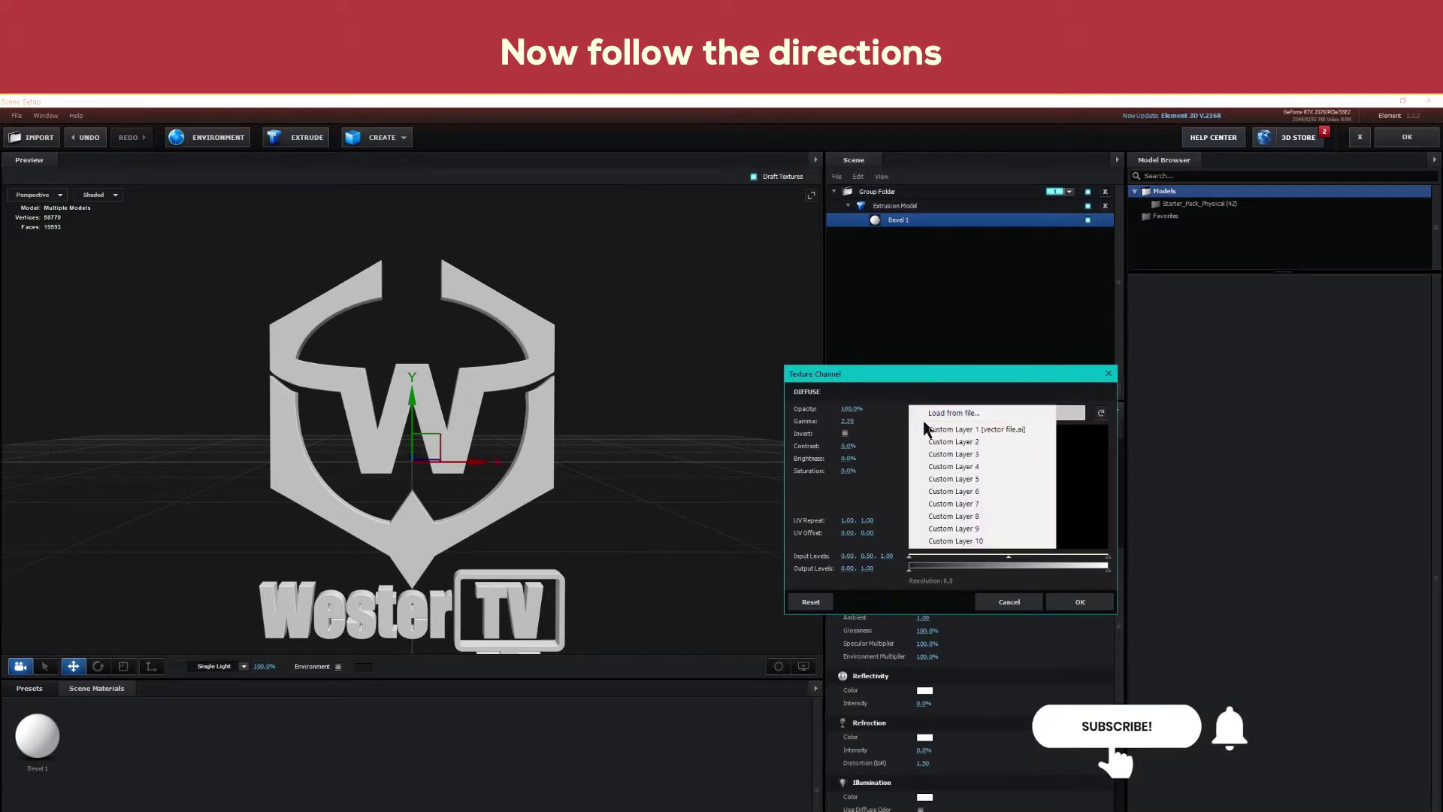
pyautogui.click(990, 430)
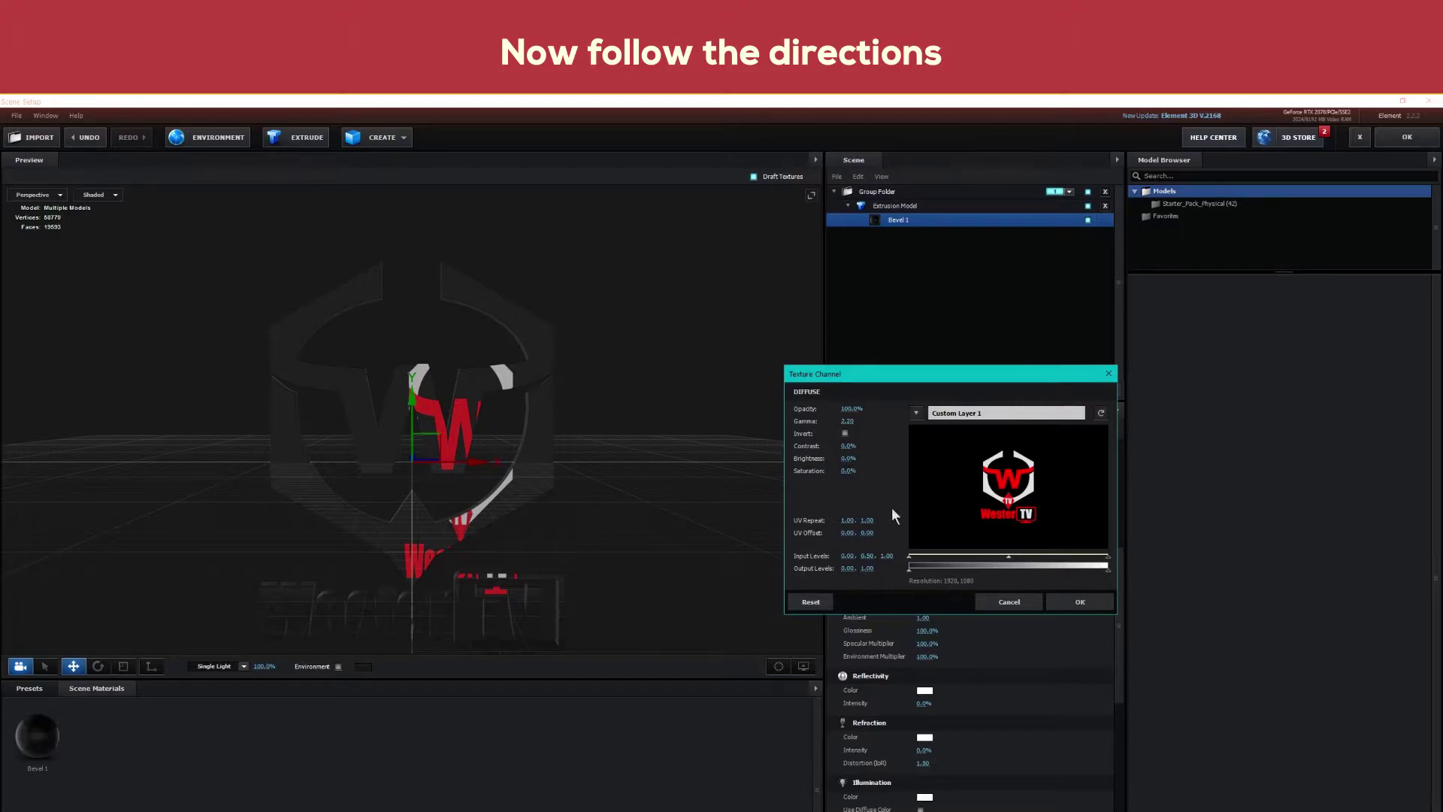
pyautogui.moveTo(845, 520)
pyautogui.mouseDown()
pyautogui.moveTo(873, 522)
pyautogui.moveTo(864, 533)
pyautogui.mouseUp()
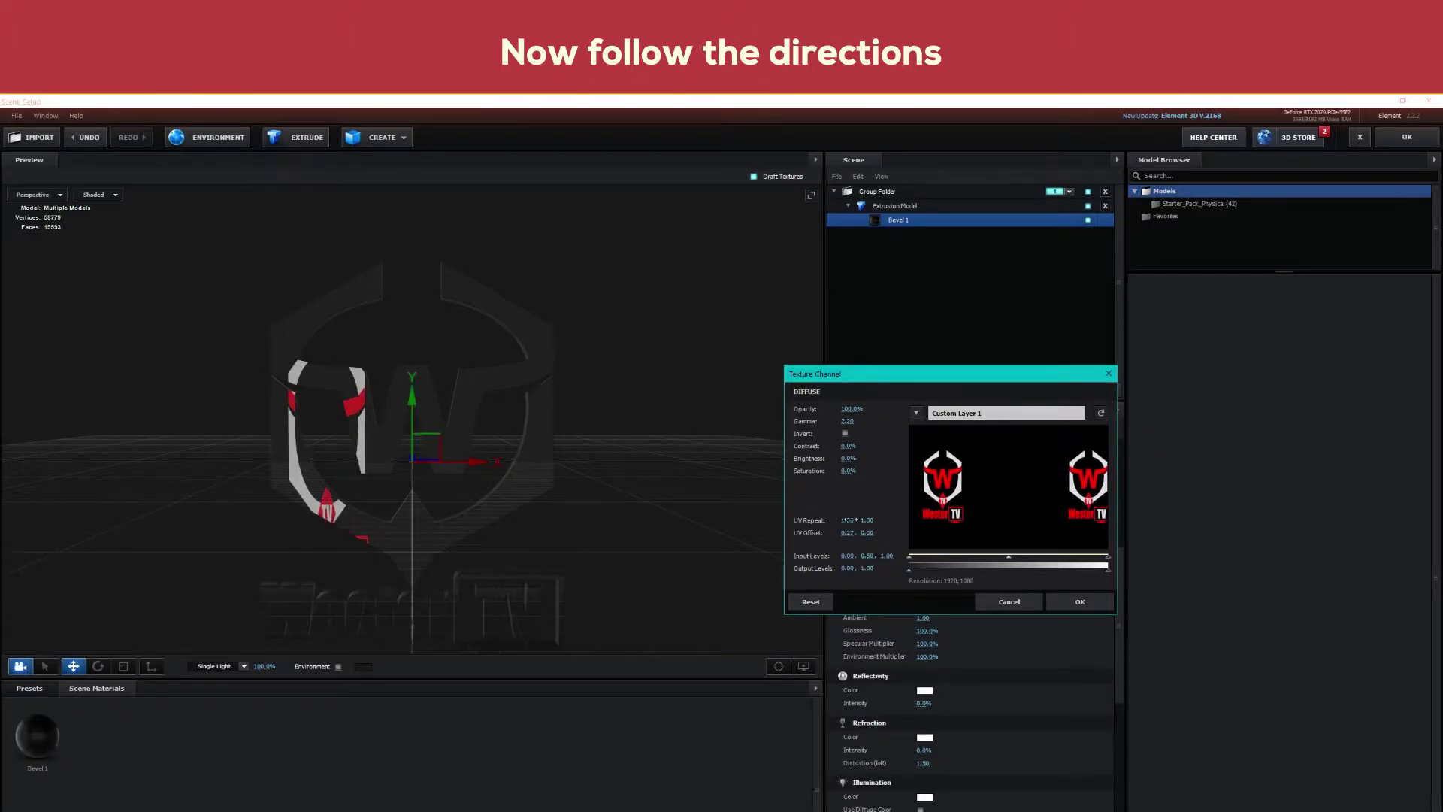
pyautogui.click(850, 520)
pyautogui.write('1')
pyautogui.press('Return')
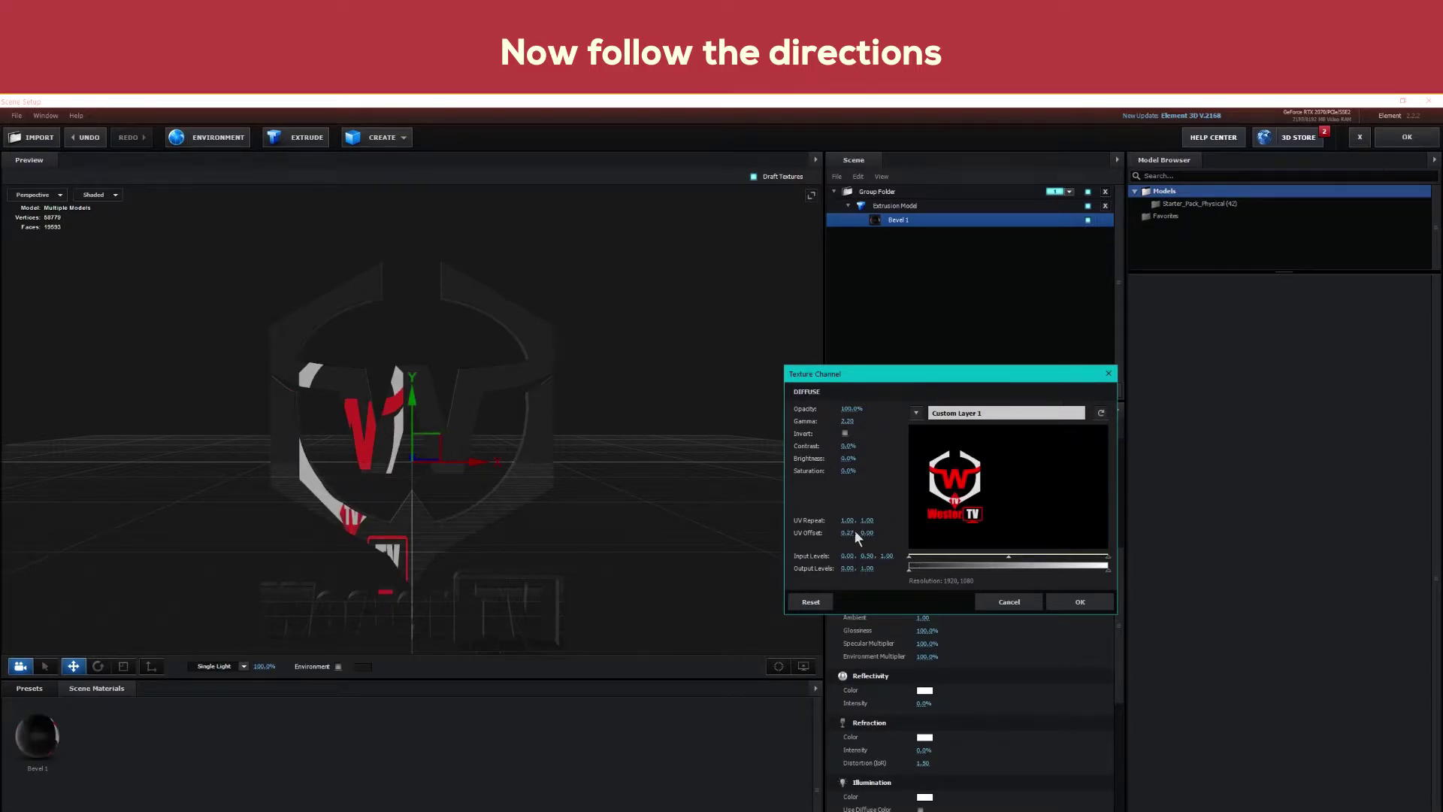
pyautogui.moveTo(854, 531); pyautogui.dragTo(848, 532)
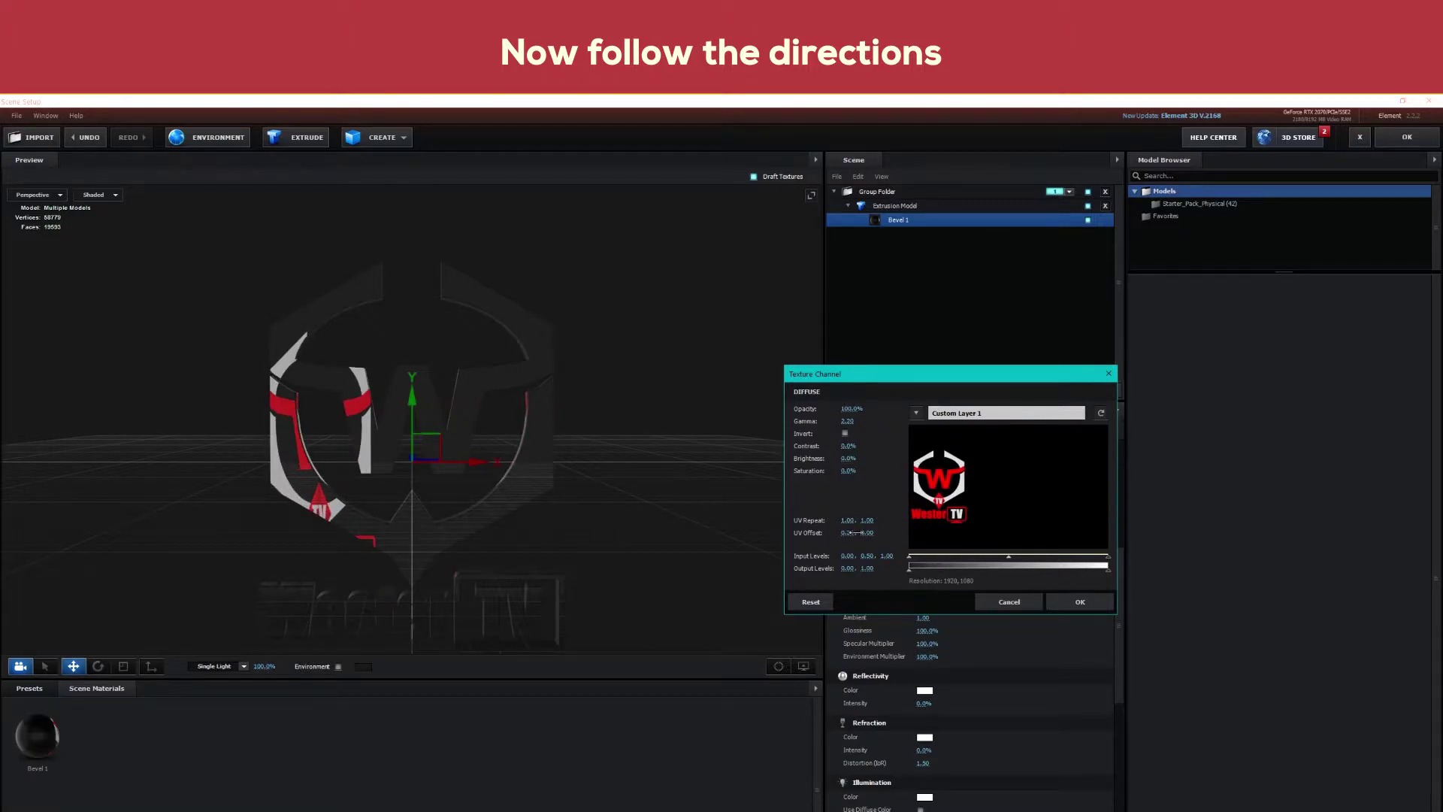
pyautogui.click(1026, 602)
# Reassign Custom Layer 1 as the diffuse texture and confirm it
pyautogui.click(940, 487)
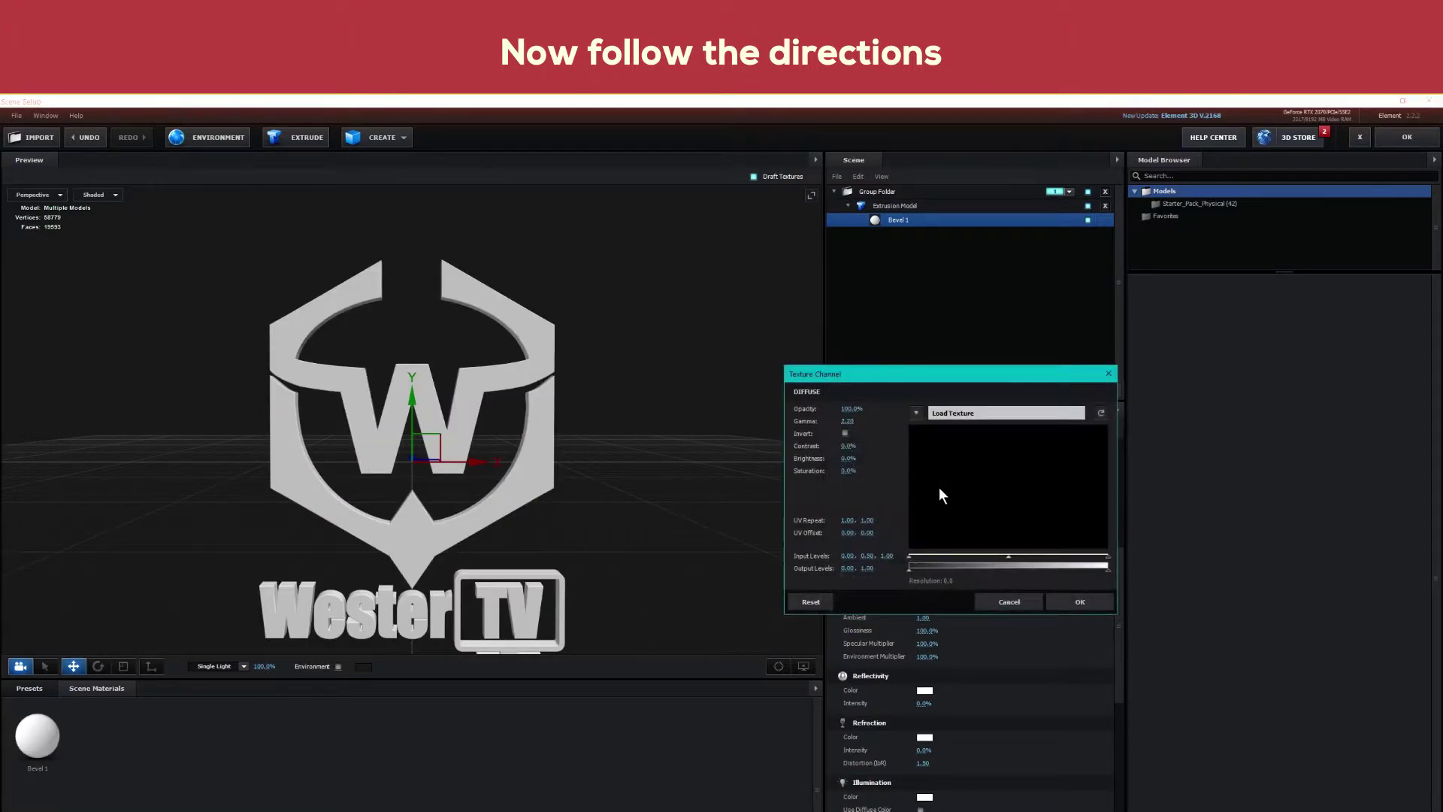
pyautogui.click(916, 413)
pyautogui.click(948, 427)
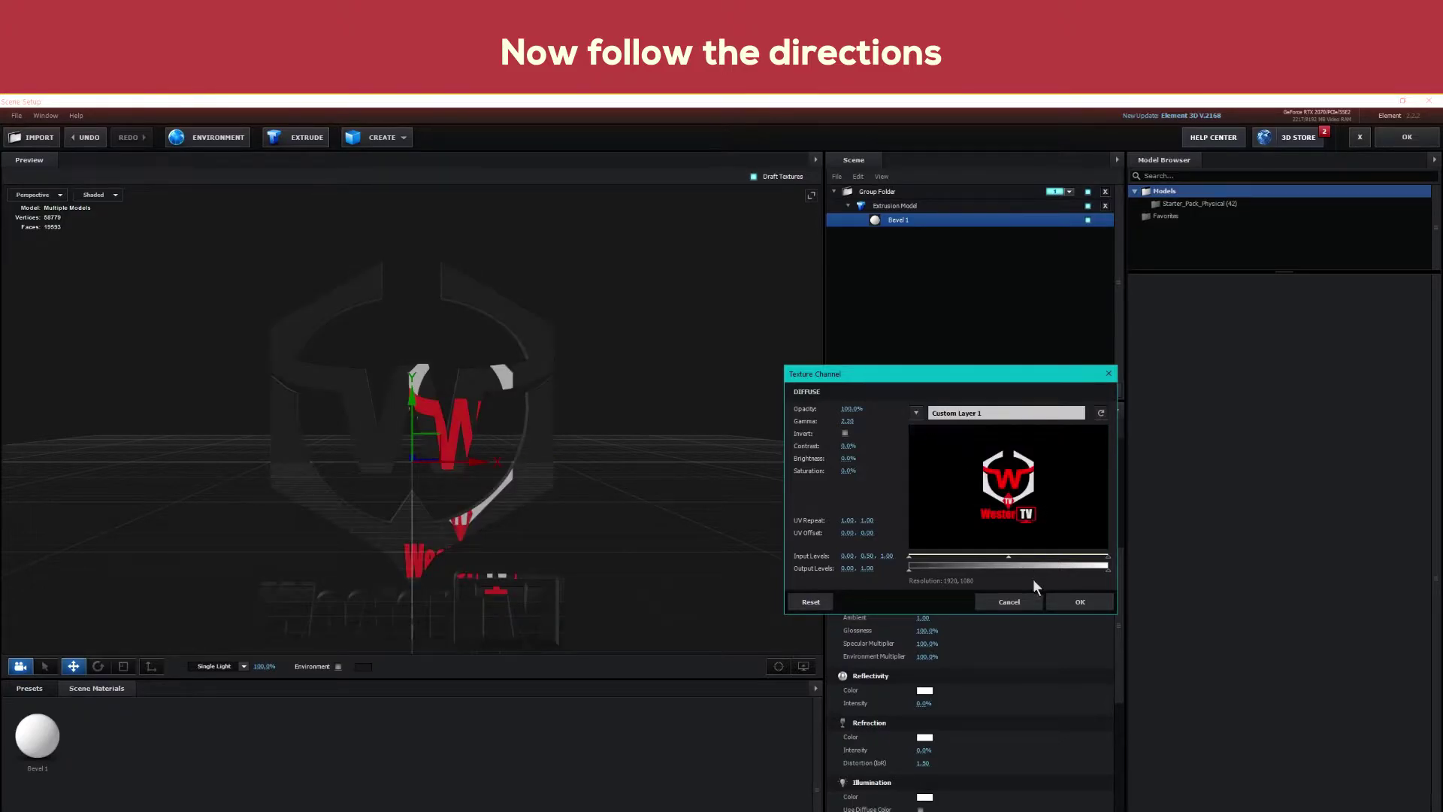
pyautogui.click(1059, 602)
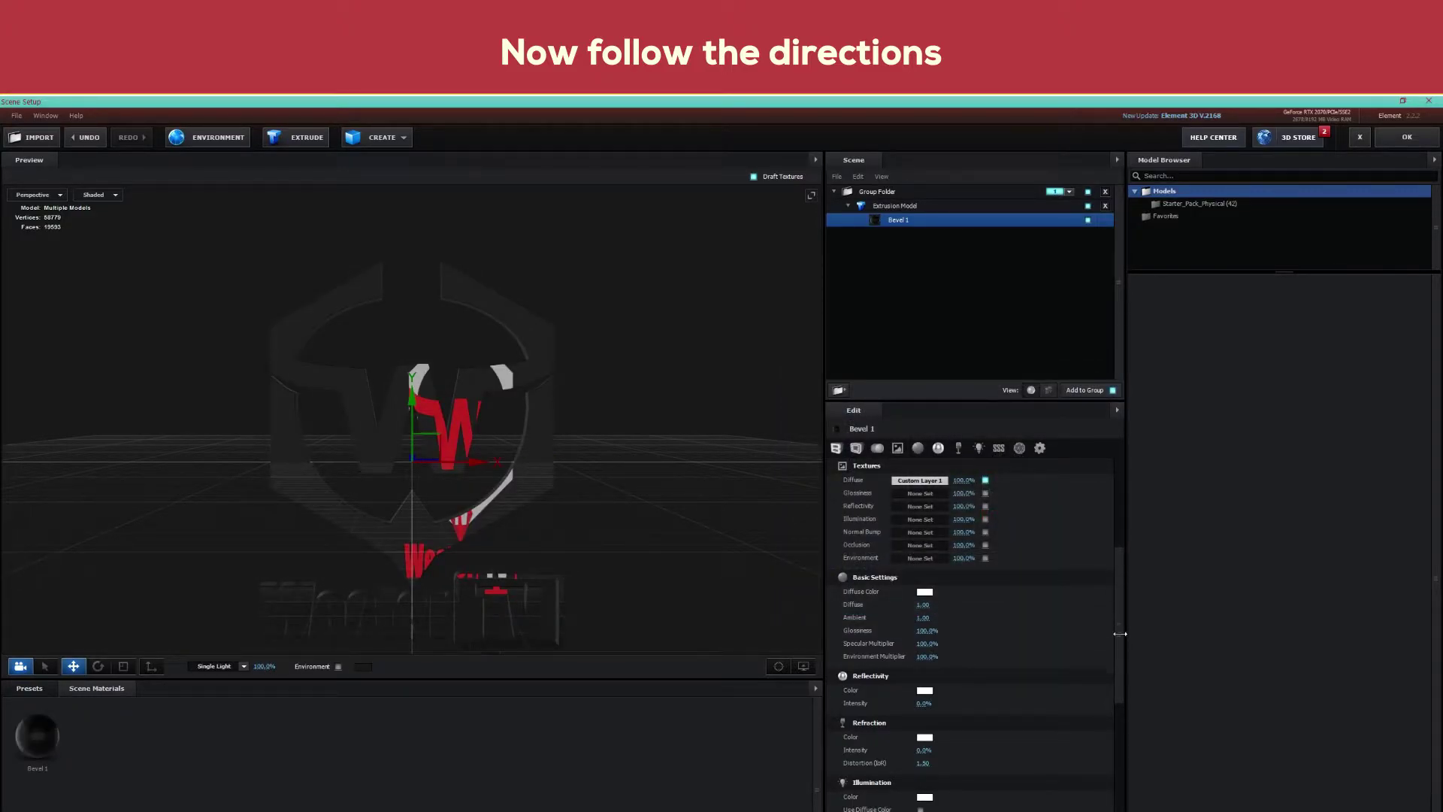
# Set the extrusion model's Texture Mapping to UV and orbit to view the logo at an angle
pyautogui.moveTo(1119, 634)
pyautogui.mouseDown()
pyautogui.moveTo(1112, 618)
pyautogui.moveTo(1112, 794)
pyautogui.moveTo(1116, 513)
pyautogui.mouseUp()
pyautogui.click(902, 205)
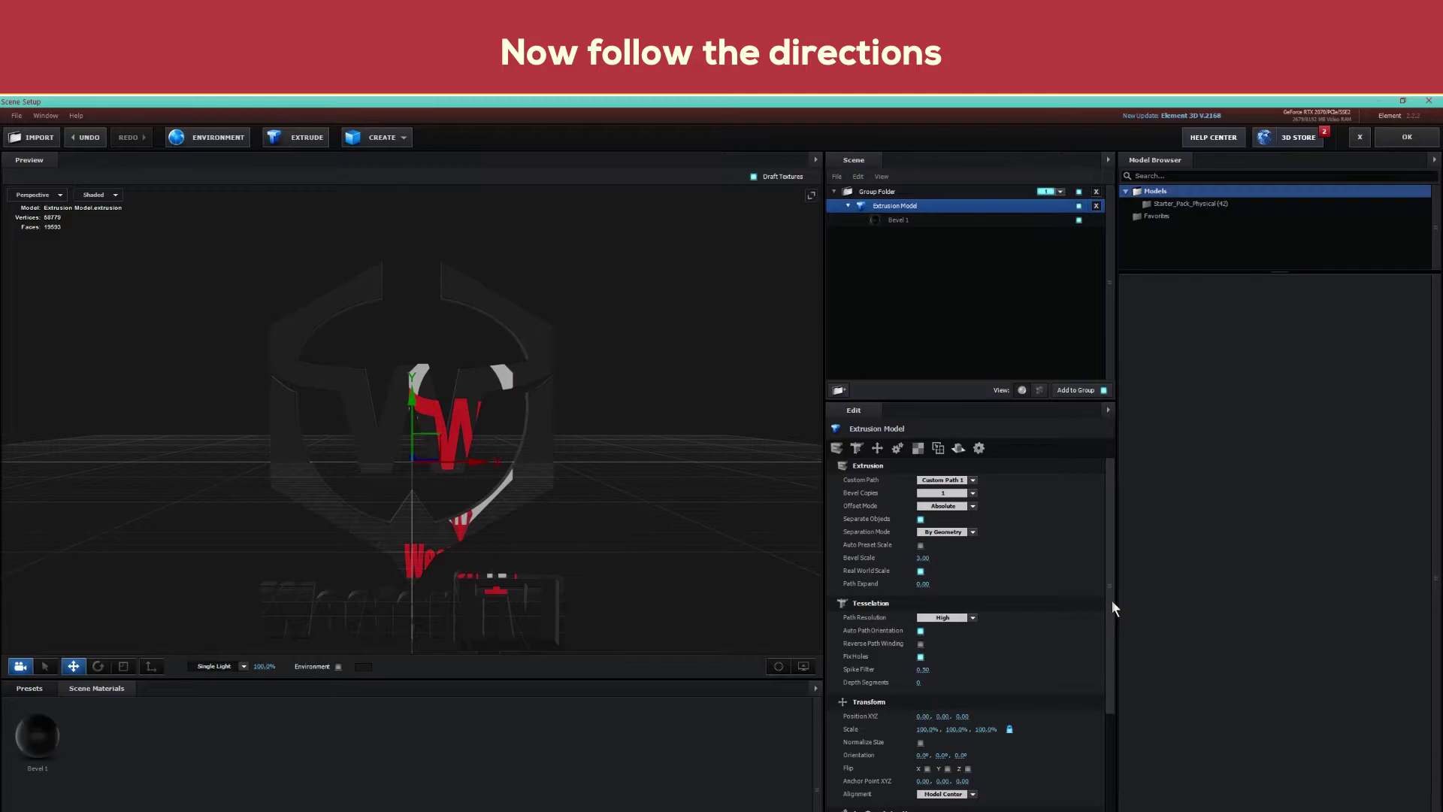
pyautogui.moveTo(1111, 599); pyautogui.dragTo(1105, 741)
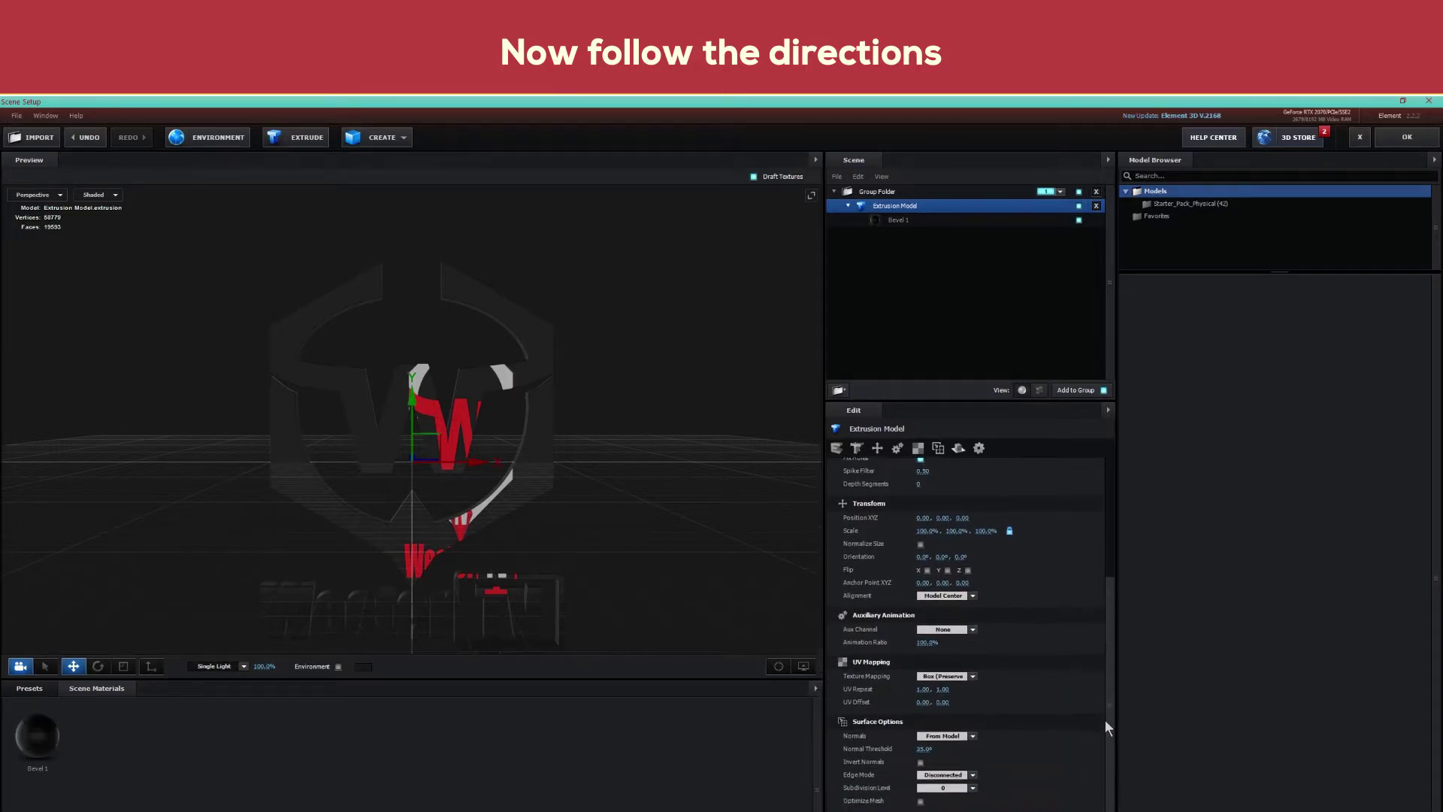
pyautogui.click(953, 638)
pyautogui.click(955, 637)
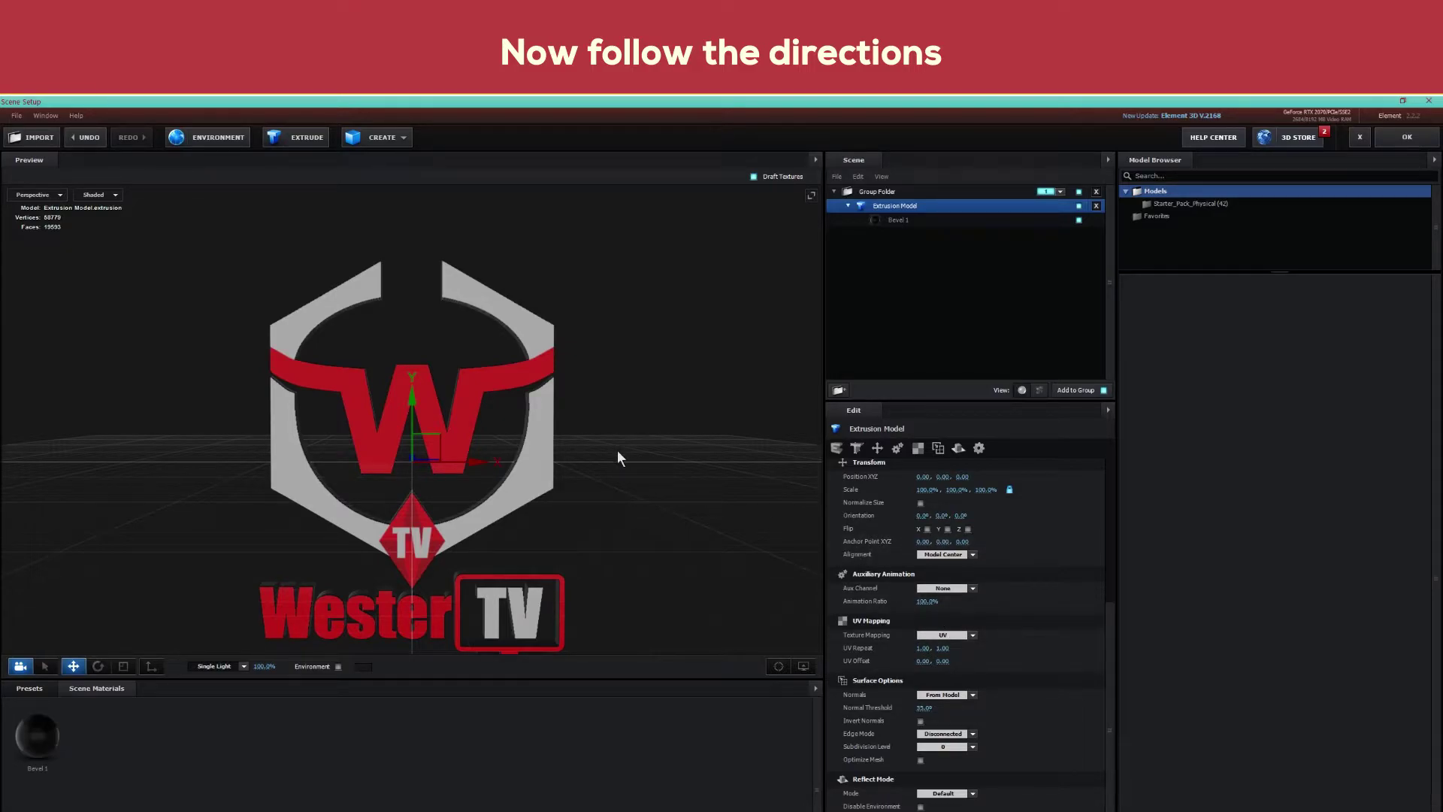
pyautogui.click(956, 637)
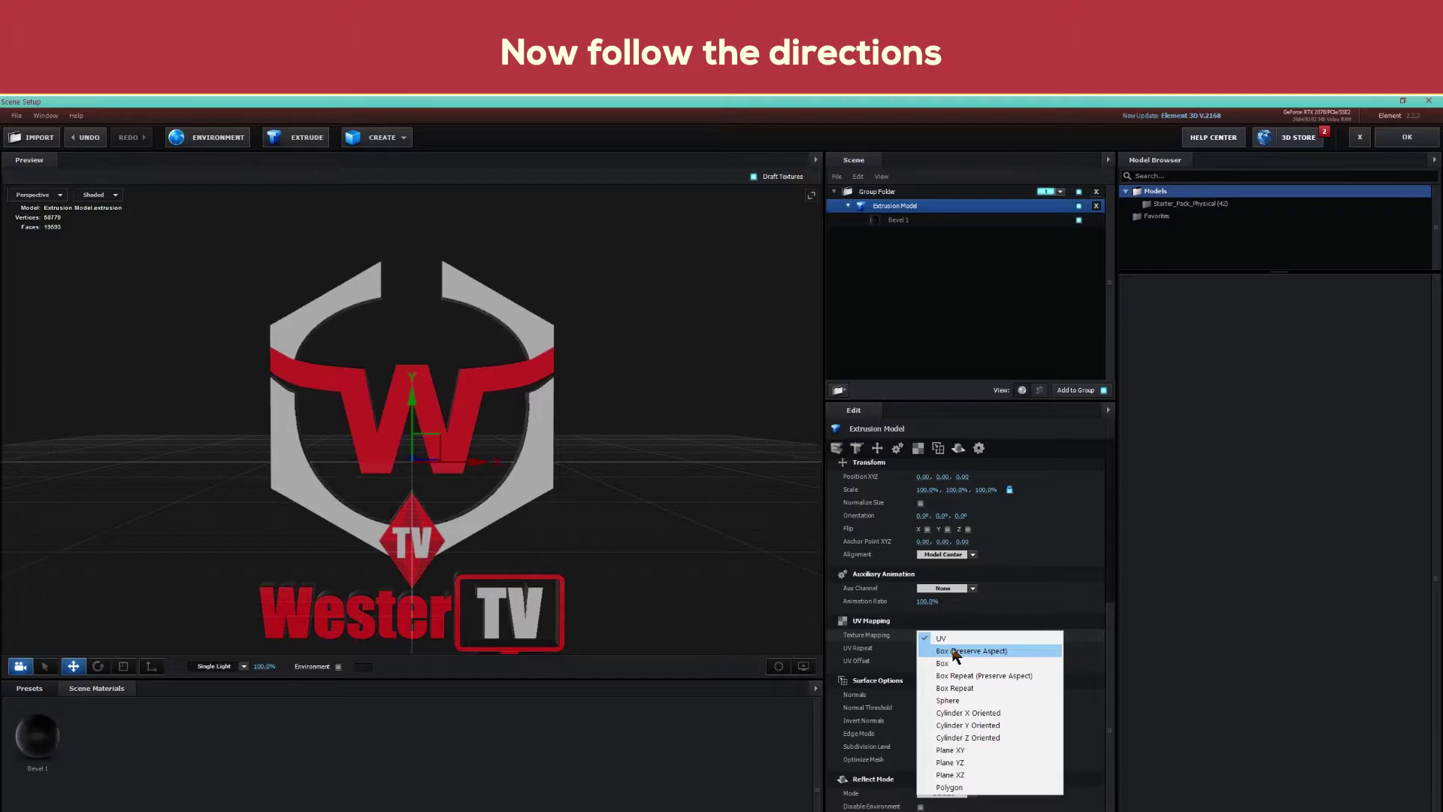
pyautogui.click(945, 639)
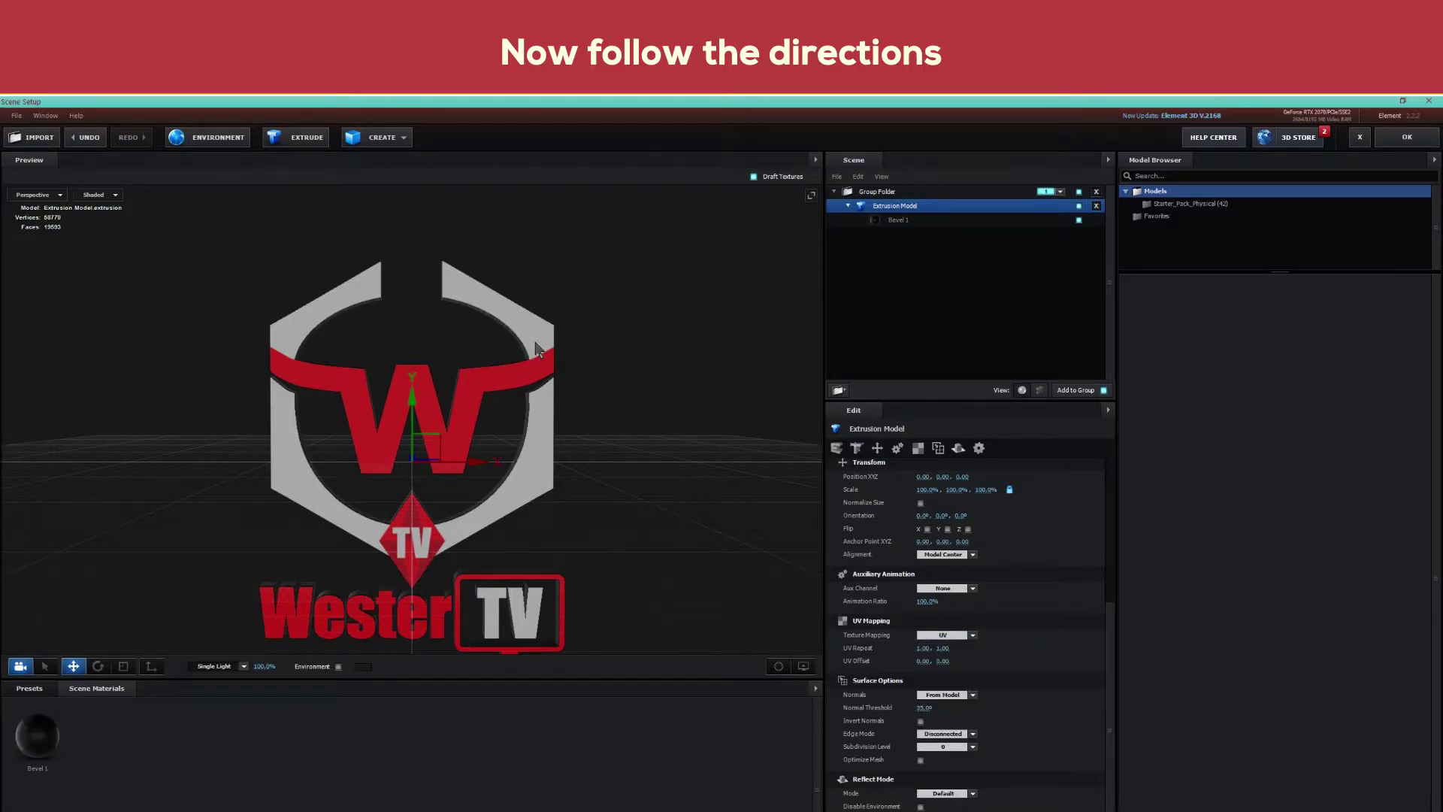
pyautogui.moveTo(602, 408); pyautogui.dragTo(561, 425)
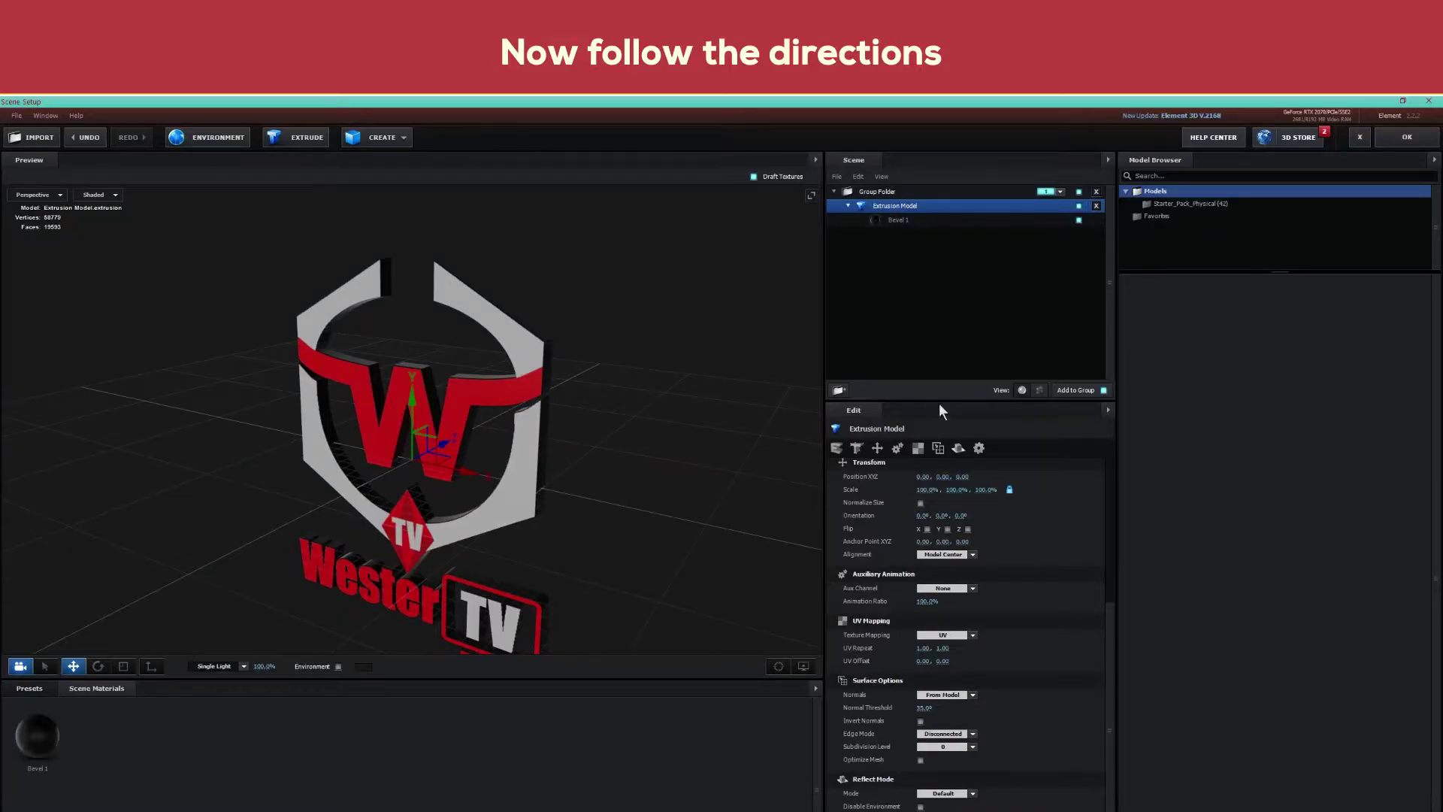
# In the extrusion settings, set the logo's Bevel Scale to about 2.00
pyautogui.click(837, 449)
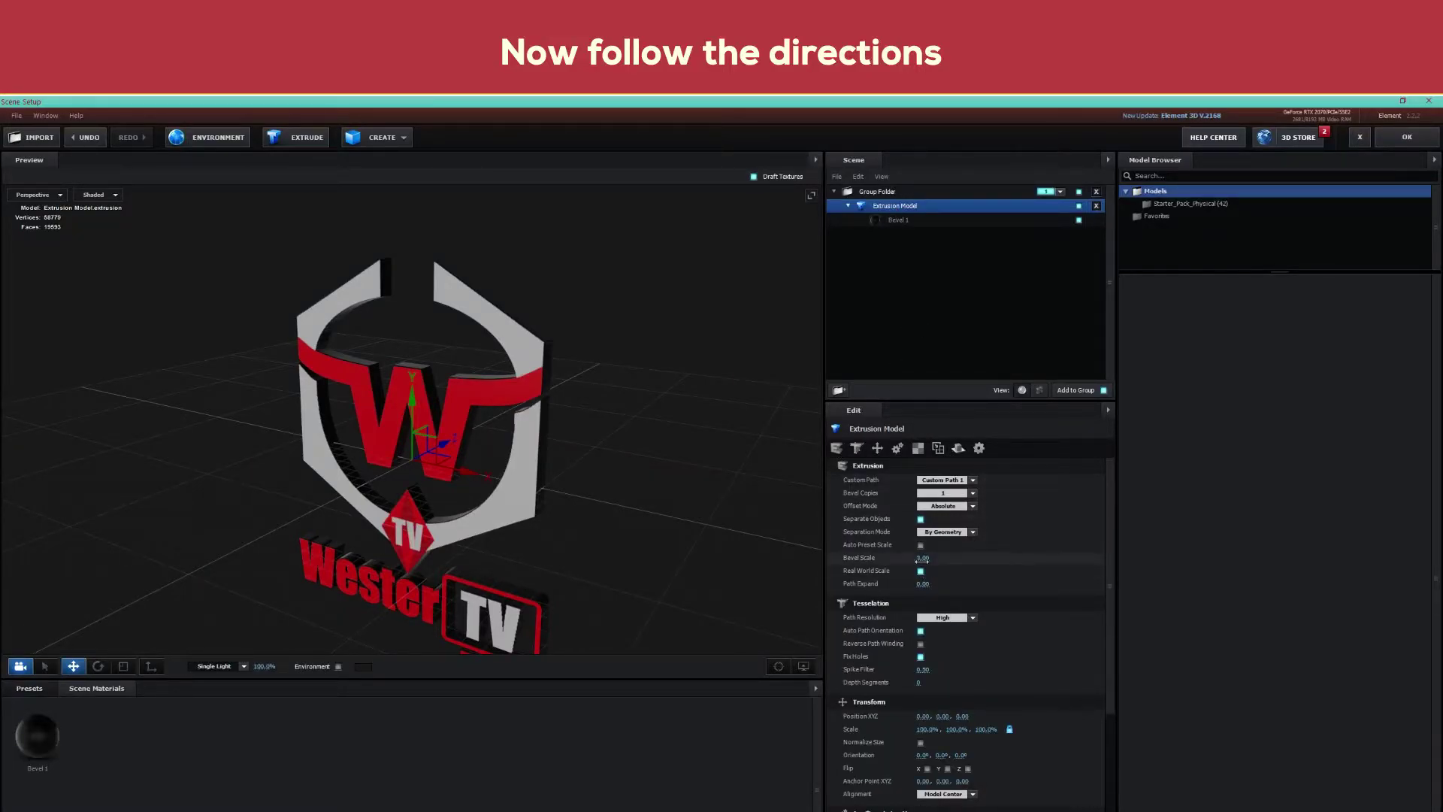
pyautogui.moveTo(930, 558)
pyautogui.mouseDown()
pyautogui.moveTo(948, 565)
pyautogui.moveTo(917, 565)
pyautogui.mouseUp()
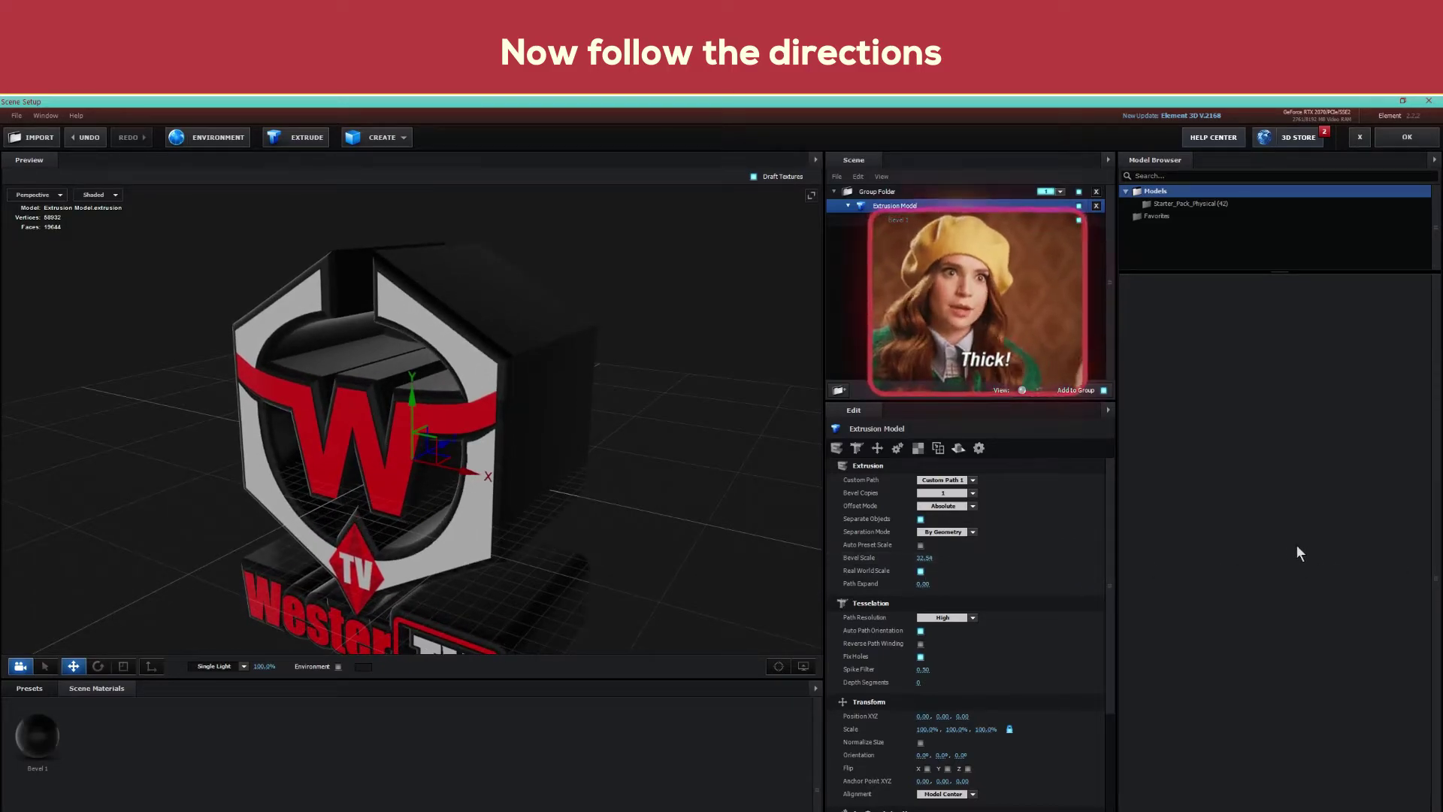
pyautogui.moveTo(923, 557)
pyautogui.mouseDown()
pyautogui.moveTo(901, 560)
pyautogui.moveTo(931, 557)
pyautogui.mouseUp()
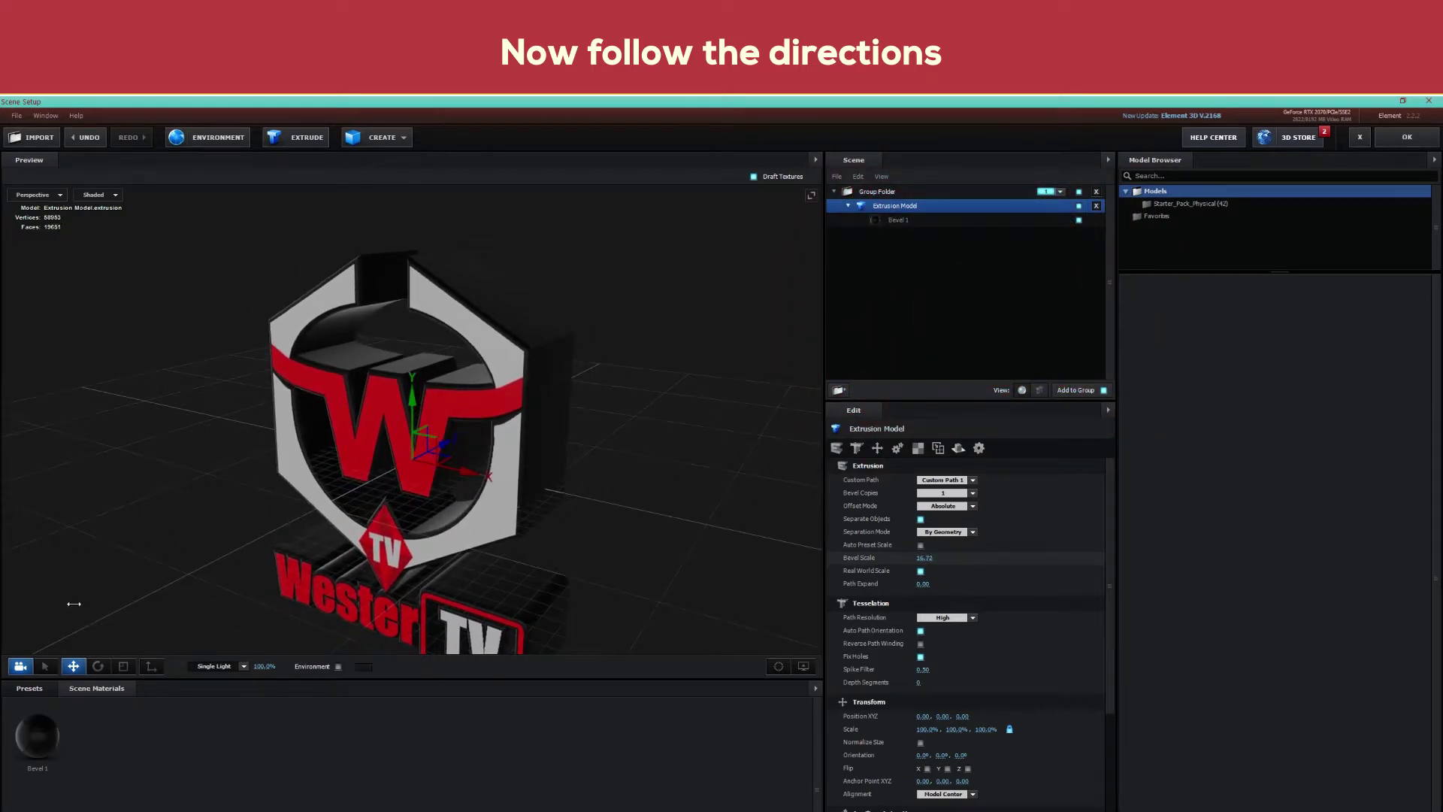
pyautogui.click(930, 558)
pyautogui.write('1')
pyautogui.press('Return')
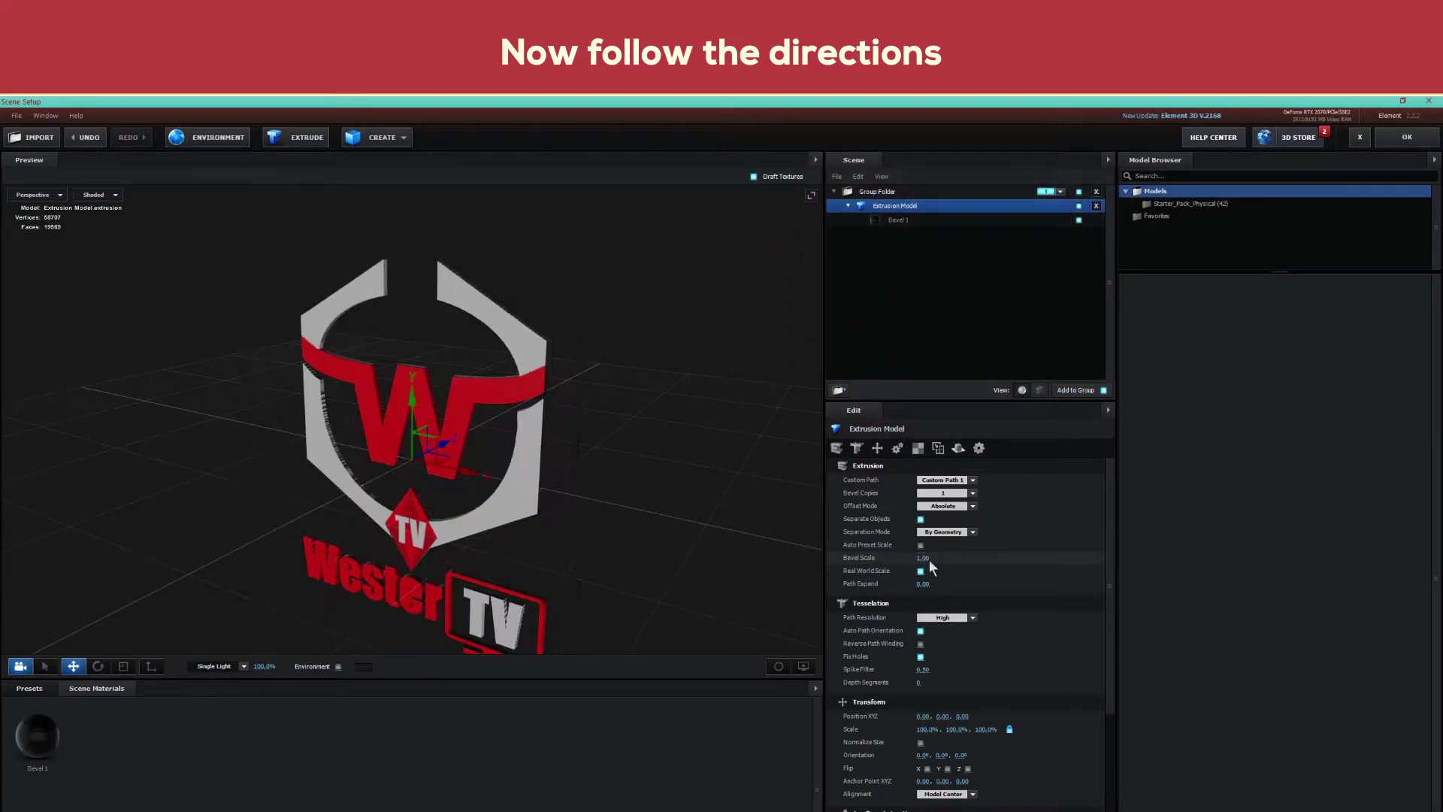
pyautogui.moveTo(930, 557); pyautogui.dragTo(1085, 562)
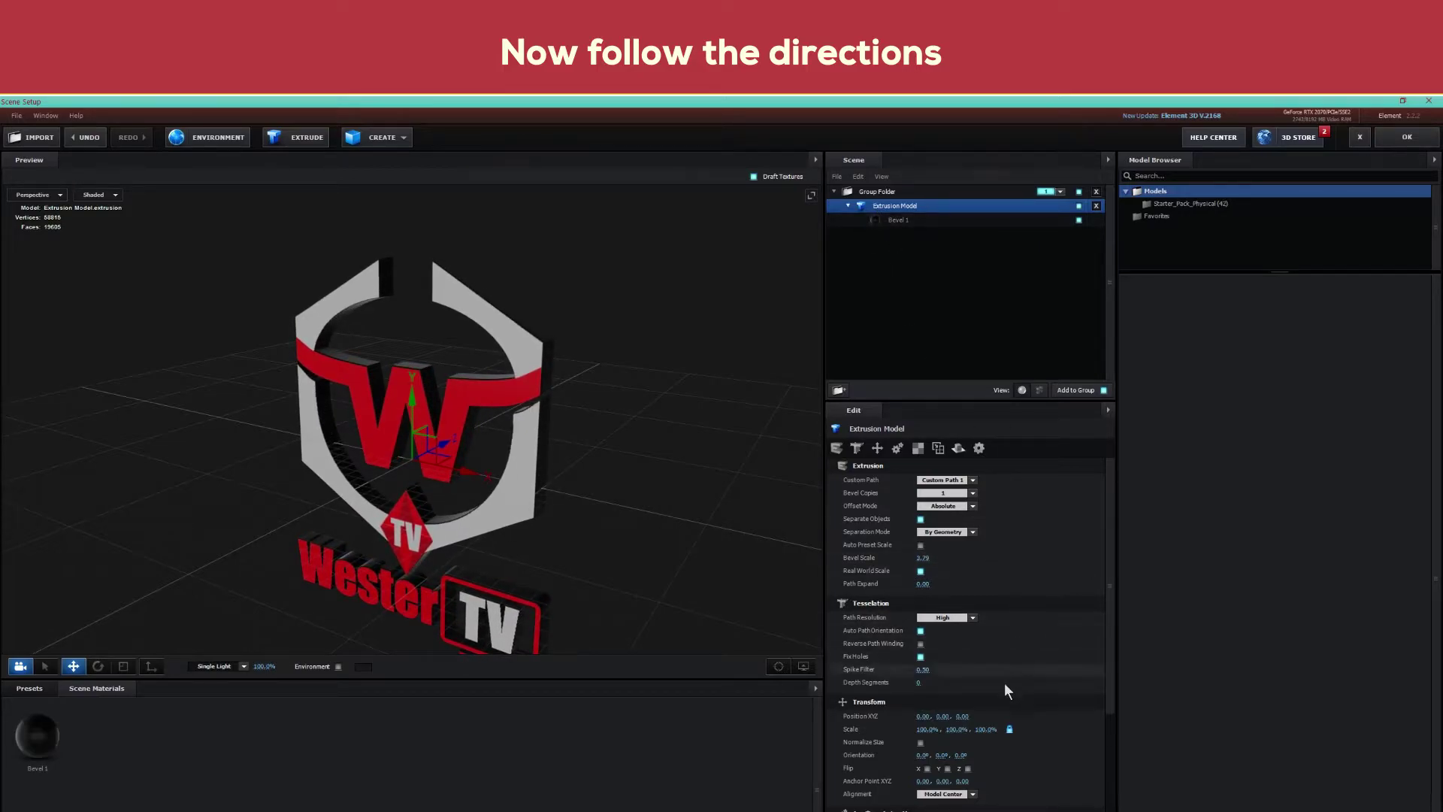
# Unlink the Scale axes and stretch the logo's depth along Z
pyautogui.click(1009, 729)
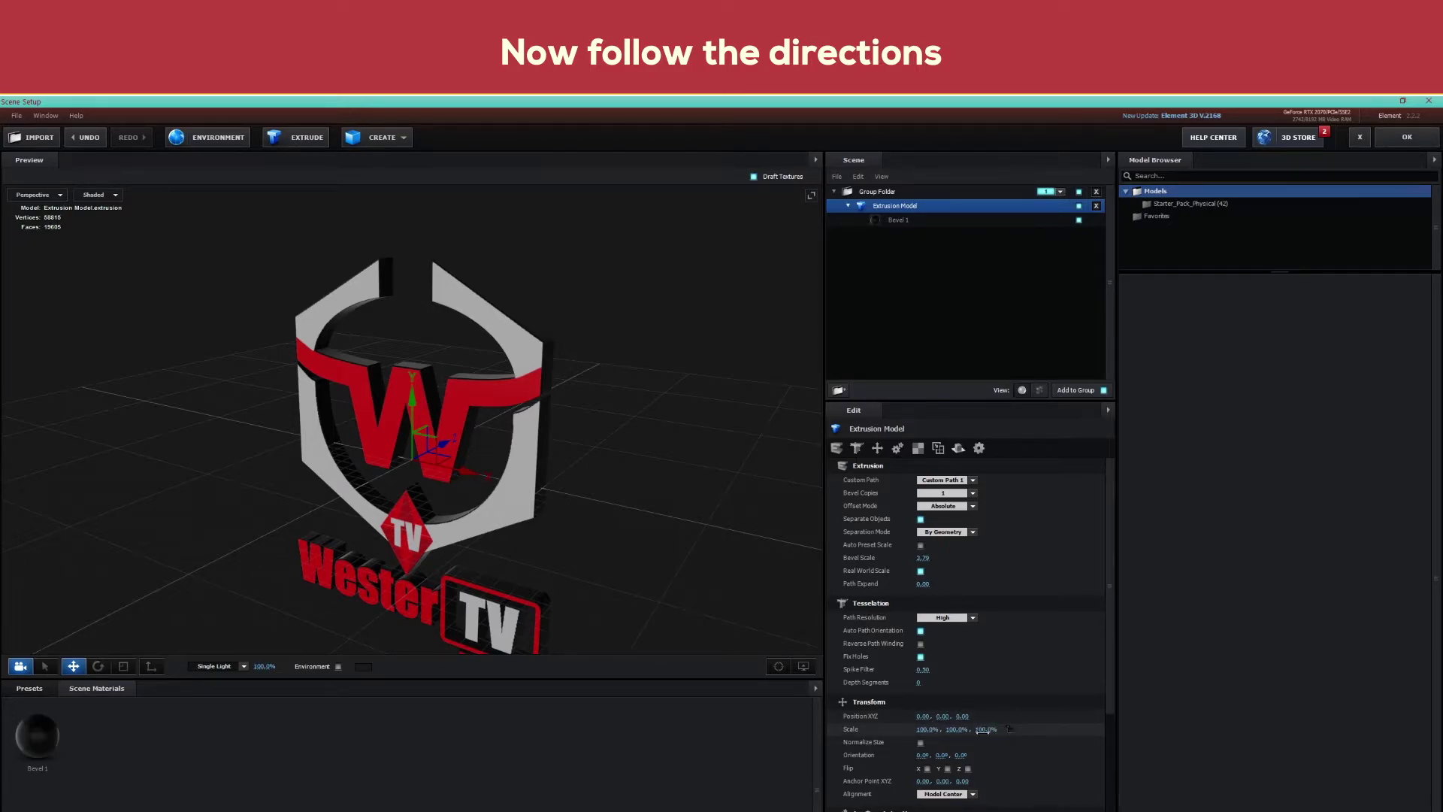
pyautogui.moveTo(1007, 729); pyautogui.dragTo(1271, 692)
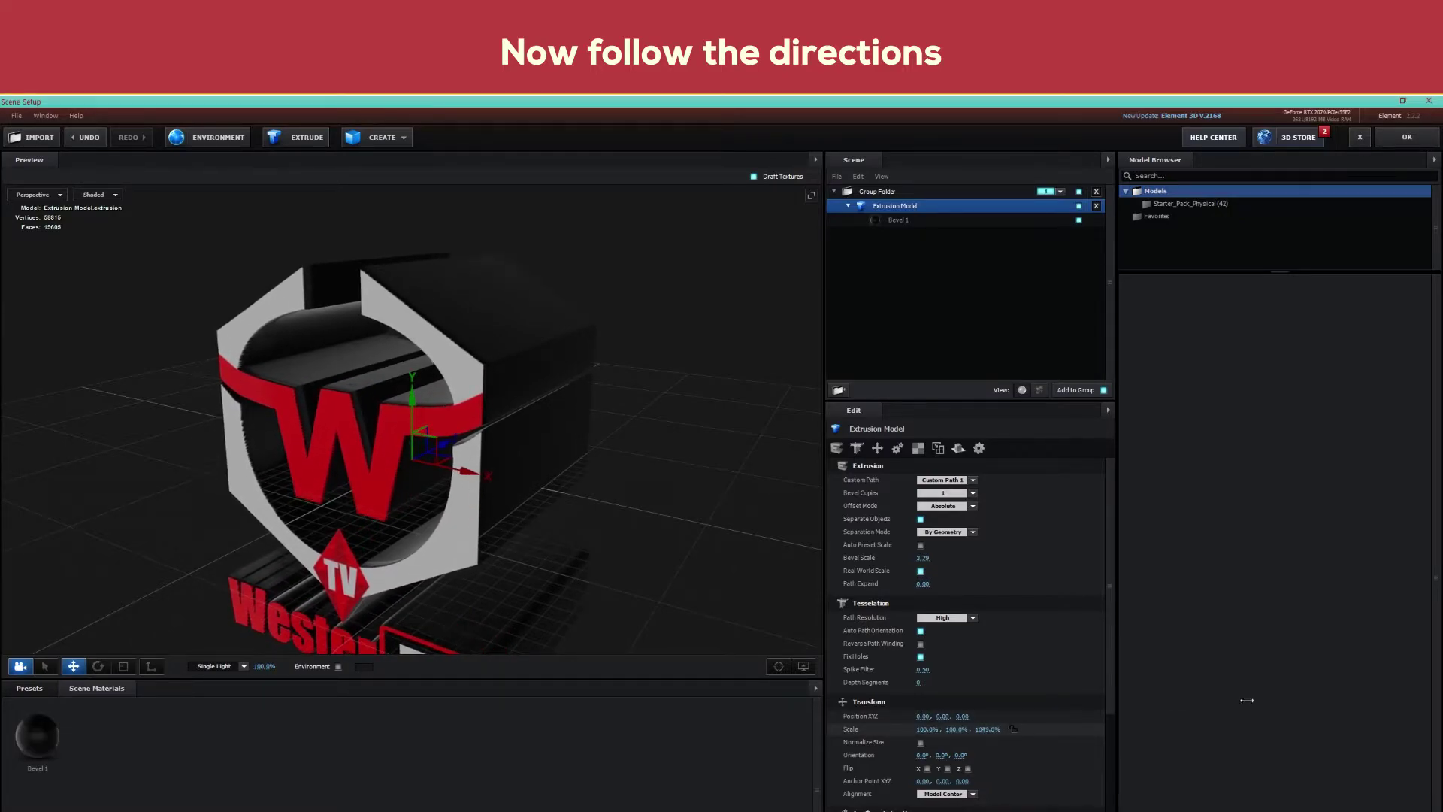
pyautogui.moveTo(523, 516)
pyautogui.mouseDown()
pyautogui.moveTo(613, 499)
pyautogui.moveTo(426, 381)
pyautogui.mouseUp()
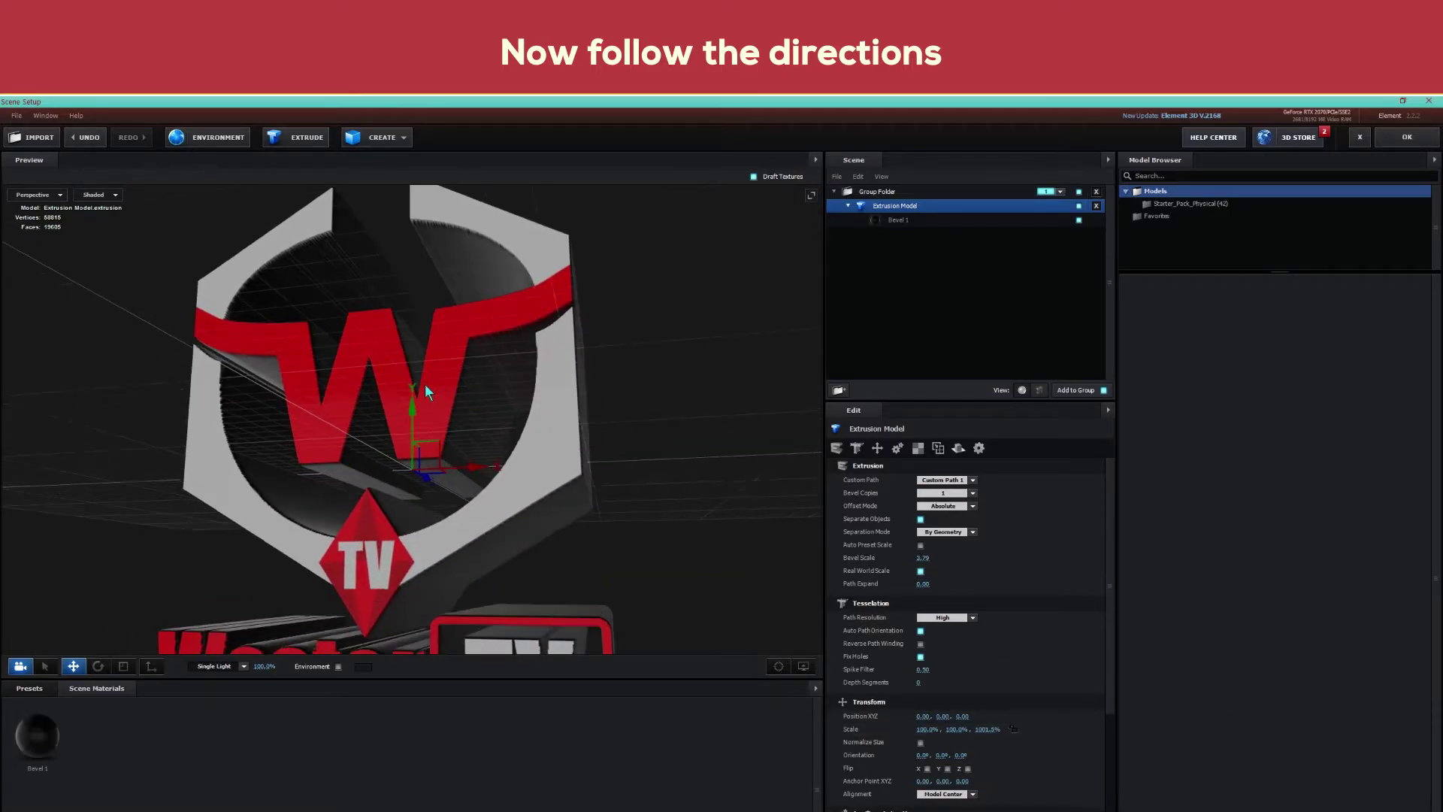
pyautogui.scroll(-3, 426, 385)
pyautogui.scroll(2, 465, 391)
pyautogui.scroll(2, 469, 387)
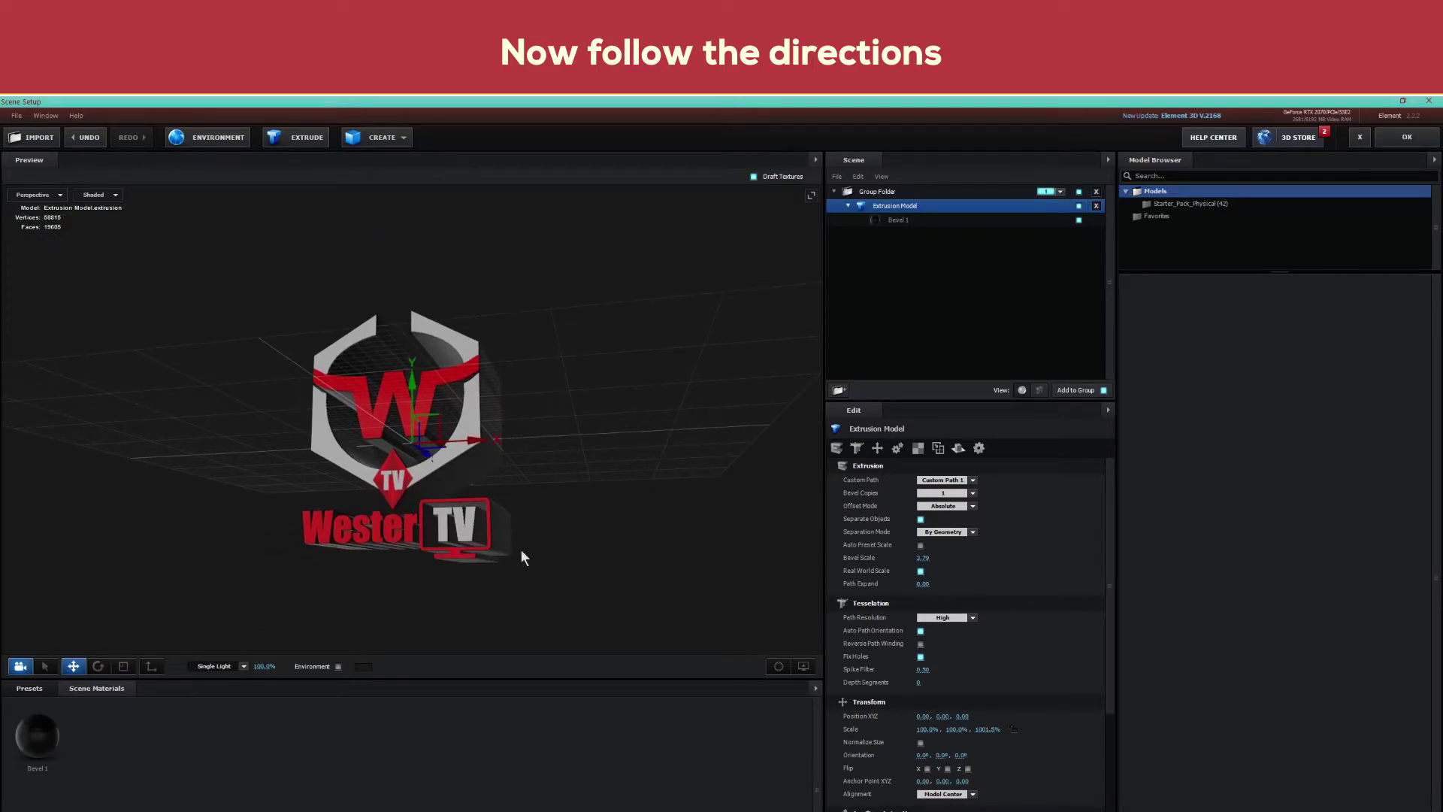
# Set Path Resolution to Ultra and raise Z scale past 1240% to about 1827%
pyautogui.click(946, 617)
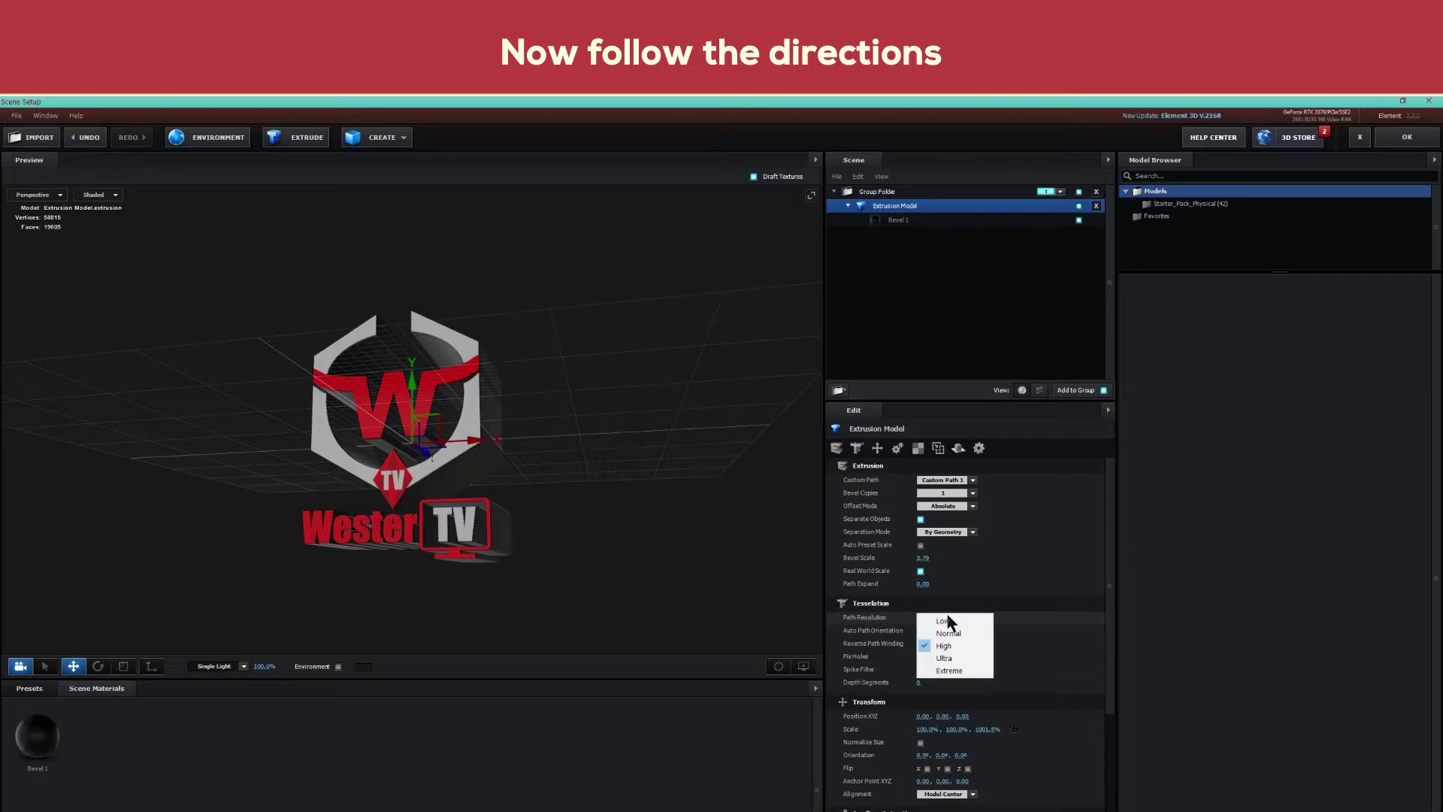
pyautogui.click(944, 658)
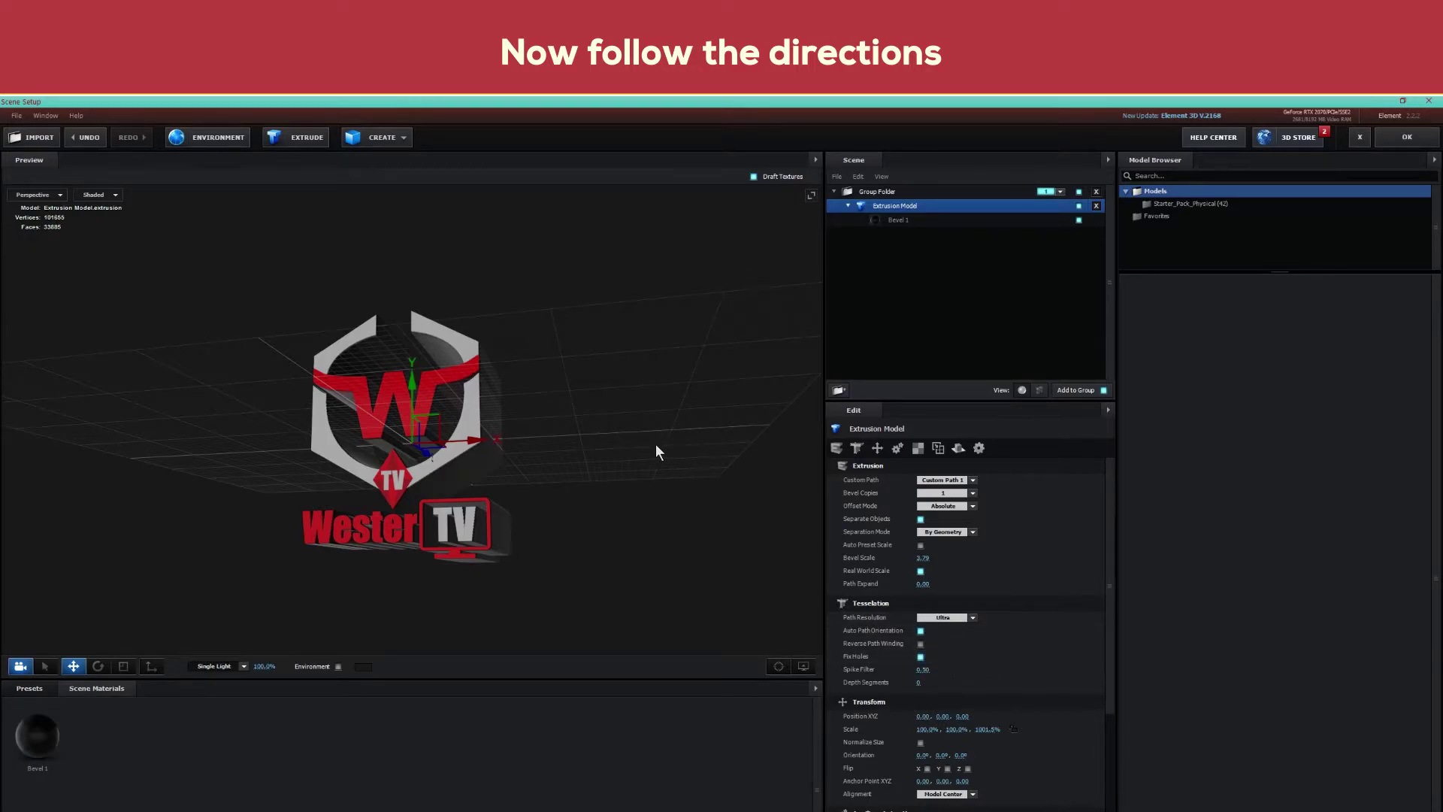
pyautogui.moveTo(574, 429)
pyautogui.mouseDown()
pyautogui.moveTo(543, 450)
pyautogui.moveTo(570, 453)
pyautogui.mouseUp()
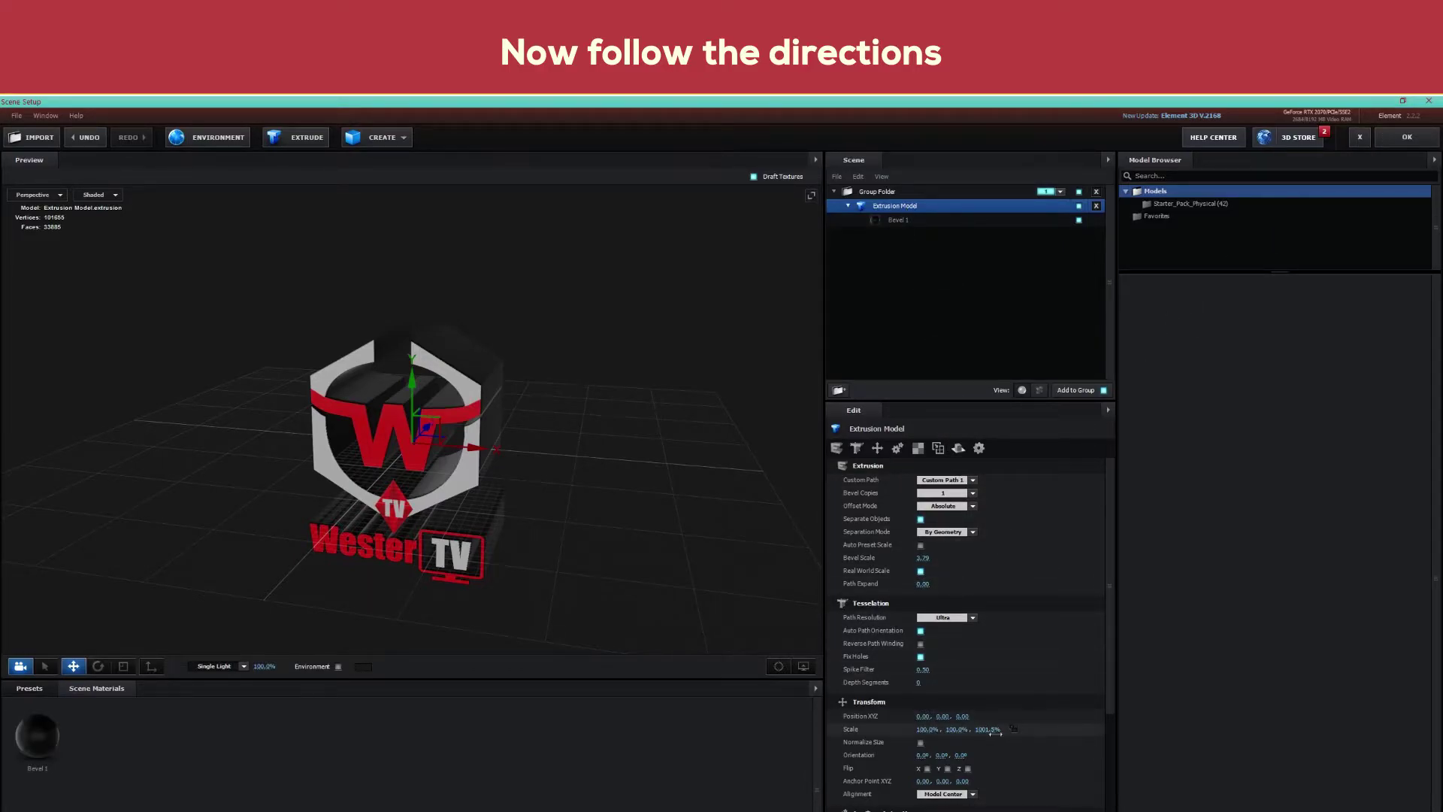
pyautogui.moveTo(986, 729); pyautogui.dragTo(1035, 733)
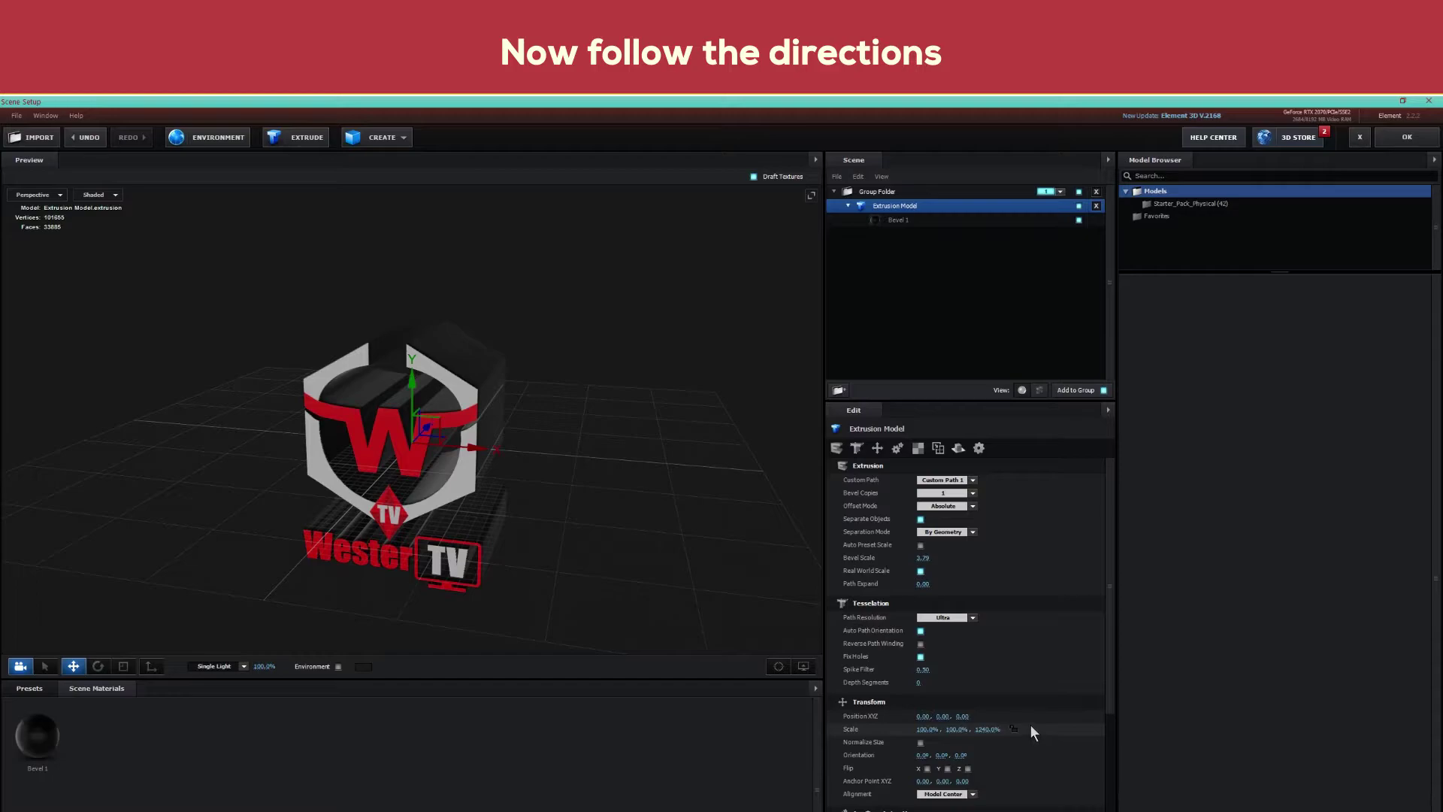
pyautogui.click(856, 449)
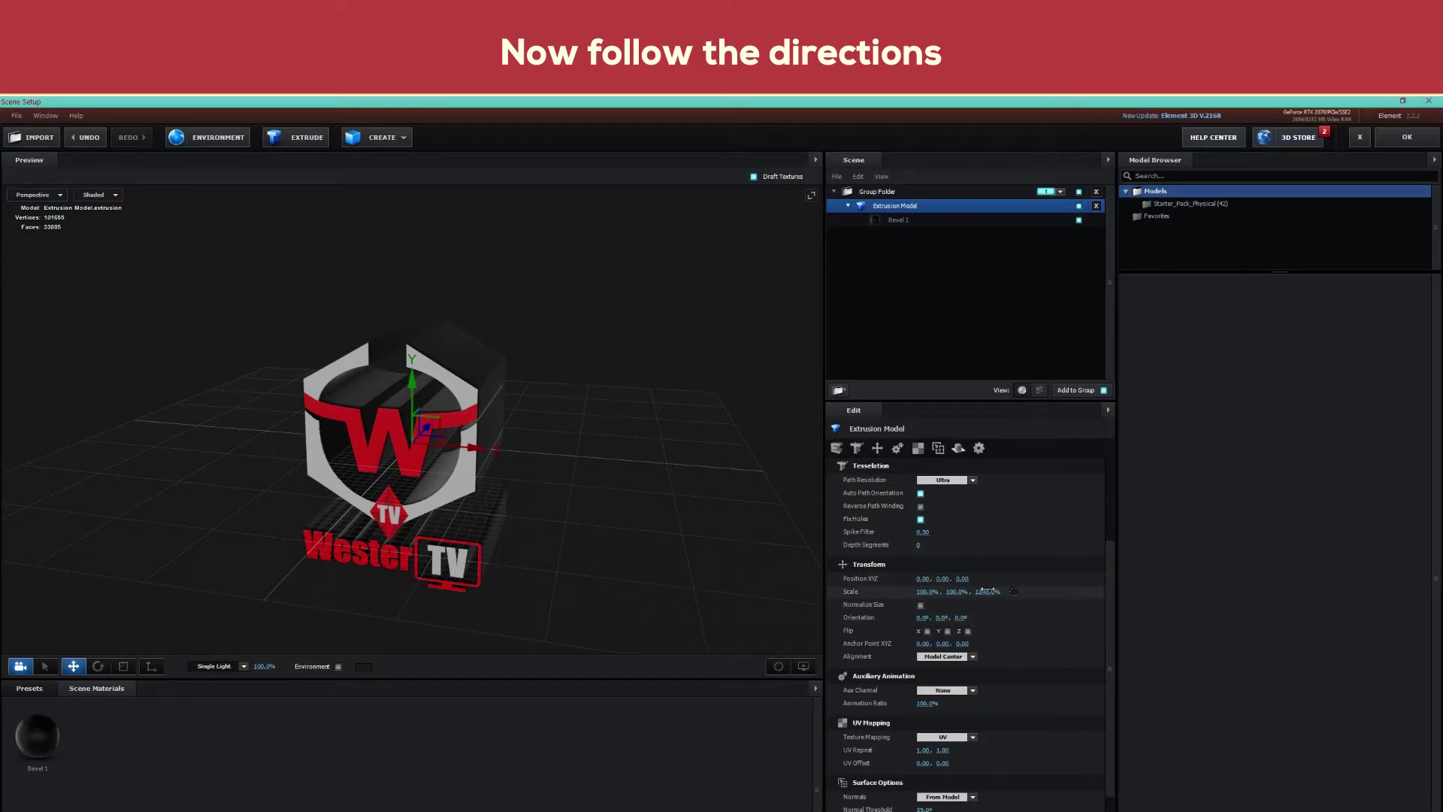
pyautogui.moveTo(973, 592)
pyautogui.mouseDown()
pyautogui.moveTo(1182, 593)
pyautogui.moveTo(1097, 588)
pyautogui.mouseUp()
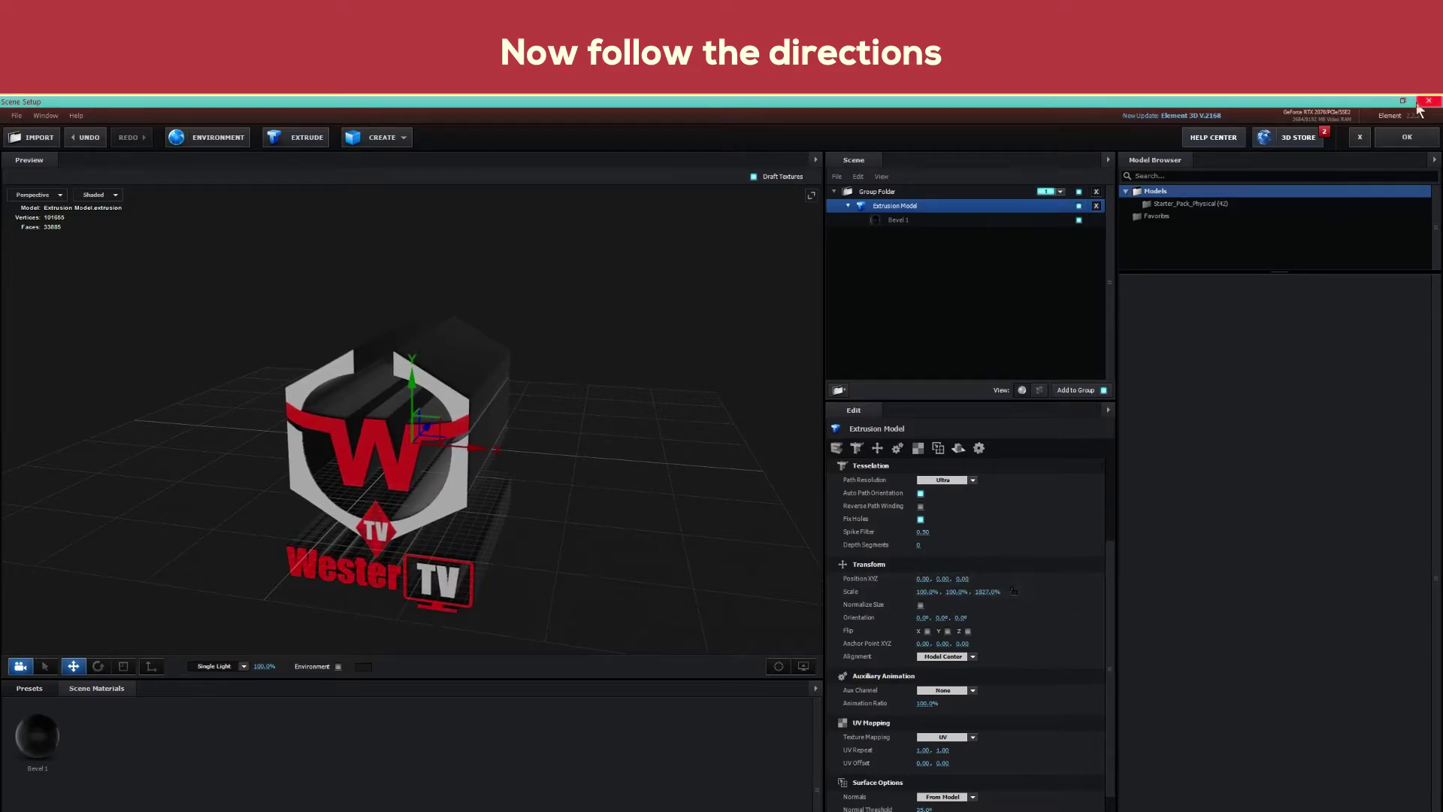
# Close Scene Setup and add Camera 1 with the 24mm preset and depth of field enabled
pyautogui.click(1391, 133)
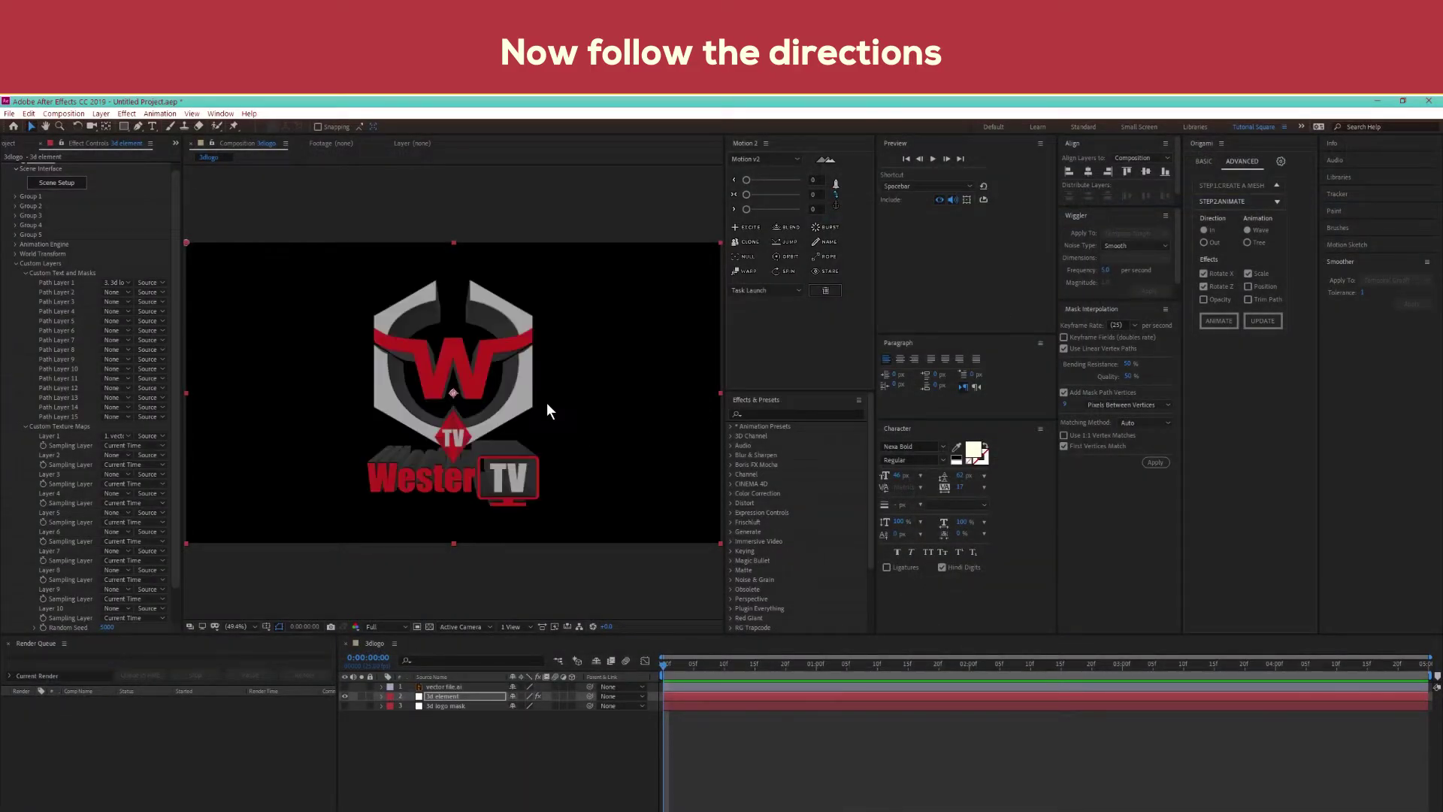
pyautogui.click(100, 113)
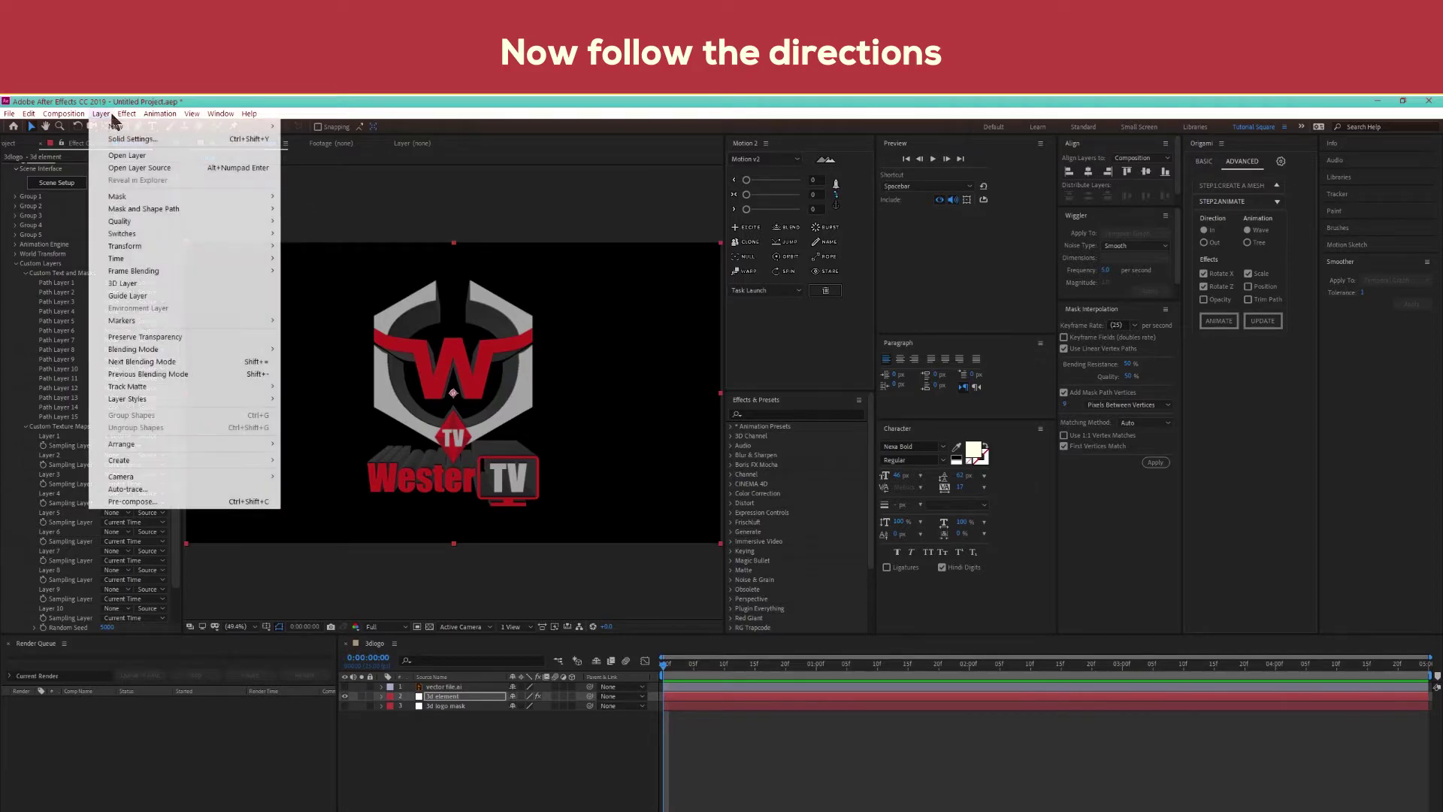
pyautogui.moveTo(121, 127)
pyautogui.click(323, 163)
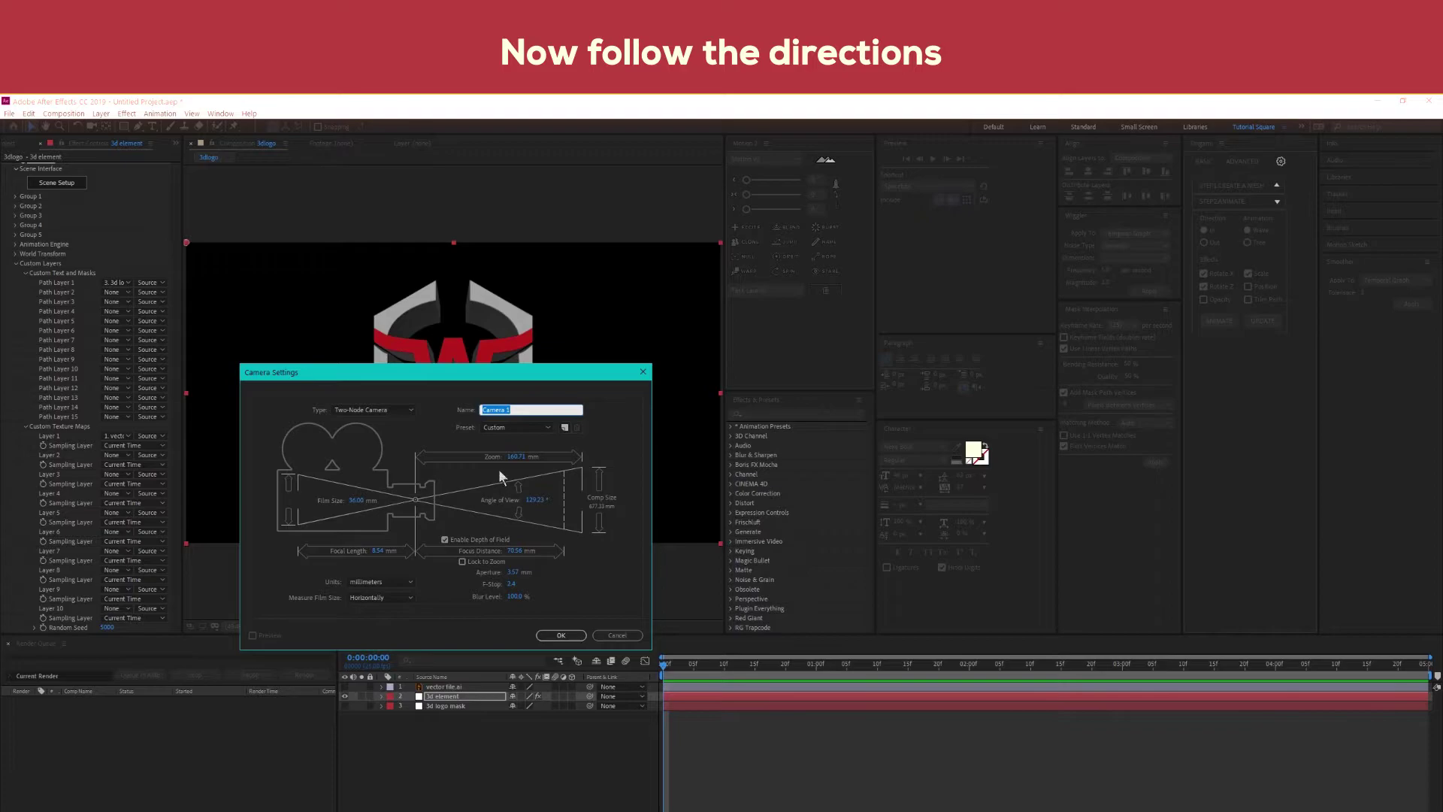
pyautogui.click(446, 539)
pyautogui.click(446, 539)
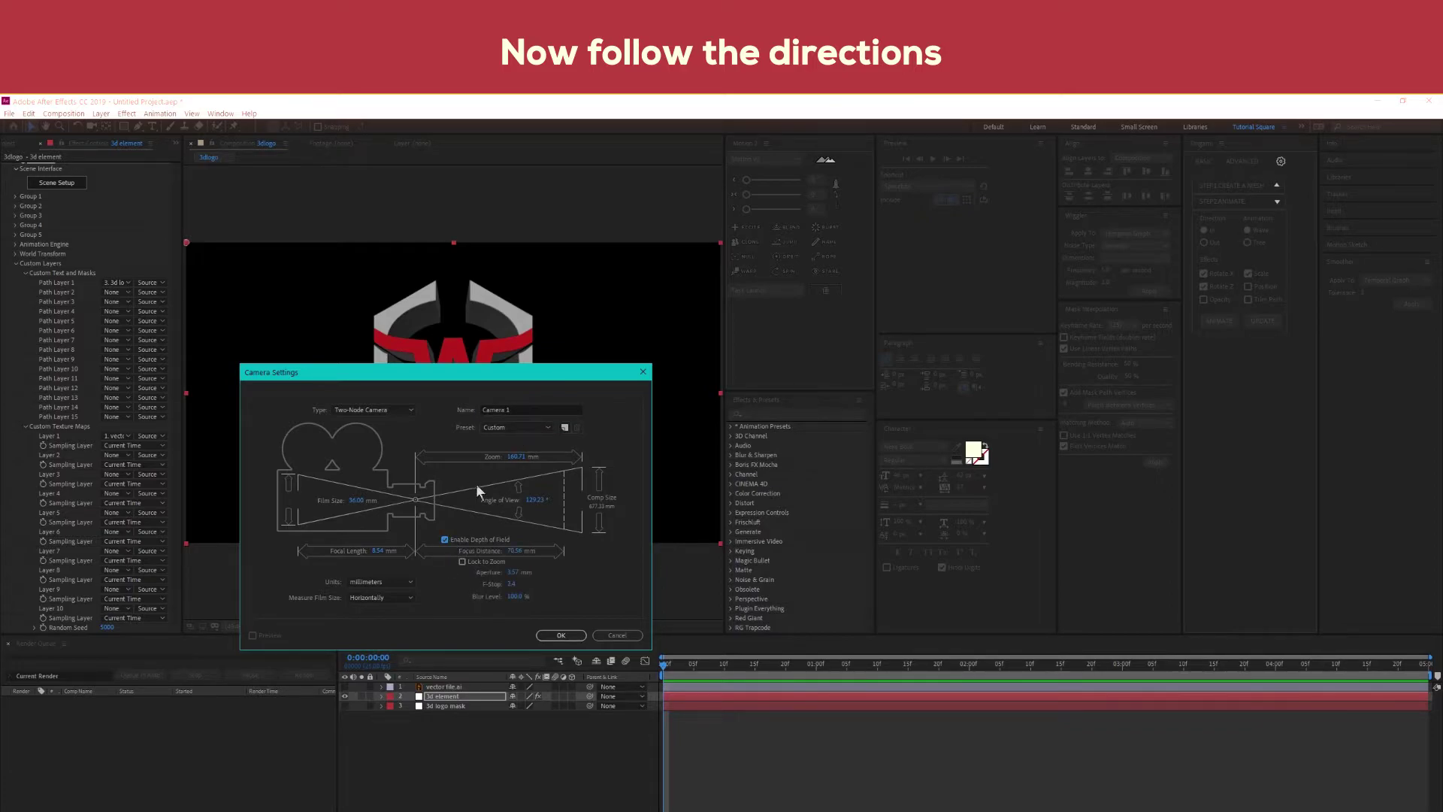
pyautogui.click(541, 430)
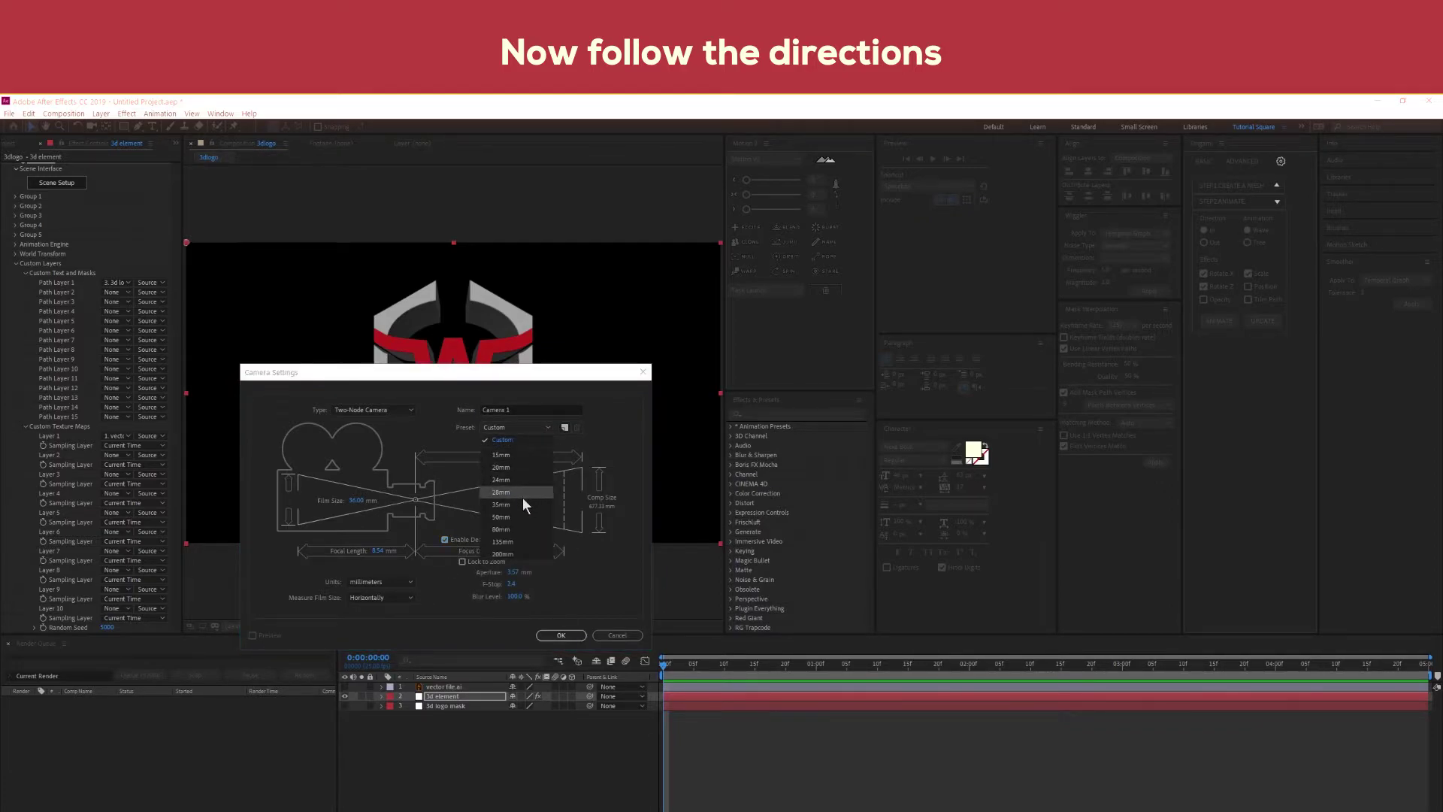
pyautogui.click(501, 480)
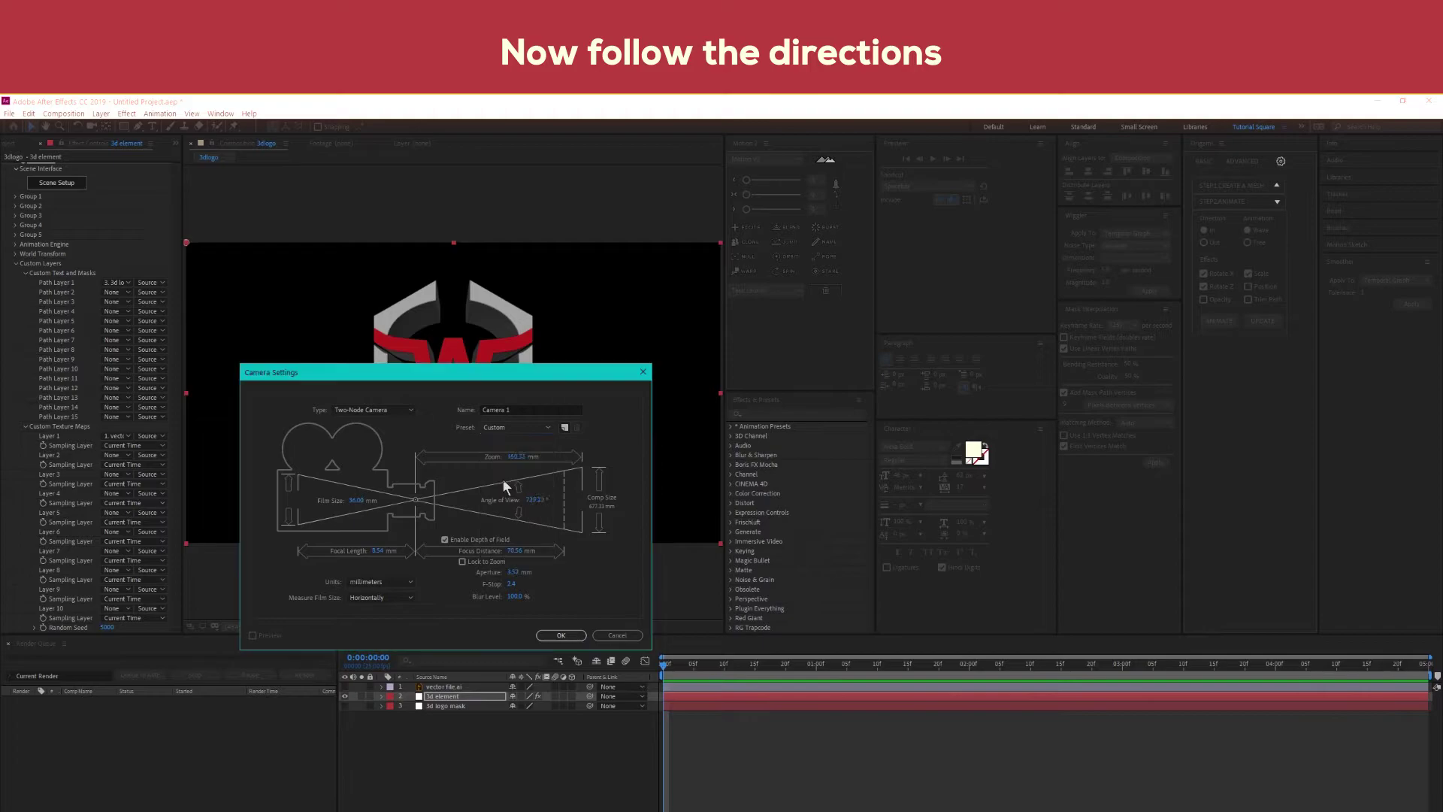
pyautogui.click(561, 636)
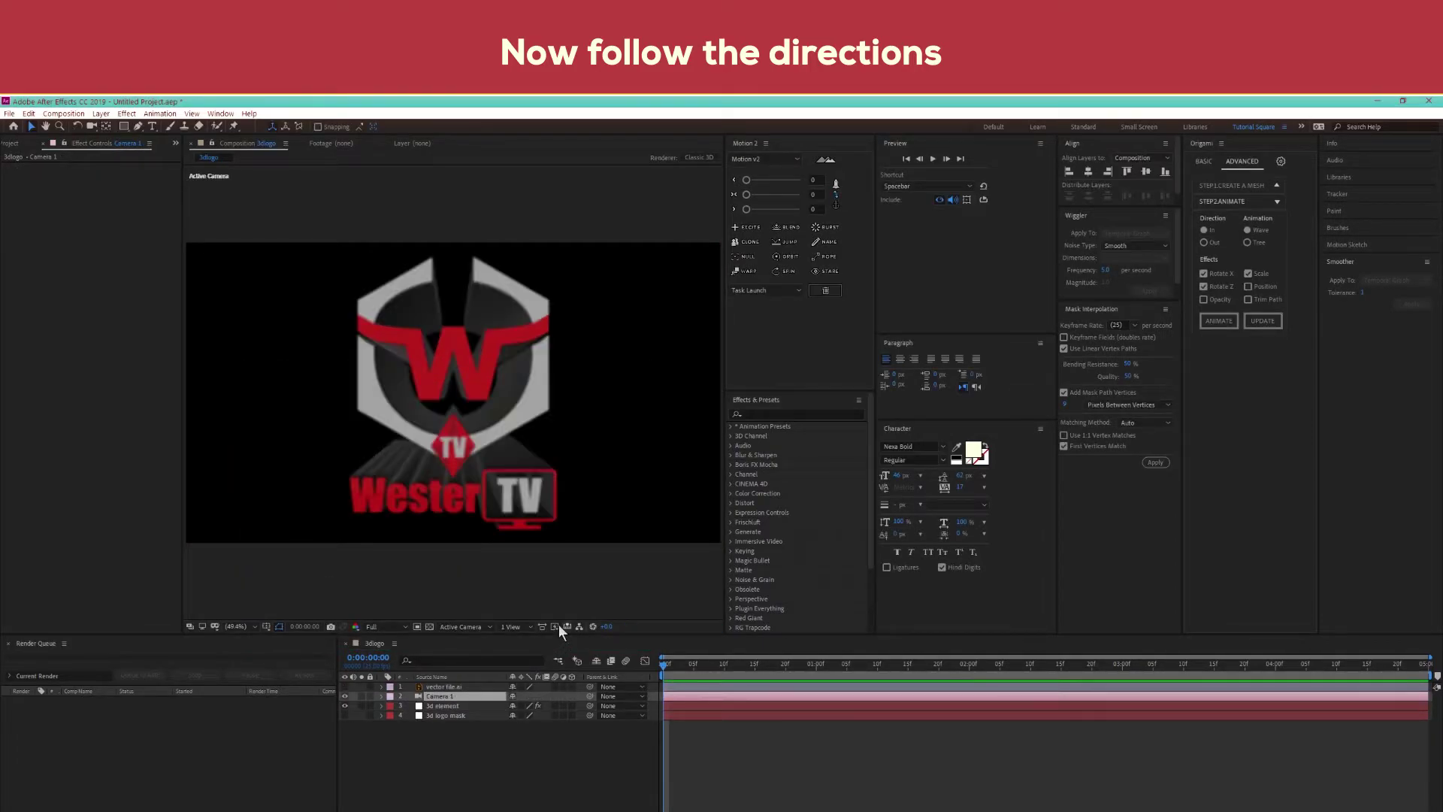
# Viewing from the Left, set Camera 1's Focus Distance to about 913 pixels
pyautogui.click(382, 696)
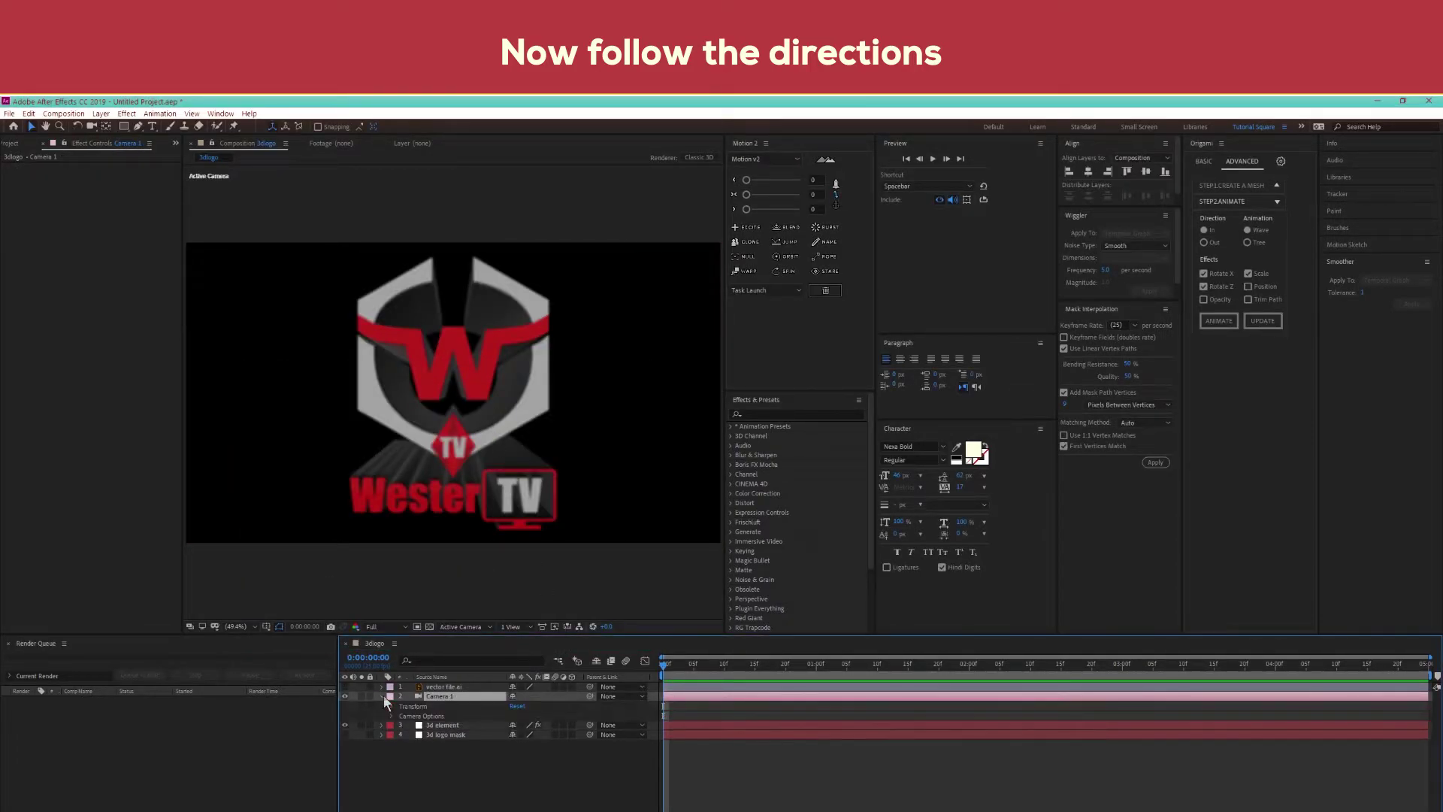
pyautogui.click(458, 630)
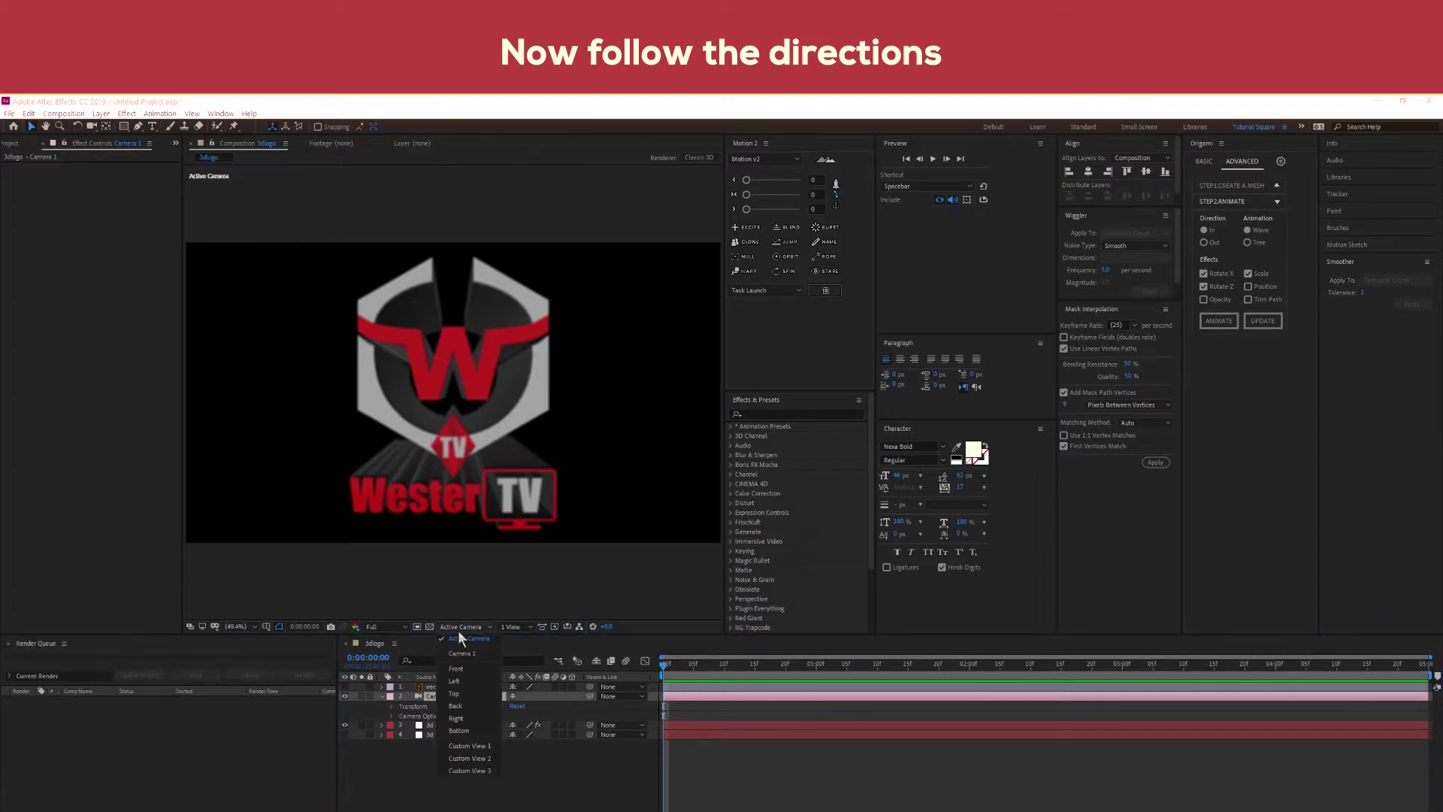
pyautogui.click(462, 679)
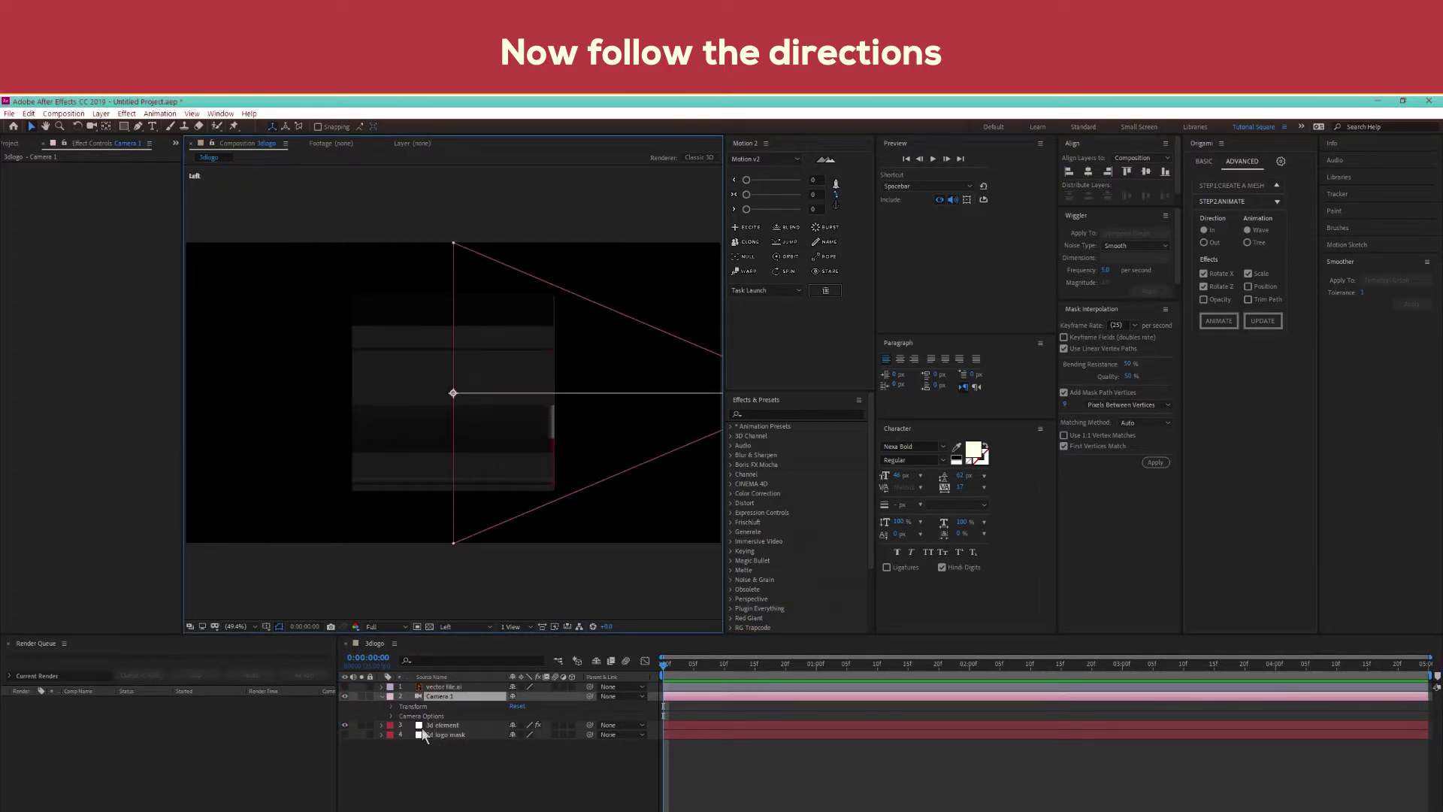
pyautogui.click(393, 715)
pyautogui.moveTo(514, 744)
pyautogui.mouseDown()
pyautogui.moveTo(441, 745)
pyautogui.moveTo(898, 734)
pyautogui.mouseUp()
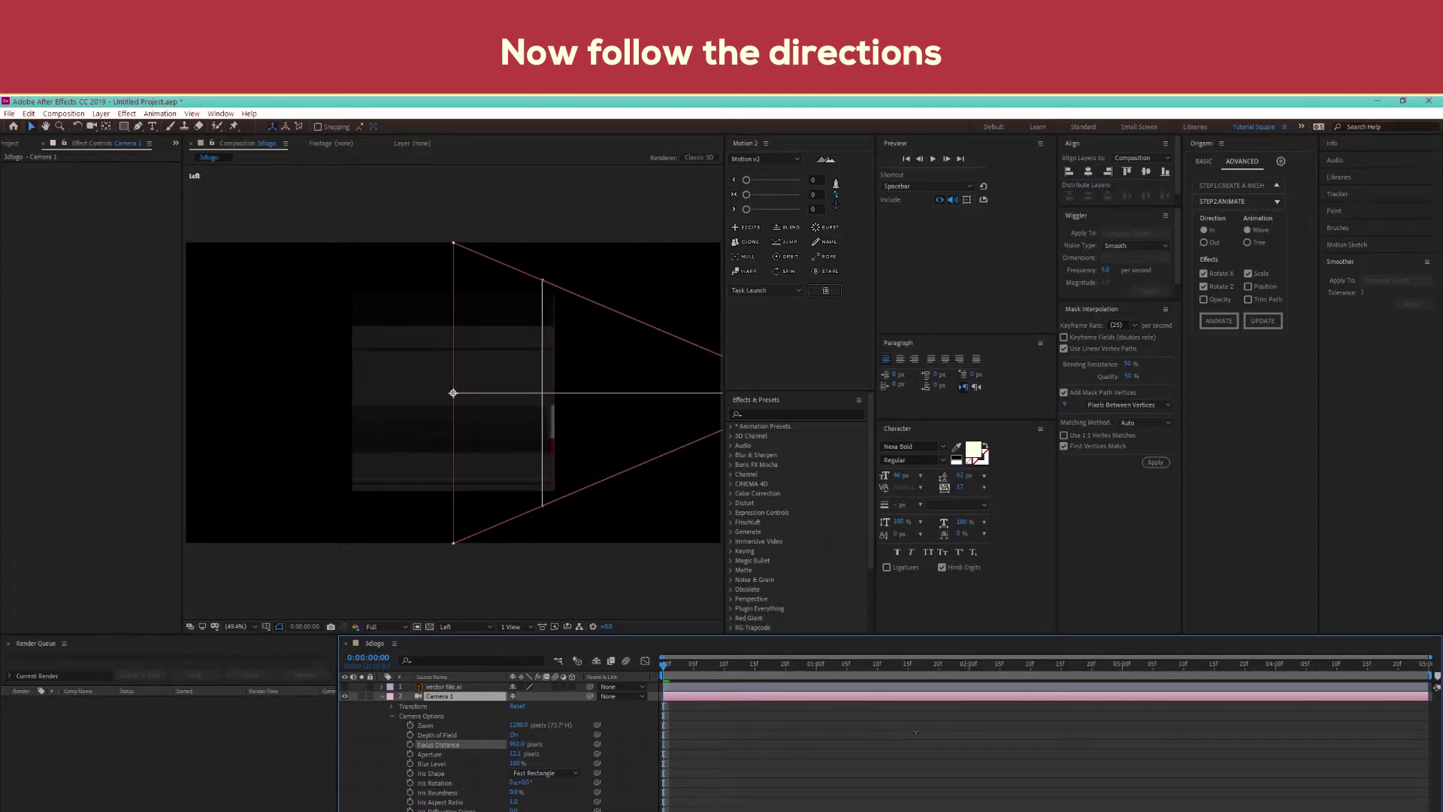
pyautogui.moveTo(898, 734); pyautogui.dragTo(891, 735)
pyautogui.press('Return')
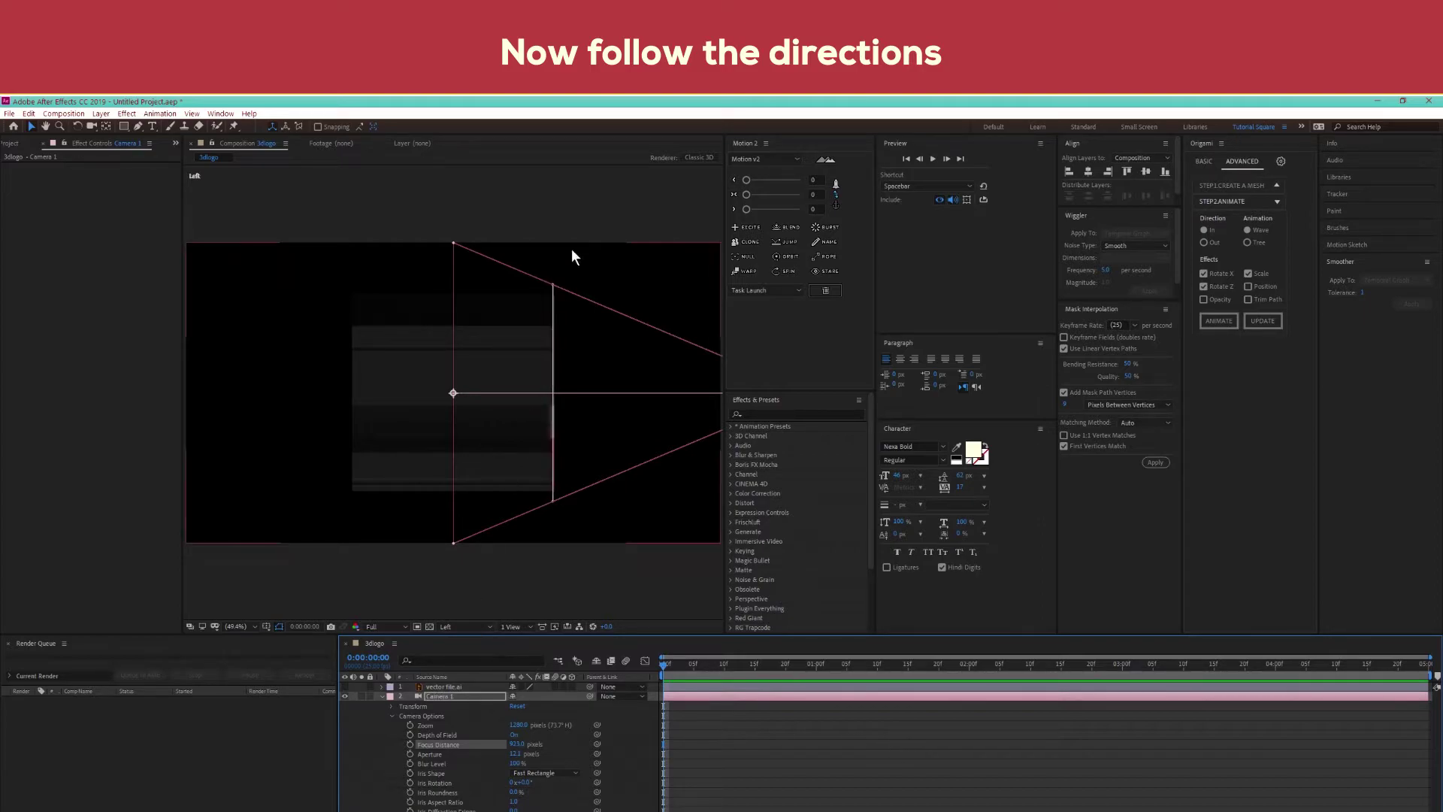
# Return the view to Camera 1 and lower Aperture to about 43.1 for stronger blur
pyautogui.click(462, 626)
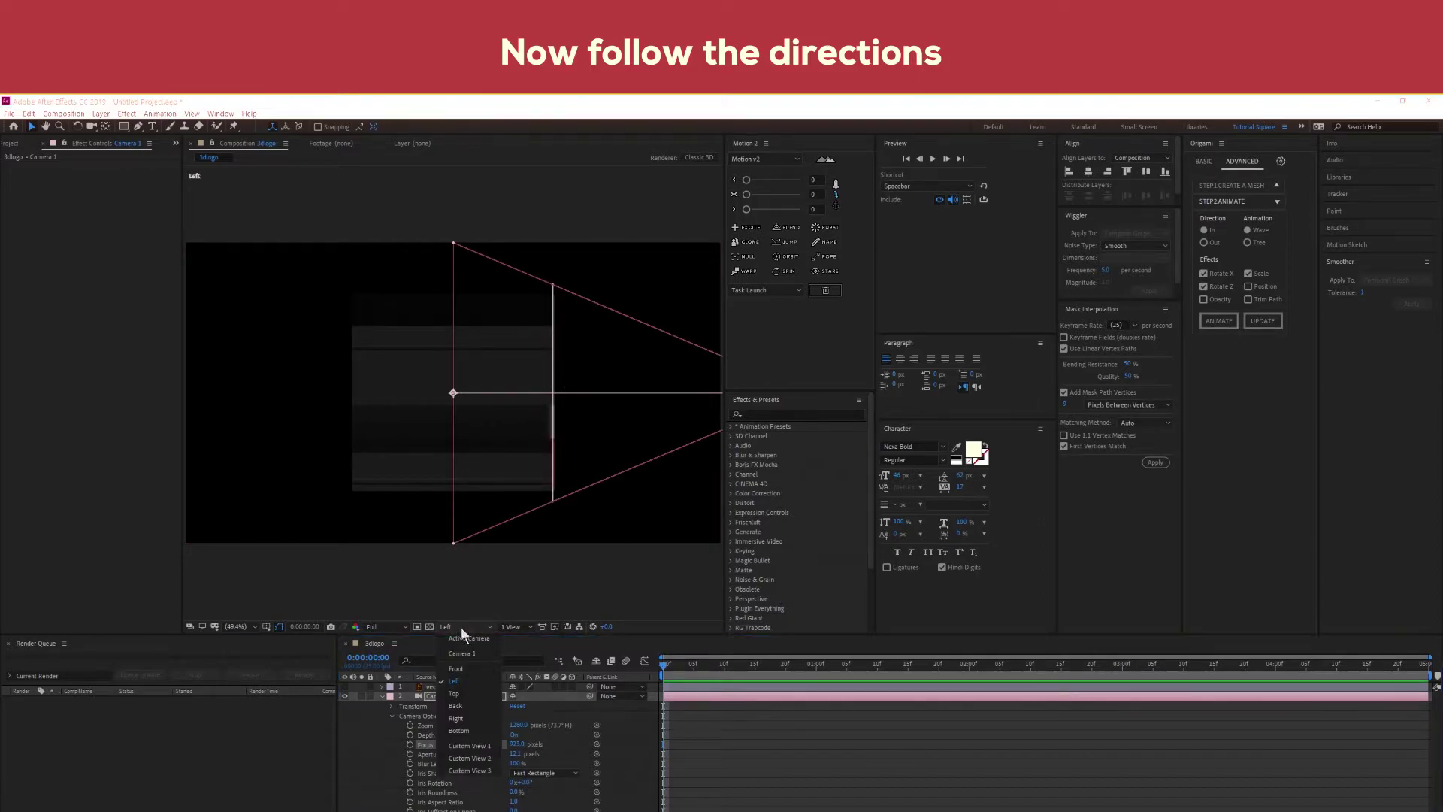
pyautogui.click(466, 651)
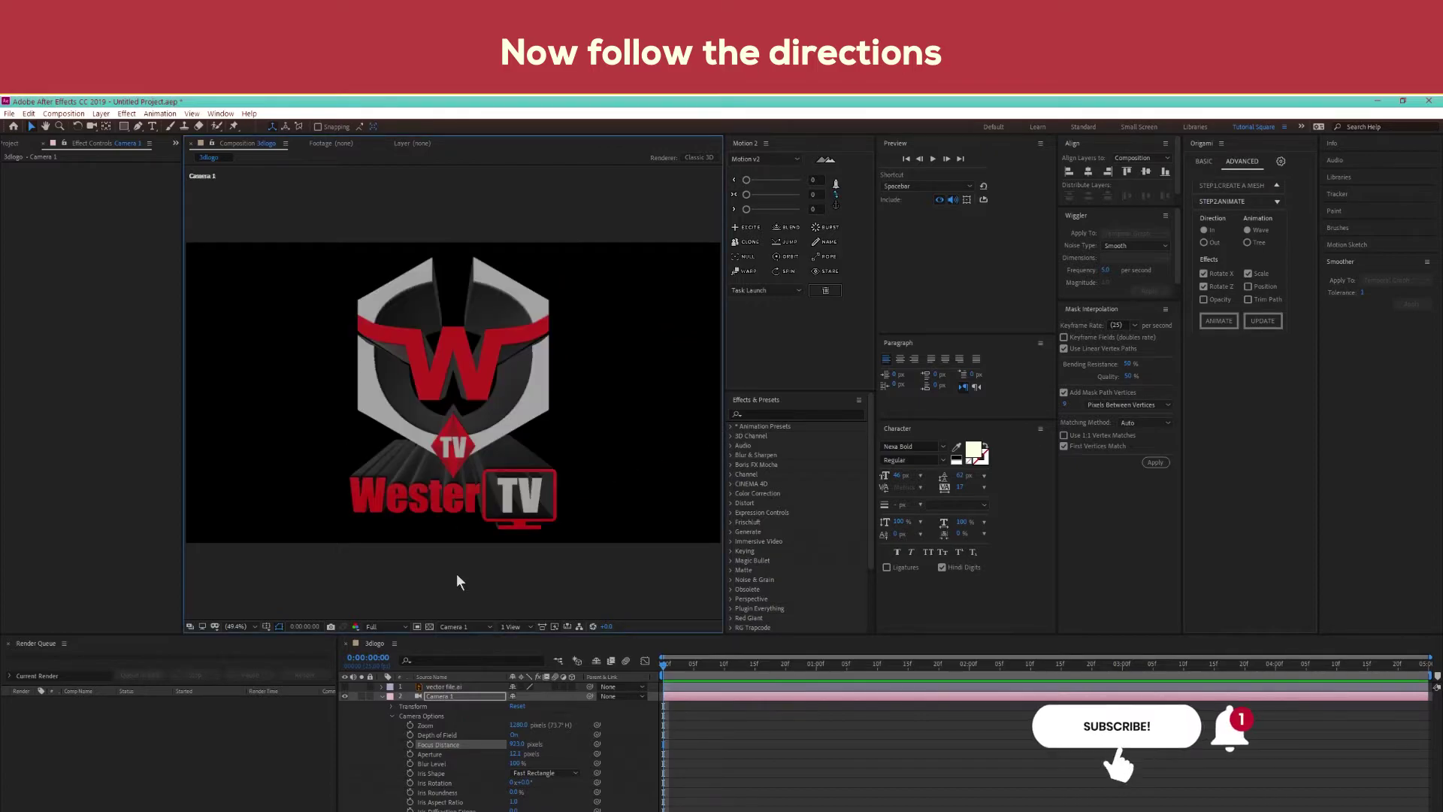
pyautogui.click(515, 755)
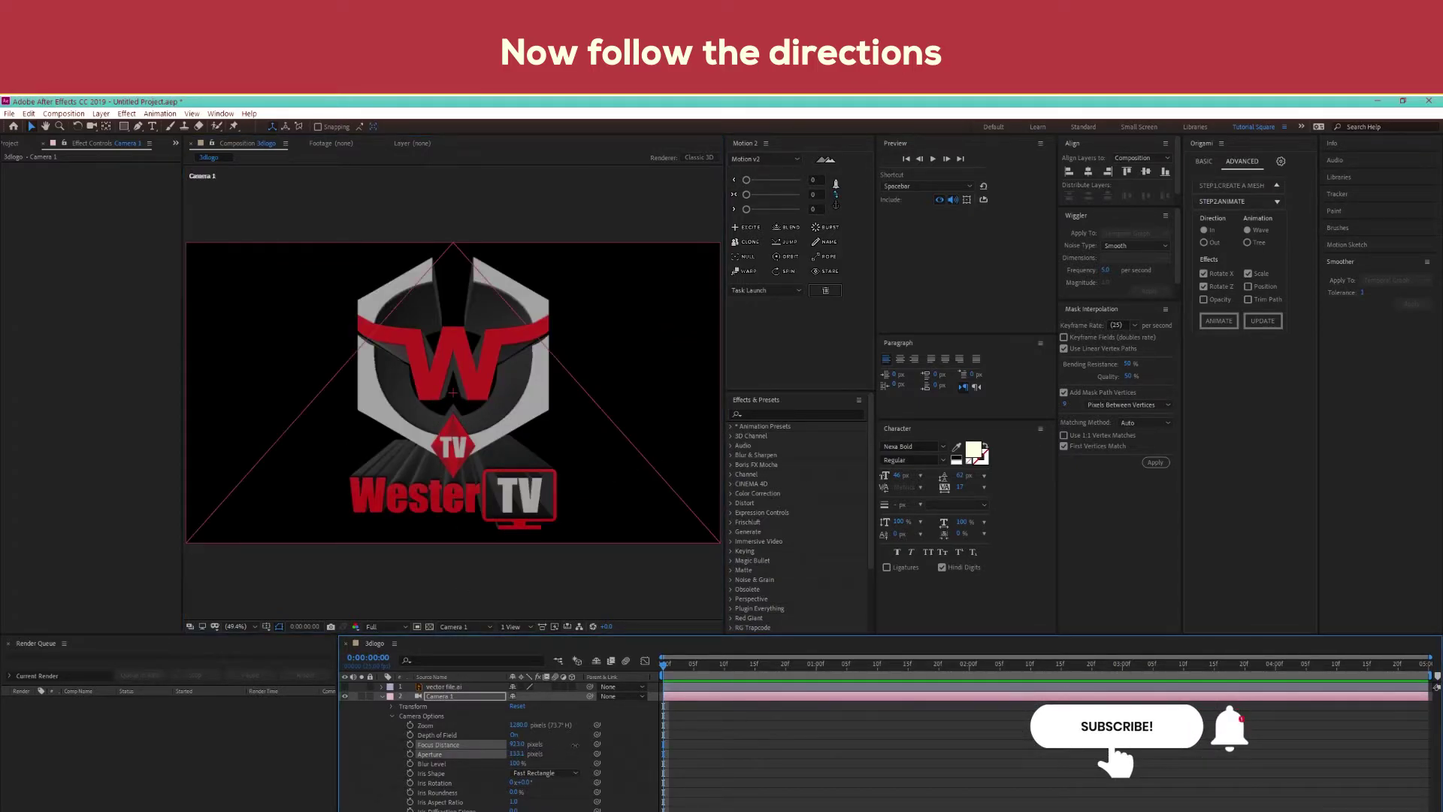
pyautogui.moveTo(514, 754); pyautogui.dragTo(534, 766)
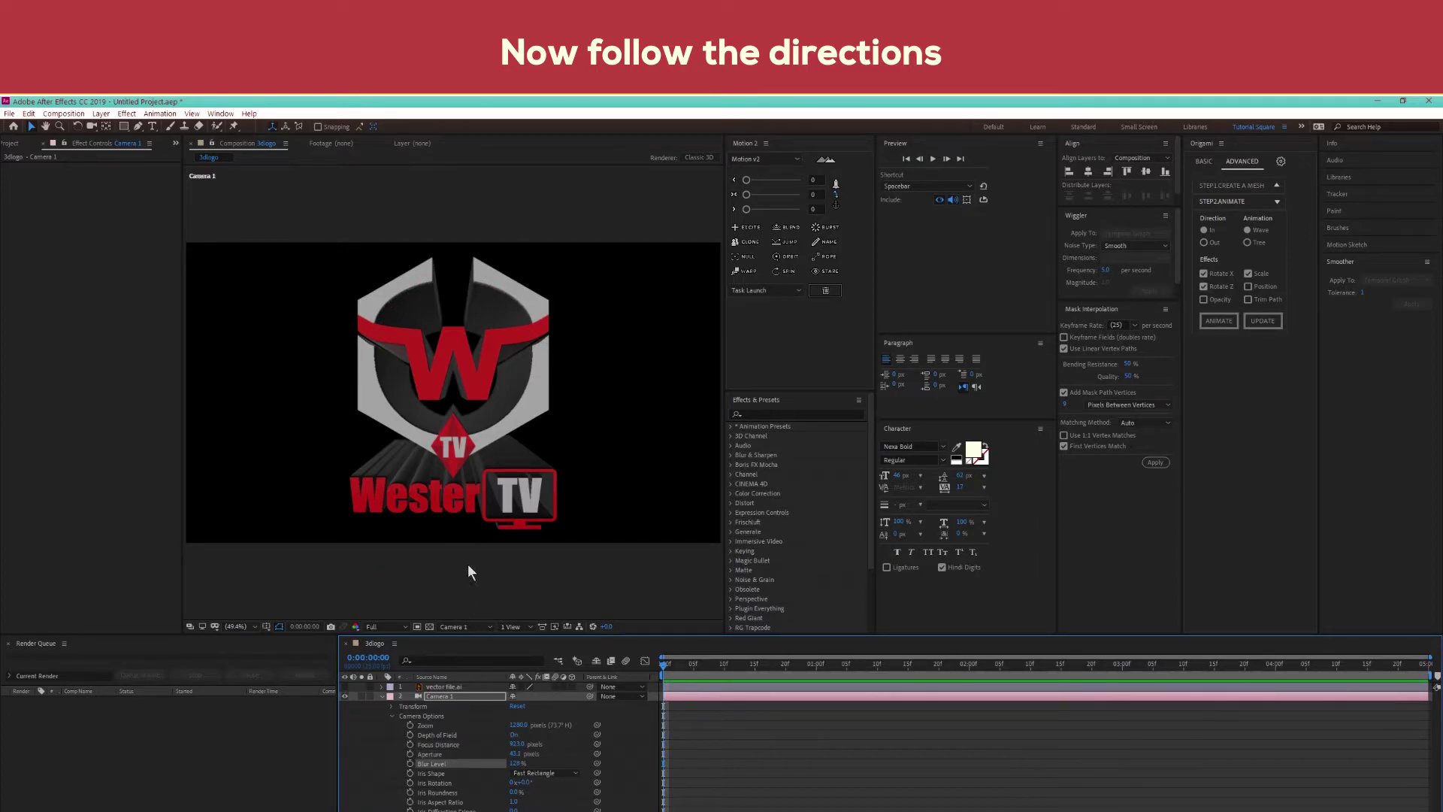
# Add a Null 1 layer and parent Camera 1 to it
pyautogui.click(100, 113)
pyautogui.moveTo(114, 127)
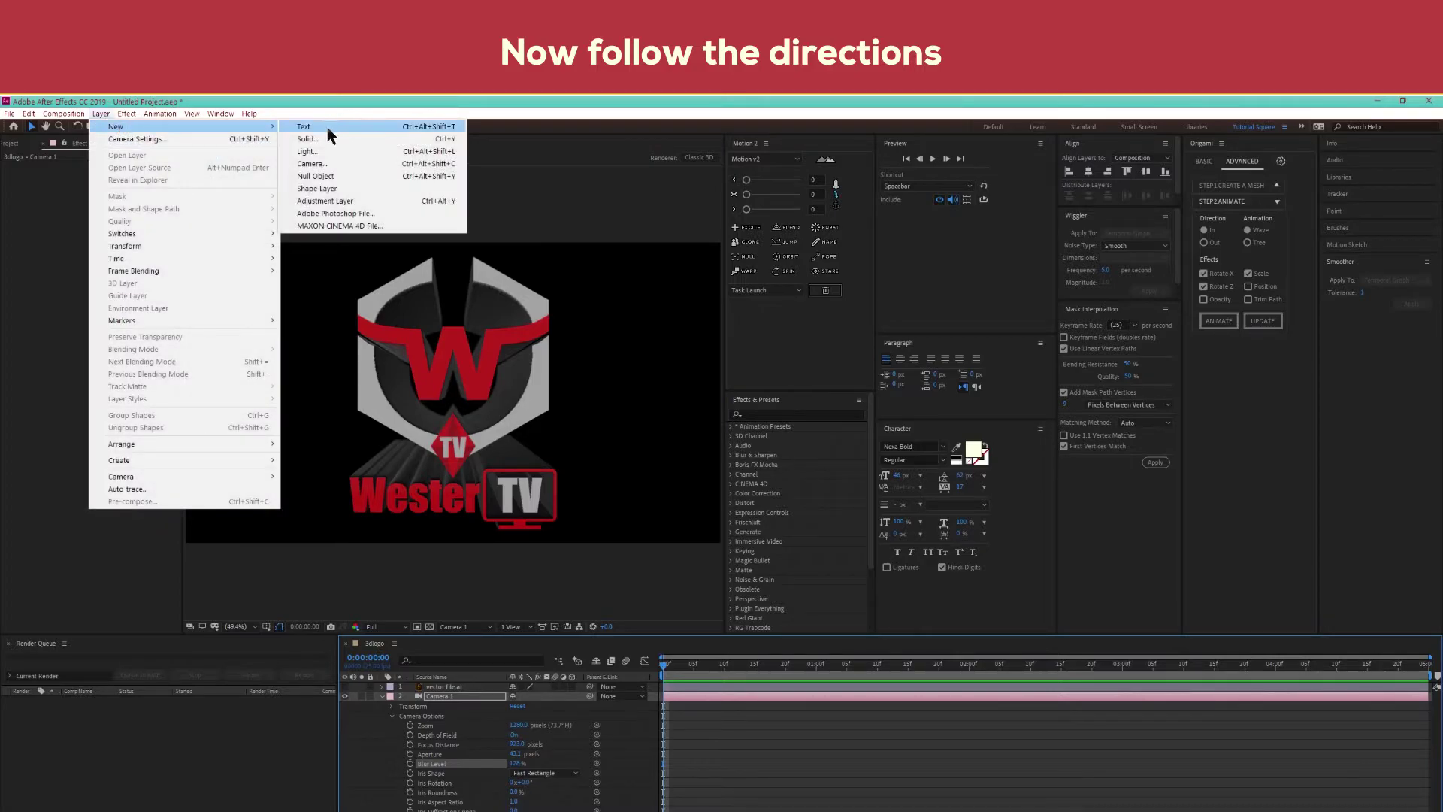
pyautogui.click(321, 176)
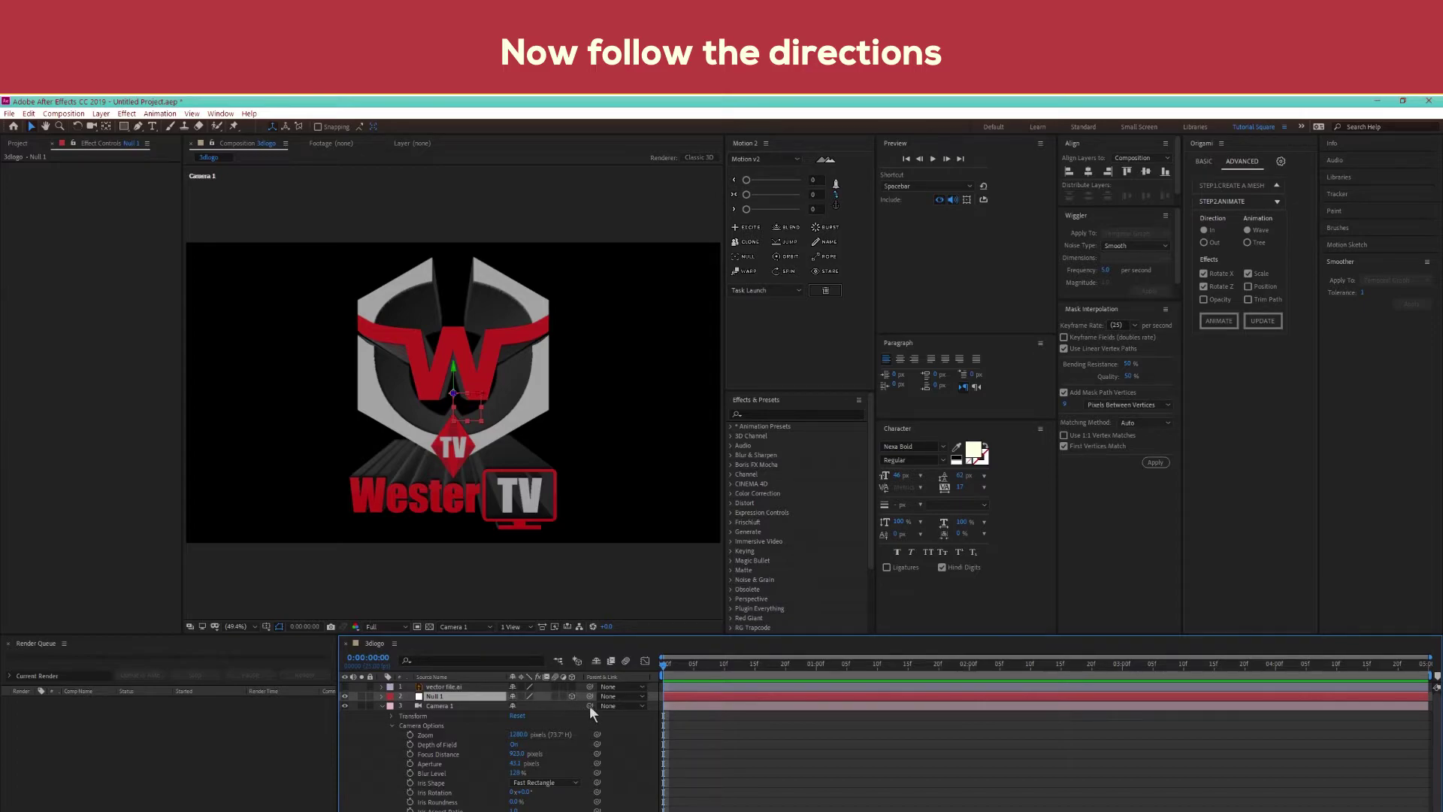
pyautogui.moveTo(590, 705); pyautogui.dragTo(434, 696)
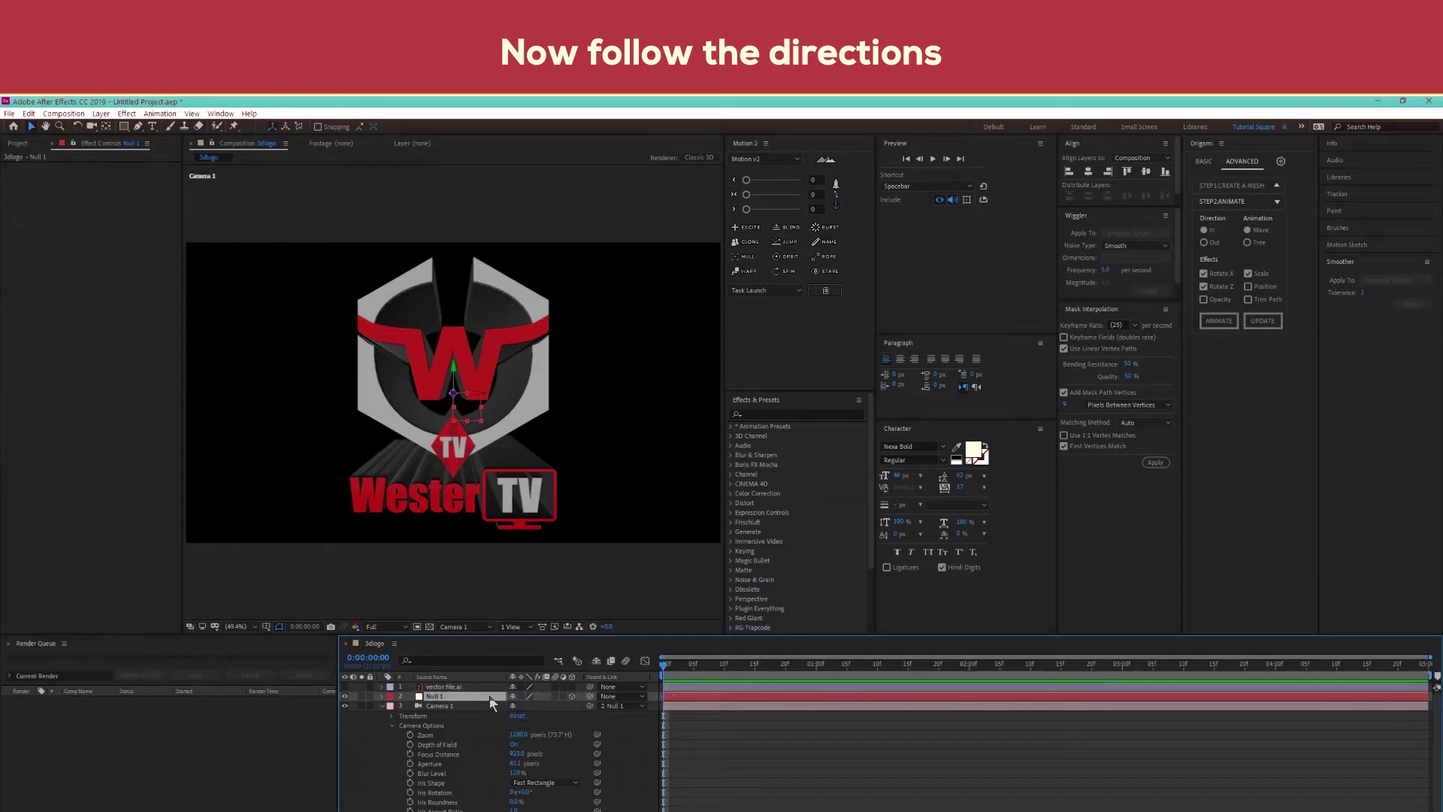
# Rotate Null 1 25° on Y and move it in the viewer to reframe the logo
pyautogui.click(383, 696)
pyautogui.click(391, 707)
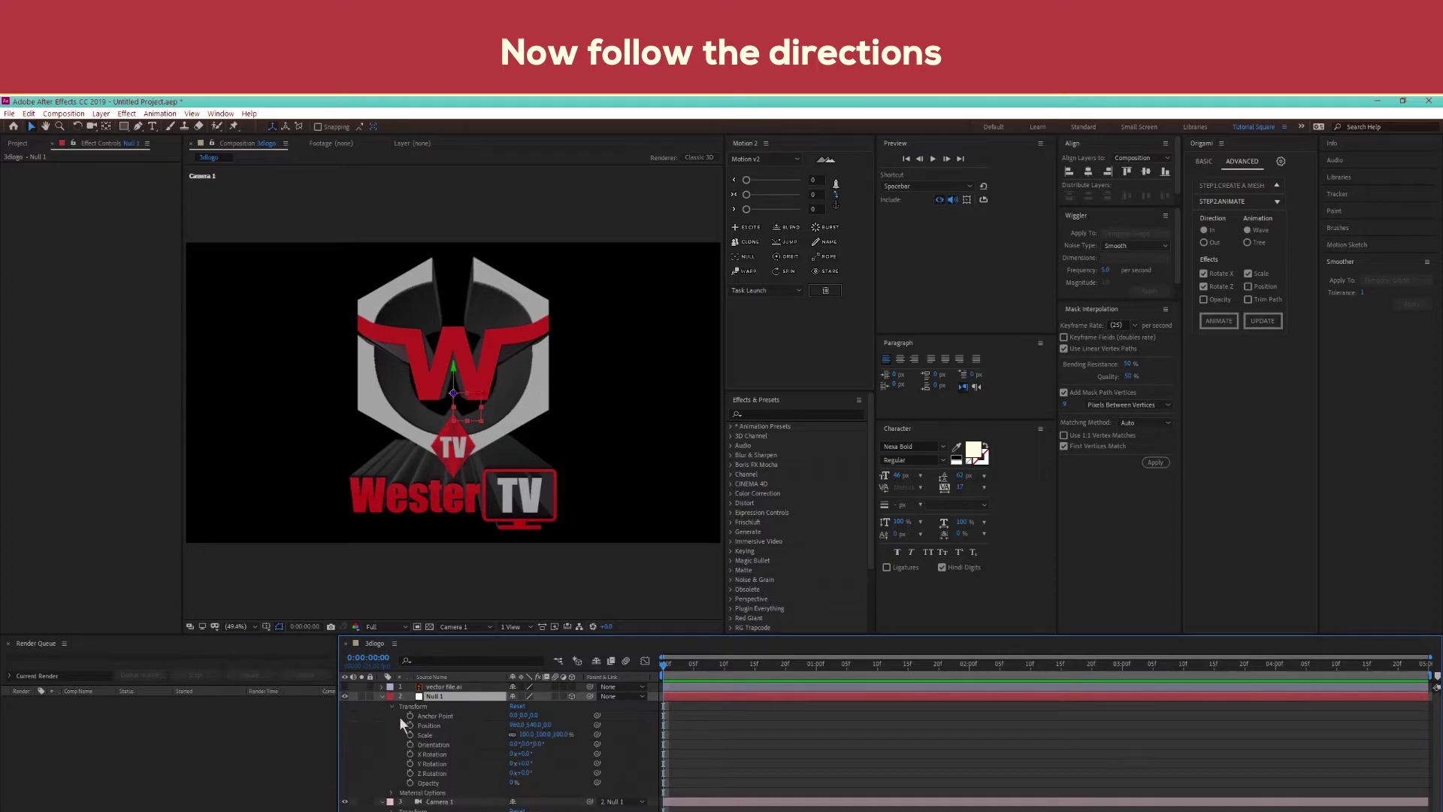
pyautogui.moveTo(521, 763); pyautogui.dragTo(535, 764)
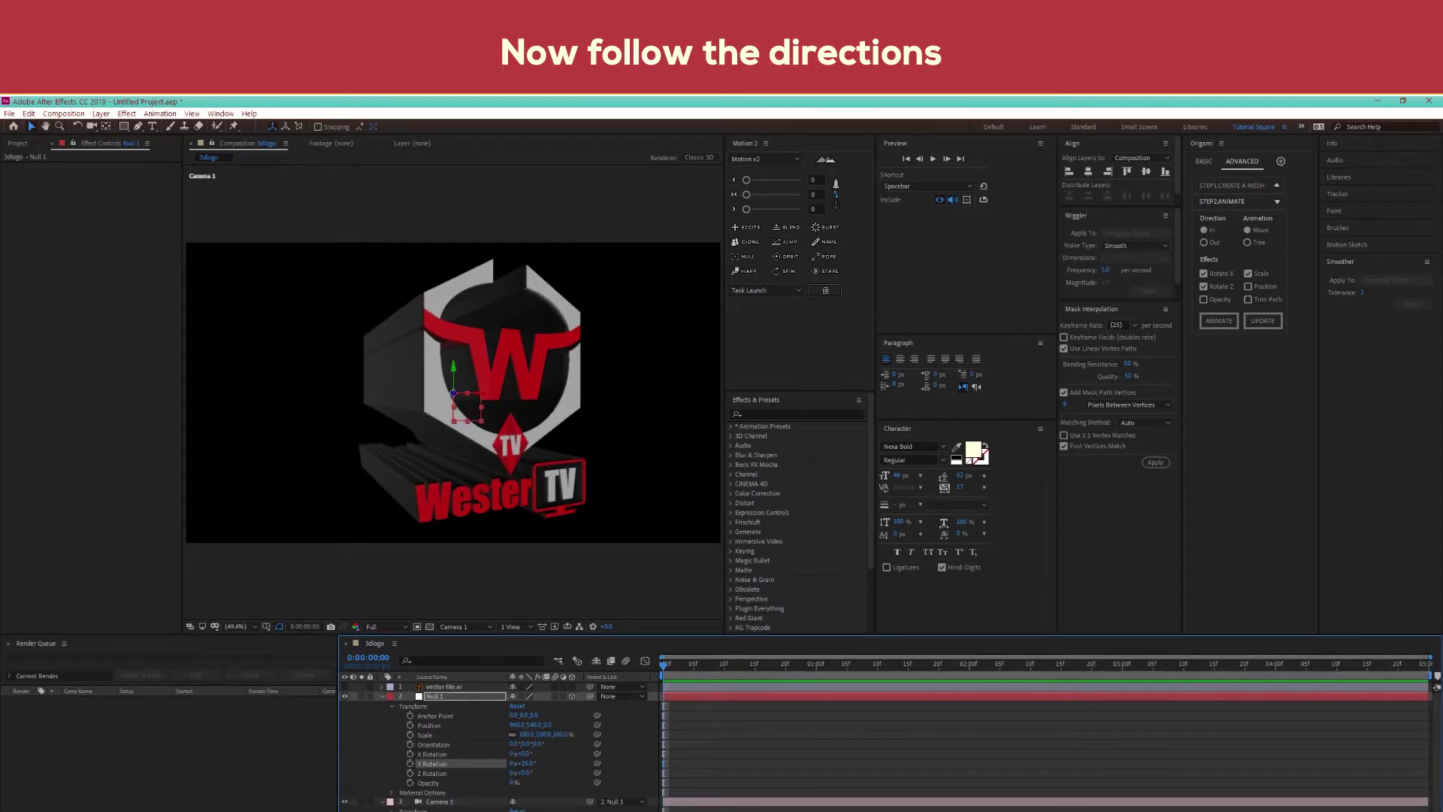
pyautogui.click(466, 801)
pyautogui.moveTo(522, 764)
pyautogui.mouseDown()
pyautogui.moveTo(473, 756)
pyautogui.moveTo(530, 753)
pyautogui.moveTo(488, 751)
pyautogui.mouseUp()
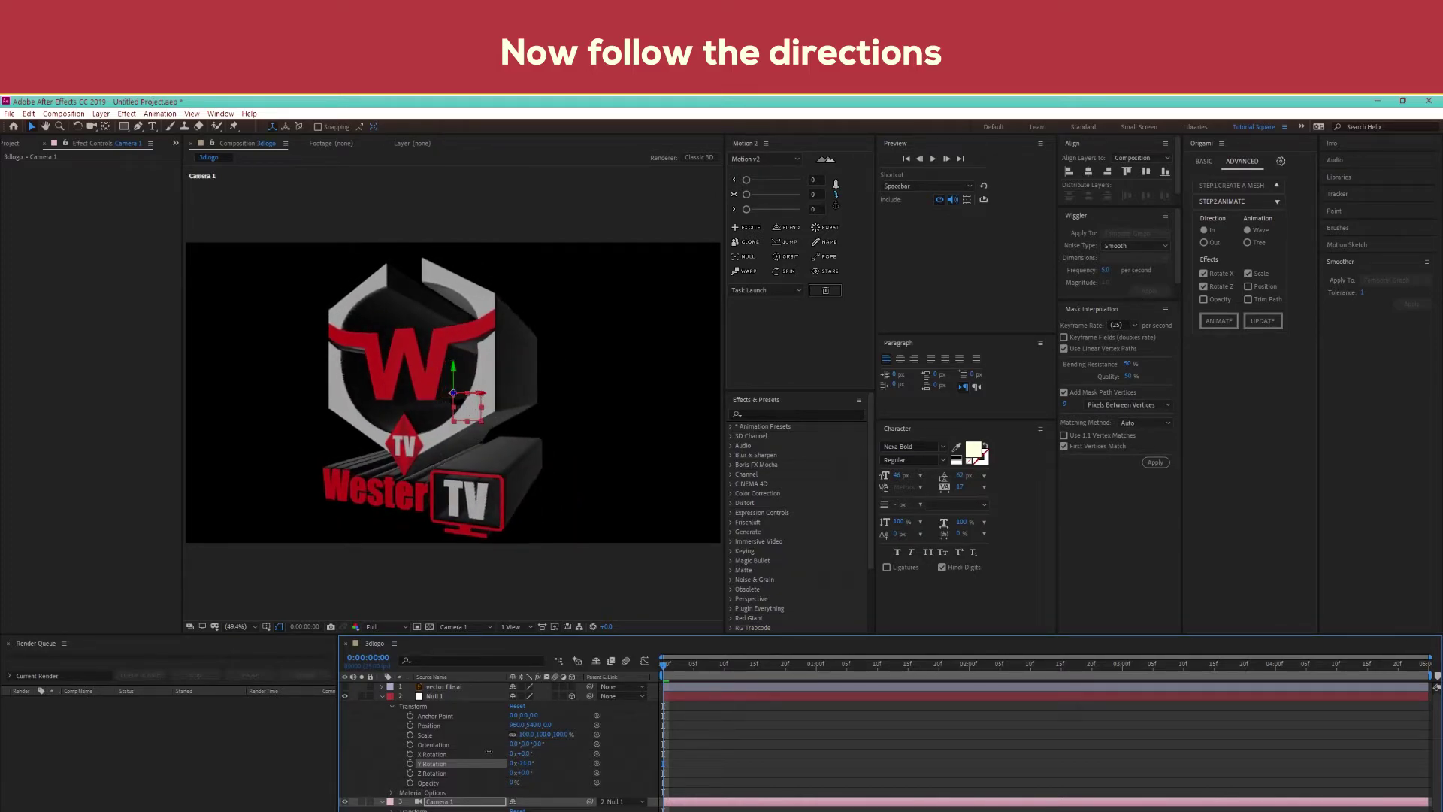
pyautogui.click(488, 751)
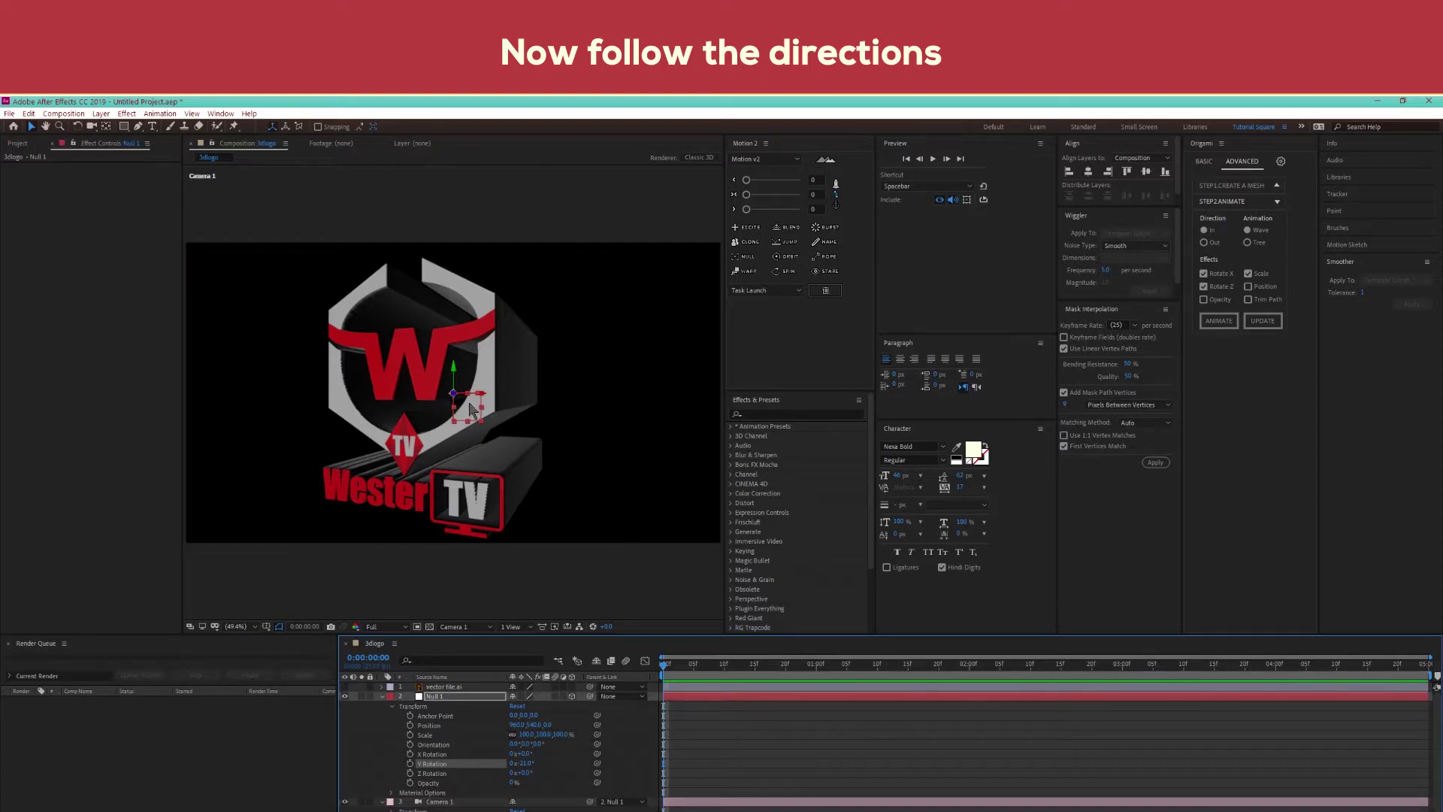
pyautogui.moveTo(411, 391); pyautogui.dragTo(417, 412)
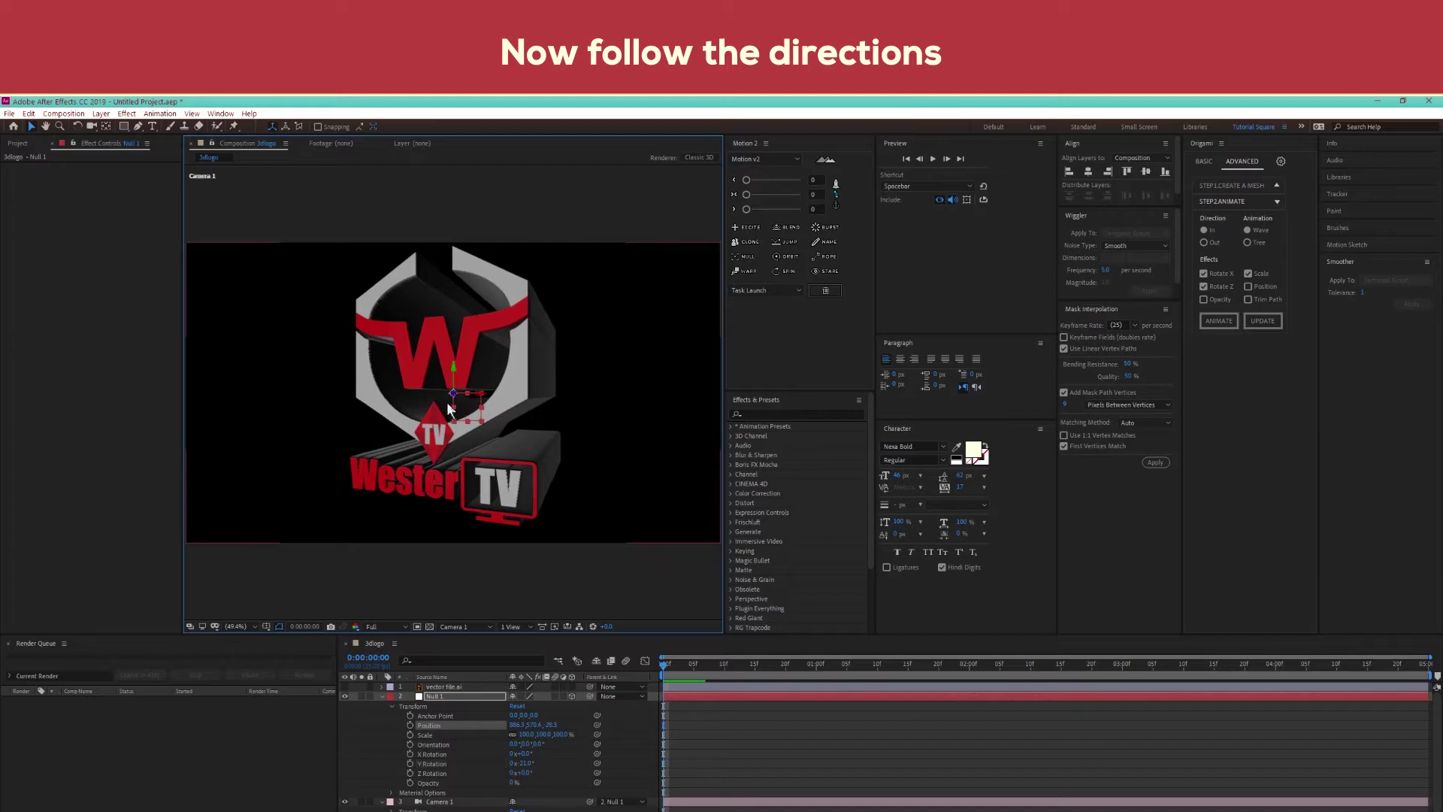
pyautogui.moveTo(446, 401)
pyautogui.mouseDown()
pyautogui.moveTo(475, 309)
pyautogui.moveTo(474, 411)
pyautogui.moveTo(476, 390)
pyautogui.mouseUp()
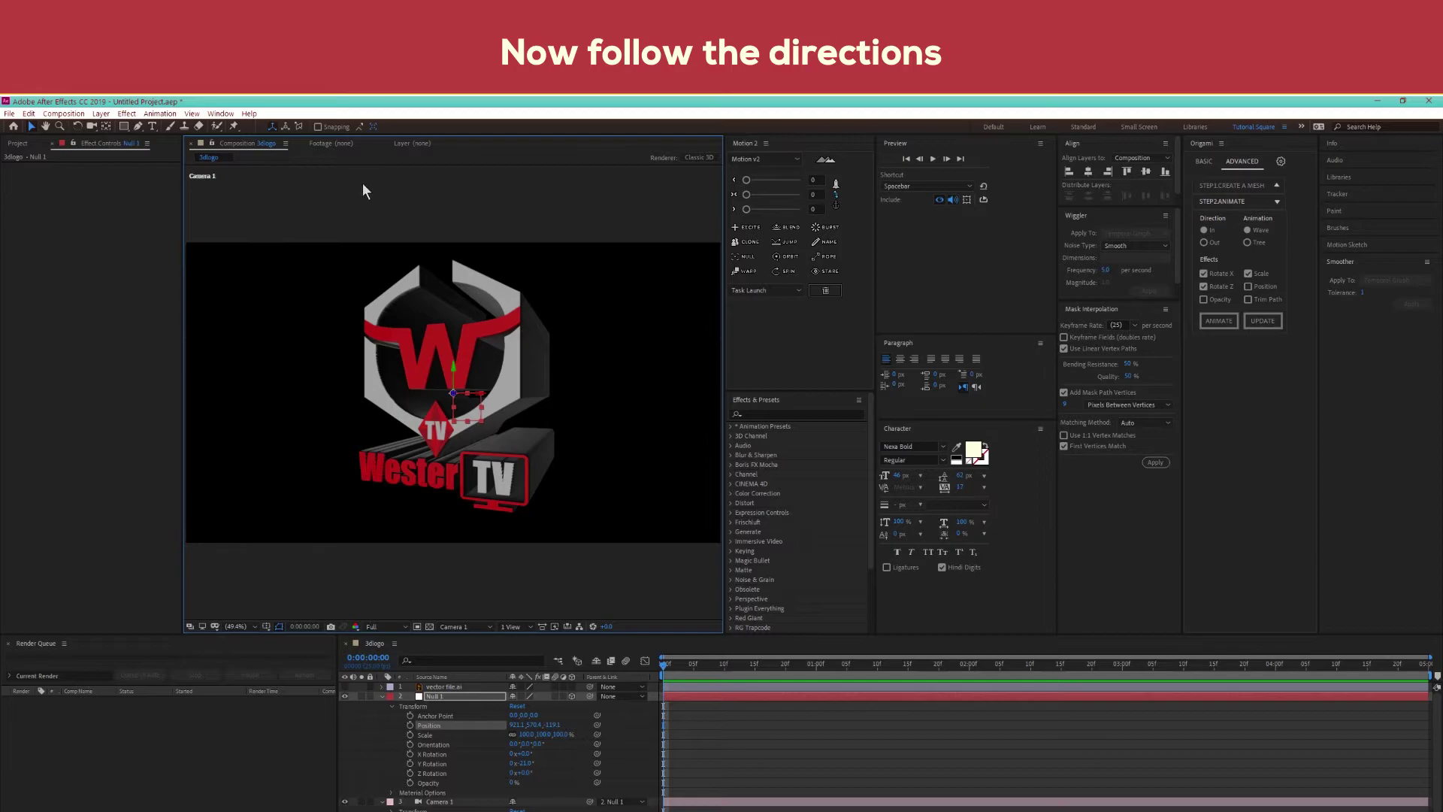
pyautogui.click(705, 740)
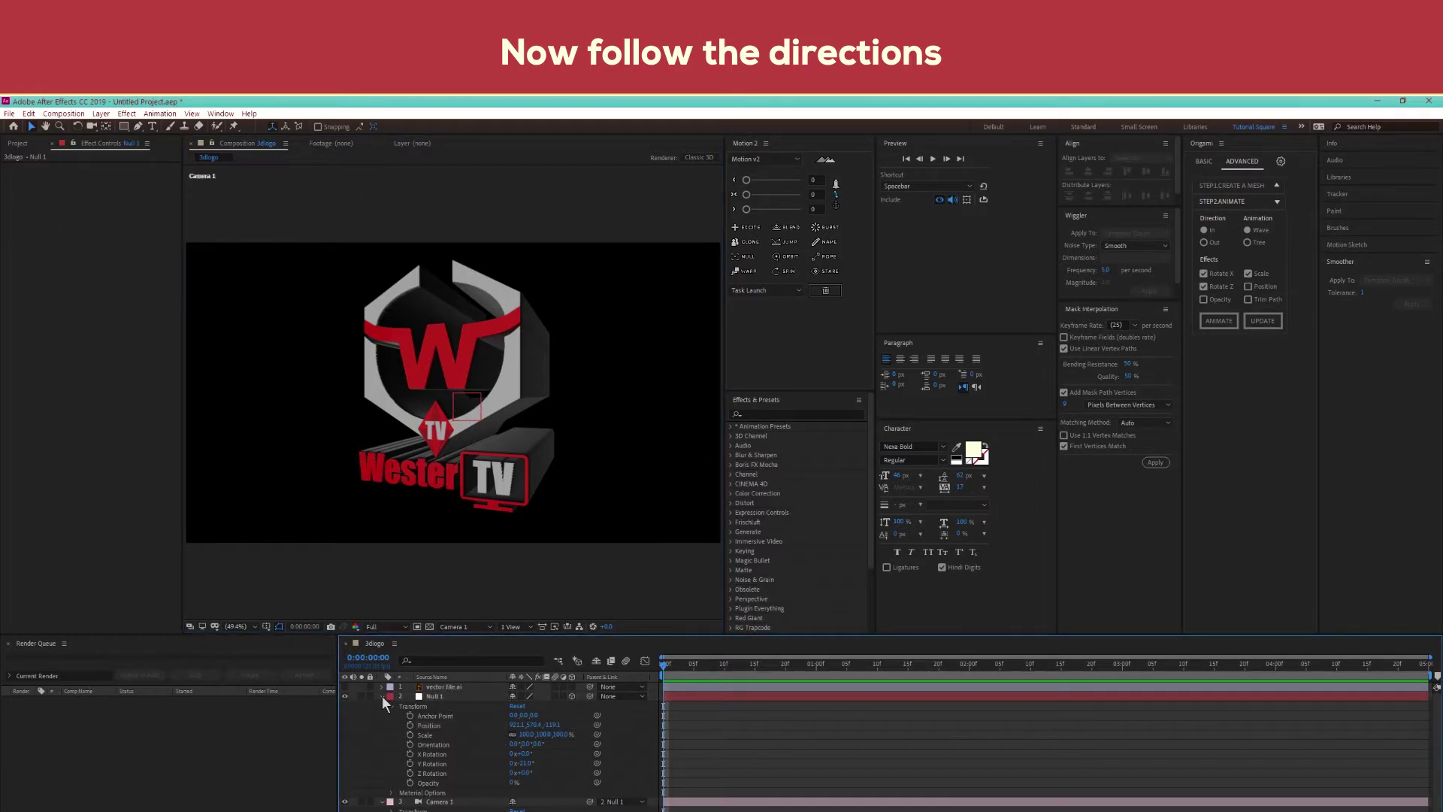
# Reopen Scene Setup from the 3d element layer and view the extrusion from a low side angle
pyautogui.click(382, 696)
pyautogui.click(383, 708)
pyautogui.click(450, 715)
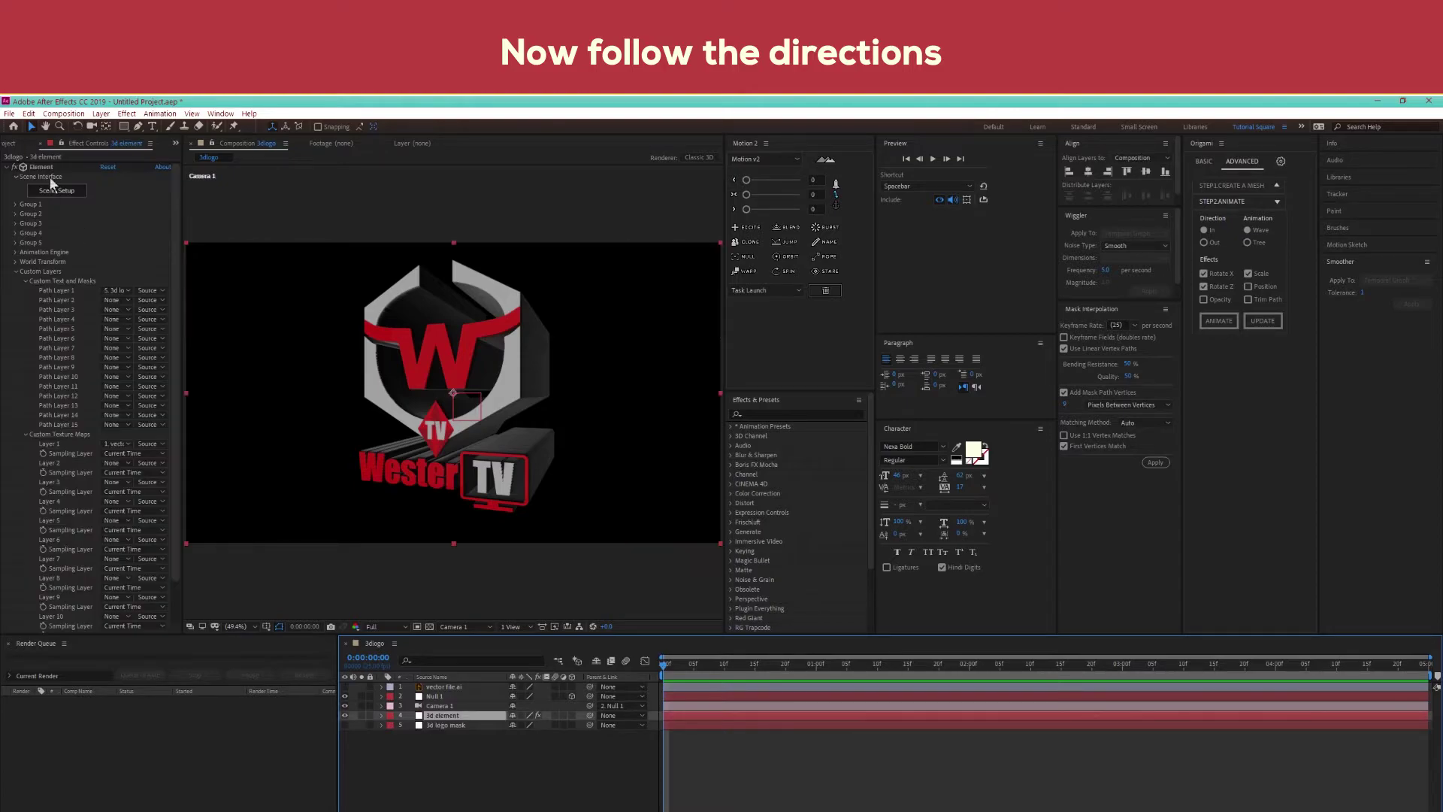
pyautogui.click(49, 191)
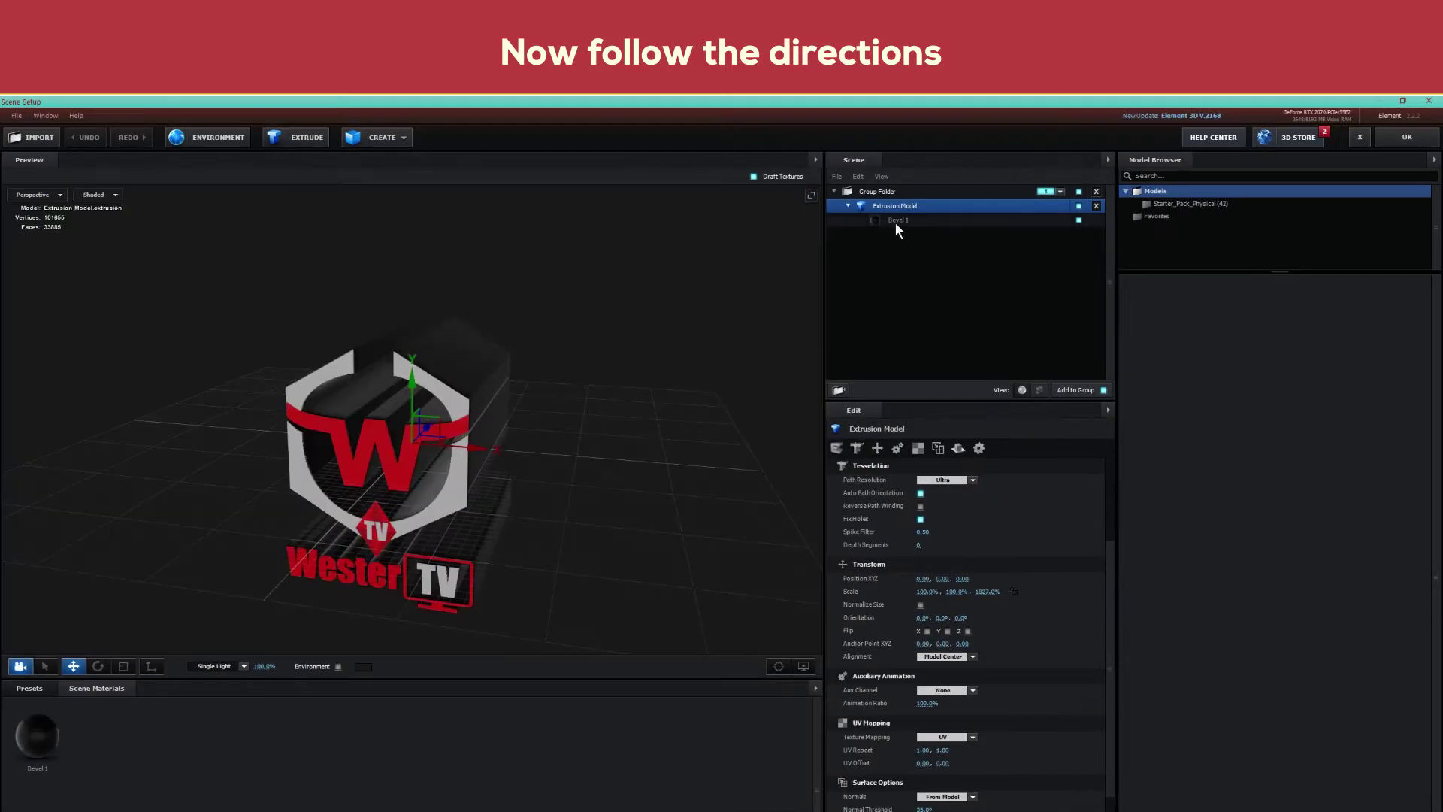
pyautogui.click(895, 222)
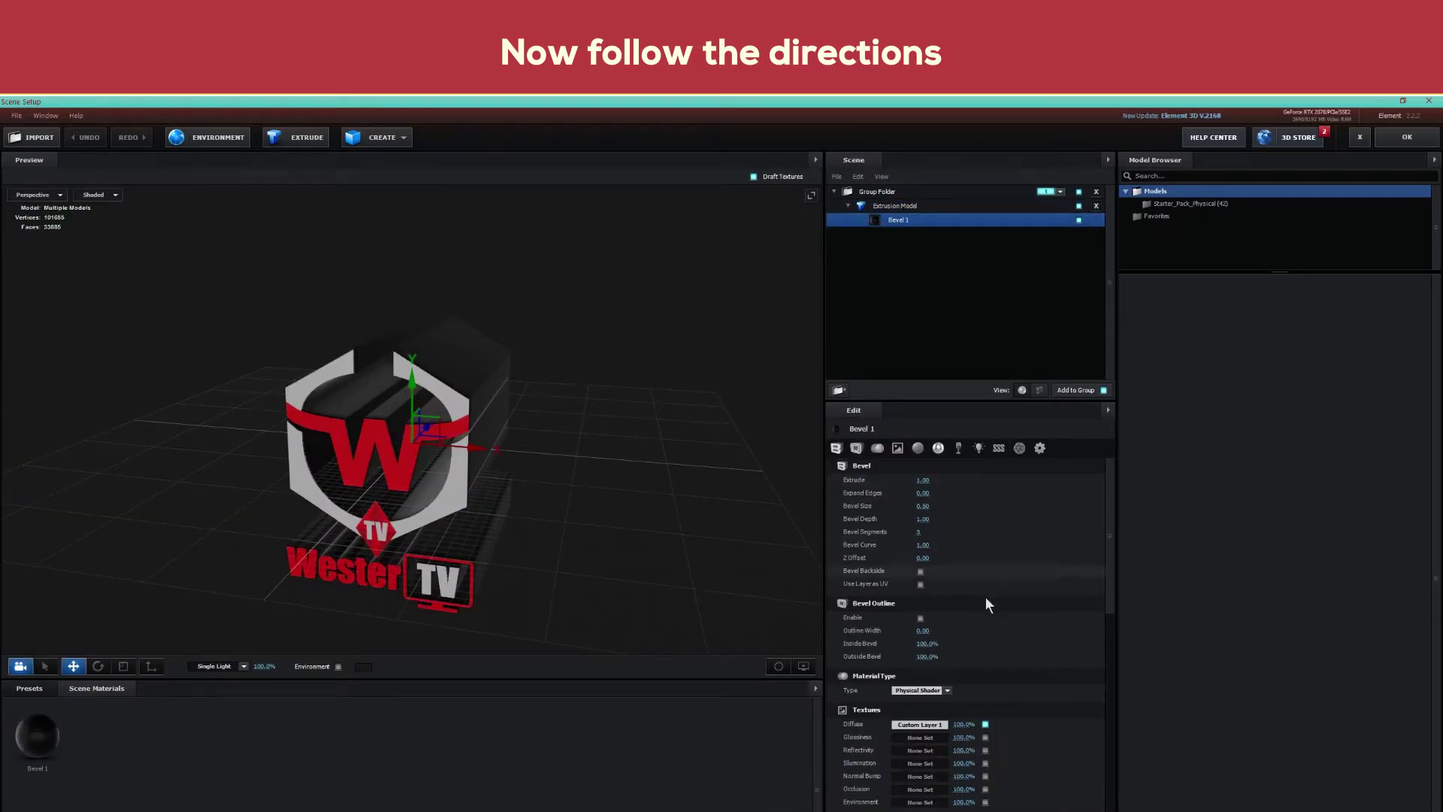
pyautogui.moveTo(623, 549)
pyautogui.mouseDown()
pyautogui.moveTo(574, 500)
pyautogui.moveTo(513, 538)
pyautogui.moveTo(580, 534)
pyautogui.mouseUp()
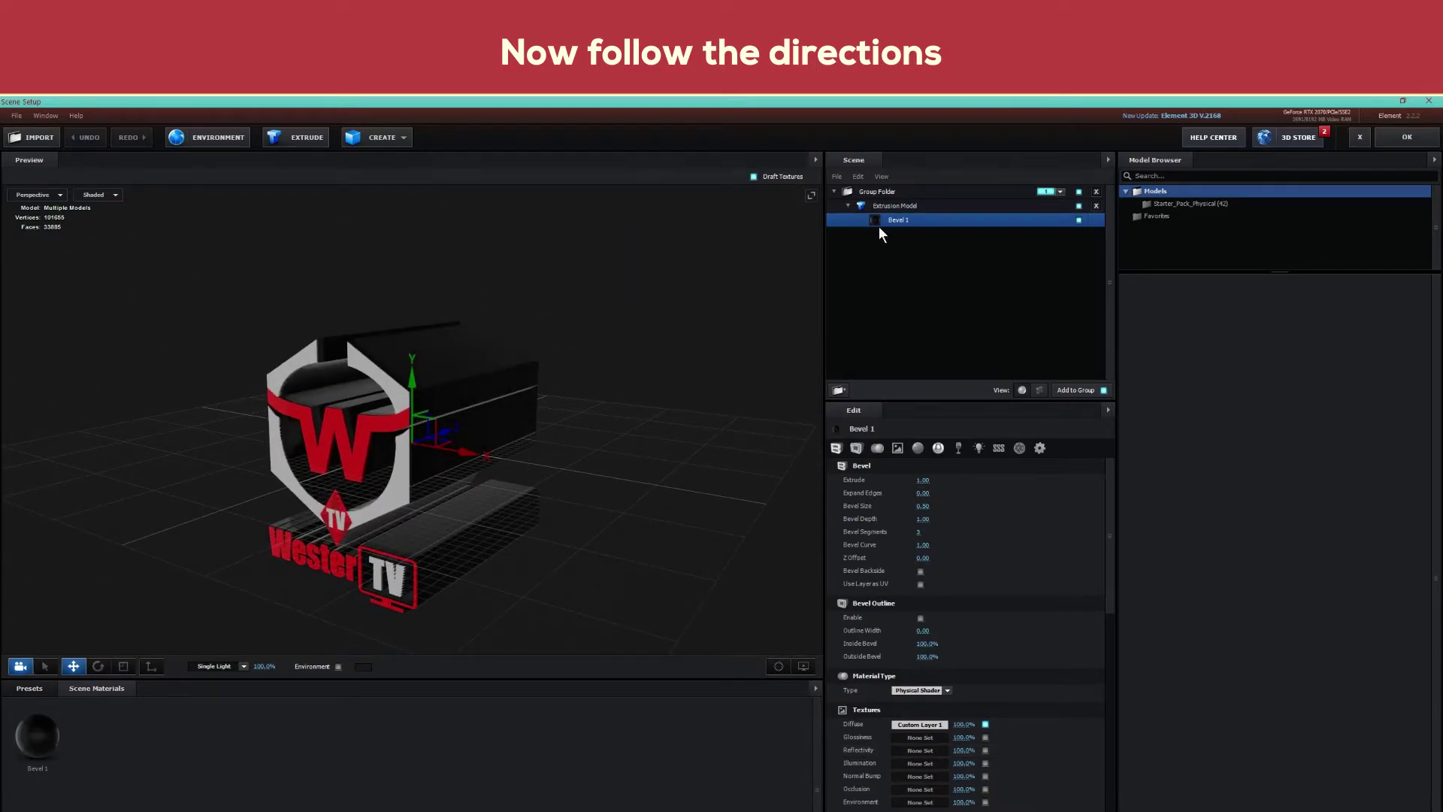
pyautogui.click(885, 205)
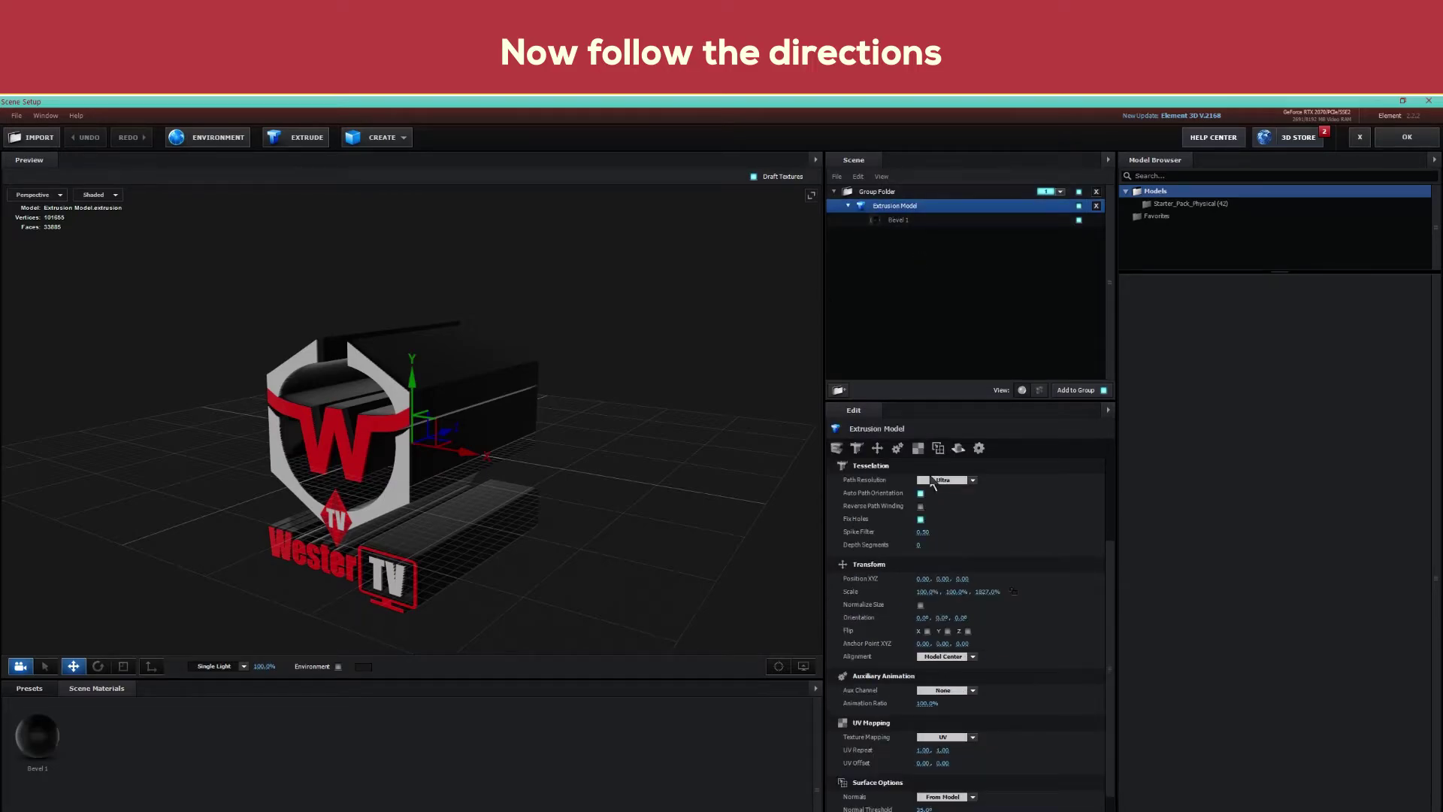
pyautogui.click(836, 448)
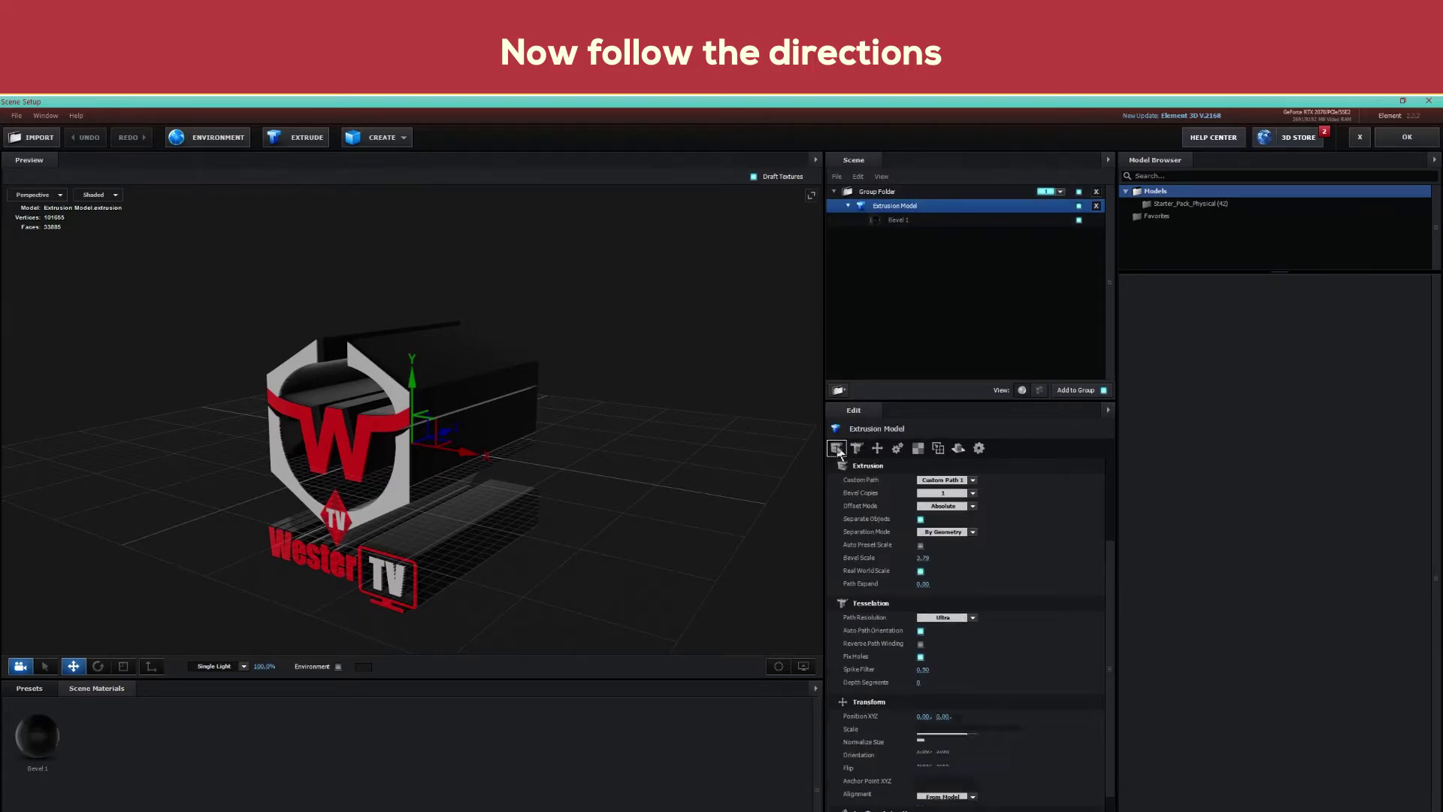
# Set Bevel Copies to 2 and give Bevel 2 Expand Edges 1.20 and Z Offset -0.02
pyautogui.click(942, 493)
pyautogui.click(935, 511)
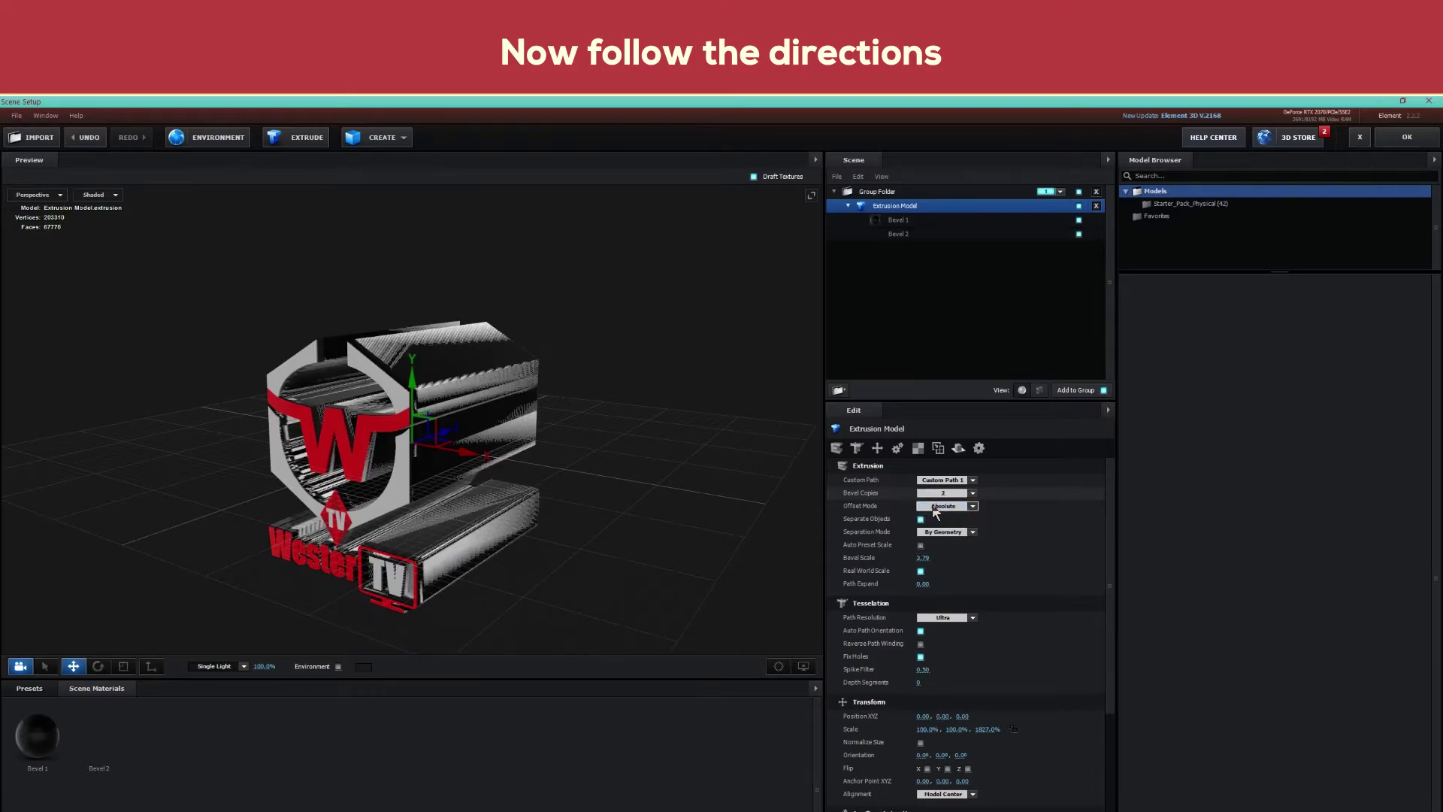
pyautogui.click(898, 234)
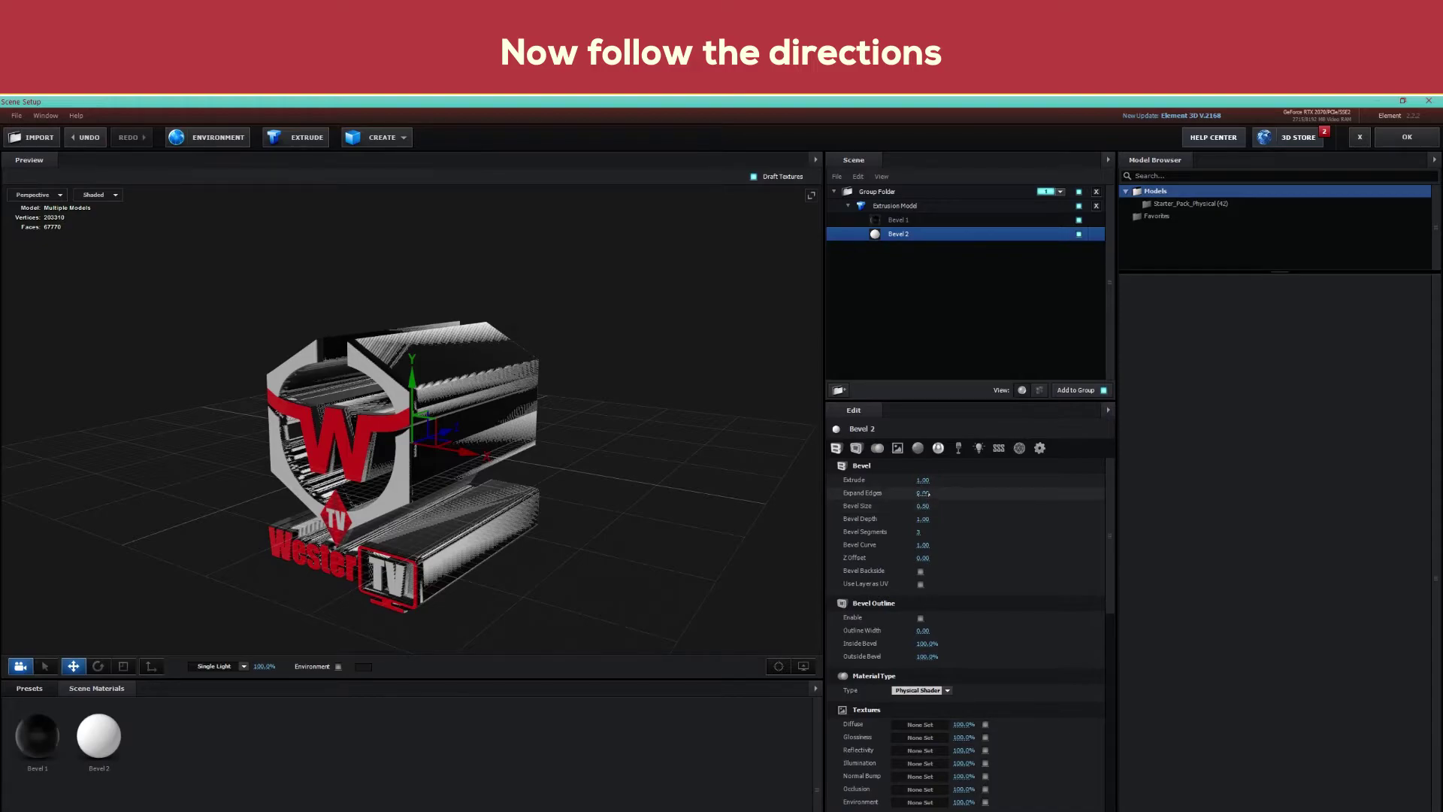
pyautogui.moveTo(928, 494); pyautogui.dragTo(984, 487)
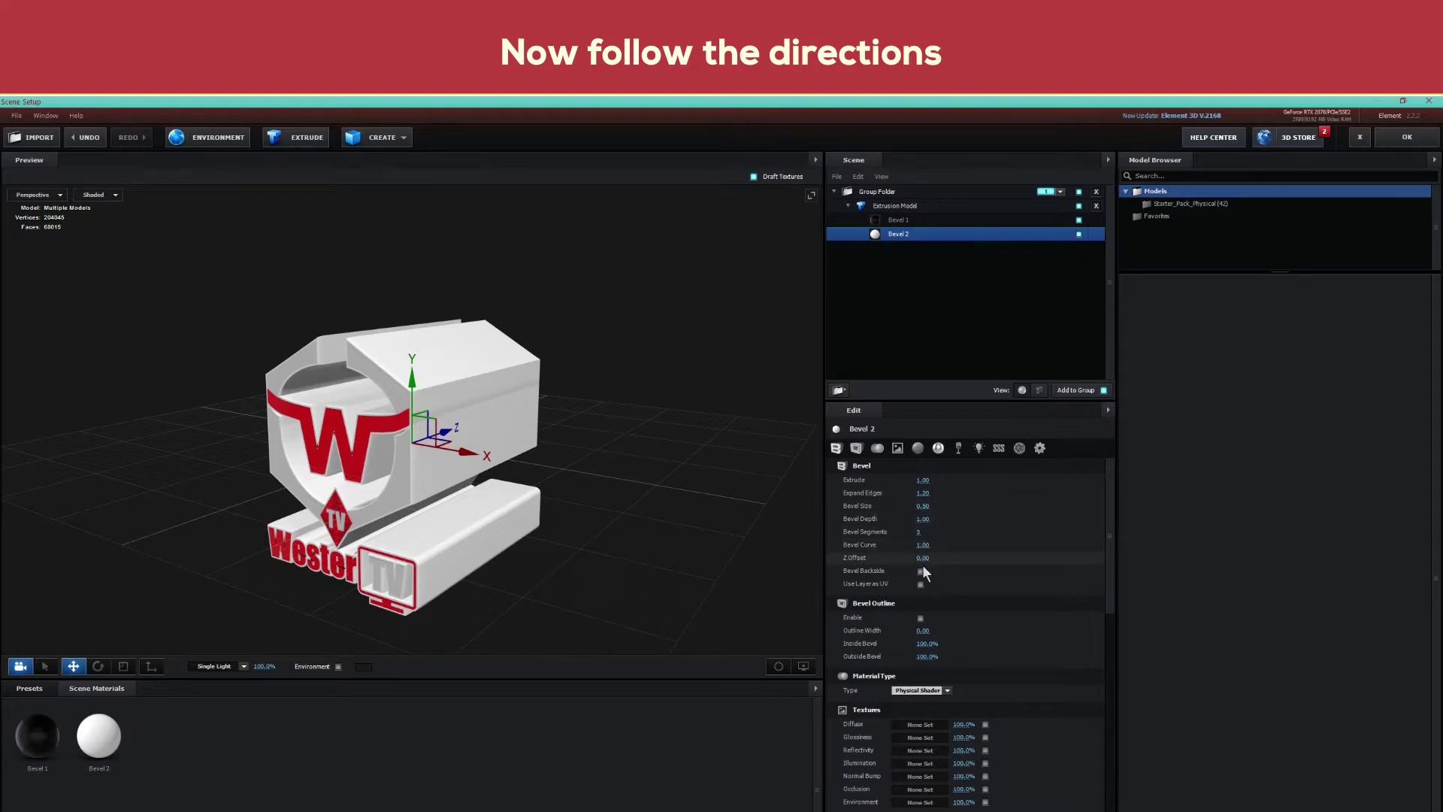
pyautogui.moveTo(923, 558); pyautogui.dragTo(914, 558)
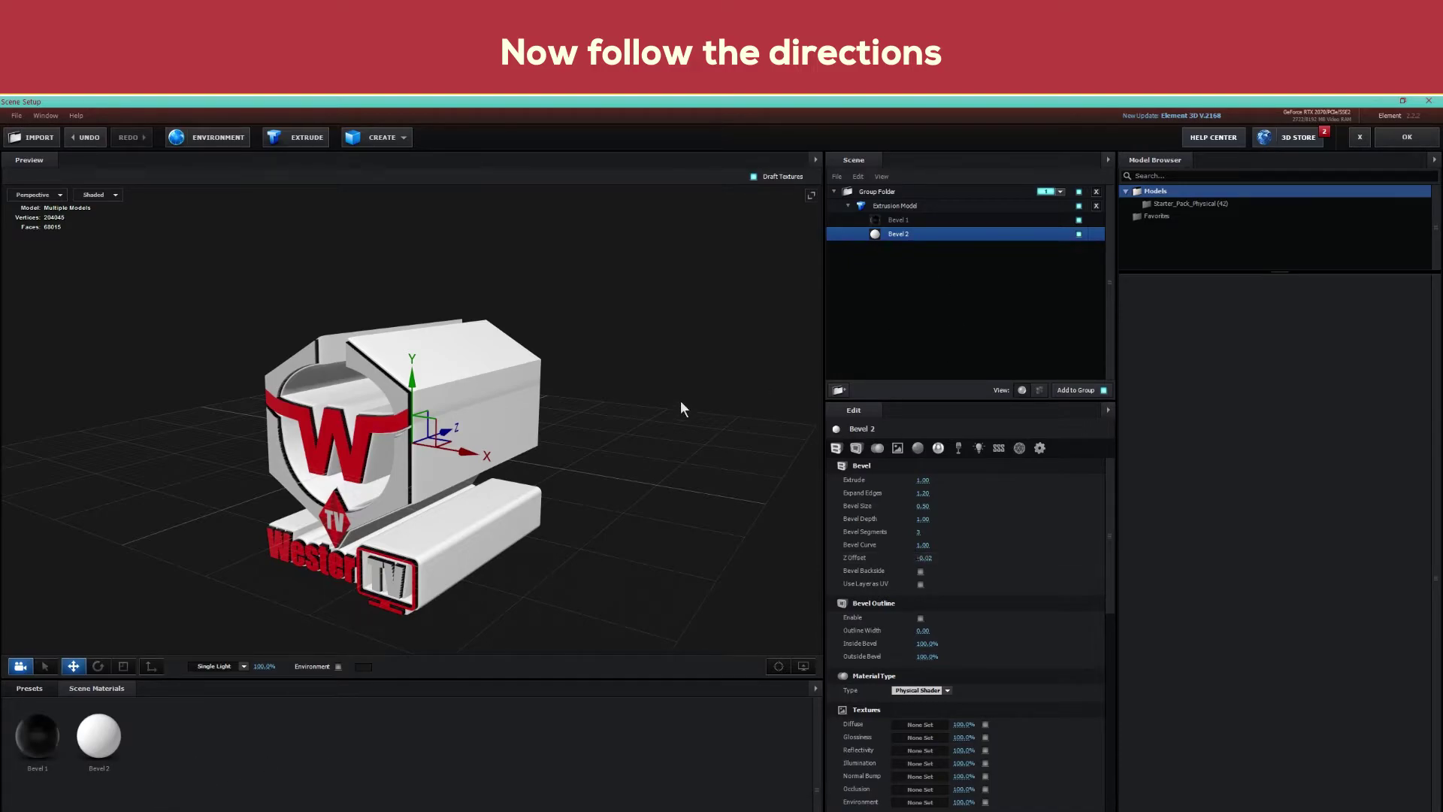
pyautogui.click(855, 449)
# Give the Bevel 2 material a red diffuse colour (CB1313)
pyautogui.click(877, 448)
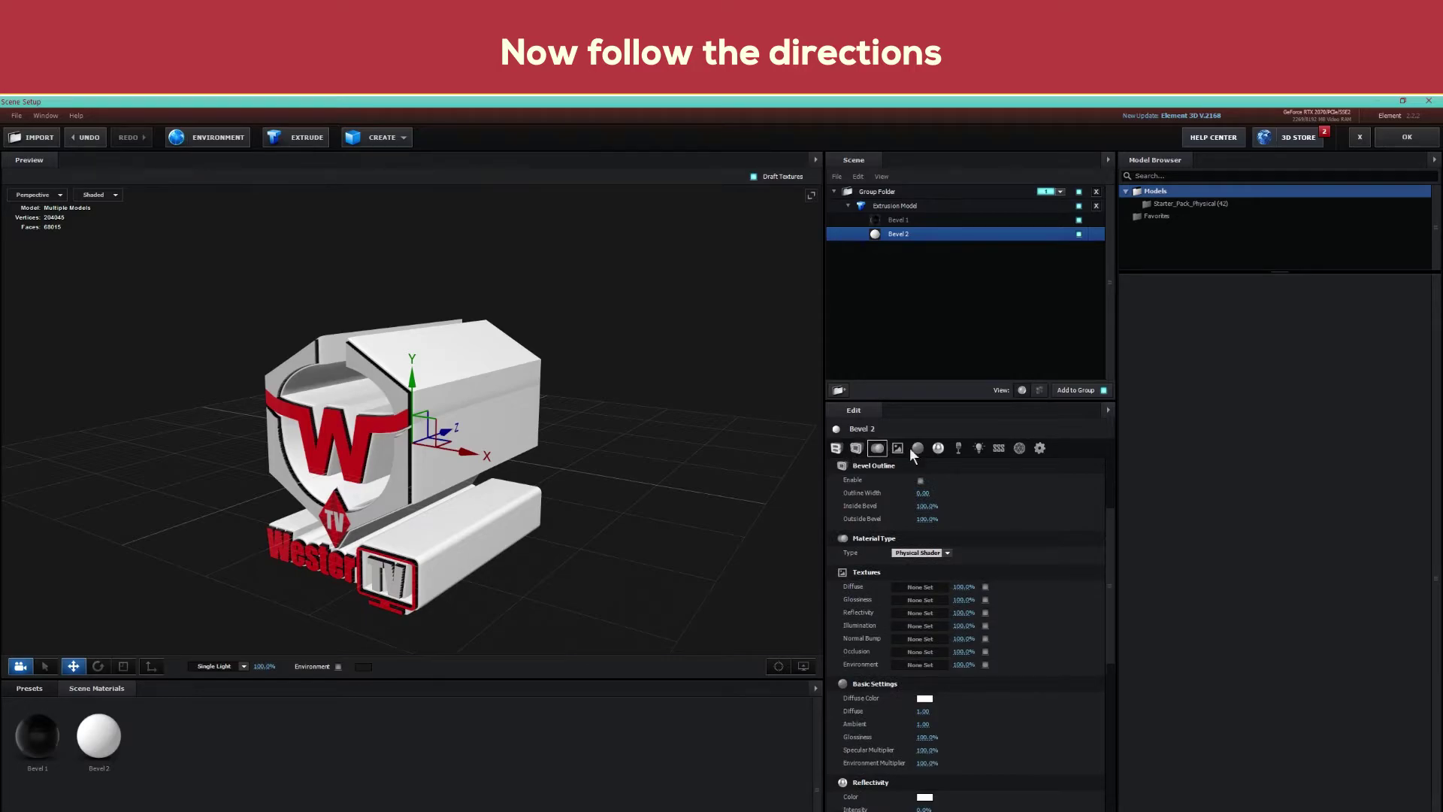
pyautogui.doubleClick(895, 233)
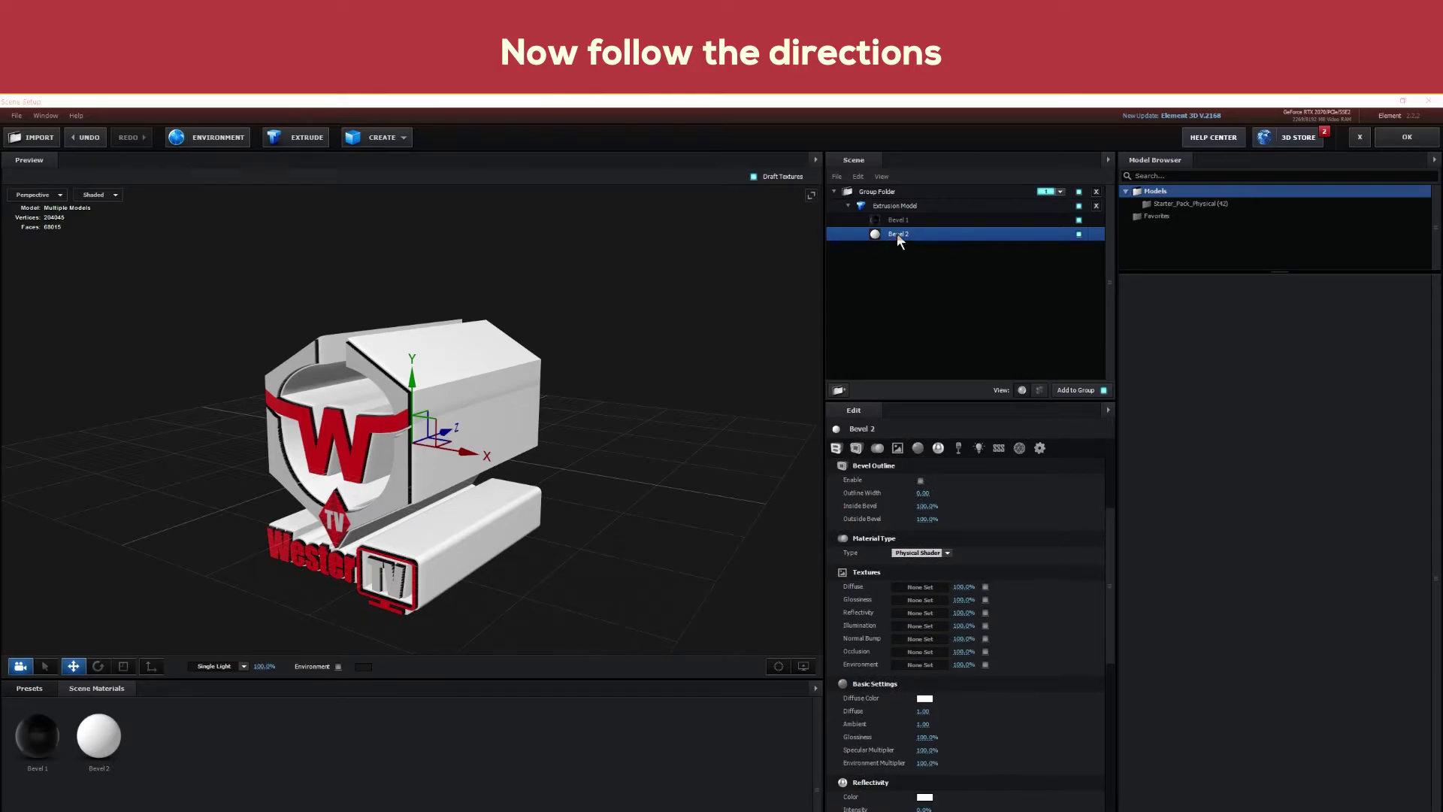
pyautogui.click(760, 517)
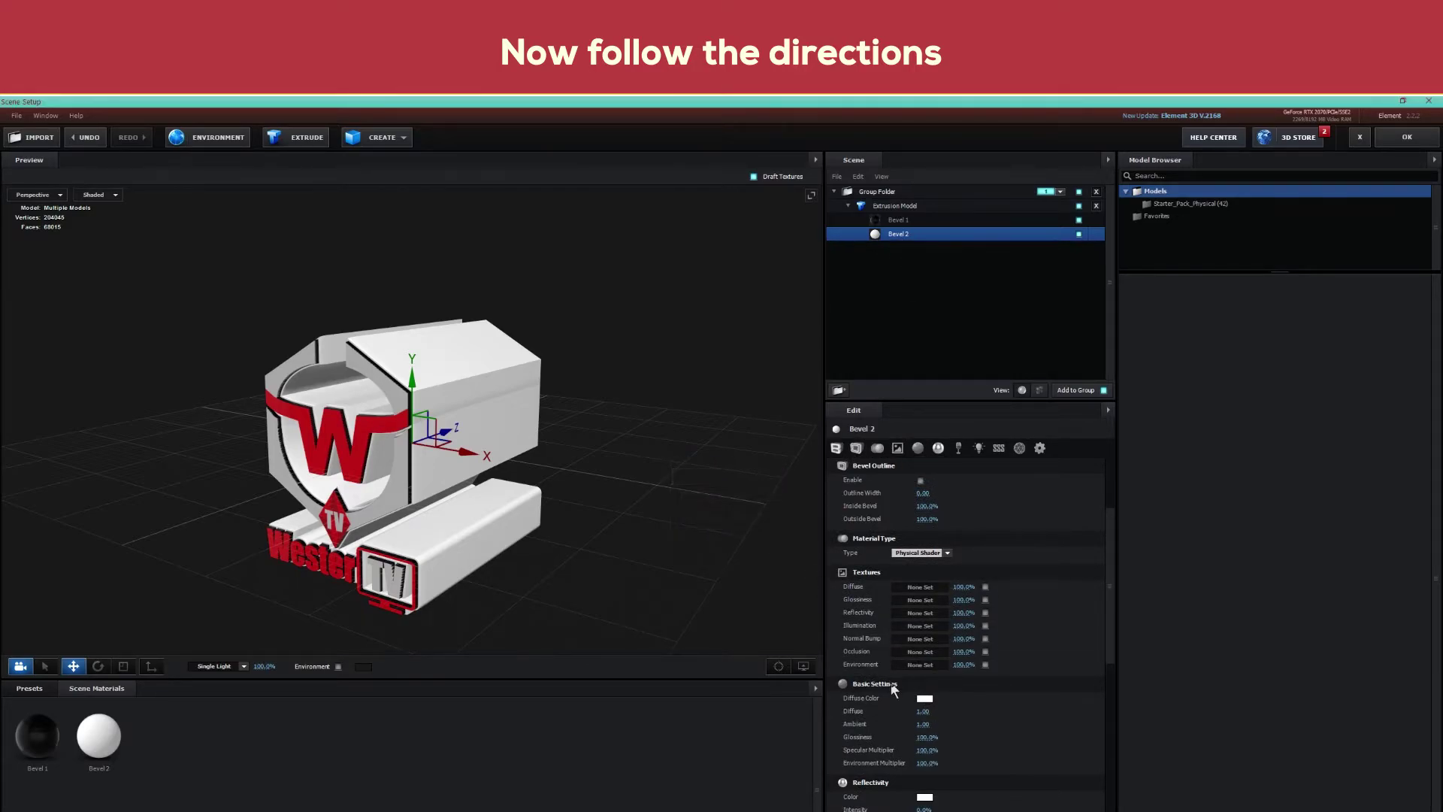
pyautogui.click(924, 699)
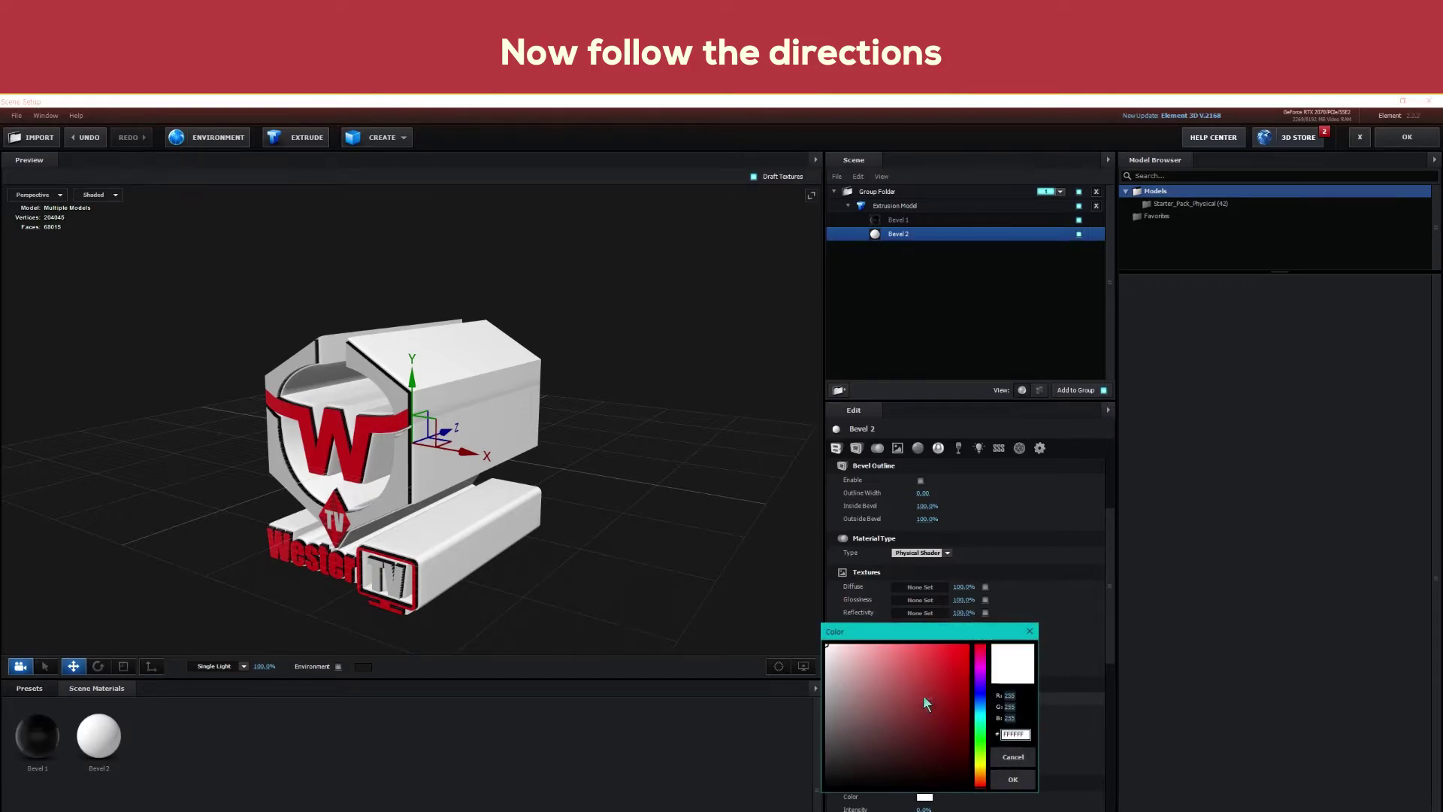
pyautogui.moveTo(898, 677); pyautogui.dragTo(955, 673)
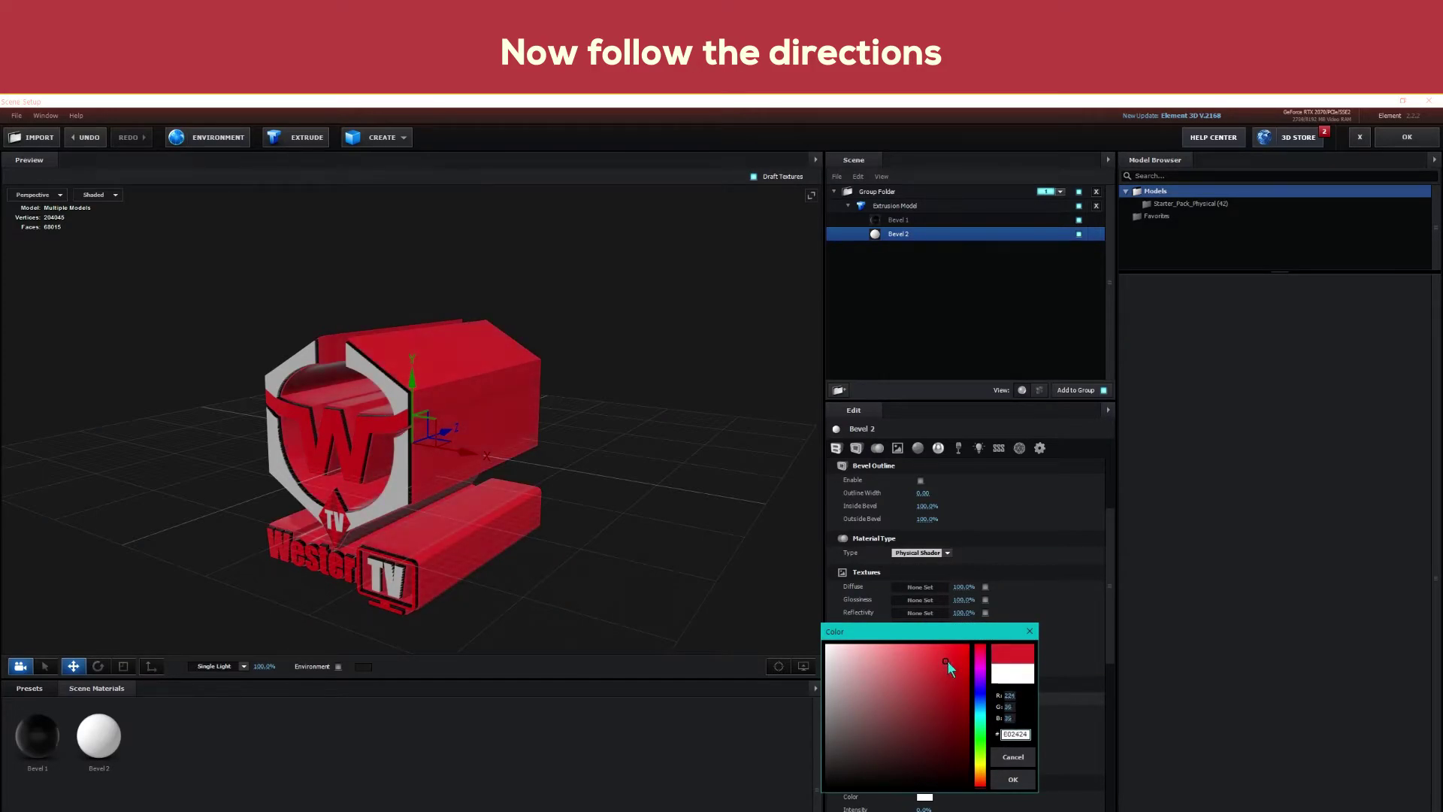
pyautogui.click(1013, 779)
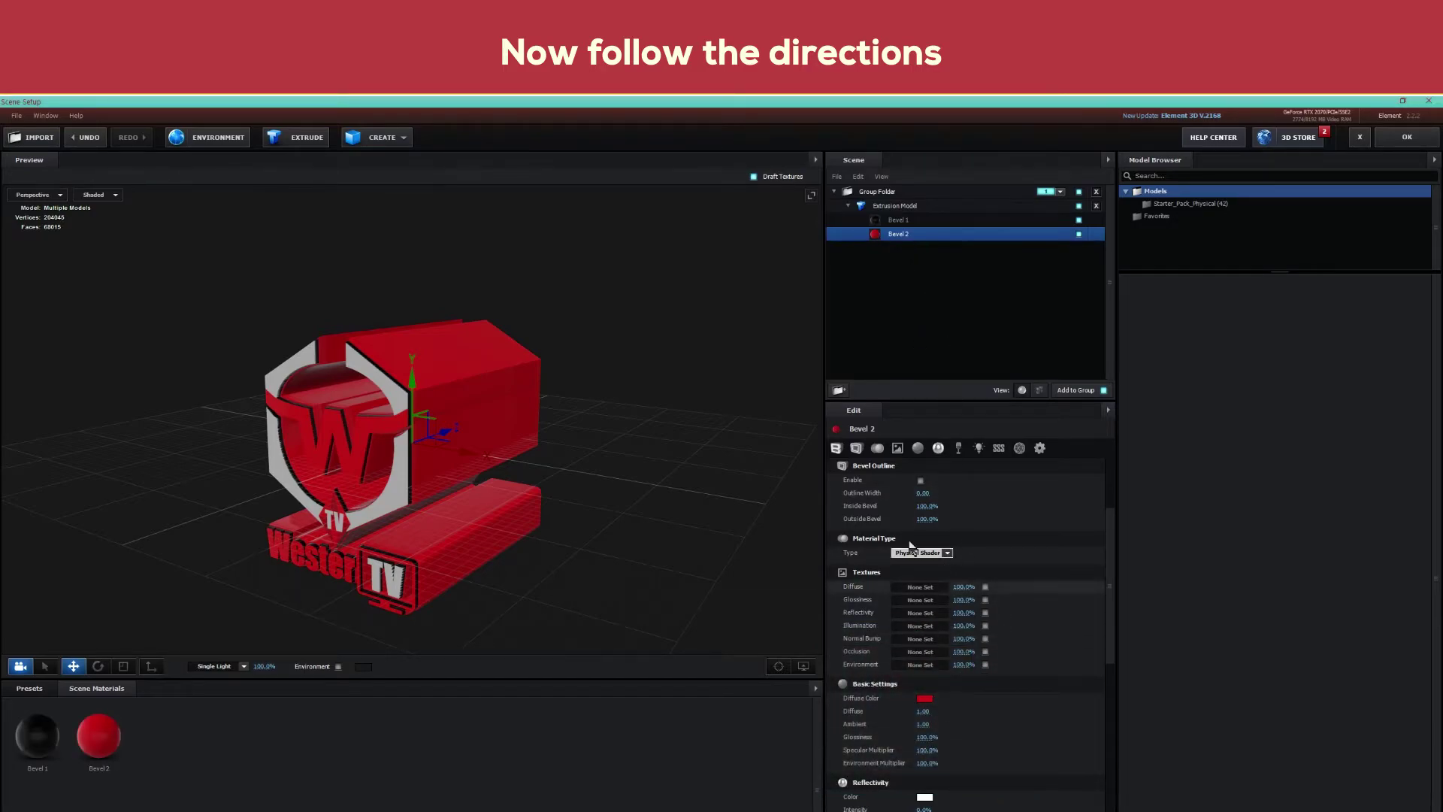
# Set Bevel 2's glossiness to 92%
pyautogui.moveTo(925, 736)
pyautogui.mouseDown()
pyautogui.moveTo(893, 736)
pyautogui.moveTo(944, 741)
pyautogui.mouseUp()
pyautogui.moveTo(466, 526); pyautogui.dragTo(502, 510)
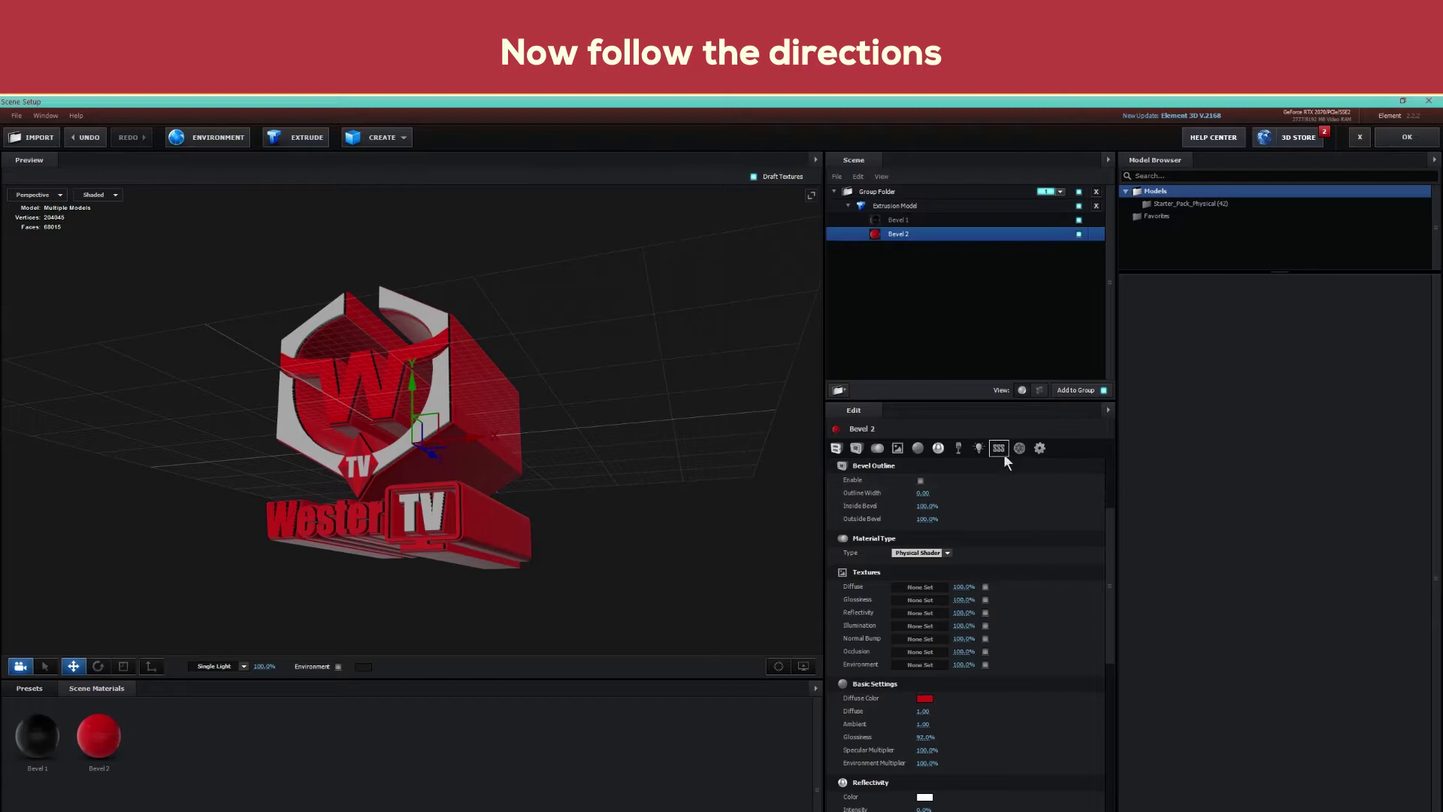
pyautogui.click(963, 451)
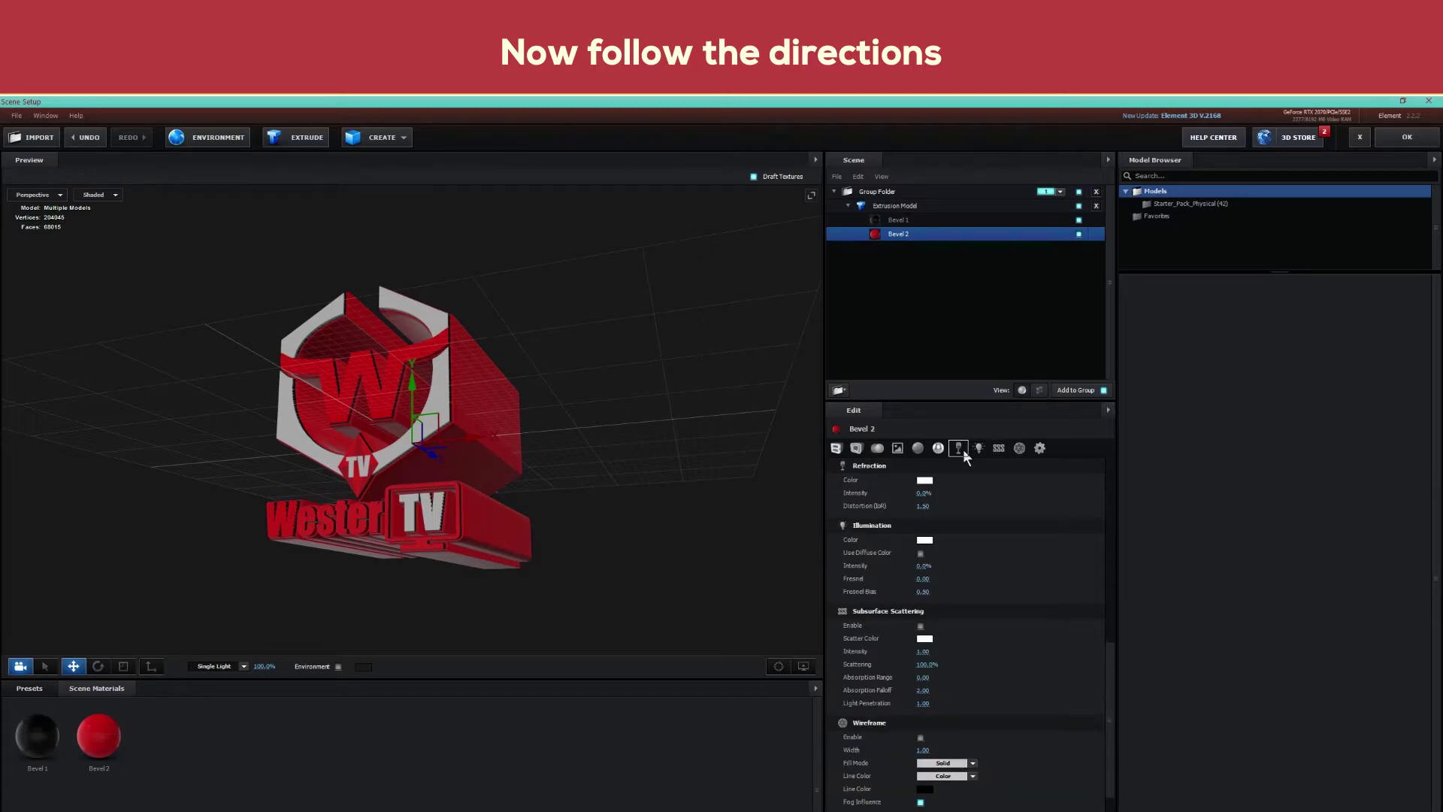
pyautogui.click(1035, 449)
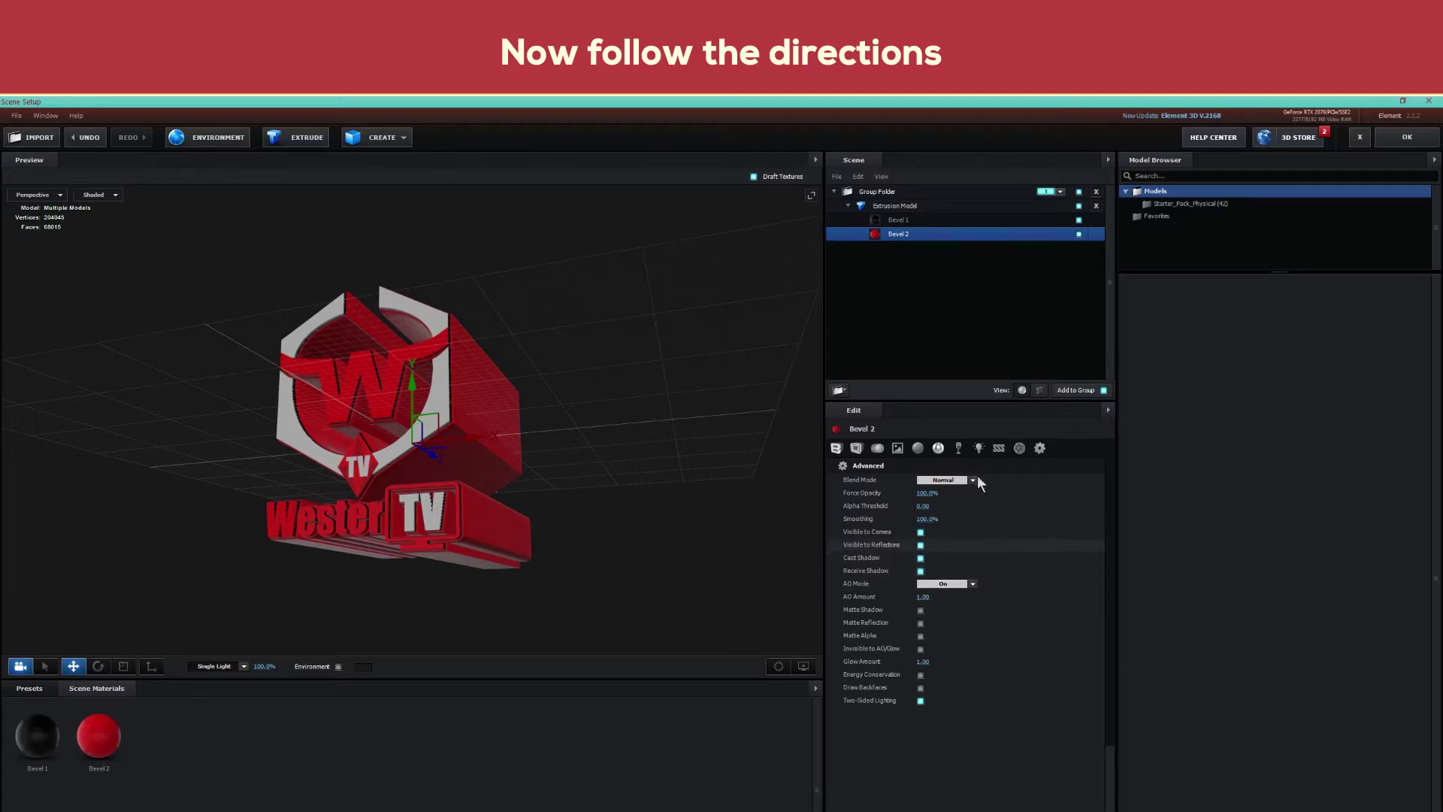
# Try Spherical and Mirror Surface reflect modes on the extrusion model, then settle on Environment
pyautogui.click(894, 205)
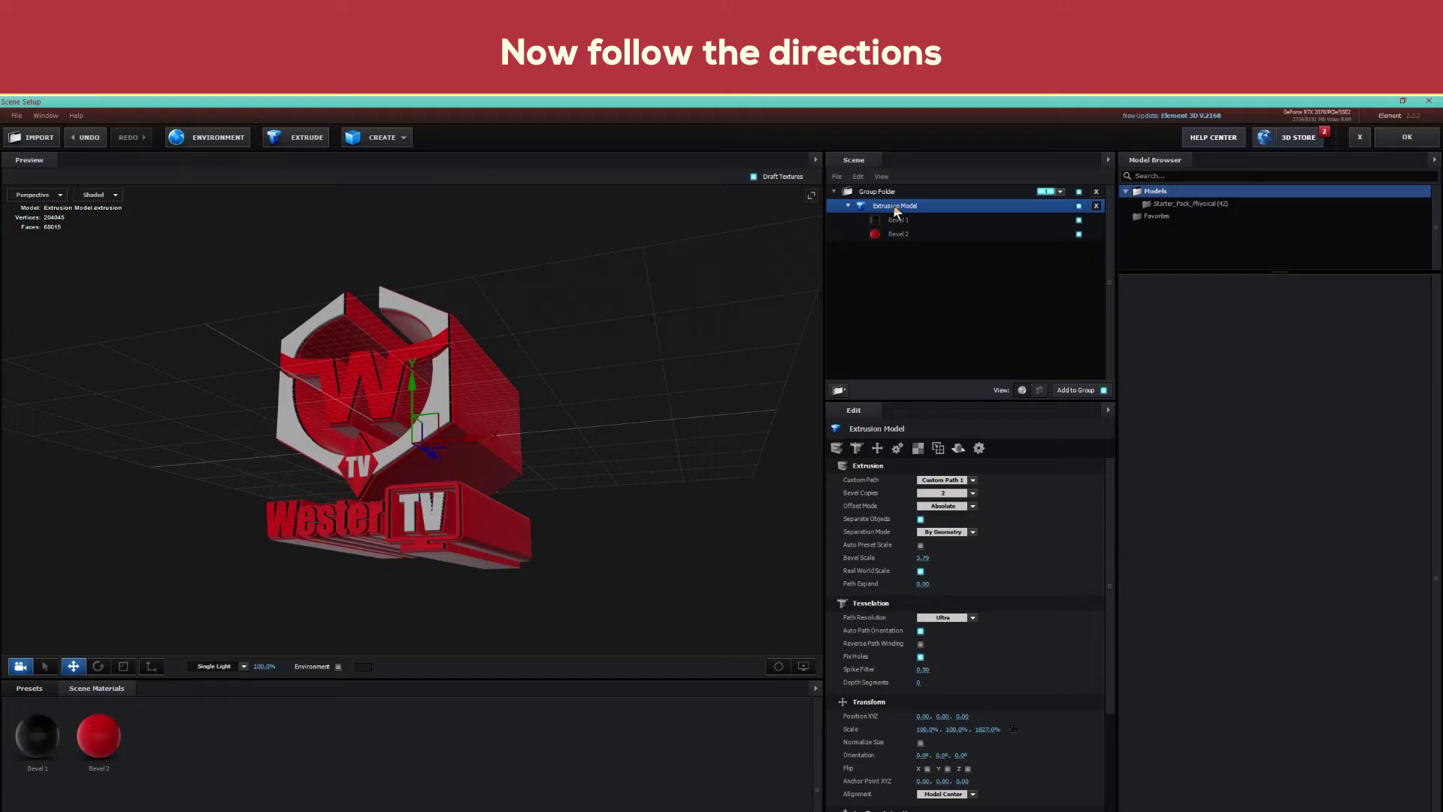
pyautogui.click(959, 449)
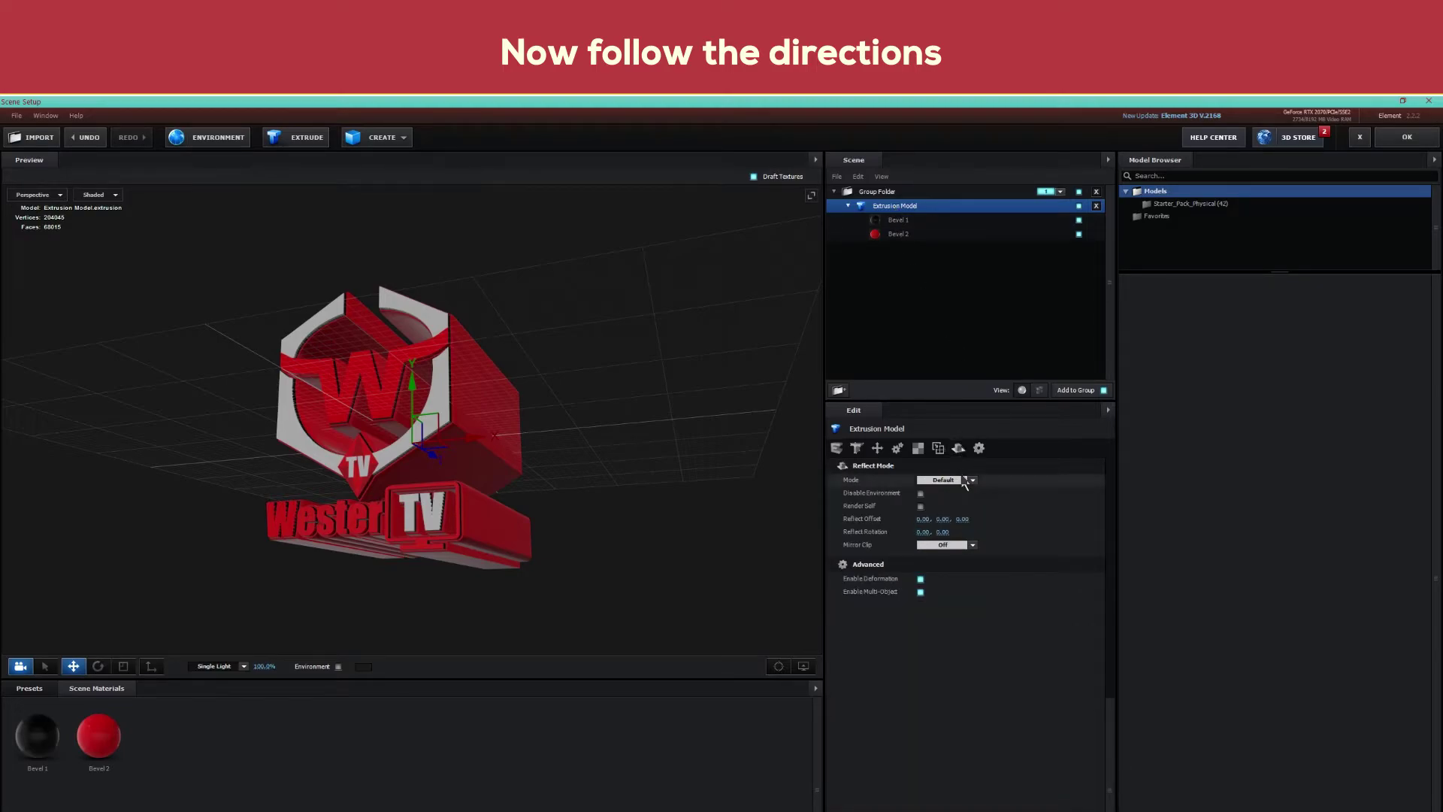
pyautogui.click(960, 481)
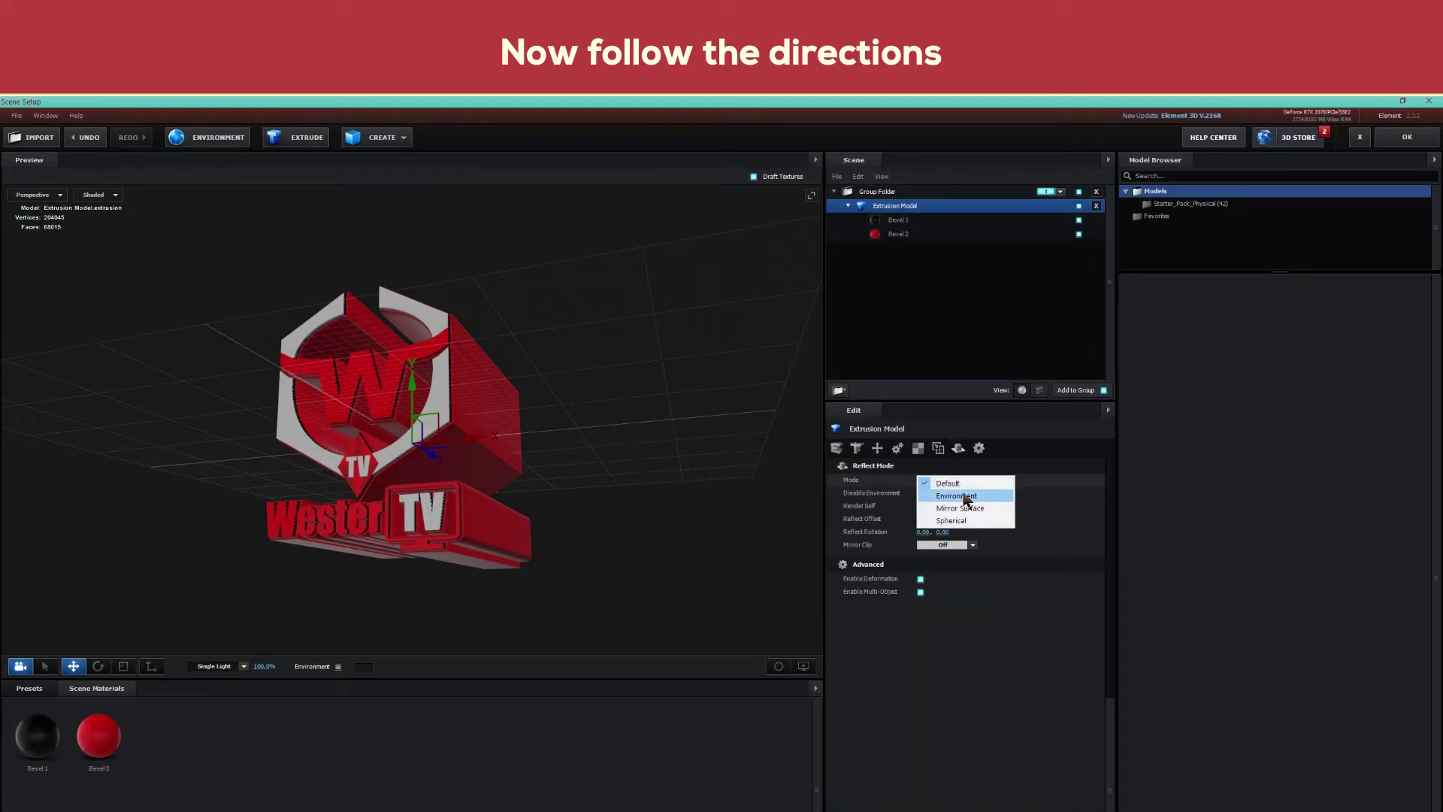
pyautogui.click(968, 520)
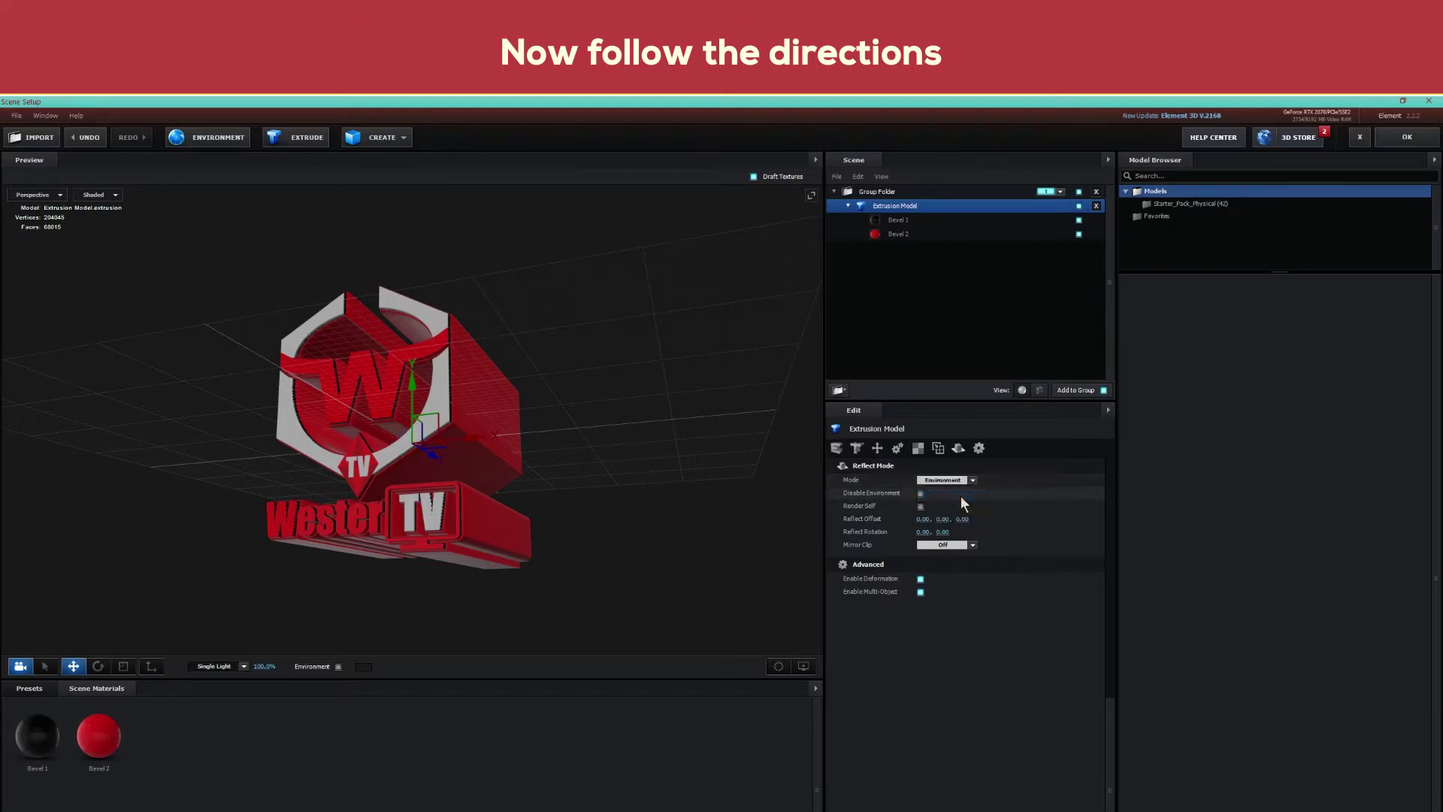
pyautogui.click(961, 483)
pyautogui.click(964, 508)
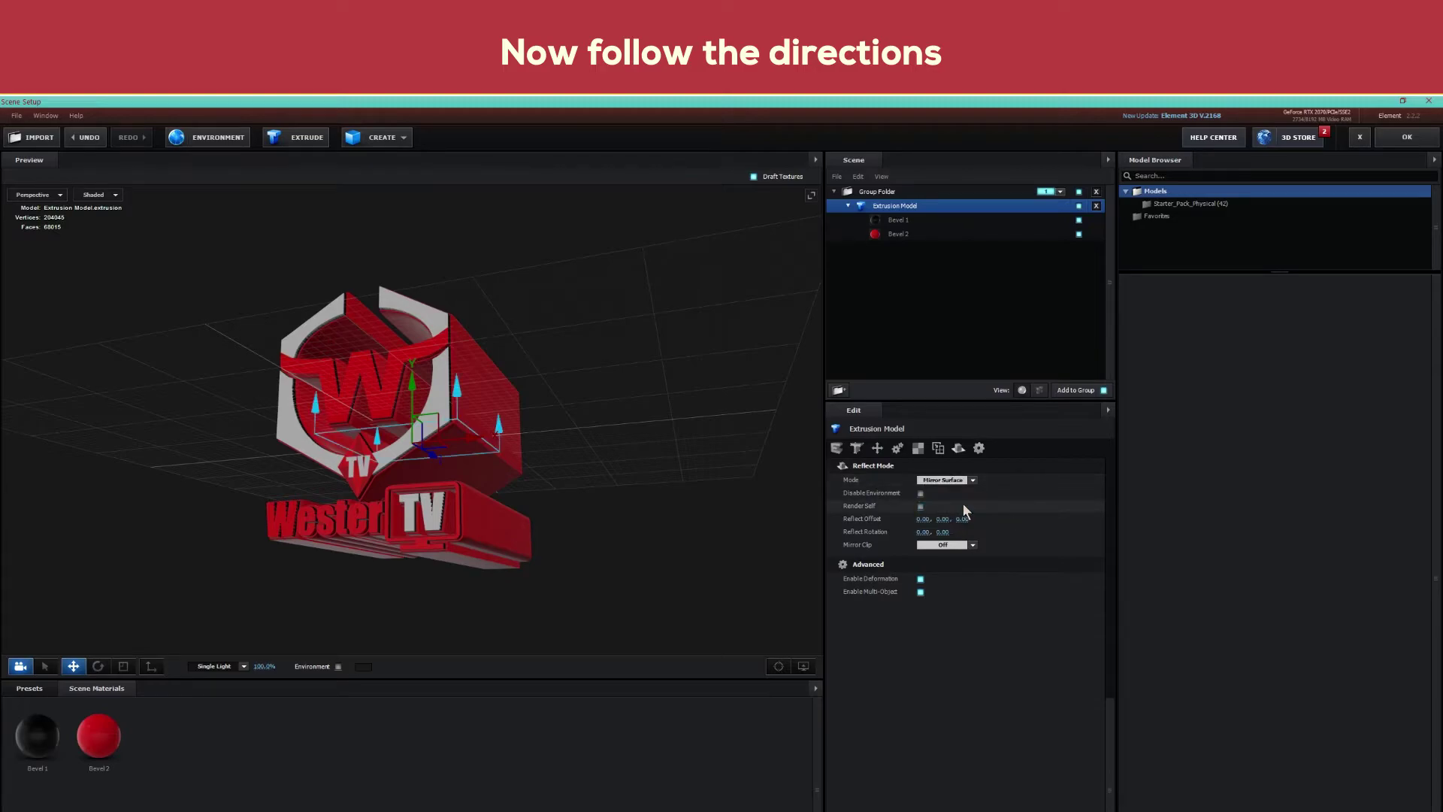
pyautogui.click(959, 482)
pyautogui.click(957, 495)
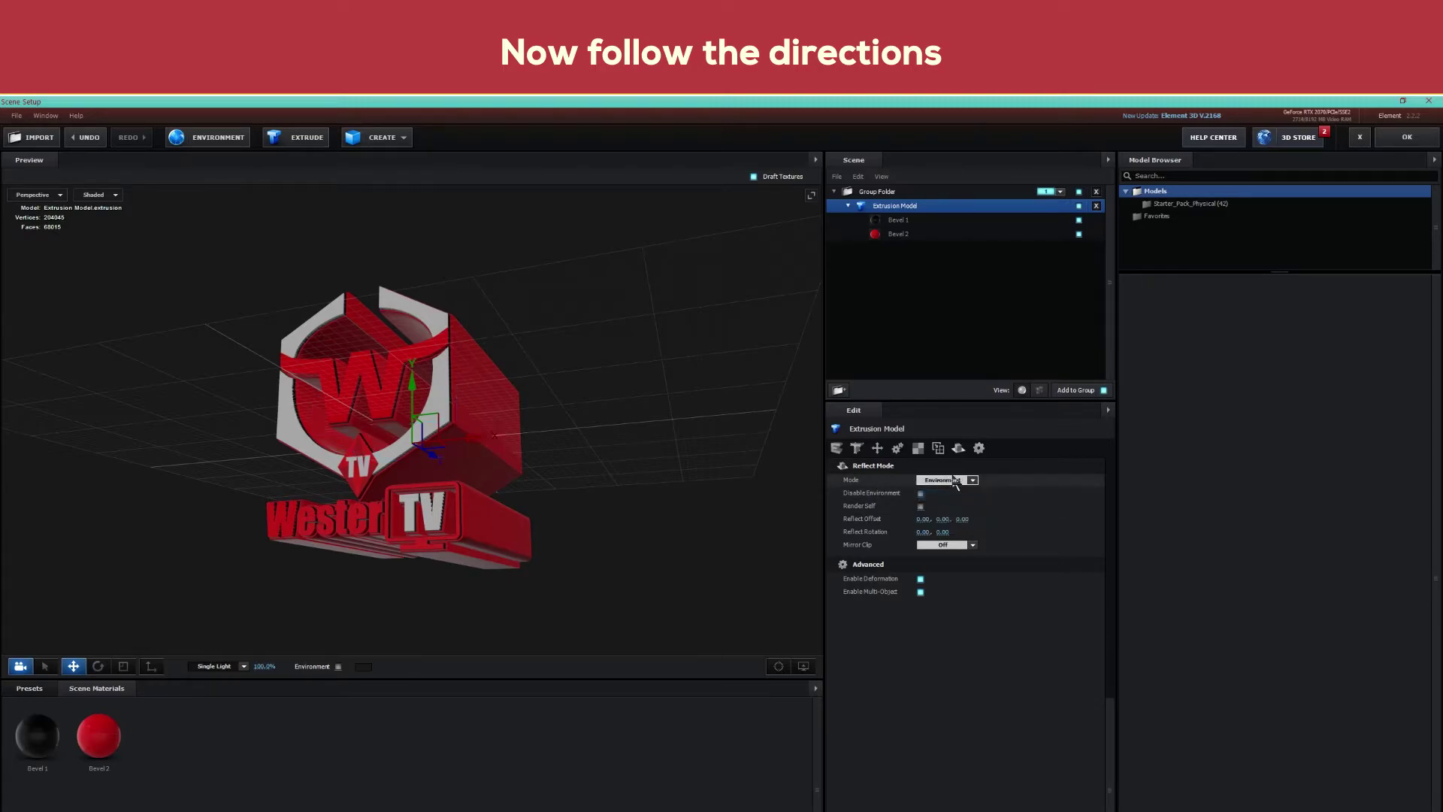
# Toggle Disable Environment off and back on, then apply the scene setup
pyautogui.click(920, 494)
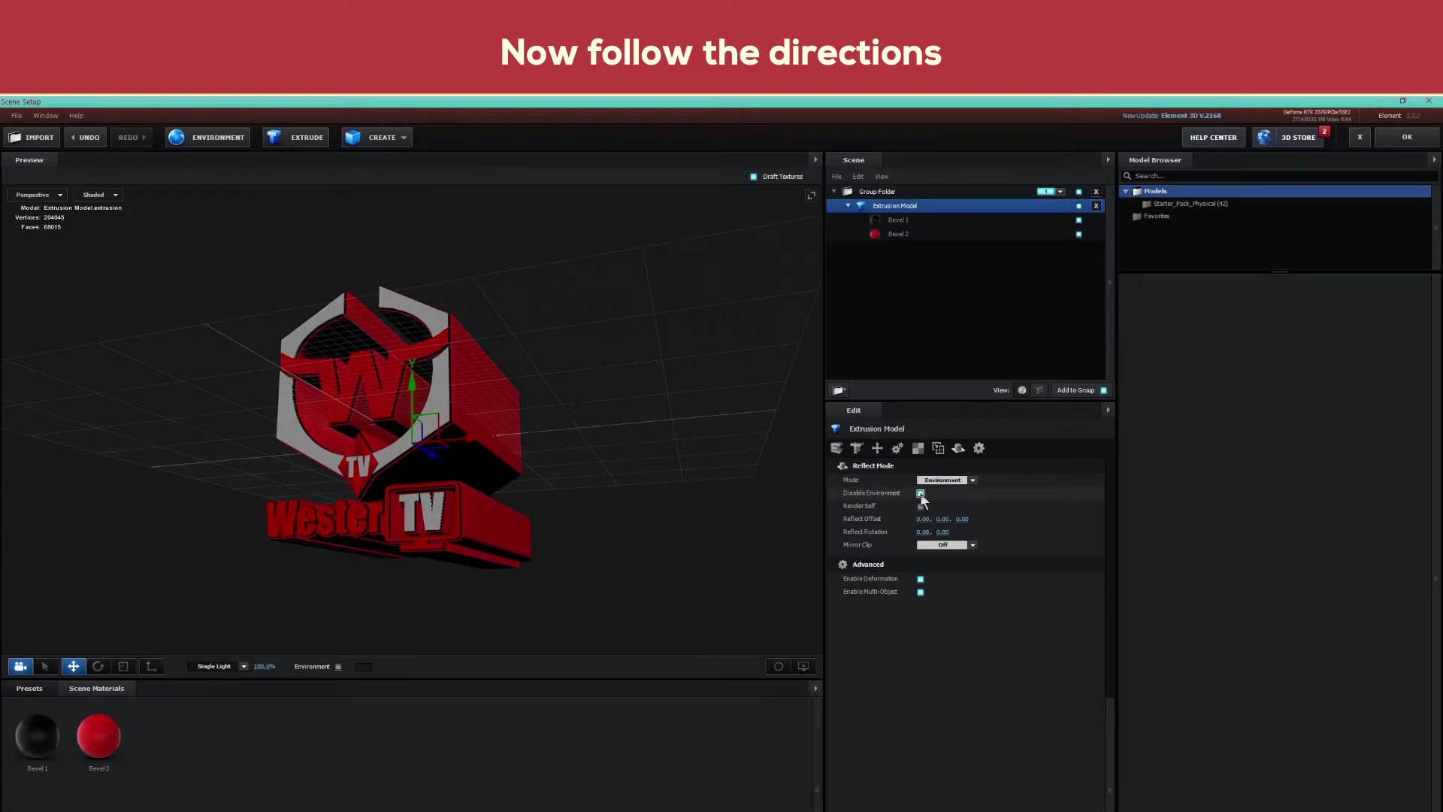
pyautogui.click(920, 494)
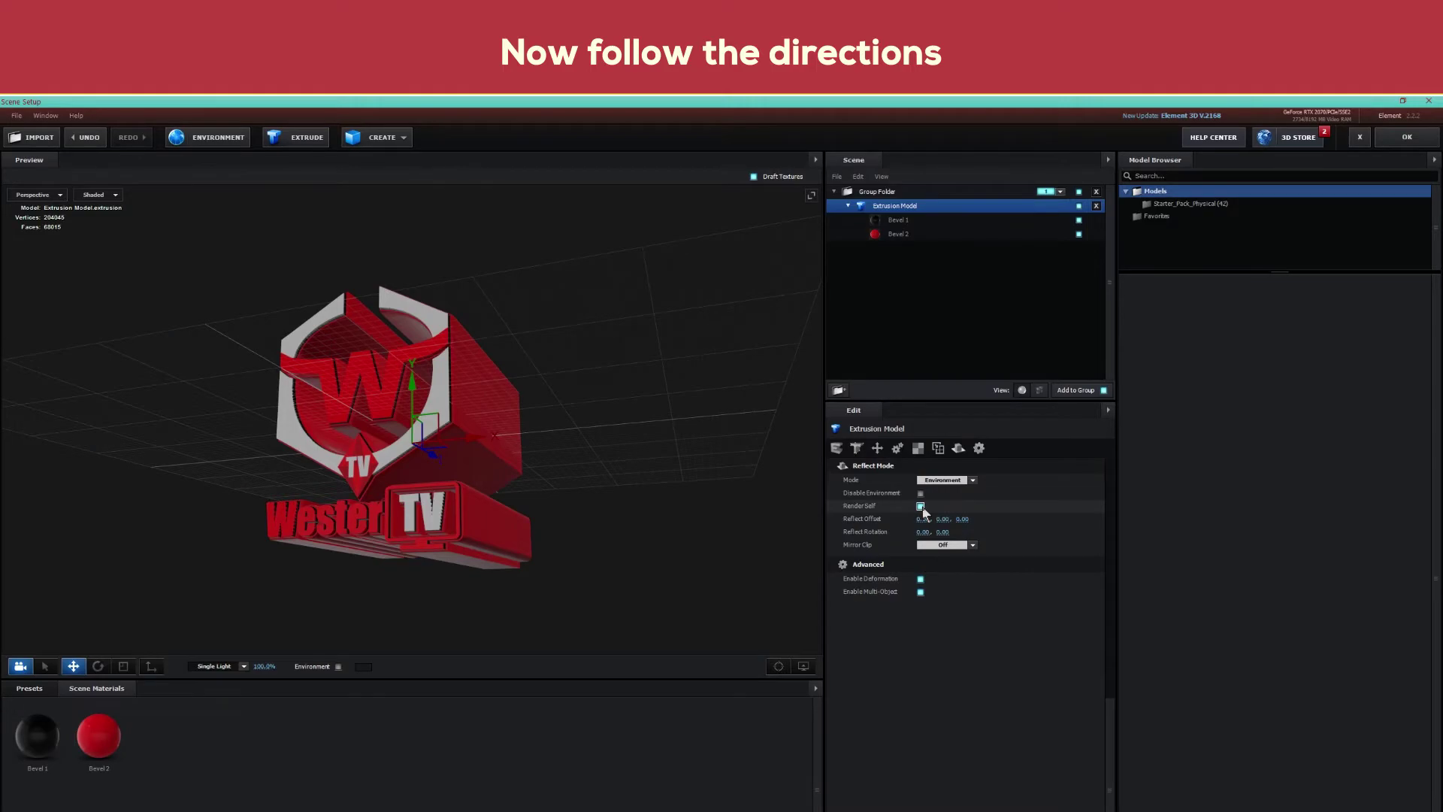
pyautogui.click(1389, 136)
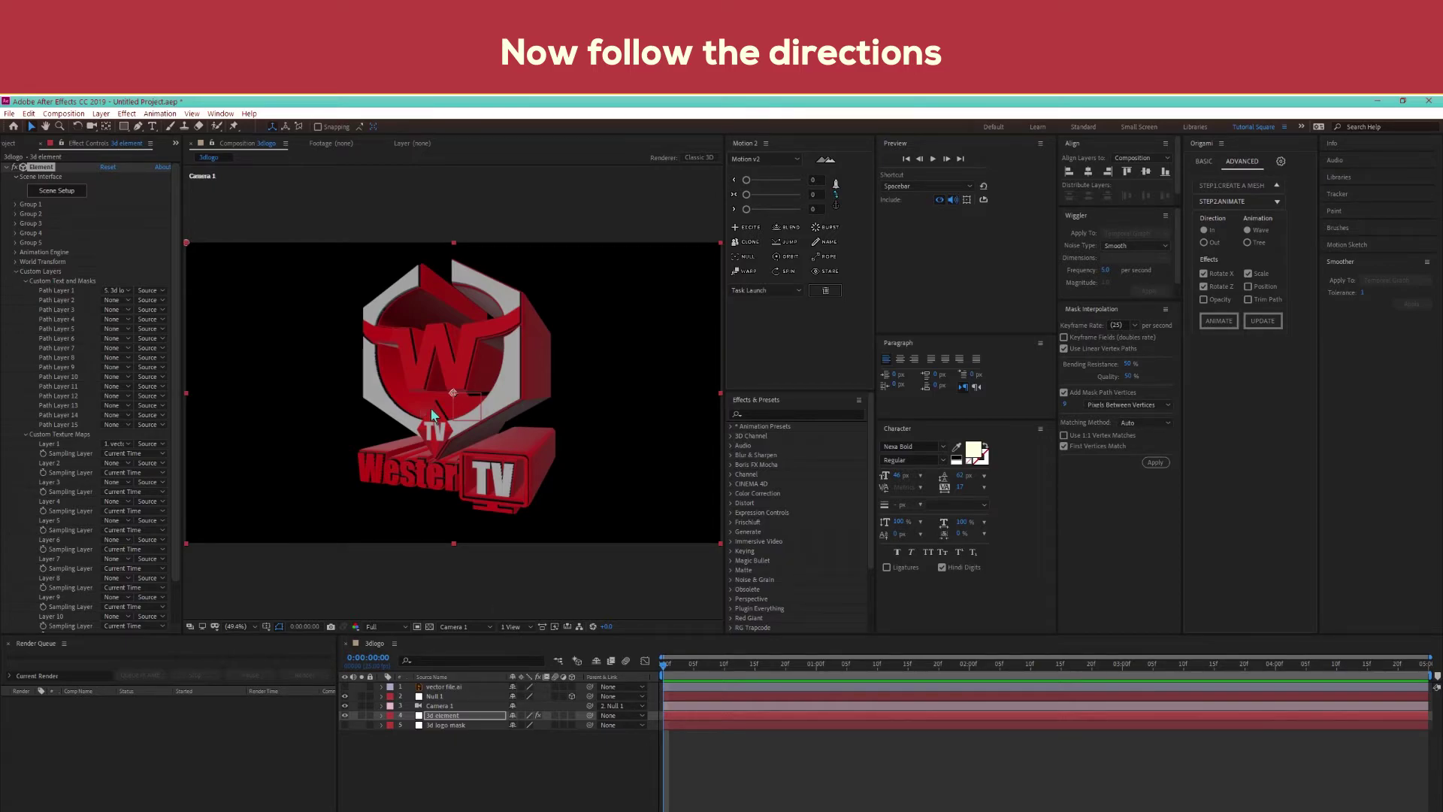
# Reopen Element 3D Scene Setup and select the Bevel 2 material
pyautogui.click(158, 214)
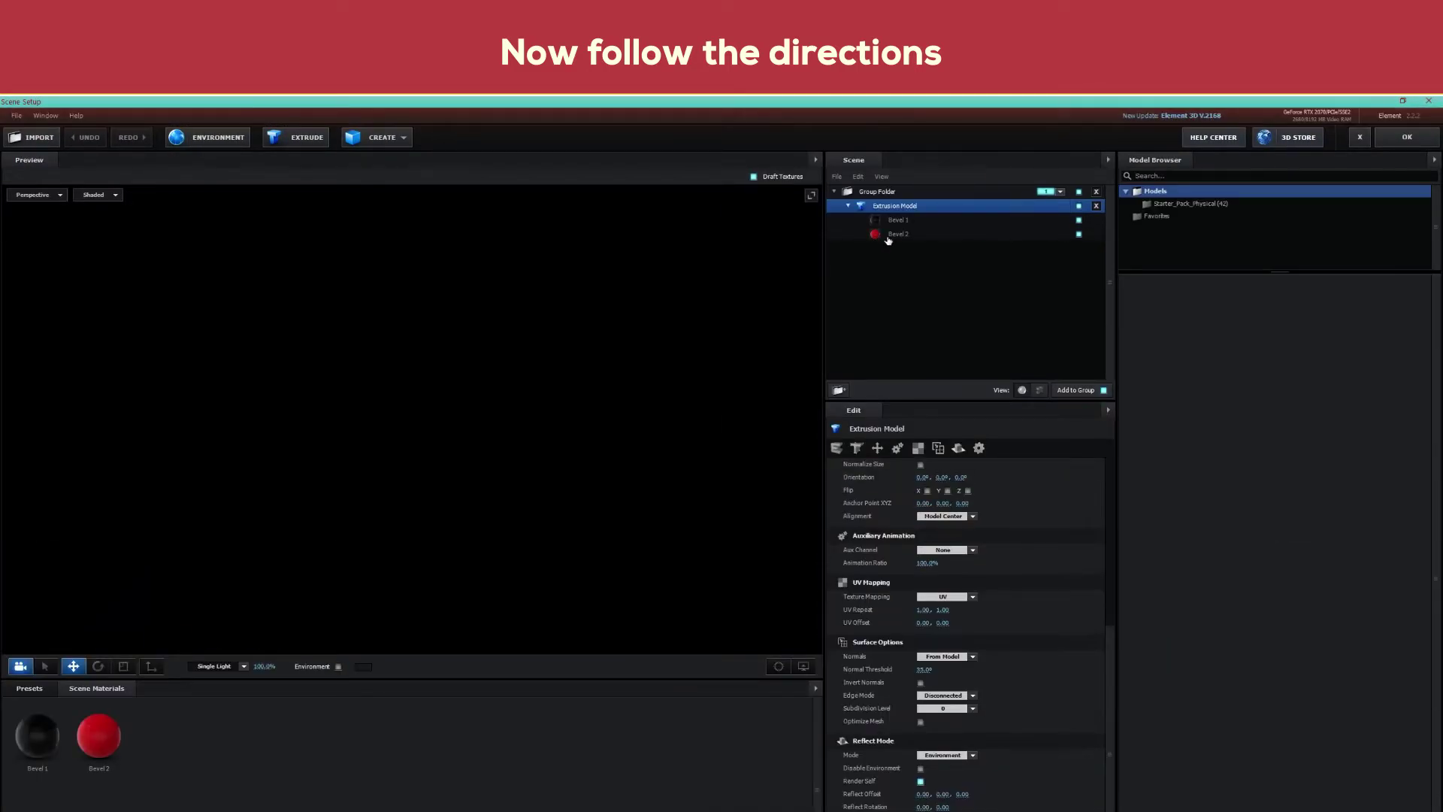
pyautogui.click(899, 233)
# Set Bevel 2's diffuse colour to grey and try the Stylized and Dramatic lighting presets
pyautogui.click(932, 753)
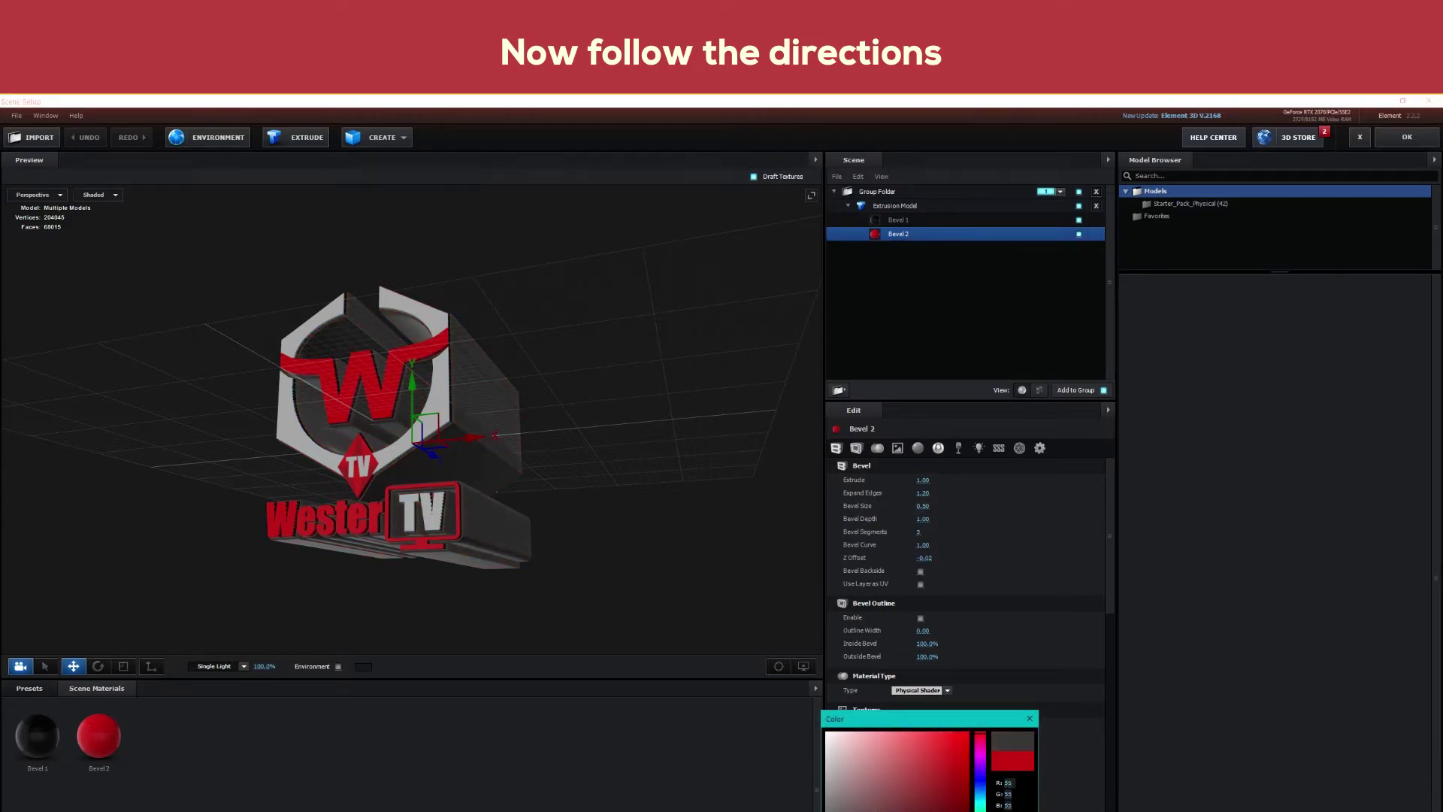
pyautogui.press('Escape')
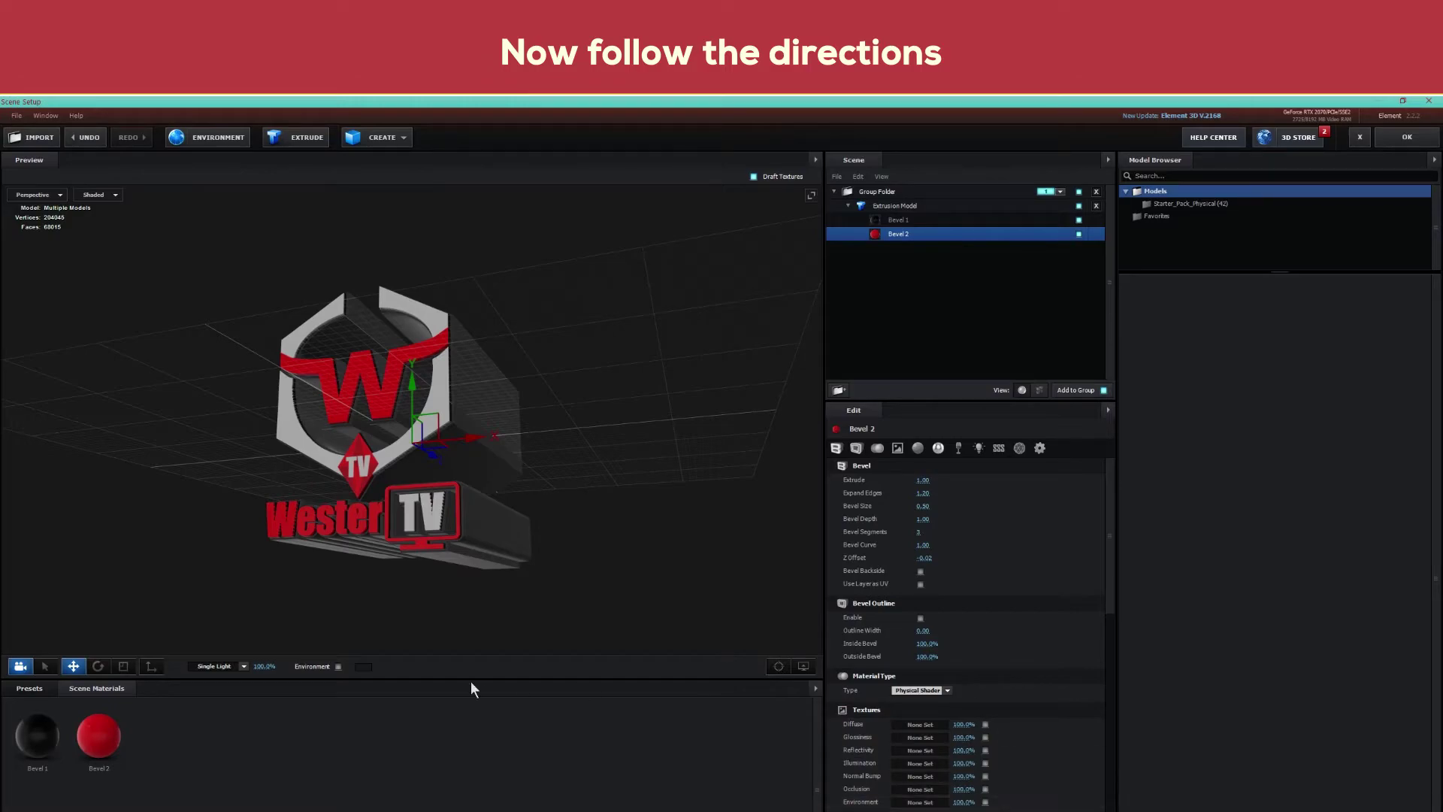
pyautogui.click(237, 665)
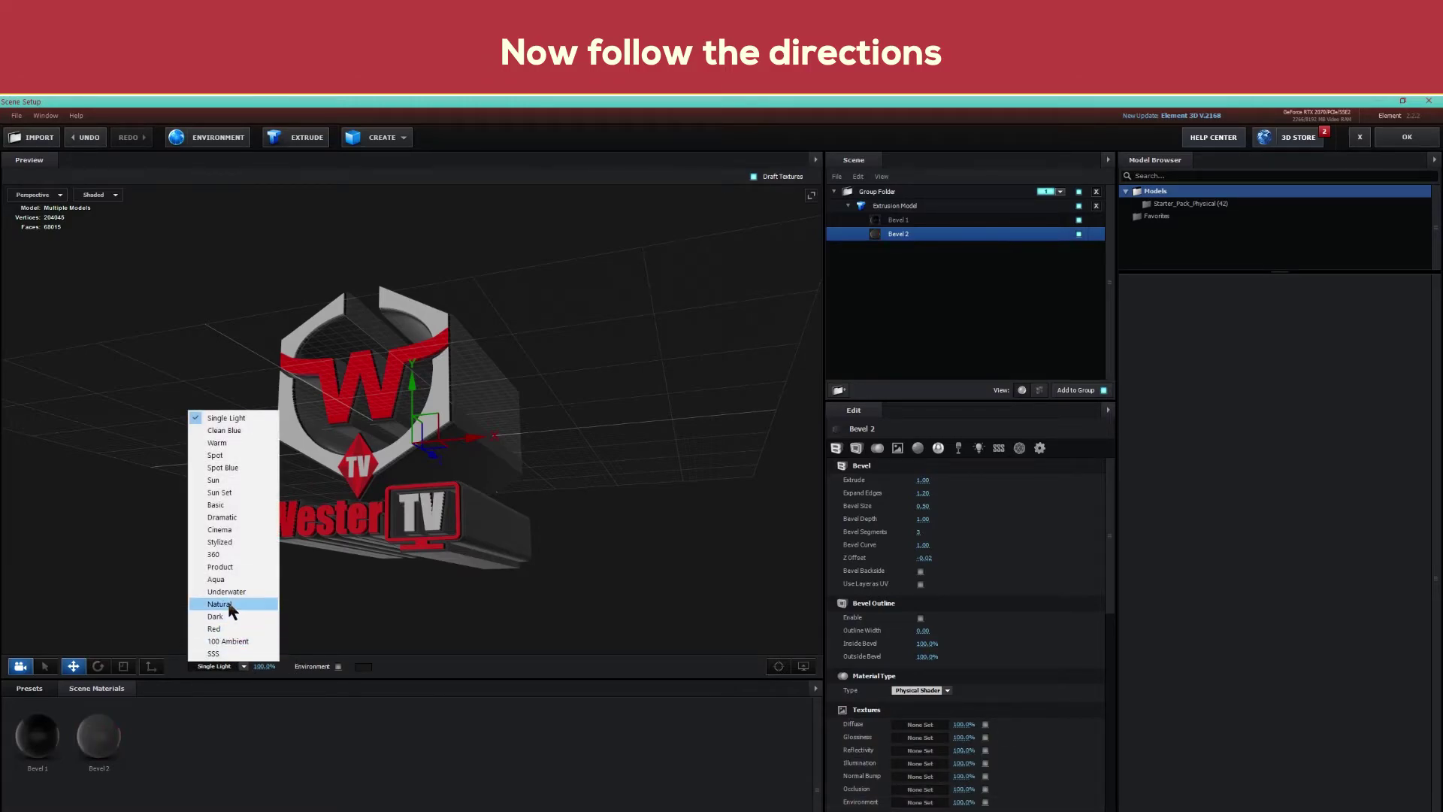
pyautogui.click(224, 543)
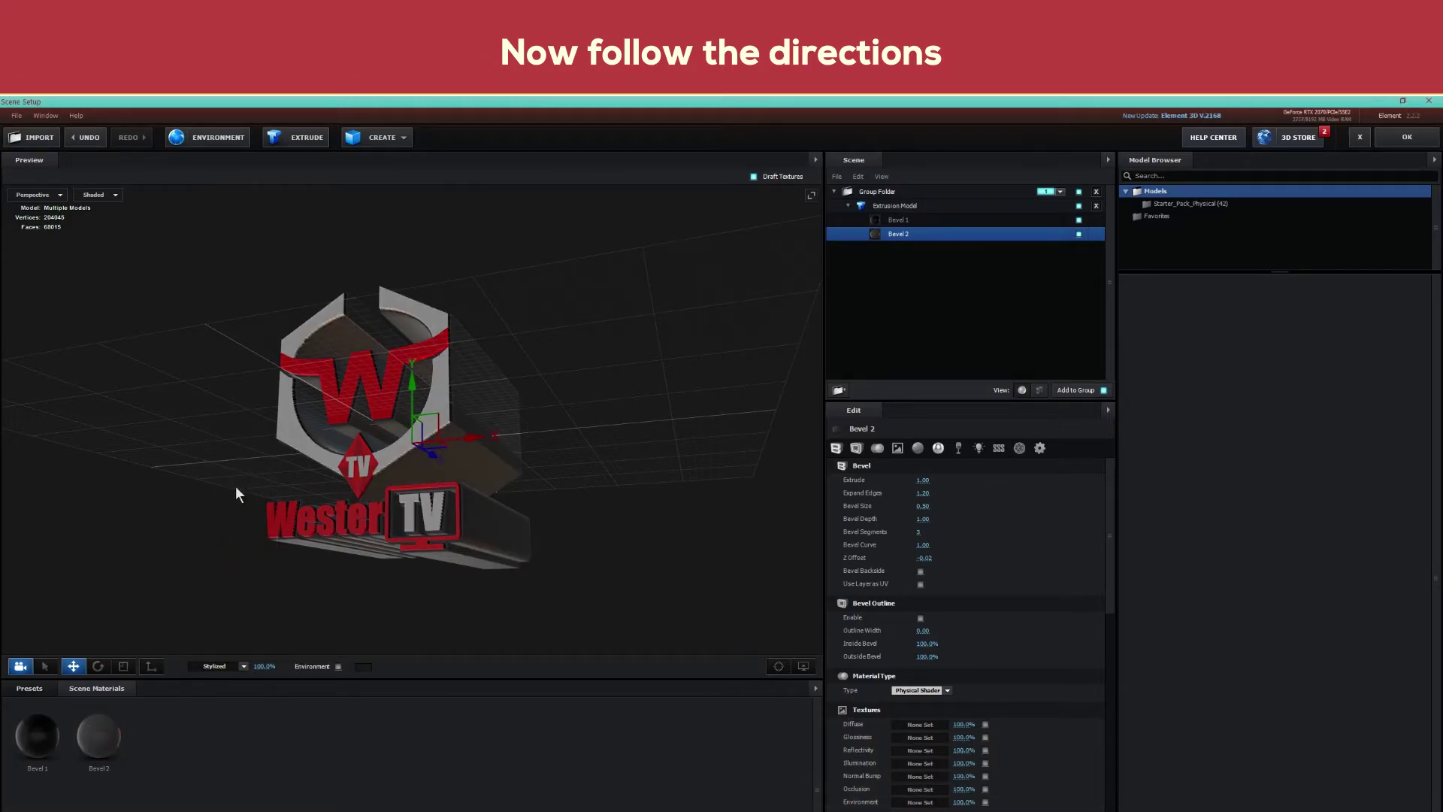
pyautogui.moveTo(236, 493); pyautogui.dragTo(253, 492)
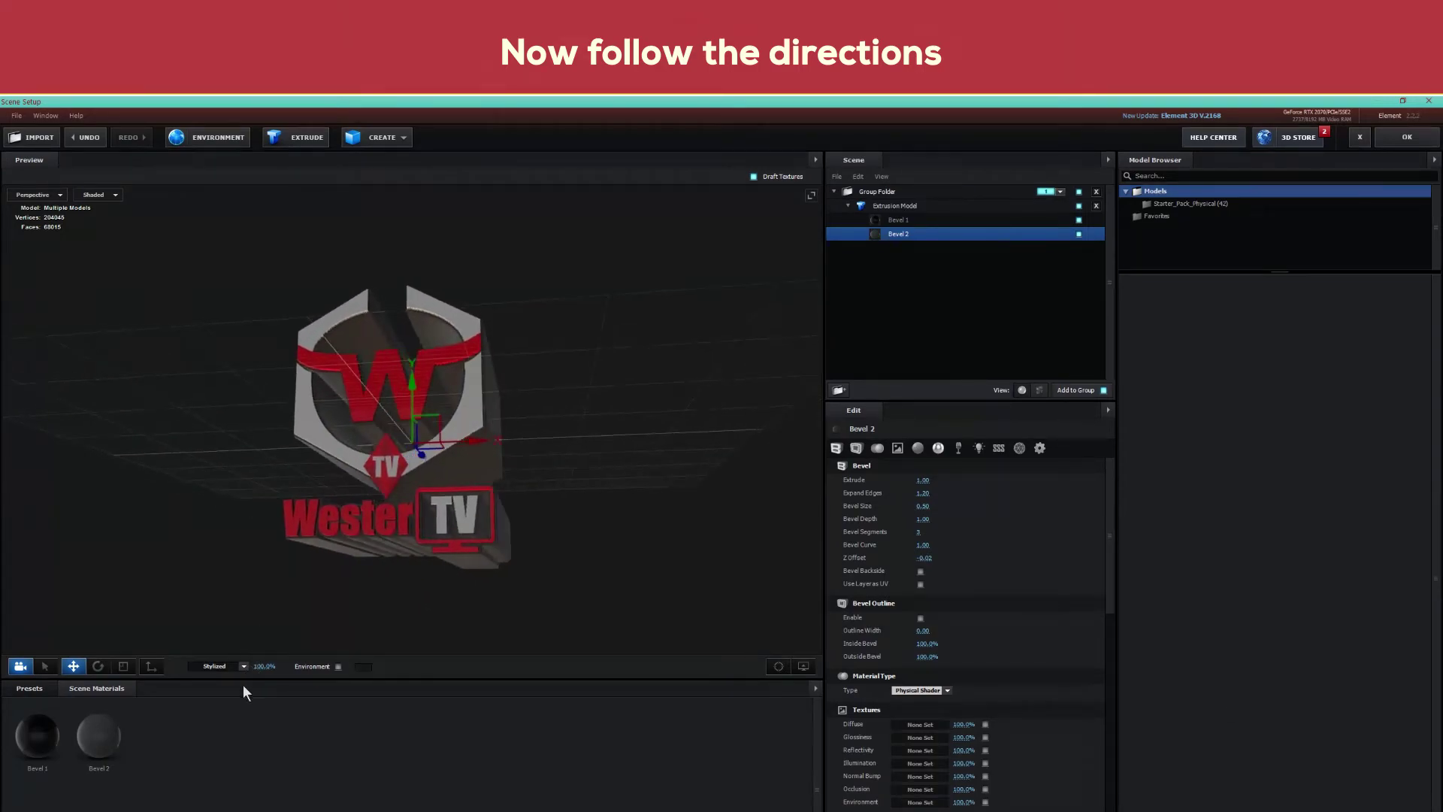
pyautogui.click(223, 666)
pyautogui.click(220, 521)
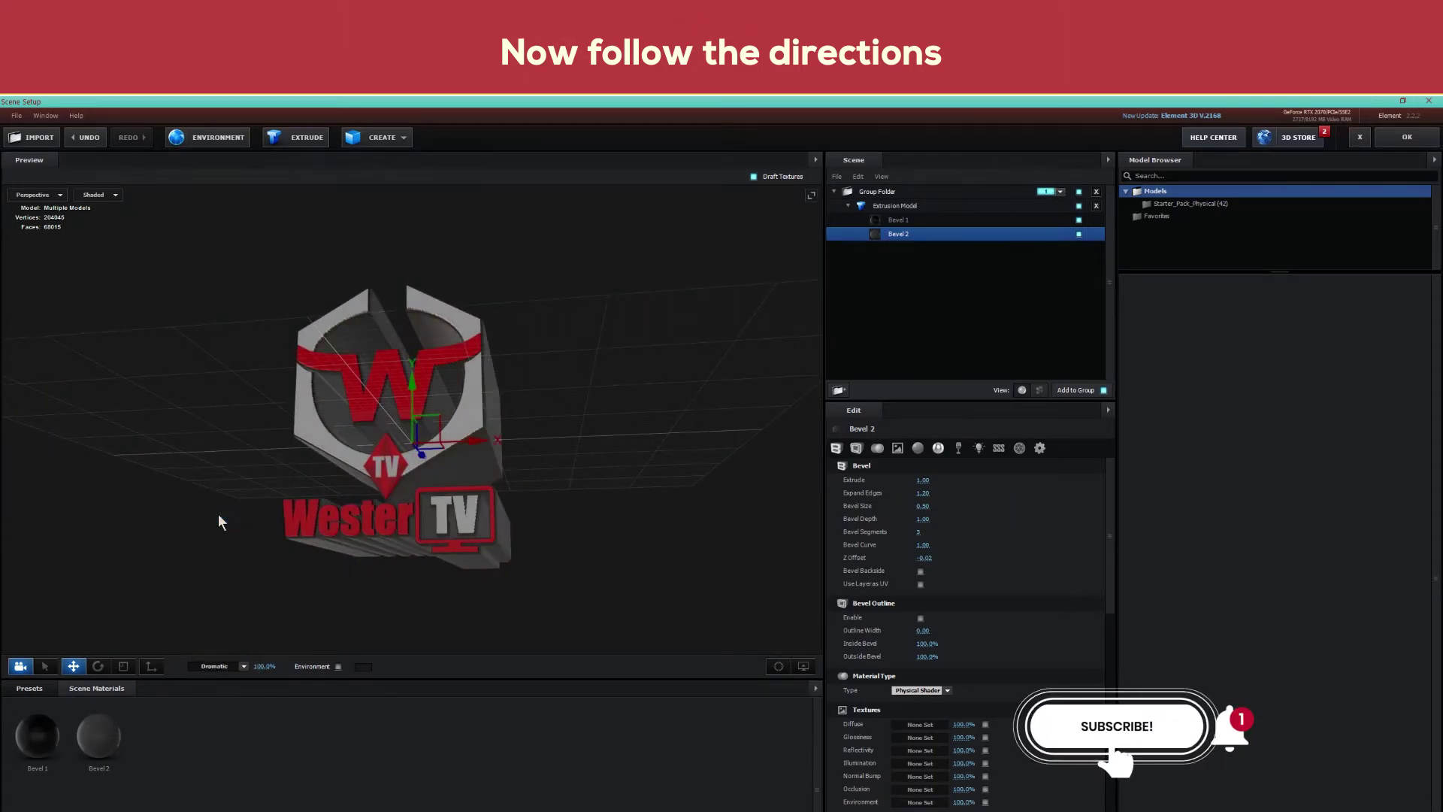
# Preview the Sun Set, Sun, Spot Blue and Warm lighting presets
pyautogui.click(232, 667)
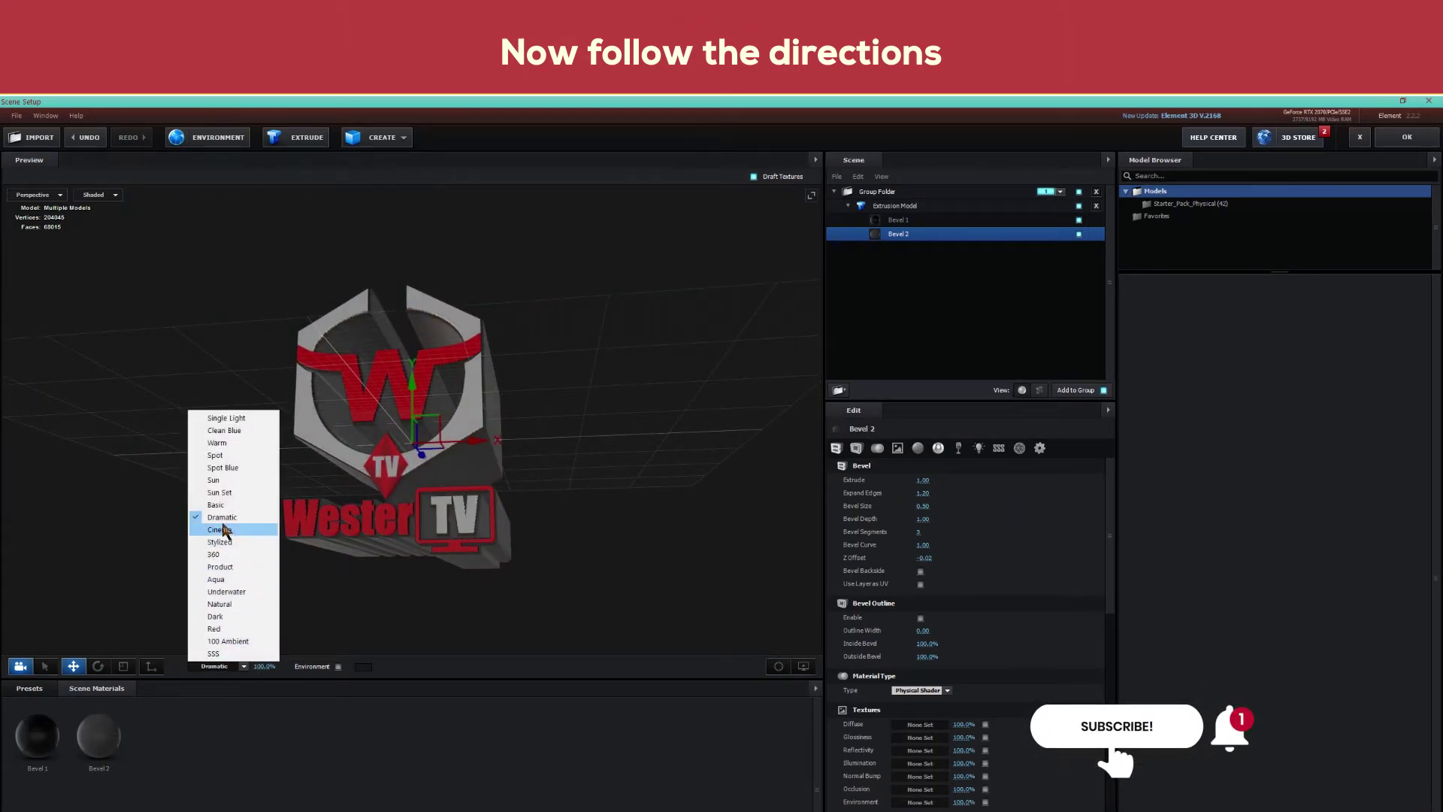
pyautogui.click(226, 494)
pyautogui.click(232, 666)
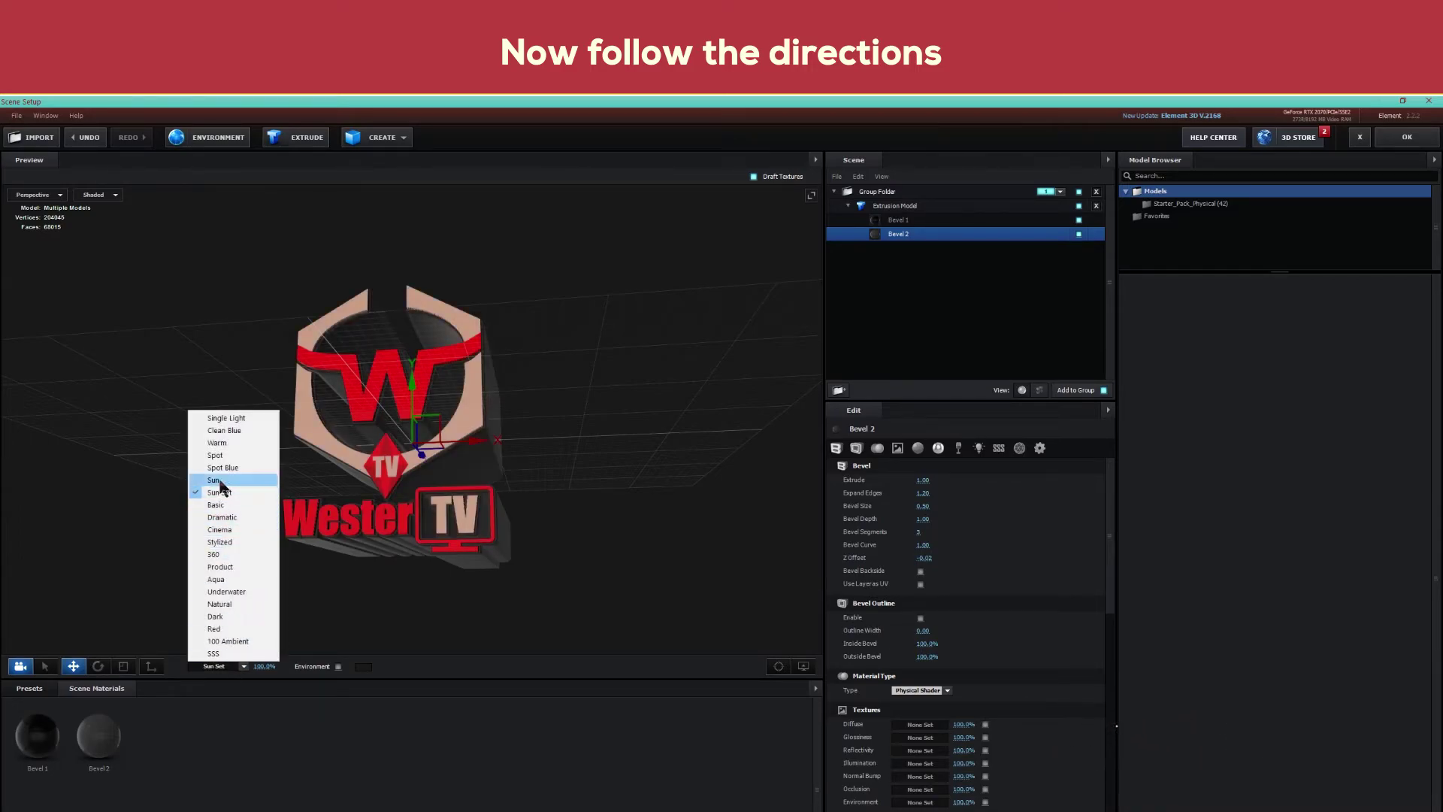
pyautogui.click(220, 481)
pyautogui.click(218, 665)
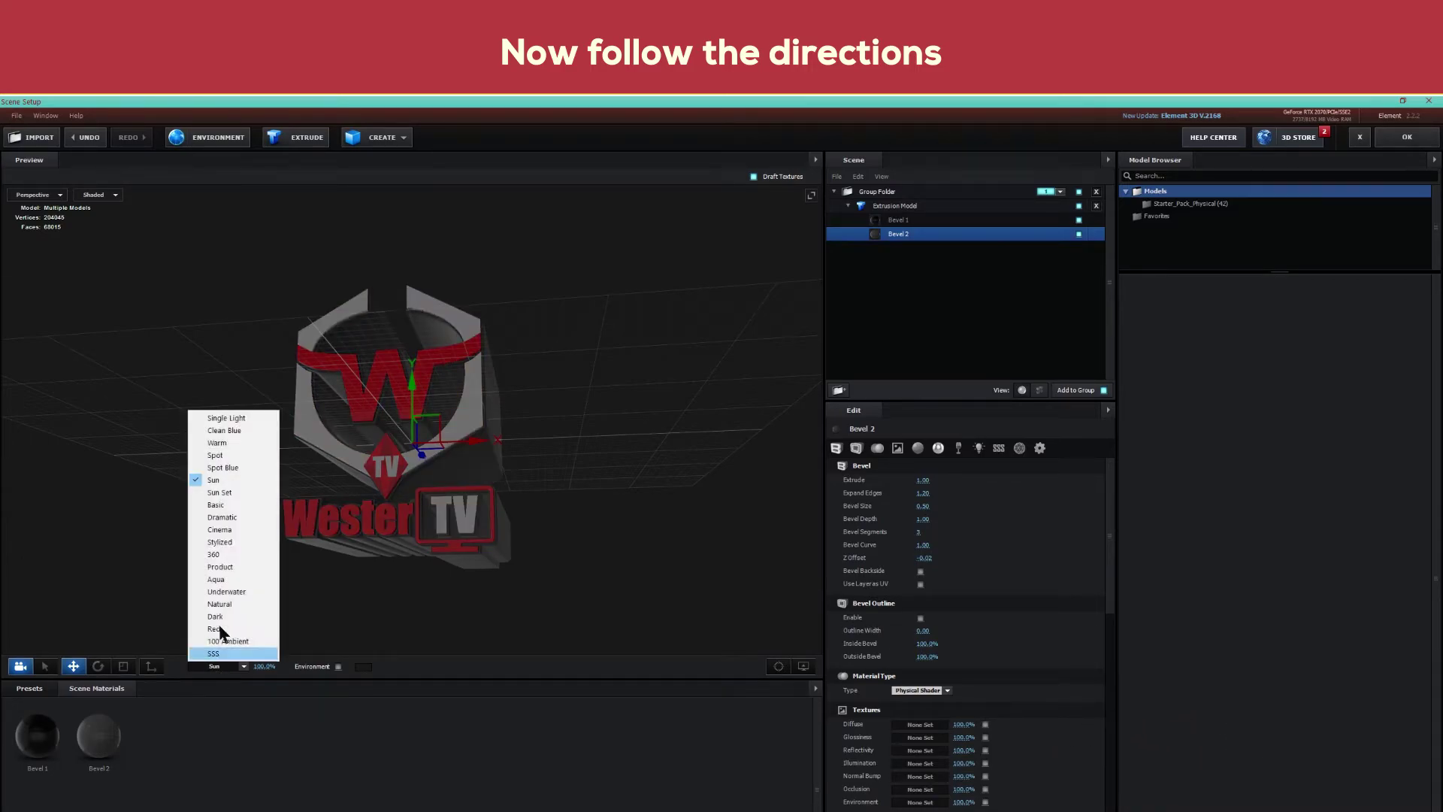
pyautogui.click(222, 468)
pyautogui.click(233, 664)
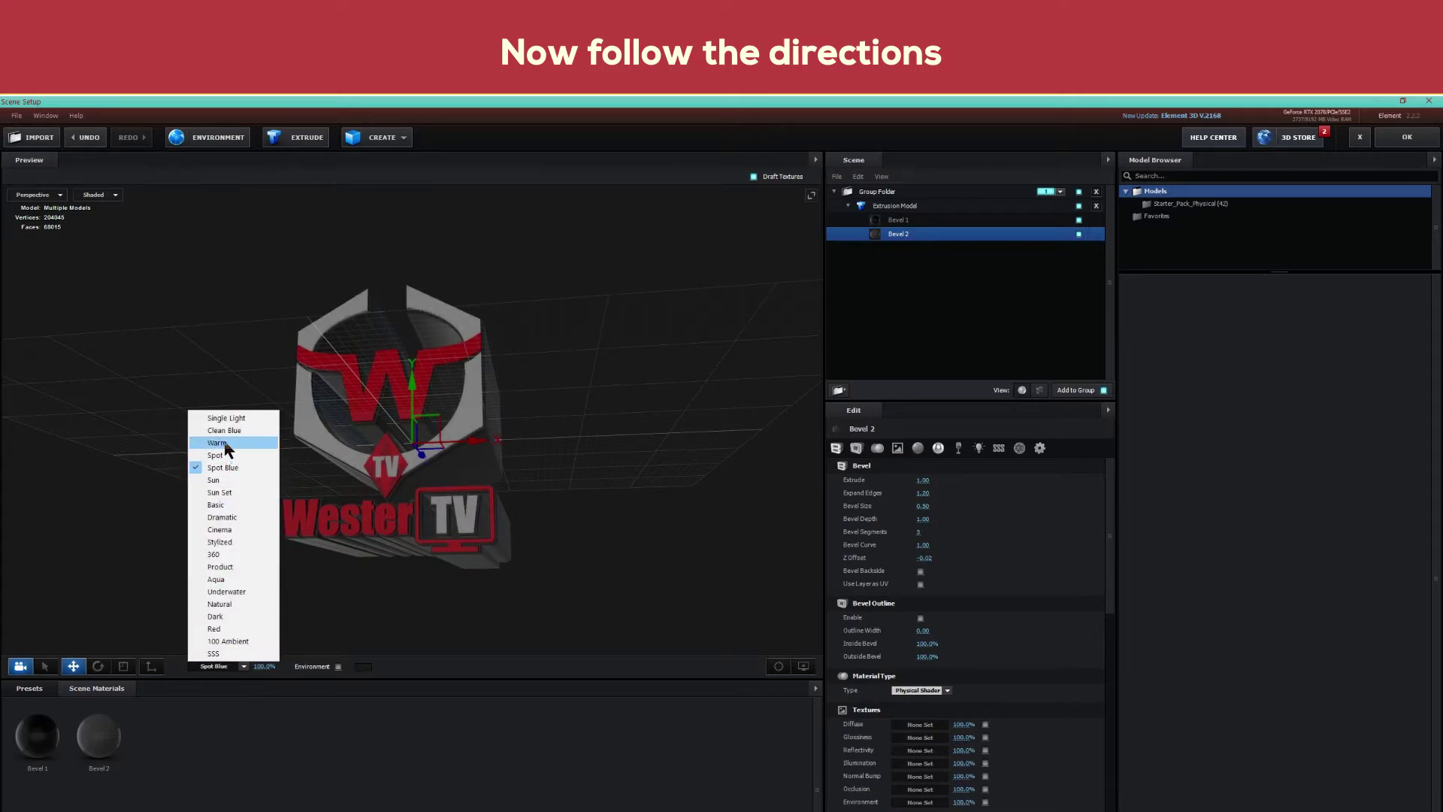
pyautogui.click(225, 443)
# Try Clean Blue, then settle on the 360 lighting preset at 235% intensity
pyautogui.click(230, 666)
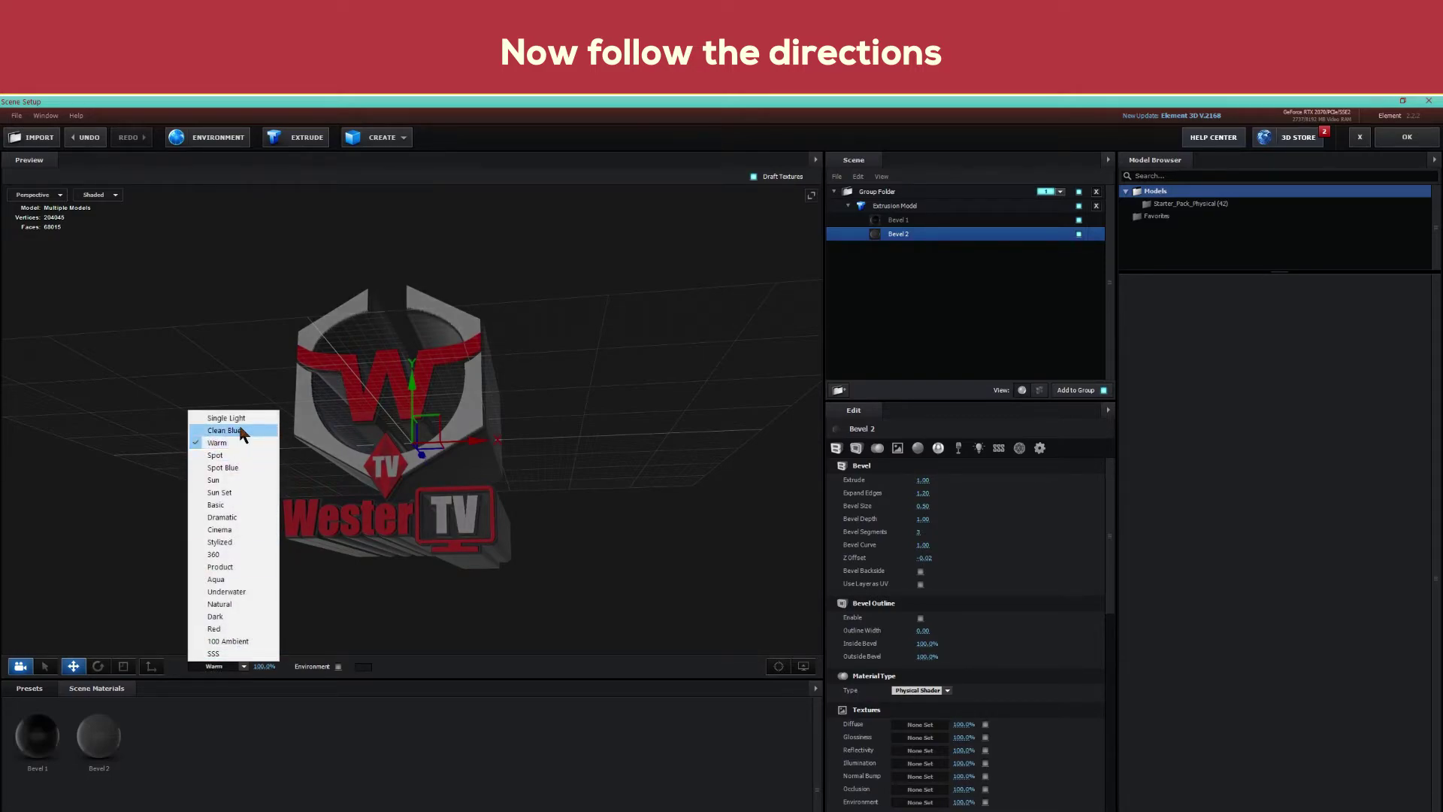
pyautogui.click(242, 430)
pyautogui.click(223, 664)
pyautogui.click(221, 554)
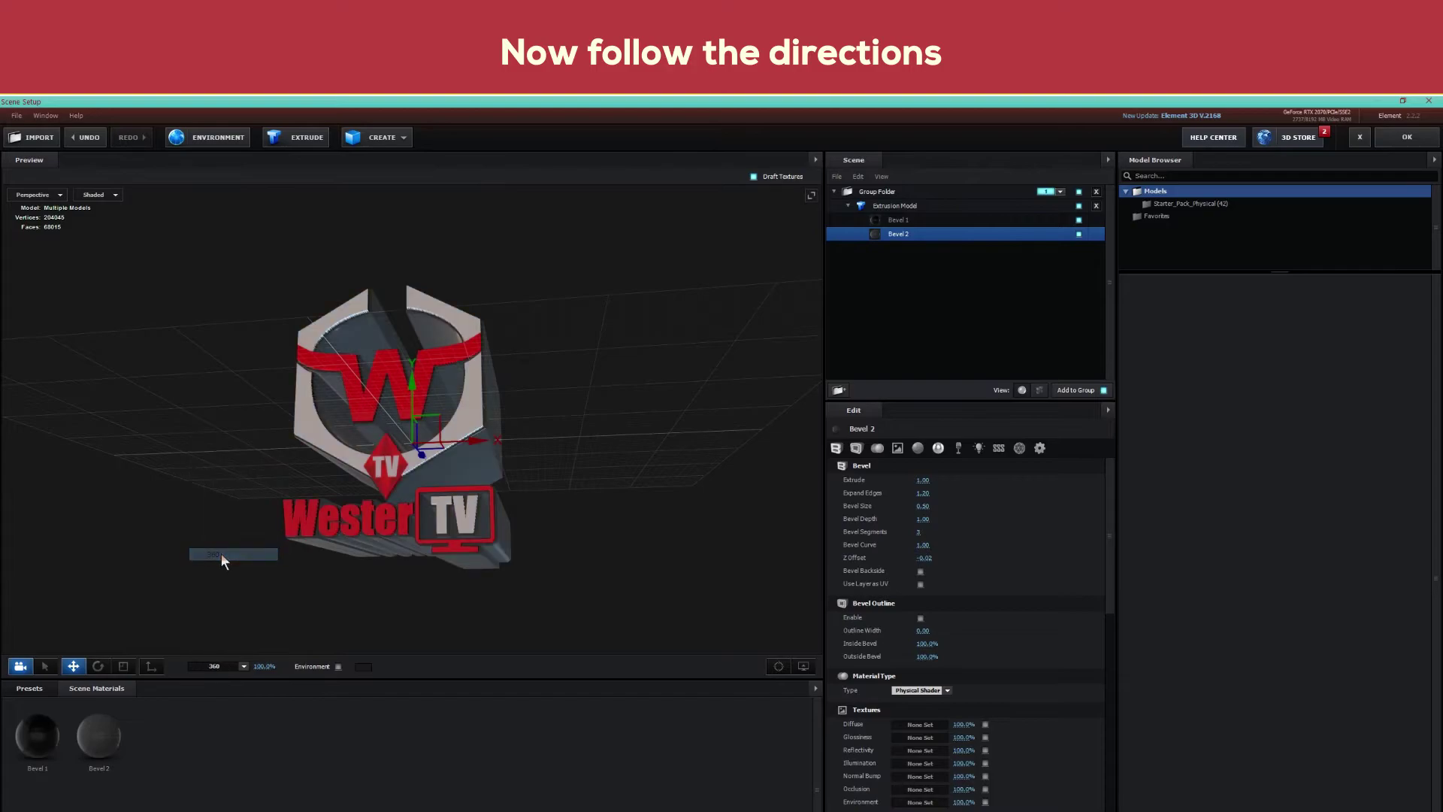
pyautogui.moveTo(266, 666); pyautogui.dragTo(350, 638)
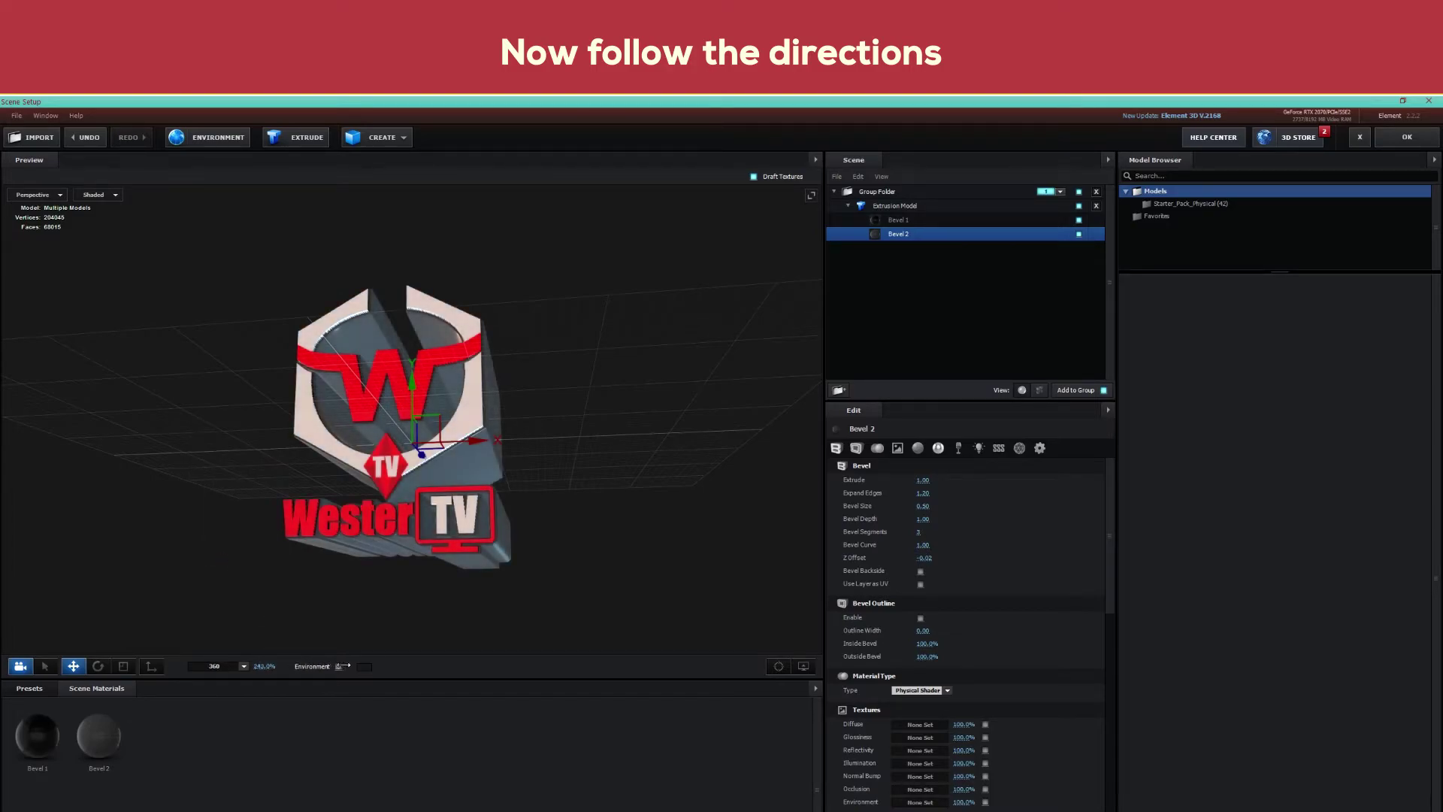
pyautogui.moveTo(575, 503); pyautogui.dragTo(583, 481)
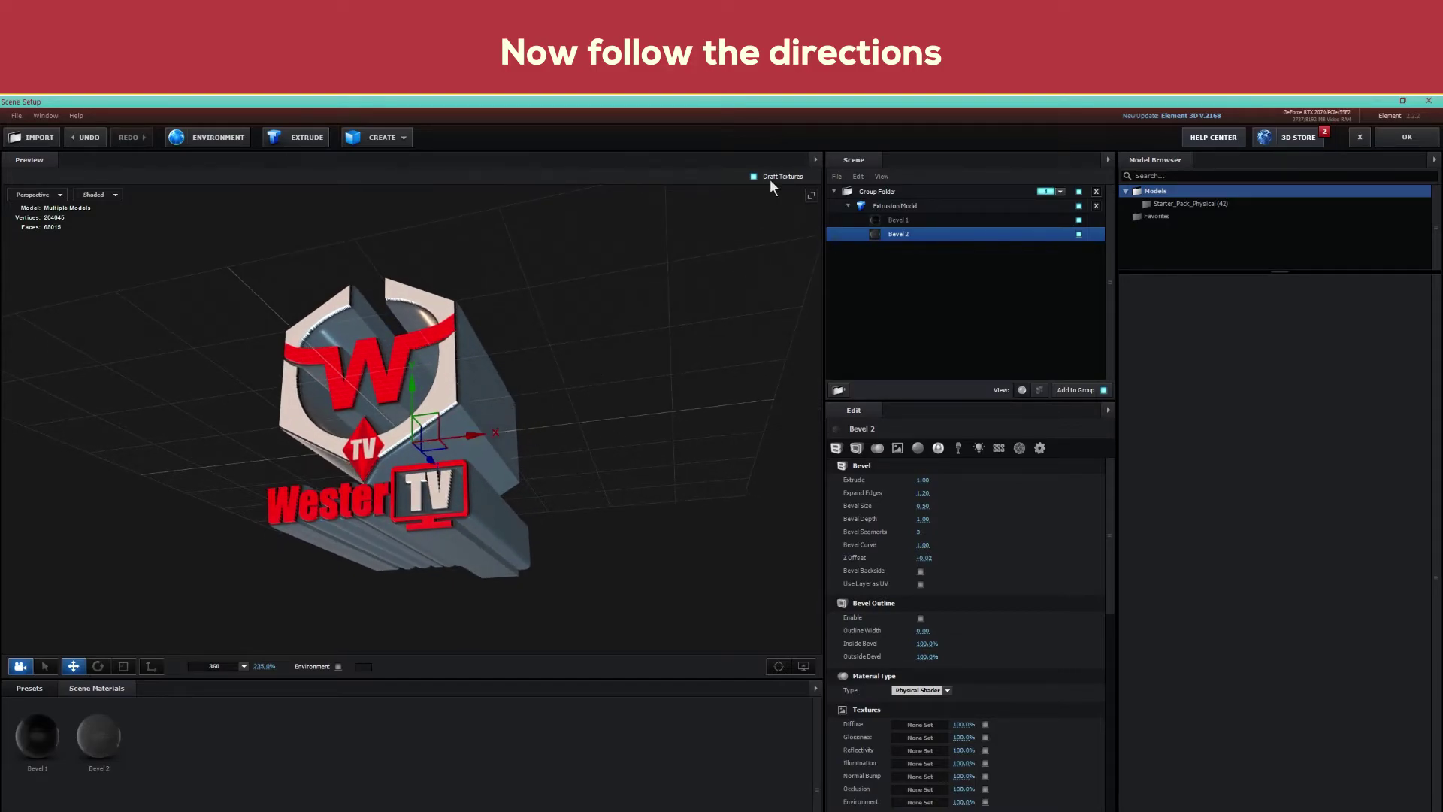
pyautogui.click(808, 195)
pyautogui.moveTo(899, 504)
pyautogui.mouseDown()
pyautogui.moveTo(868, 481)
pyautogui.moveTo(885, 499)
pyautogui.mouseUp()
pyautogui.rightClick(830, 478)
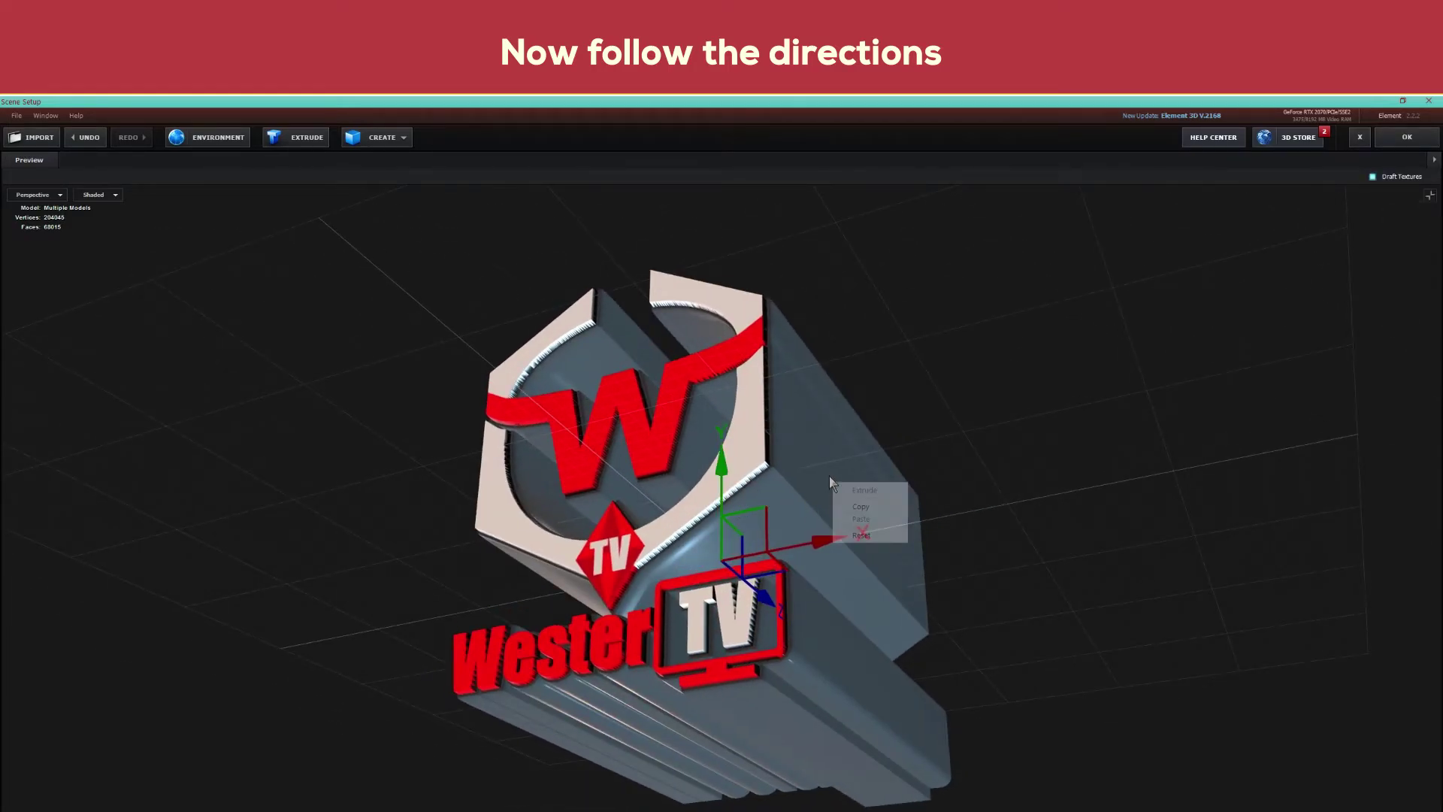
pyautogui.moveTo(842, 384)
pyautogui.mouseDown()
pyautogui.moveTo(836, 450)
pyautogui.moveTo(903, 389)
pyautogui.moveTo(814, 390)
pyautogui.mouseUp()
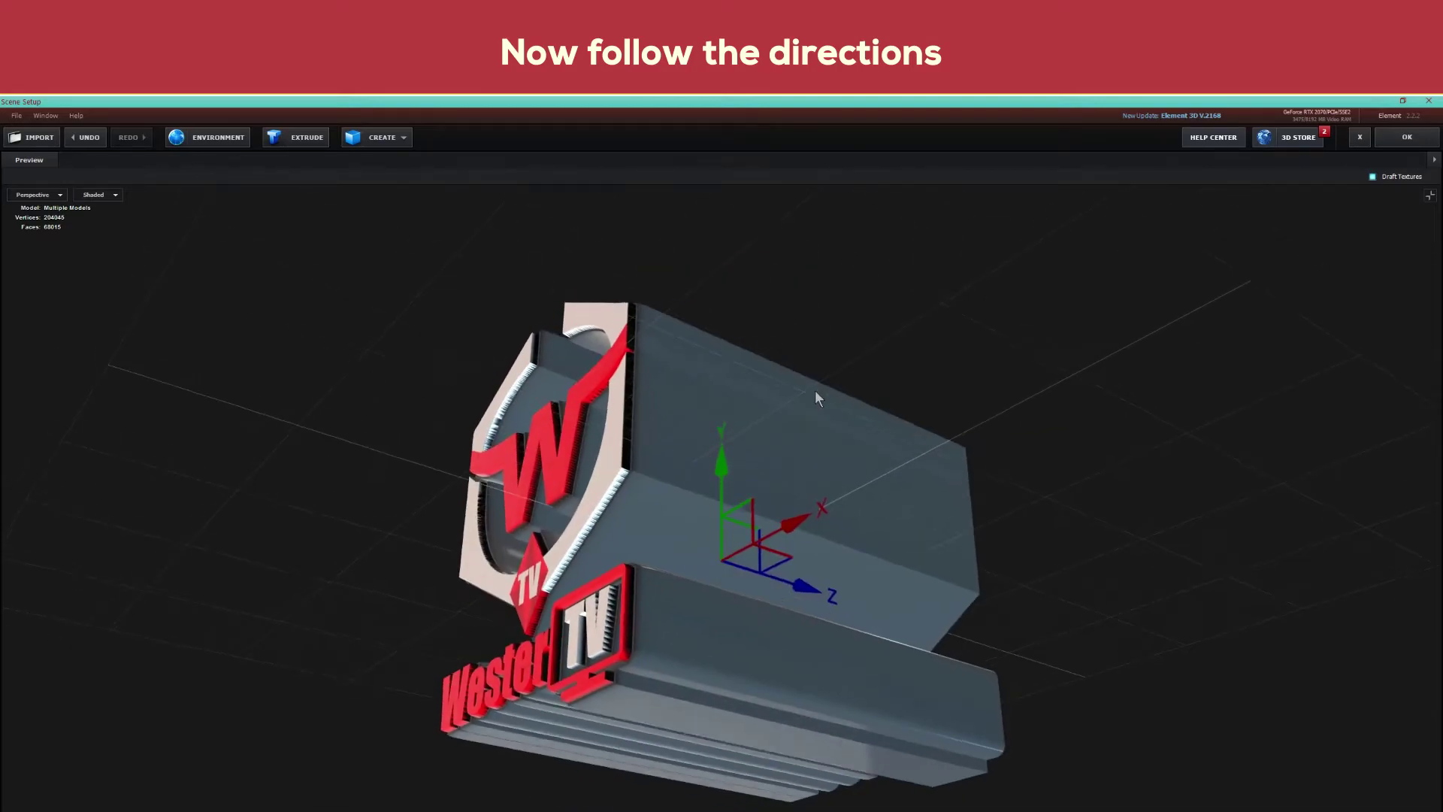
pyautogui.moveTo(741, 486)
pyautogui.mouseDown()
pyautogui.moveTo(675, 506)
pyautogui.moveTo(688, 505)
pyautogui.mouseUp()
pyautogui.click(1430, 196)
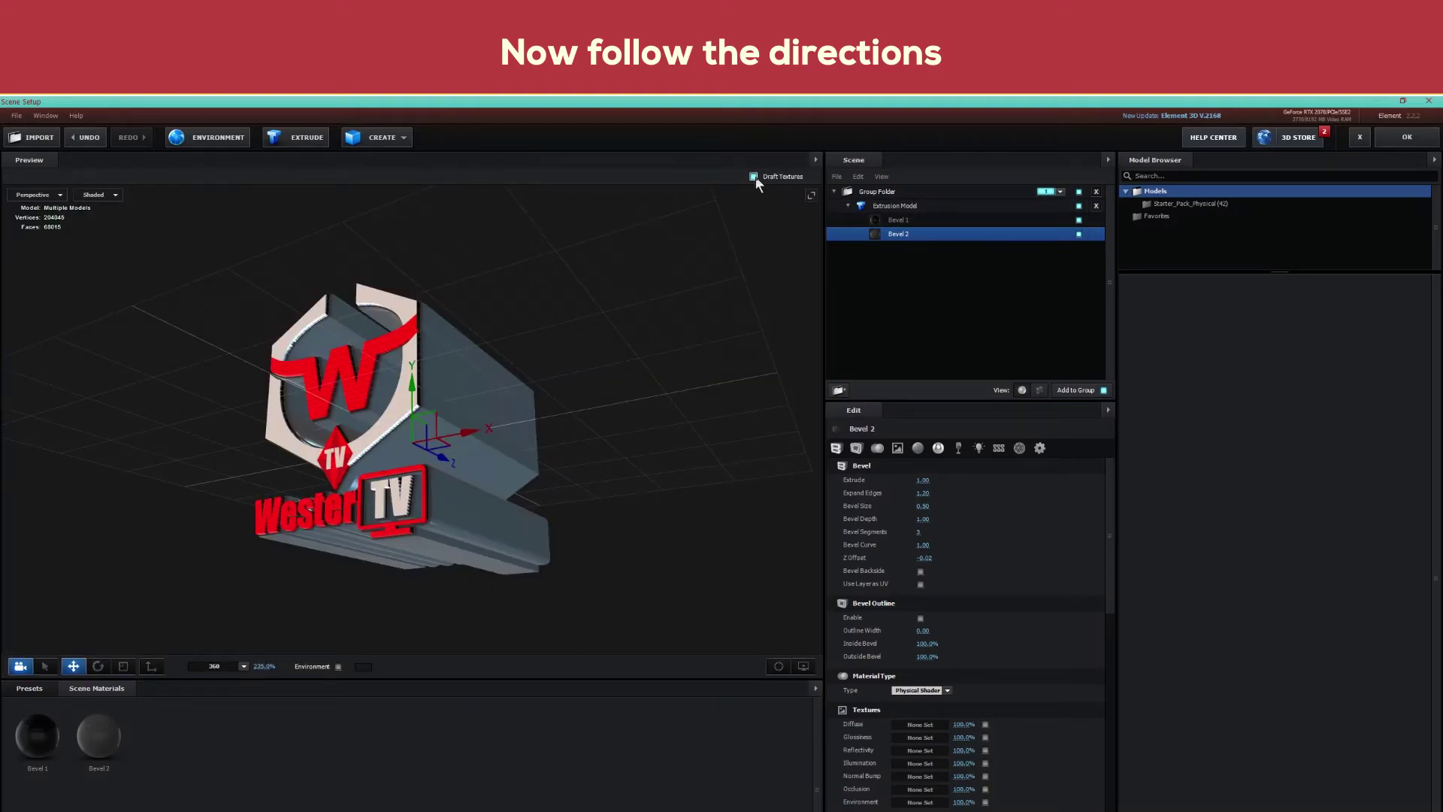
# Scrub Bevel 1's bevel segments to 0 and back up, then accept the Scene Setup
pyautogui.click(893, 223)
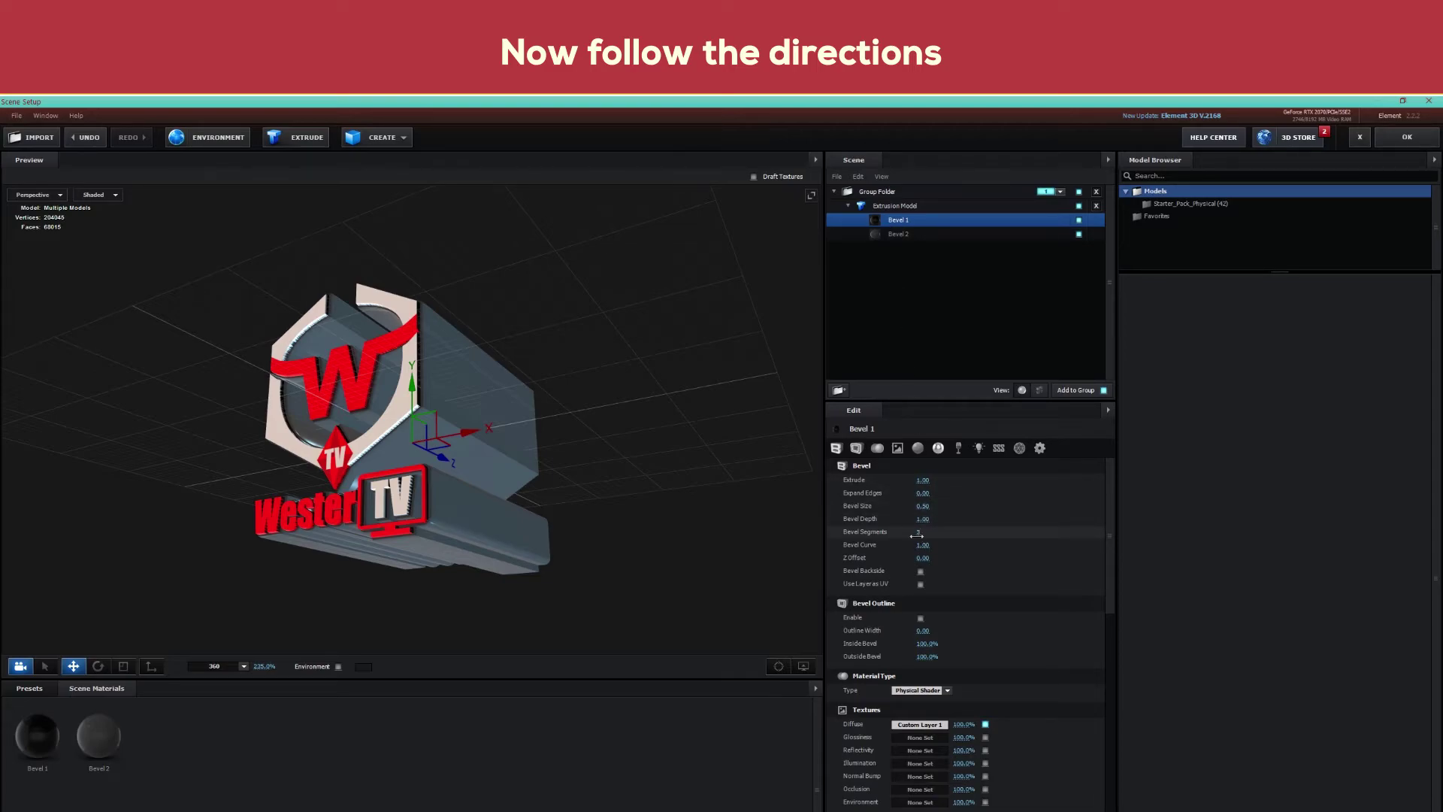
pyautogui.moveTo(917, 535); pyautogui.dragTo(903, 538)
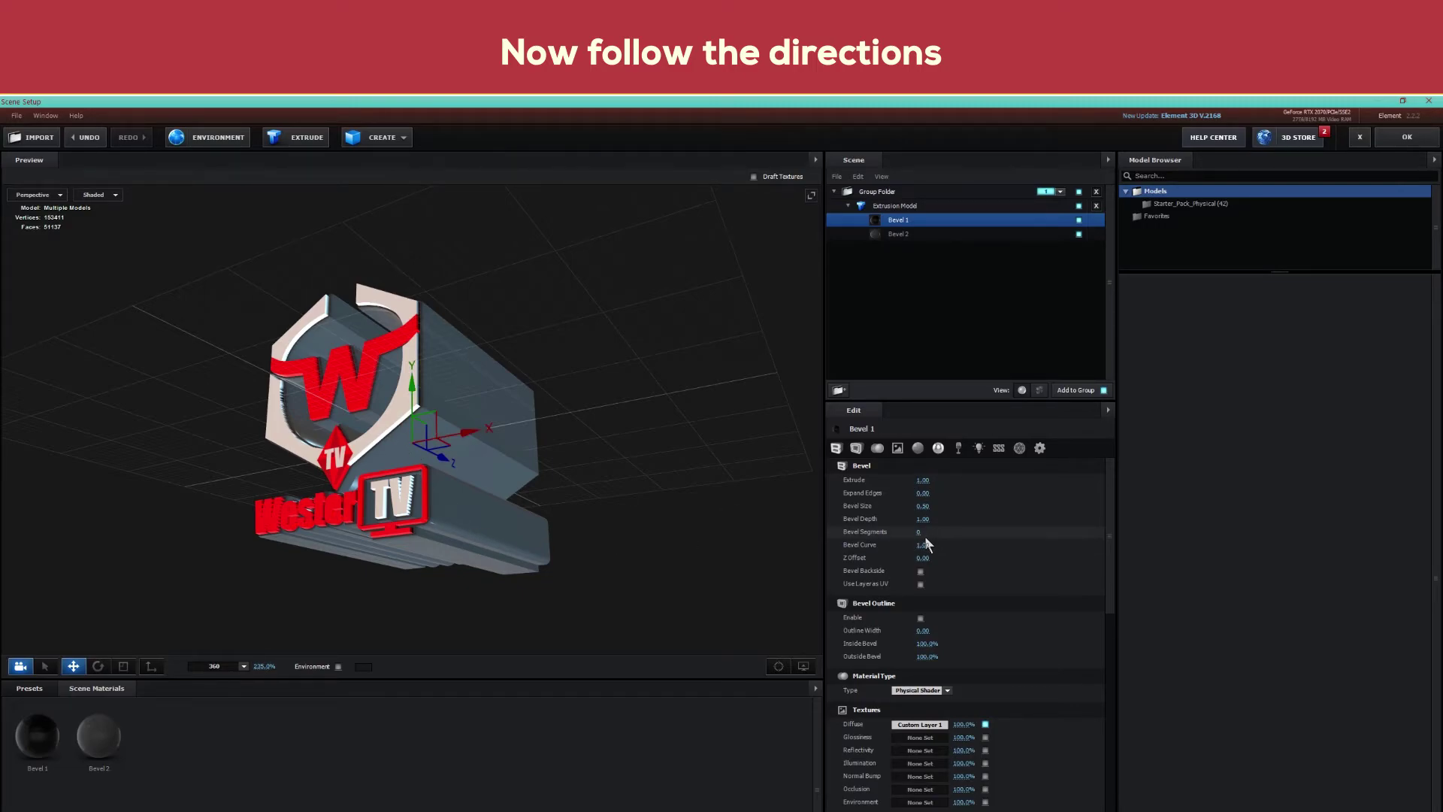
pyautogui.moveTo(920, 532); pyautogui.dragTo(908, 530)
pyautogui.moveTo(478, 453)
pyautogui.mouseDown()
pyautogui.moveTo(598, 514)
pyautogui.moveTo(530, 467)
pyautogui.mouseUp()
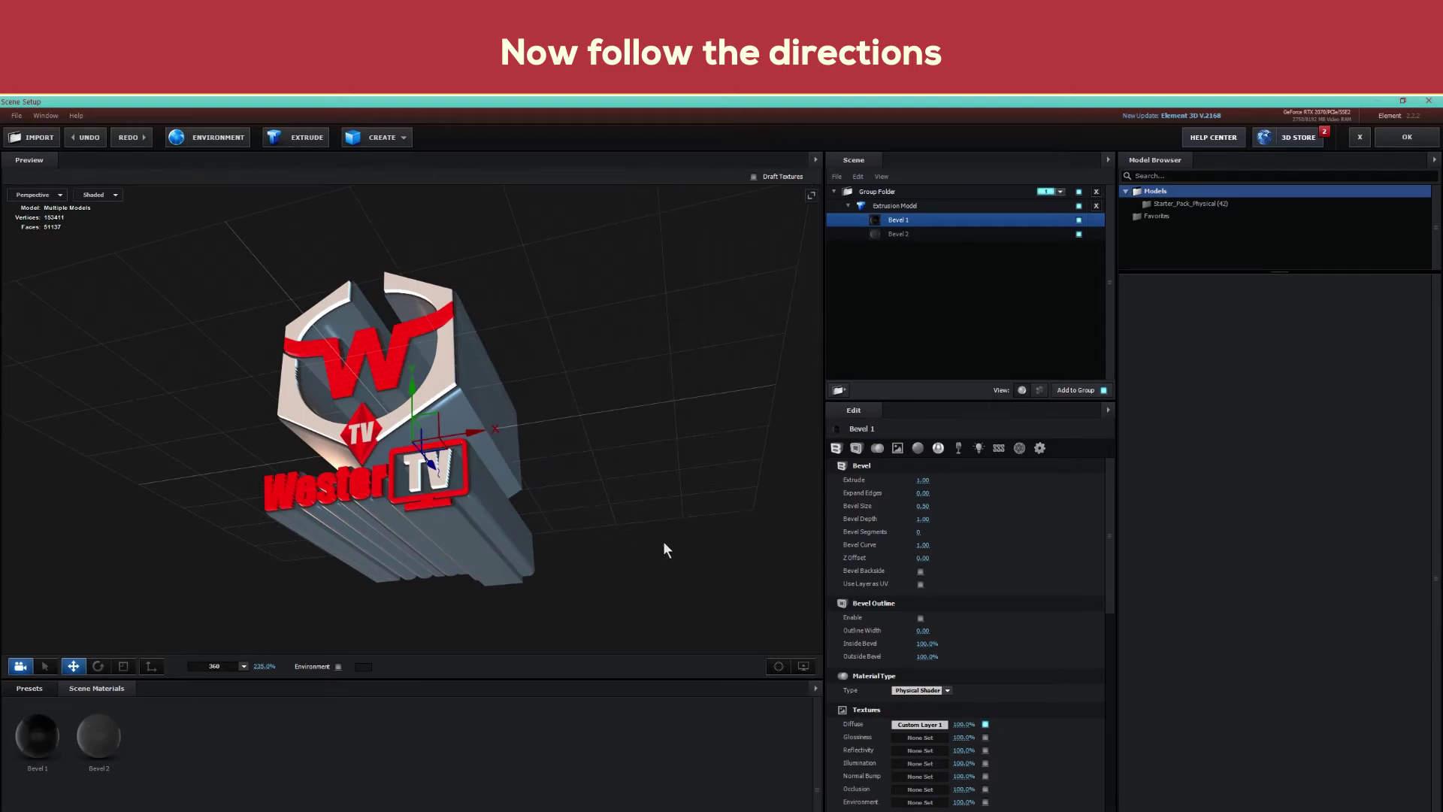
pyautogui.click(1390, 138)
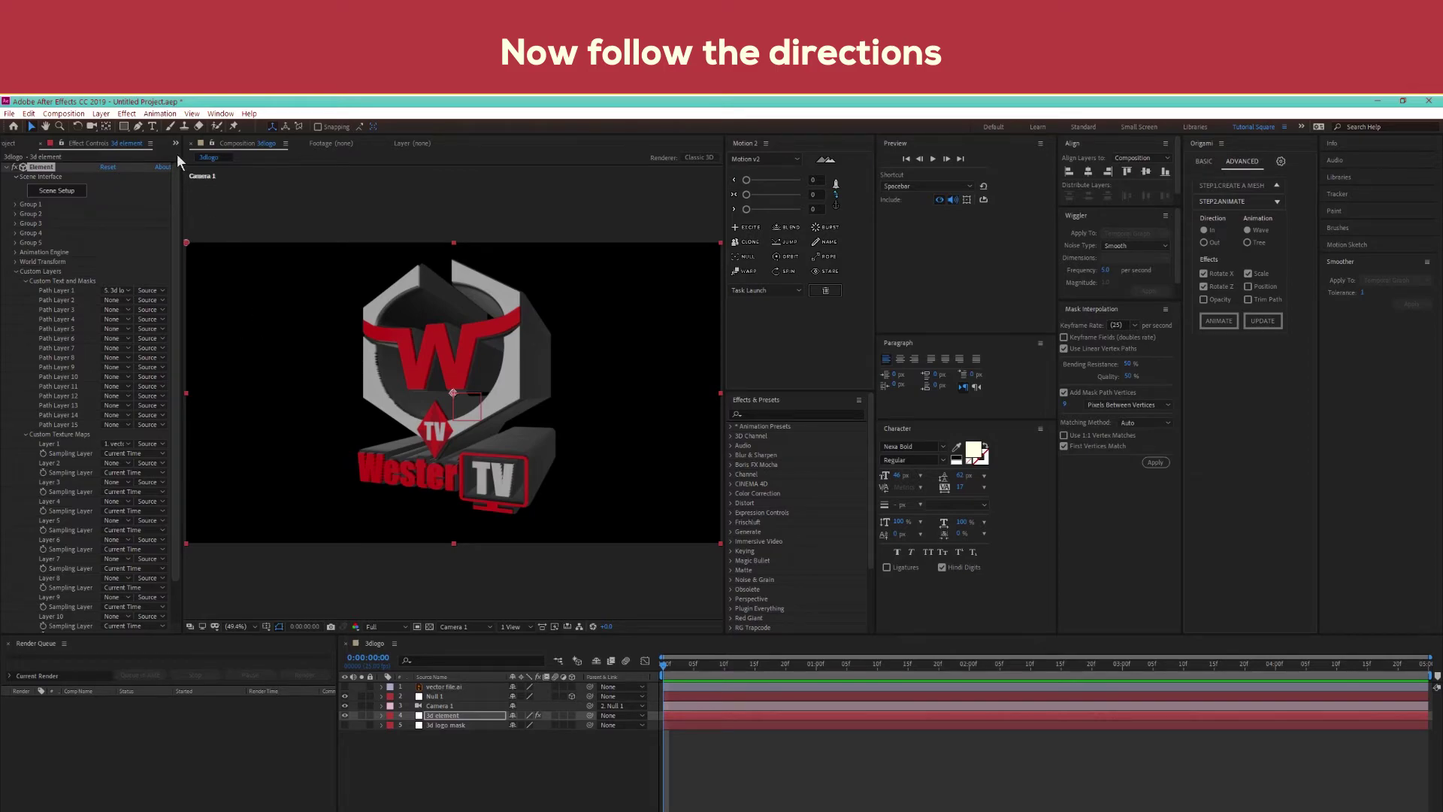
# Lower Null 1's Y Rotation to about -11.5° so the logo faces forward
pyautogui.click(433, 697)
pyautogui.click(381, 696)
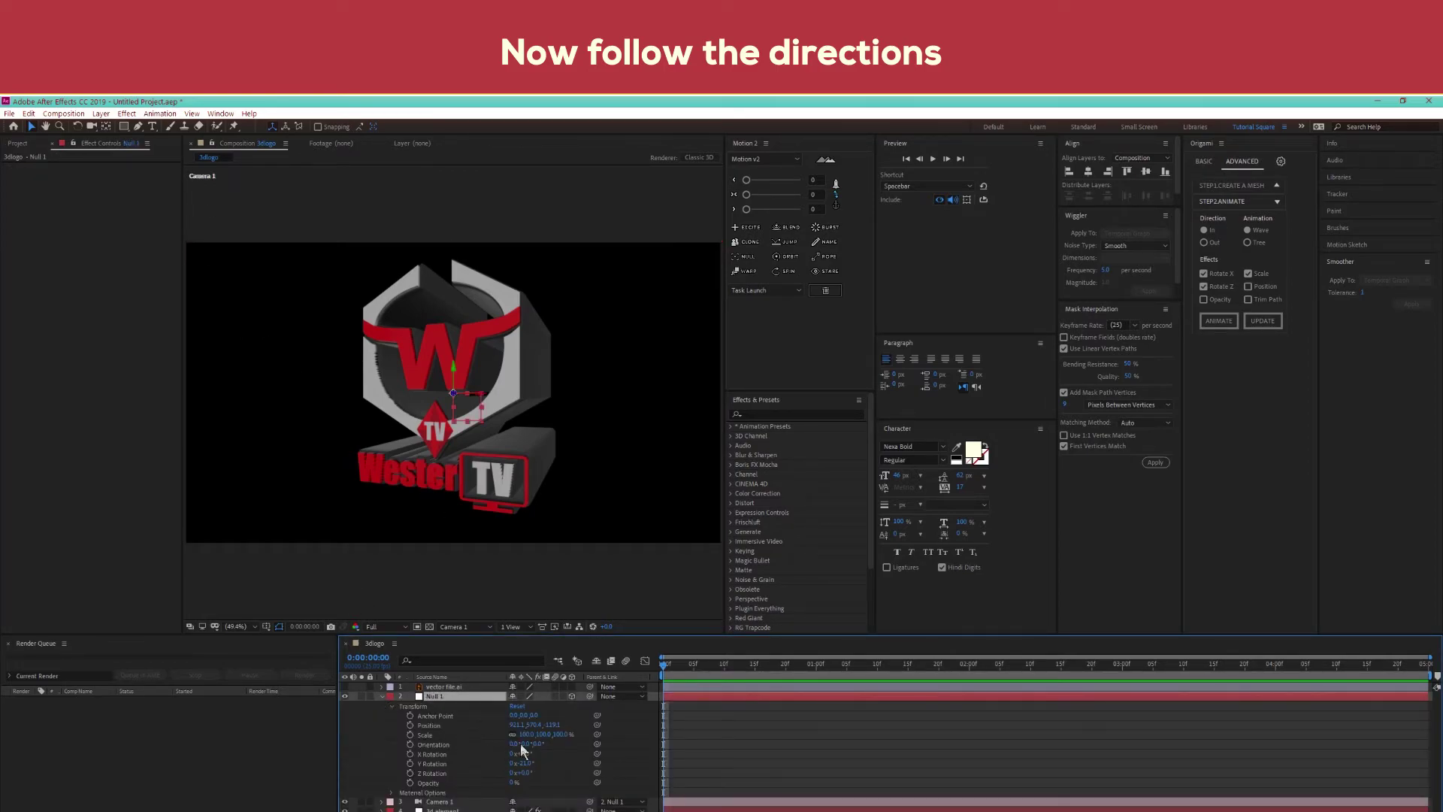
pyautogui.moveTo(521, 764)
pyautogui.mouseDown()
pyautogui.moveTo(569, 765)
pyautogui.moveTo(549, 765)
pyautogui.mouseUp()
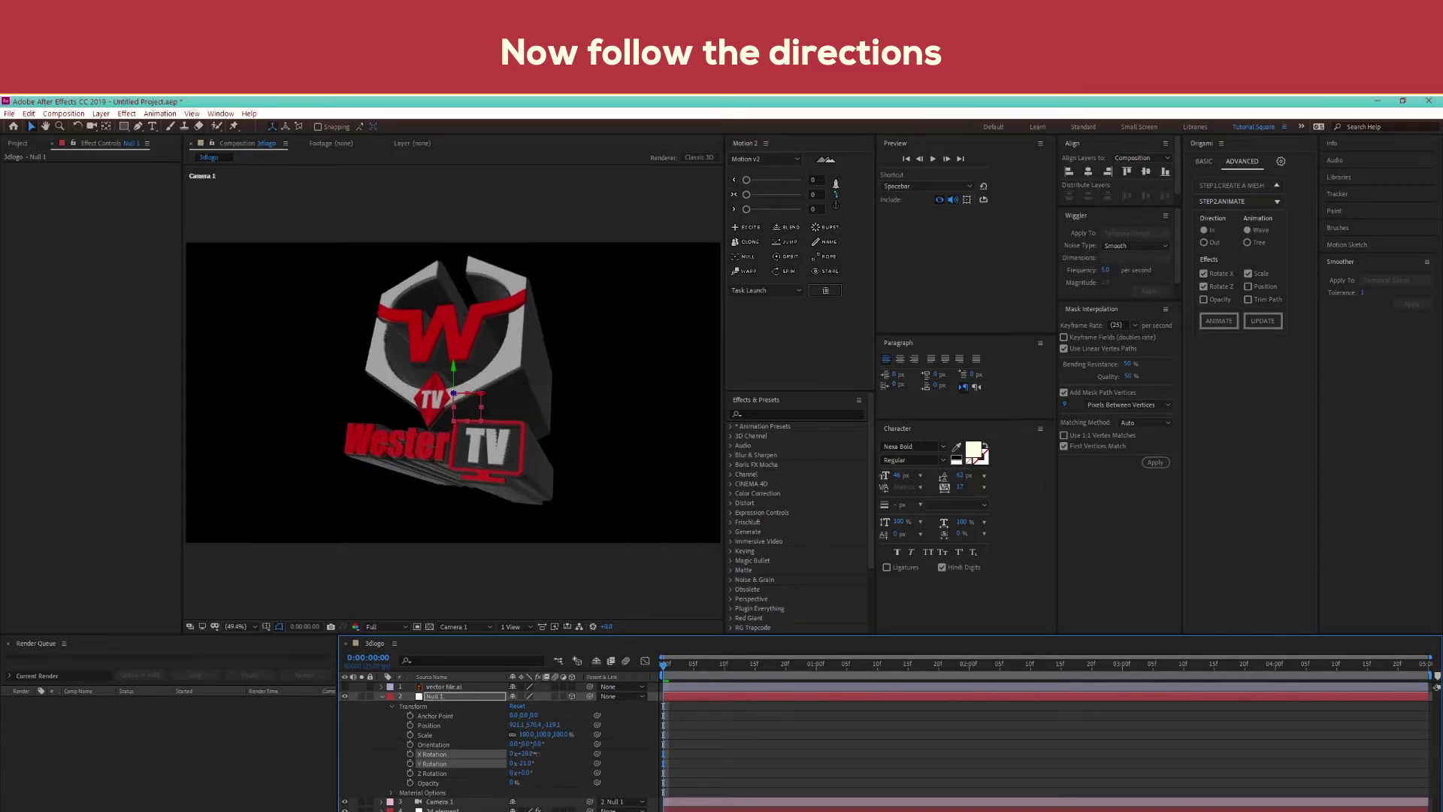
pyautogui.click(523, 754)
pyautogui.click(522, 755)
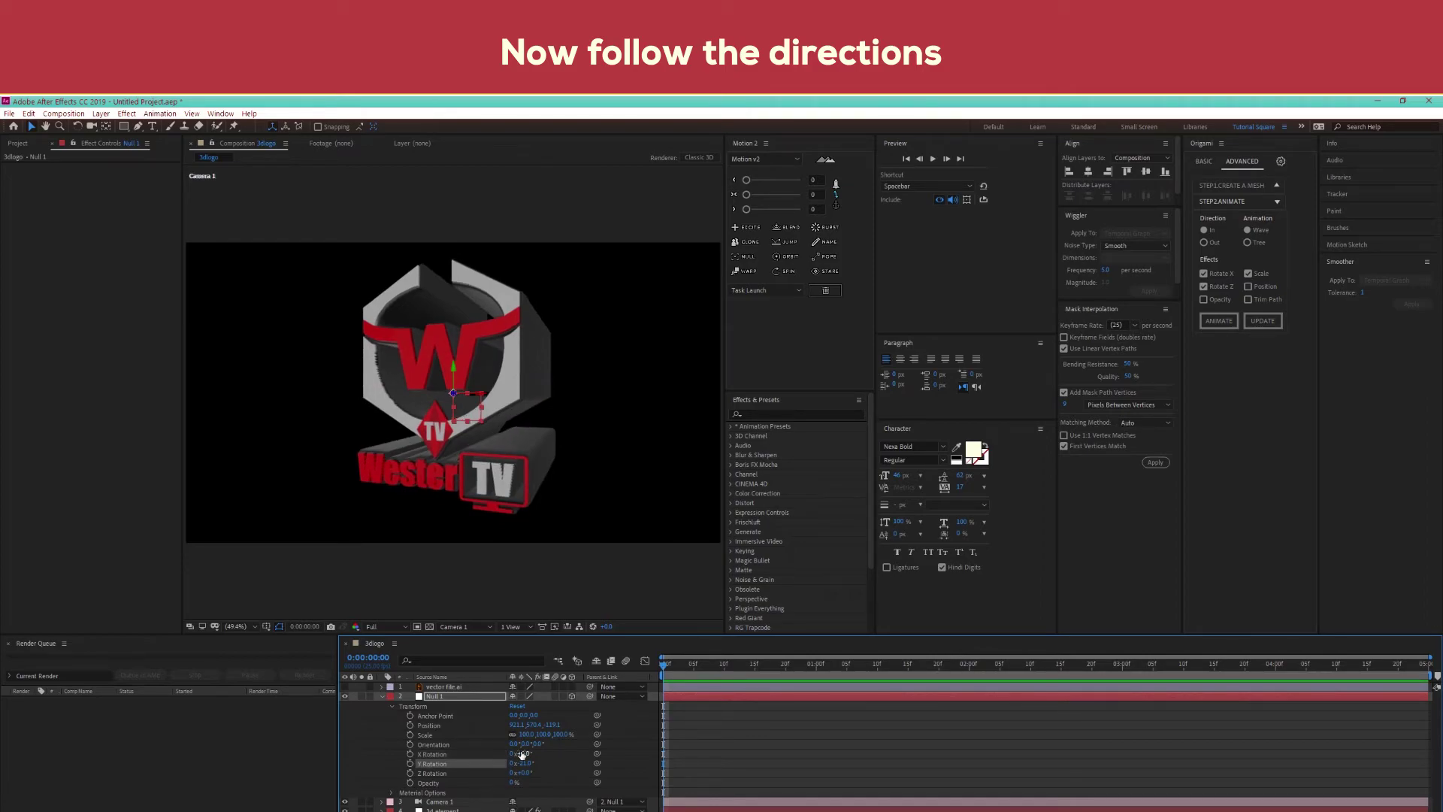
pyautogui.moveTo(525, 757)
pyautogui.mouseDown()
pyautogui.moveTo(551, 762)
pyautogui.moveTo(526, 762)
pyautogui.mouseUp()
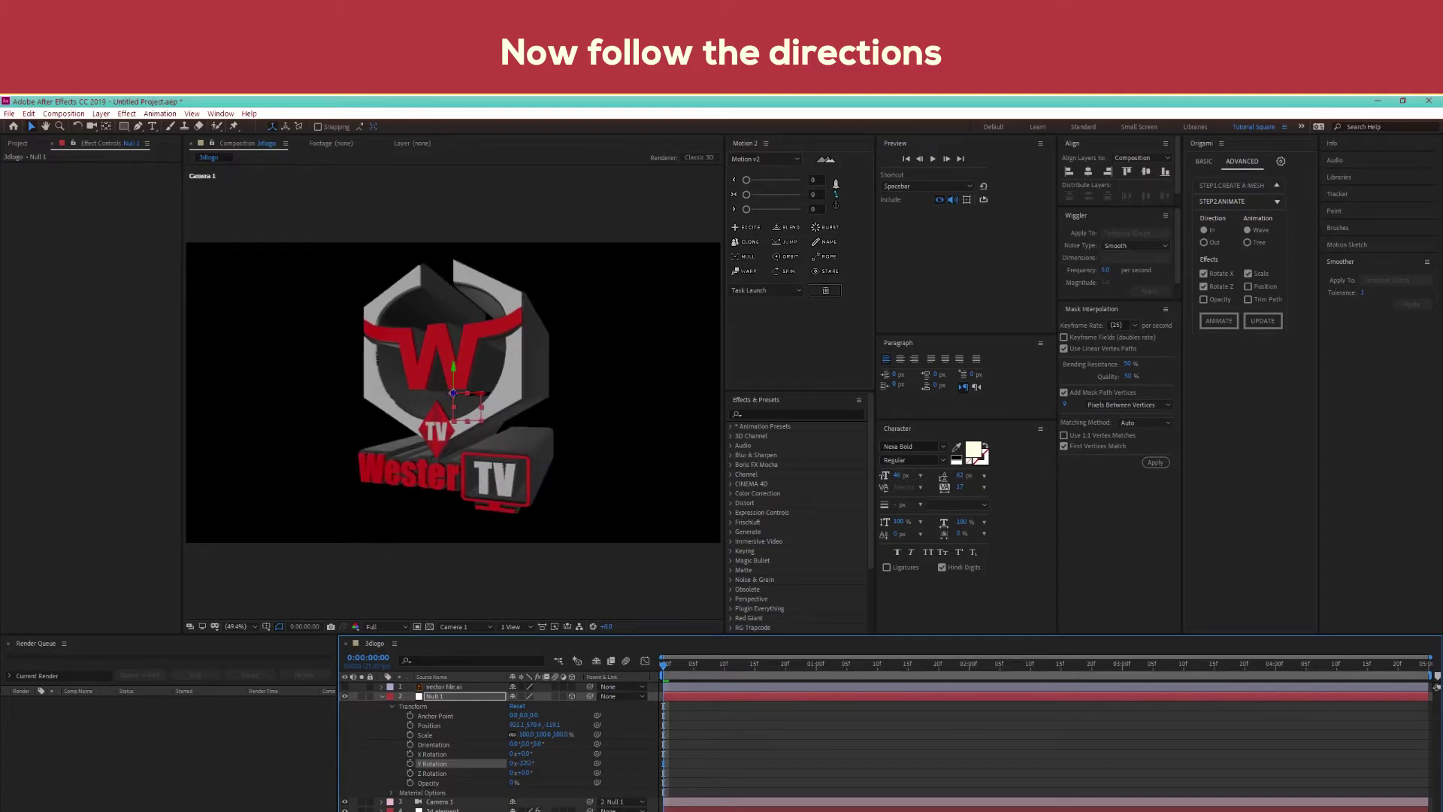
# Add a white, shadow-casting Parallel Light 1 and aim its point of interest lower on the logo
pyautogui.click(126, 116)
pyautogui.moveTo(100, 114)
pyautogui.moveTo(225, 127)
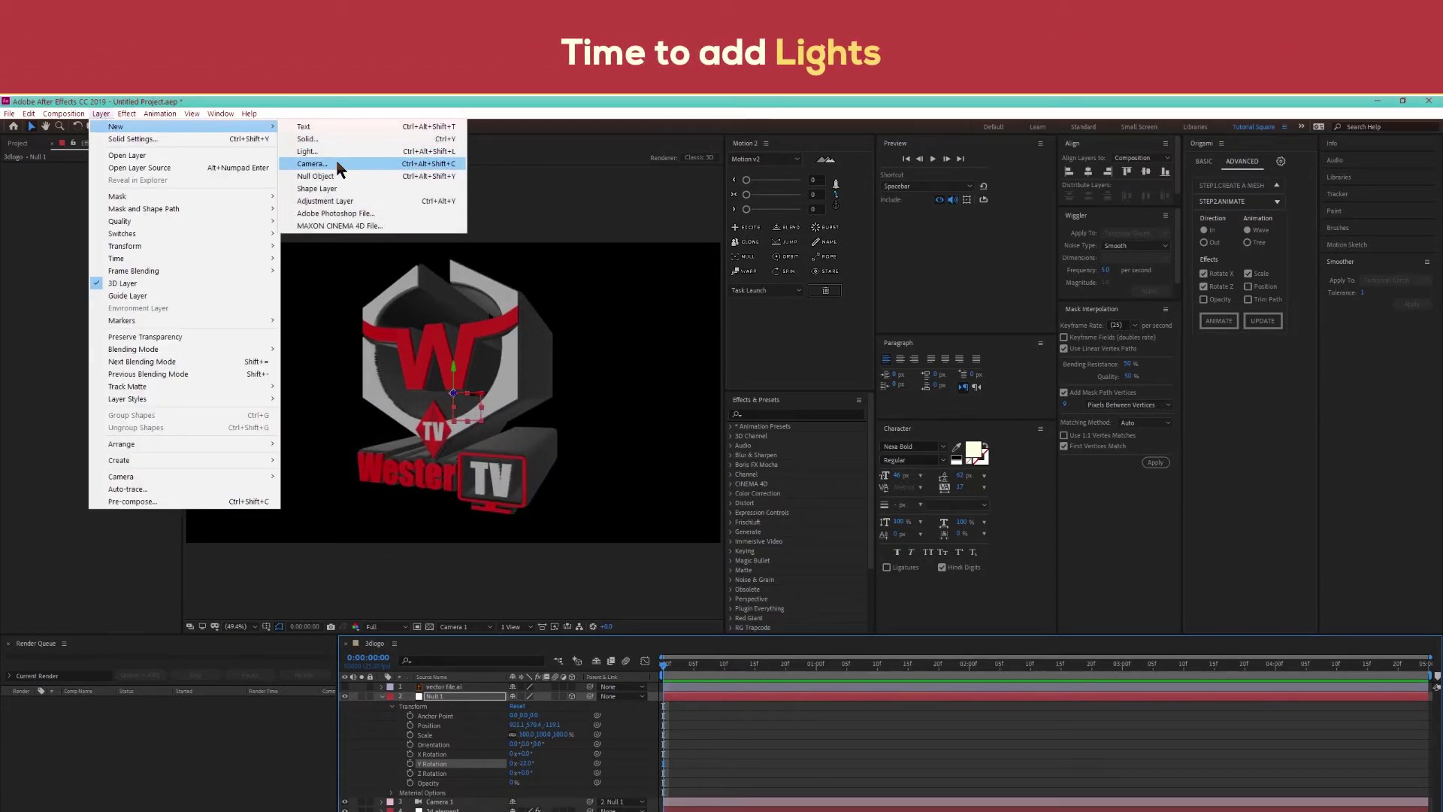
pyautogui.click(335, 154)
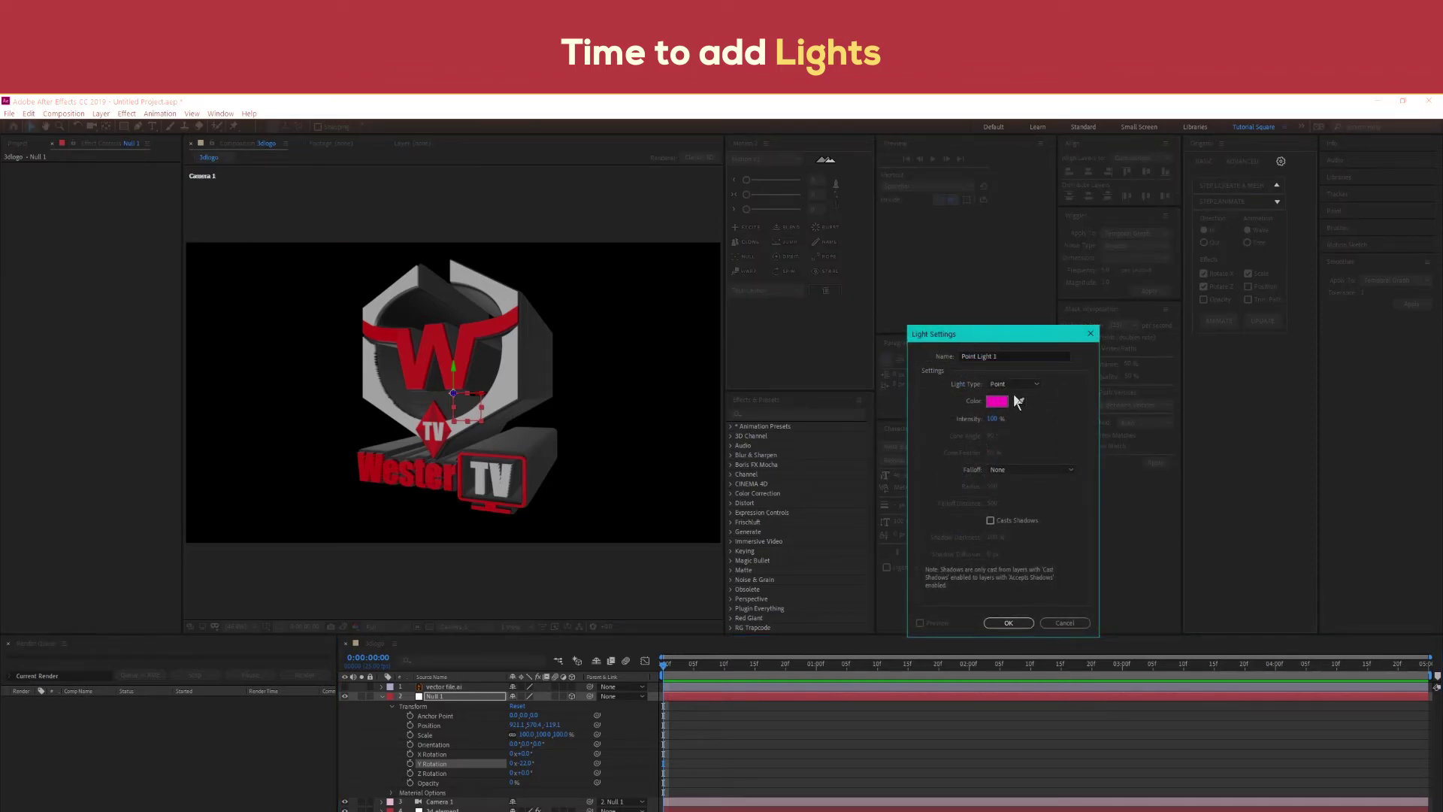
pyautogui.click(1000, 403)
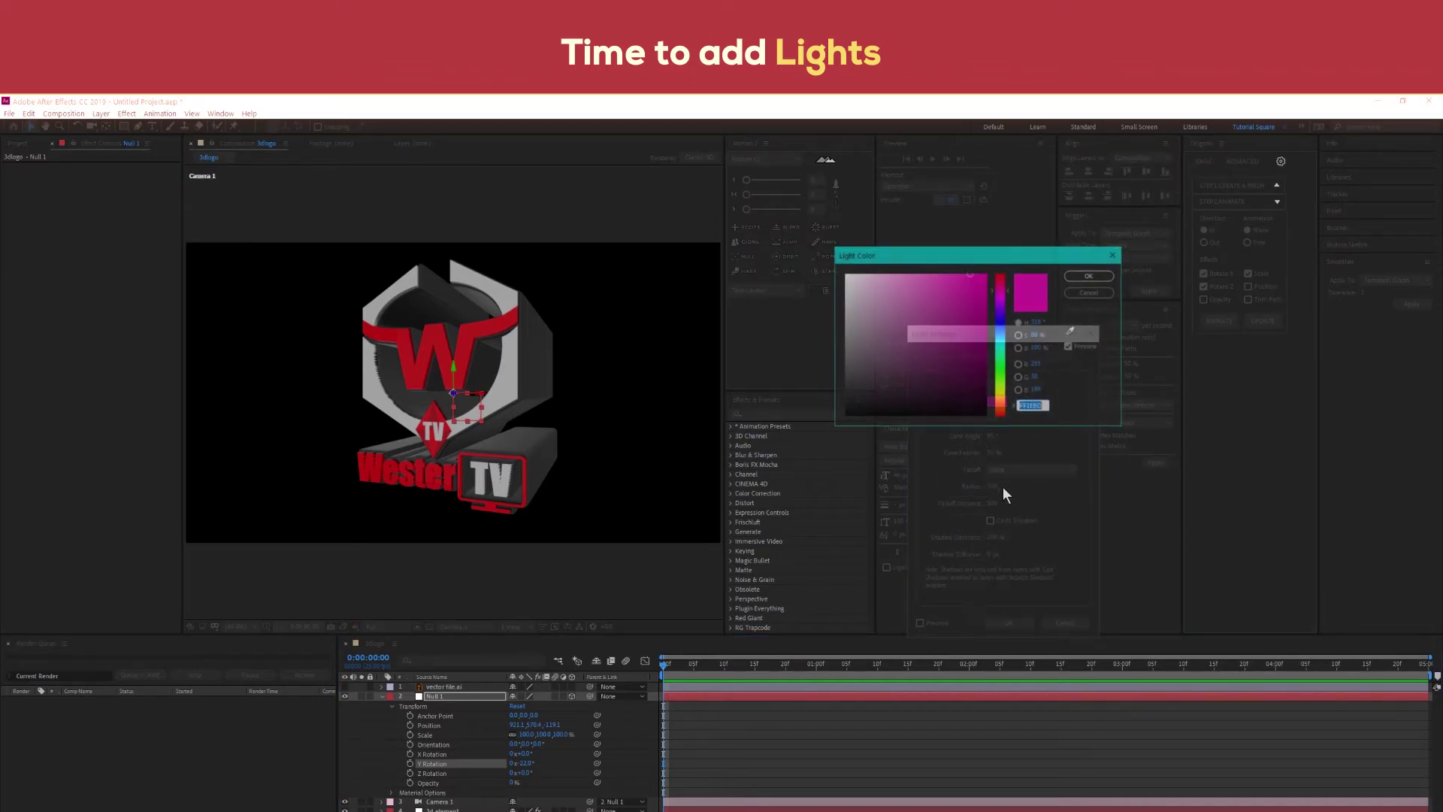
pyautogui.click(1083, 279)
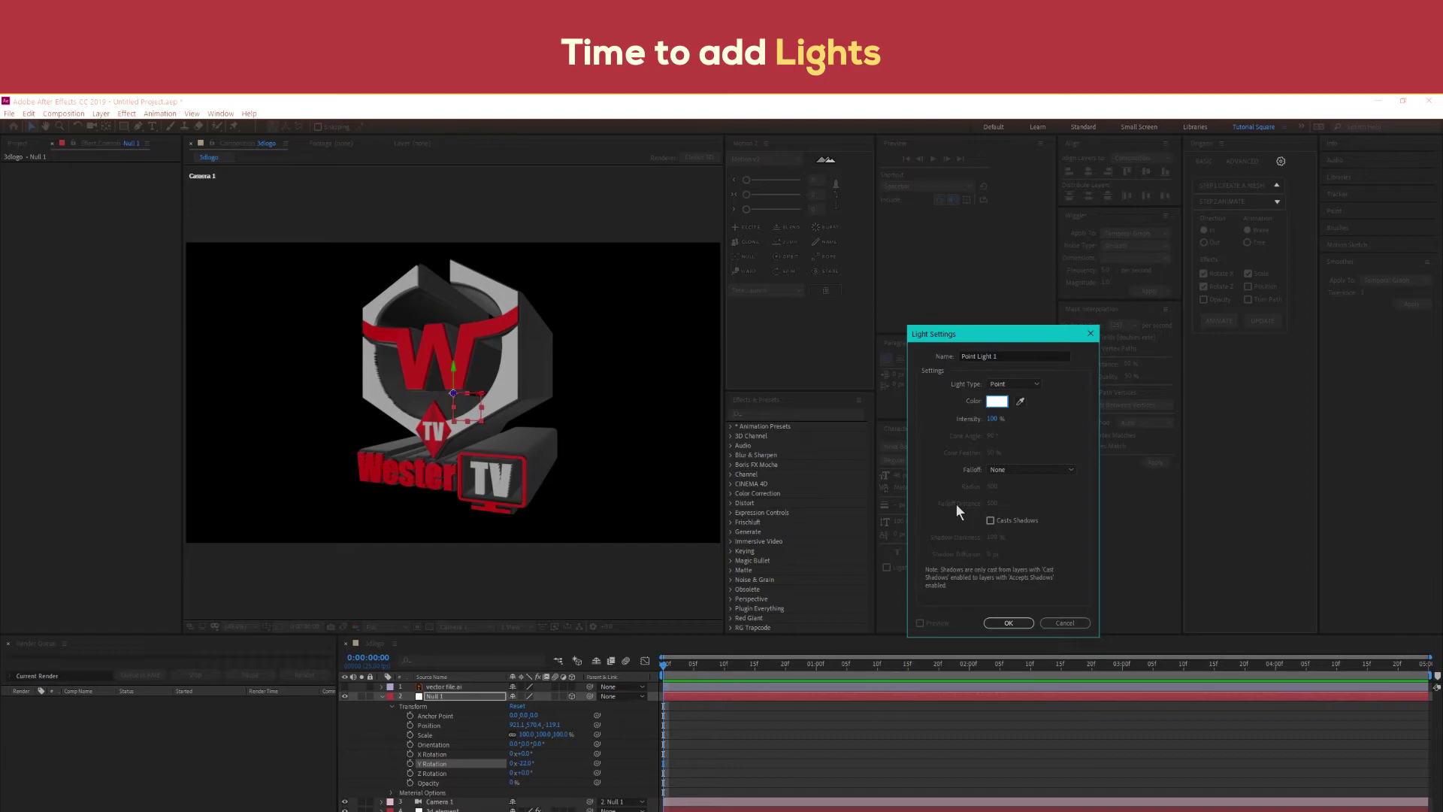
pyautogui.click(1014, 520)
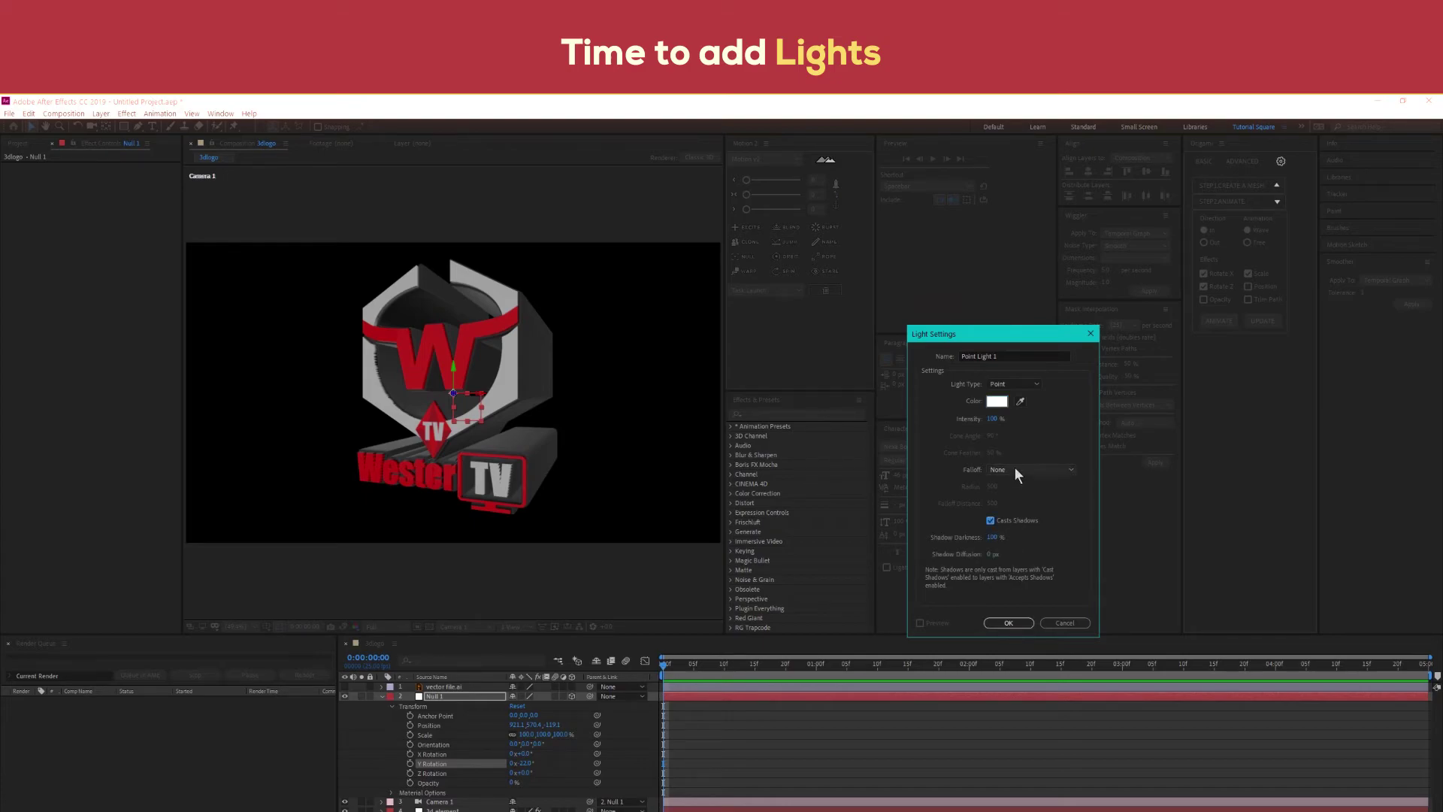
pyautogui.click(1017, 383)
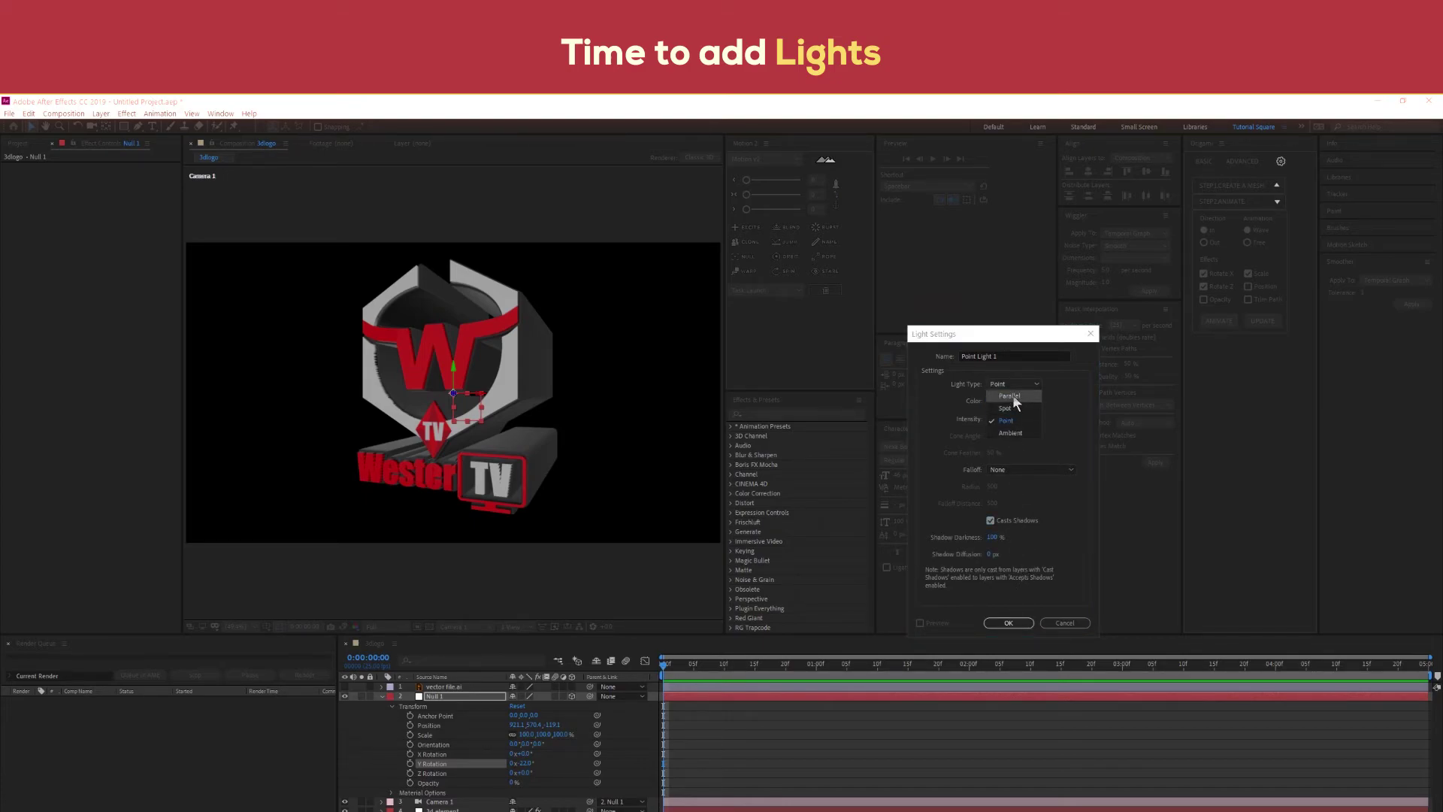
pyautogui.click(1011, 395)
pyautogui.click(1008, 623)
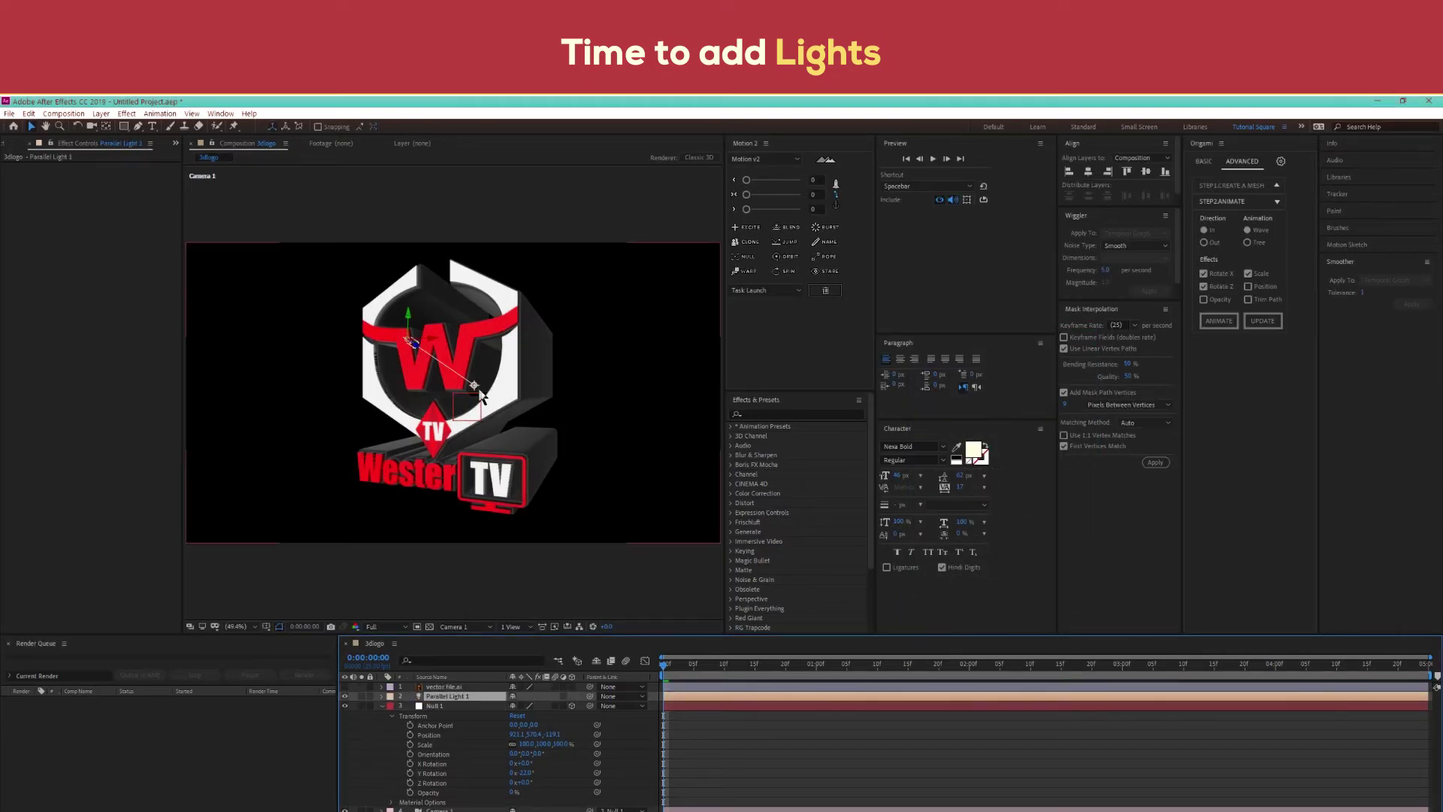
pyautogui.moveTo(433, 436); pyautogui.dragTo(396, 483)
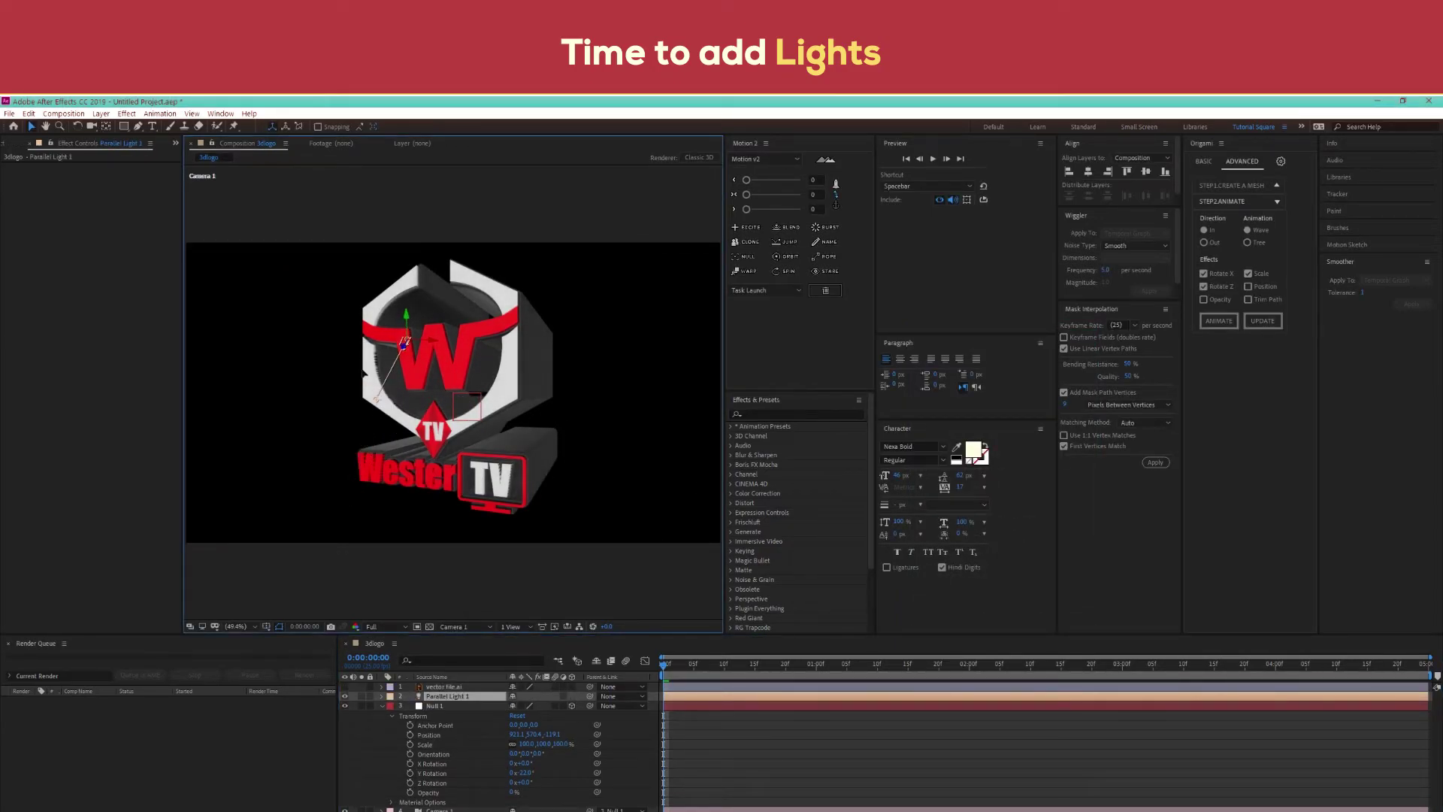
pyautogui.click(456, 625)
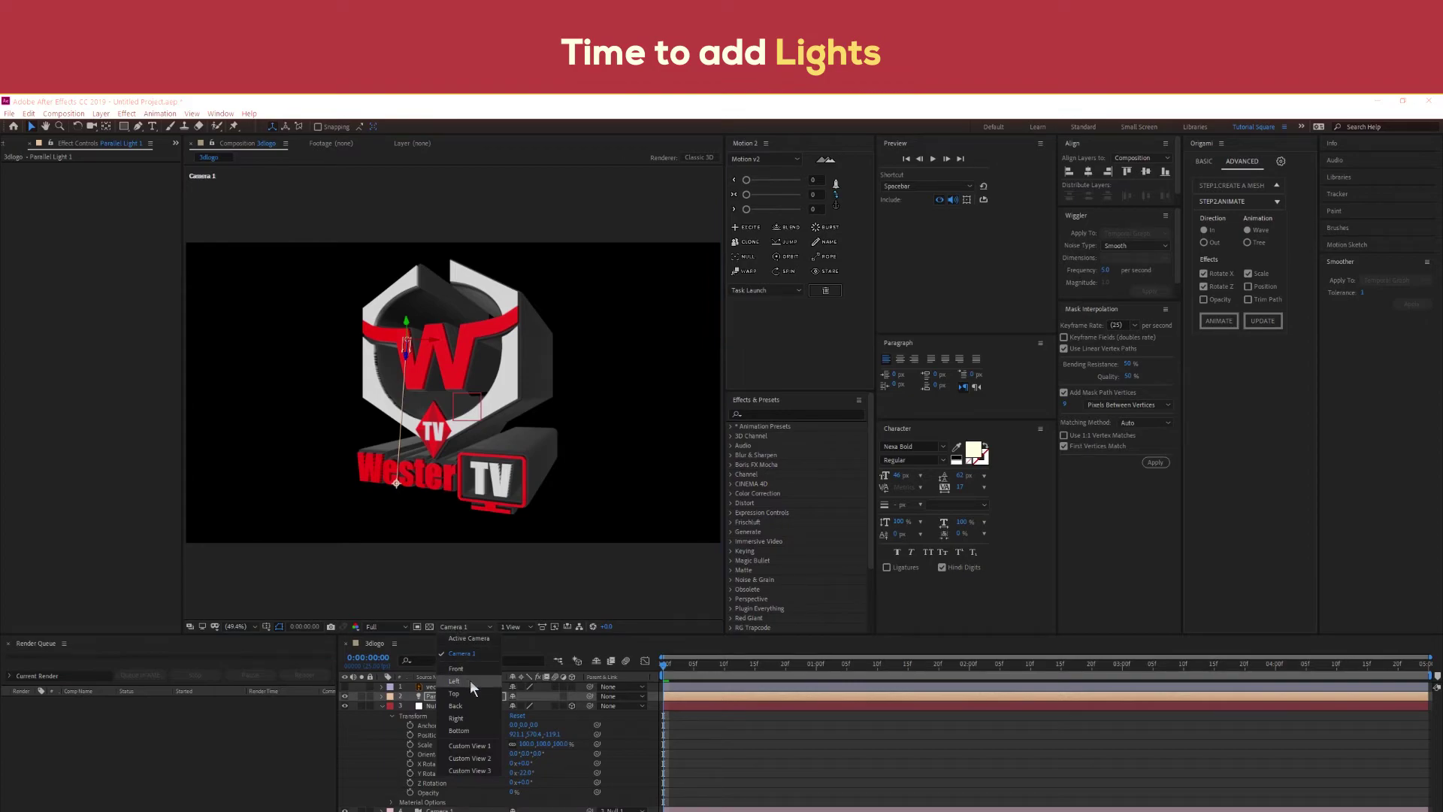
# Raise Parallel Light 1 above the logo using the Front and Left views
pyautogui.click(470, 680)
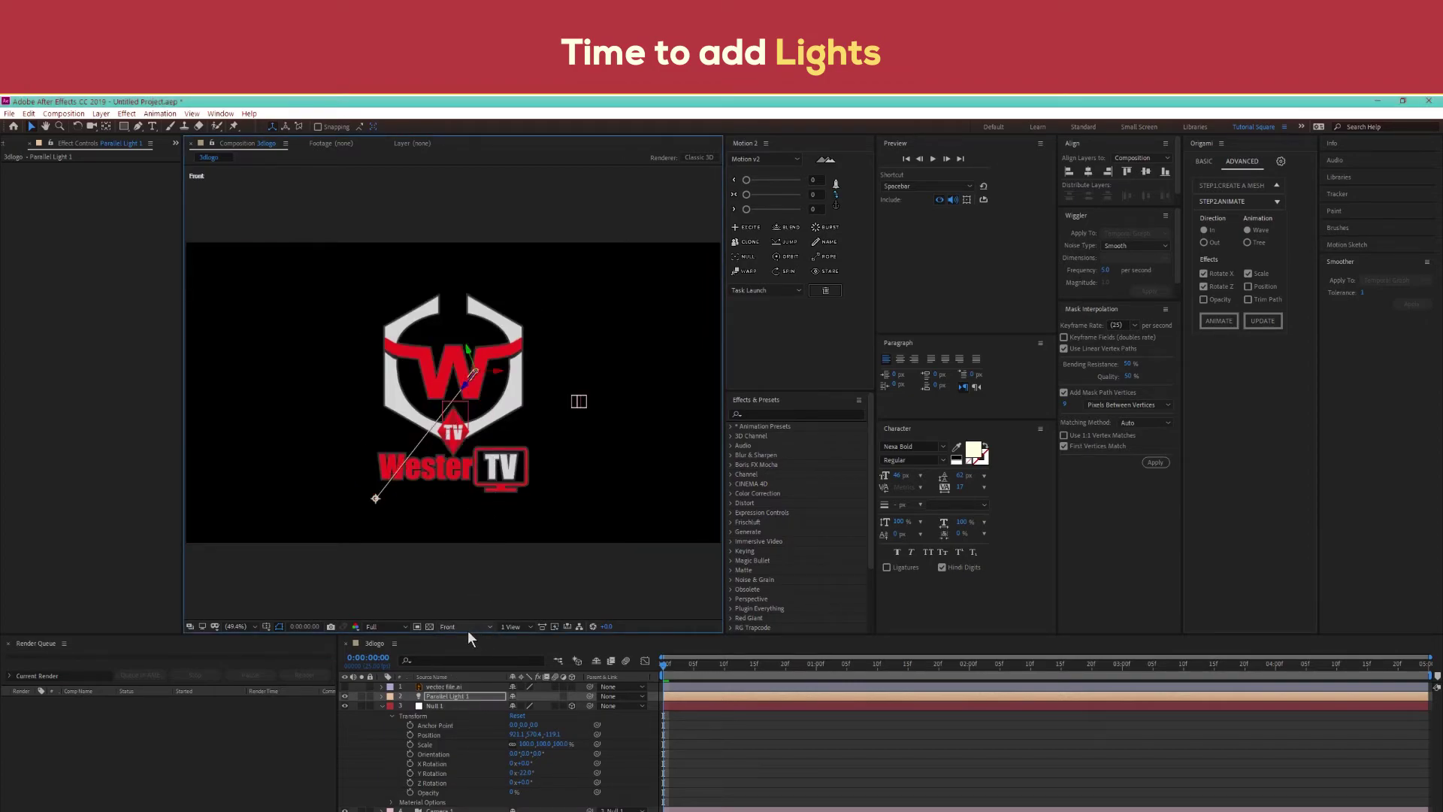
pyautogui.click(464, 626)
pyautogui.click(455, 680)
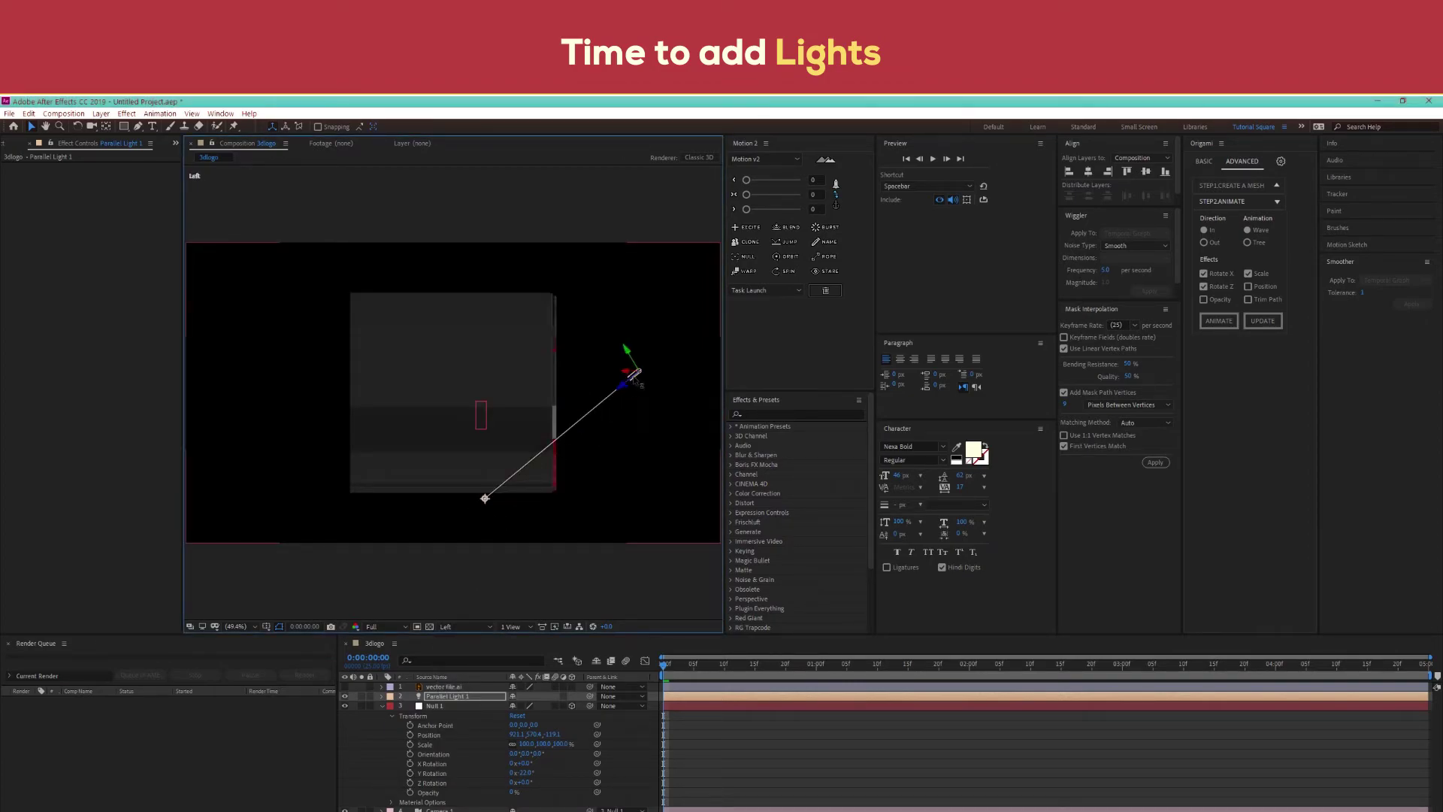
pyautogui.moveTo(638, 373); pyautogui.dragTo(604, 253)
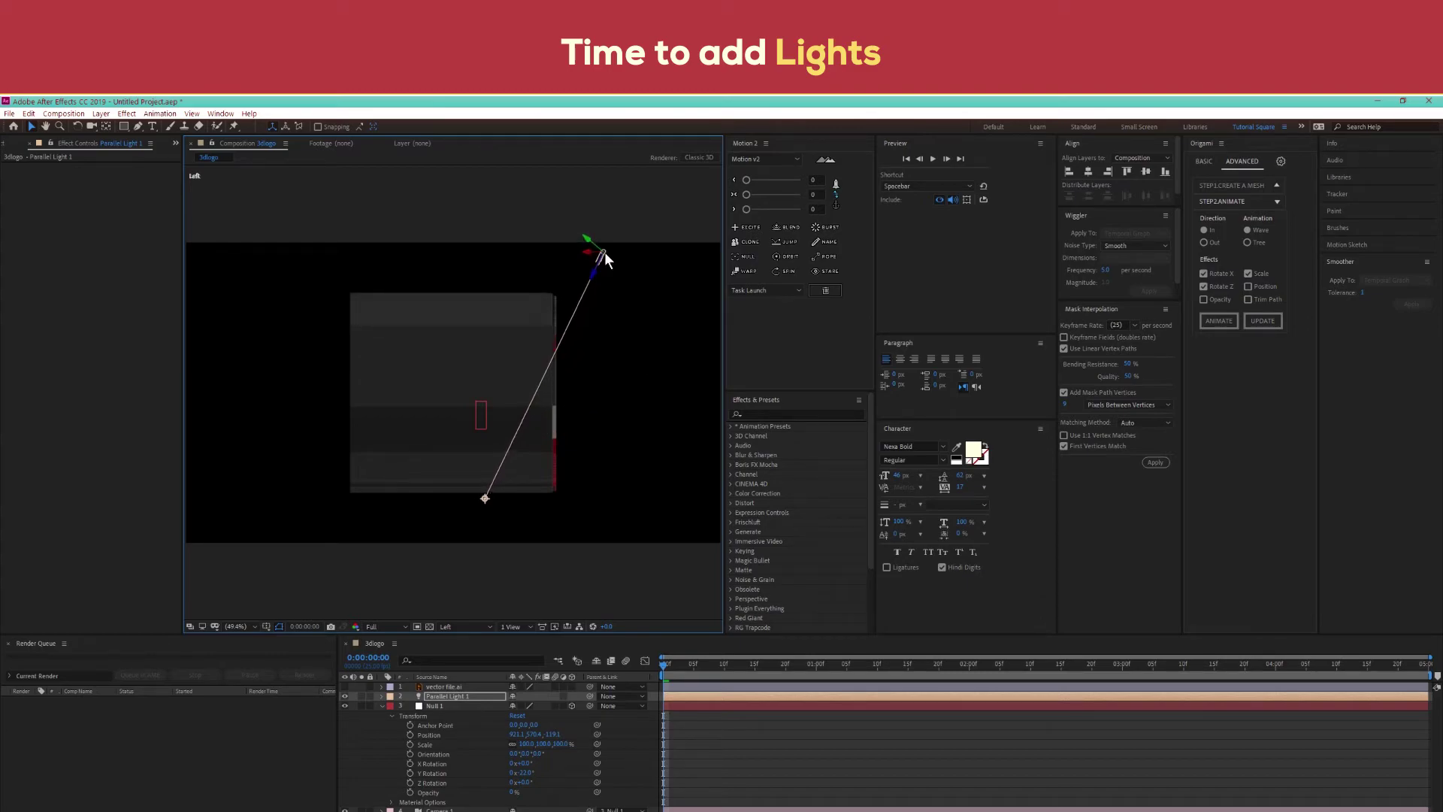
pyautogui.click(460, 626)
pyautogui.click(466, 669)
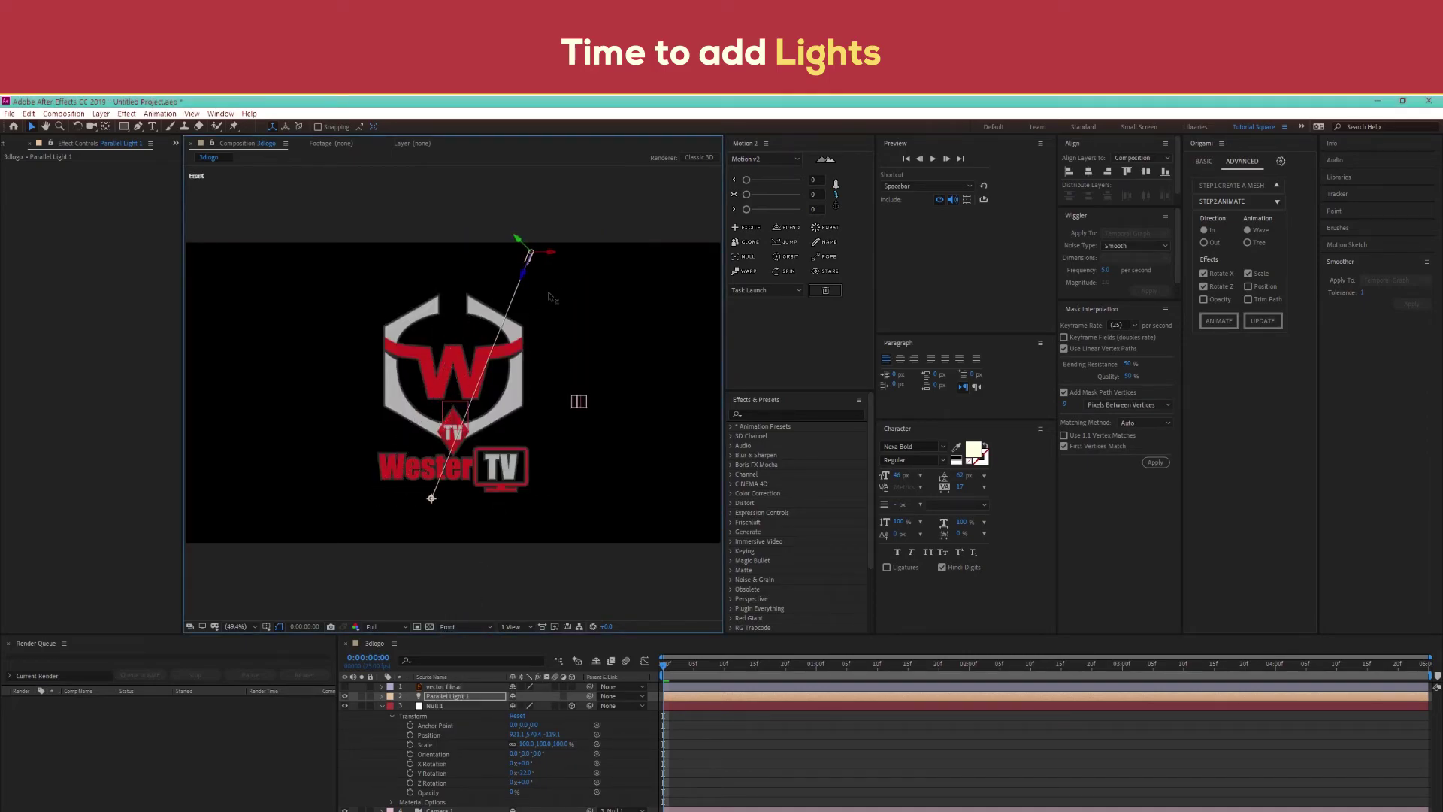
pyautogui.click(526, 248)
pyautogui.moveTo(532, 251); pyautogui.dragTo(620, 328)
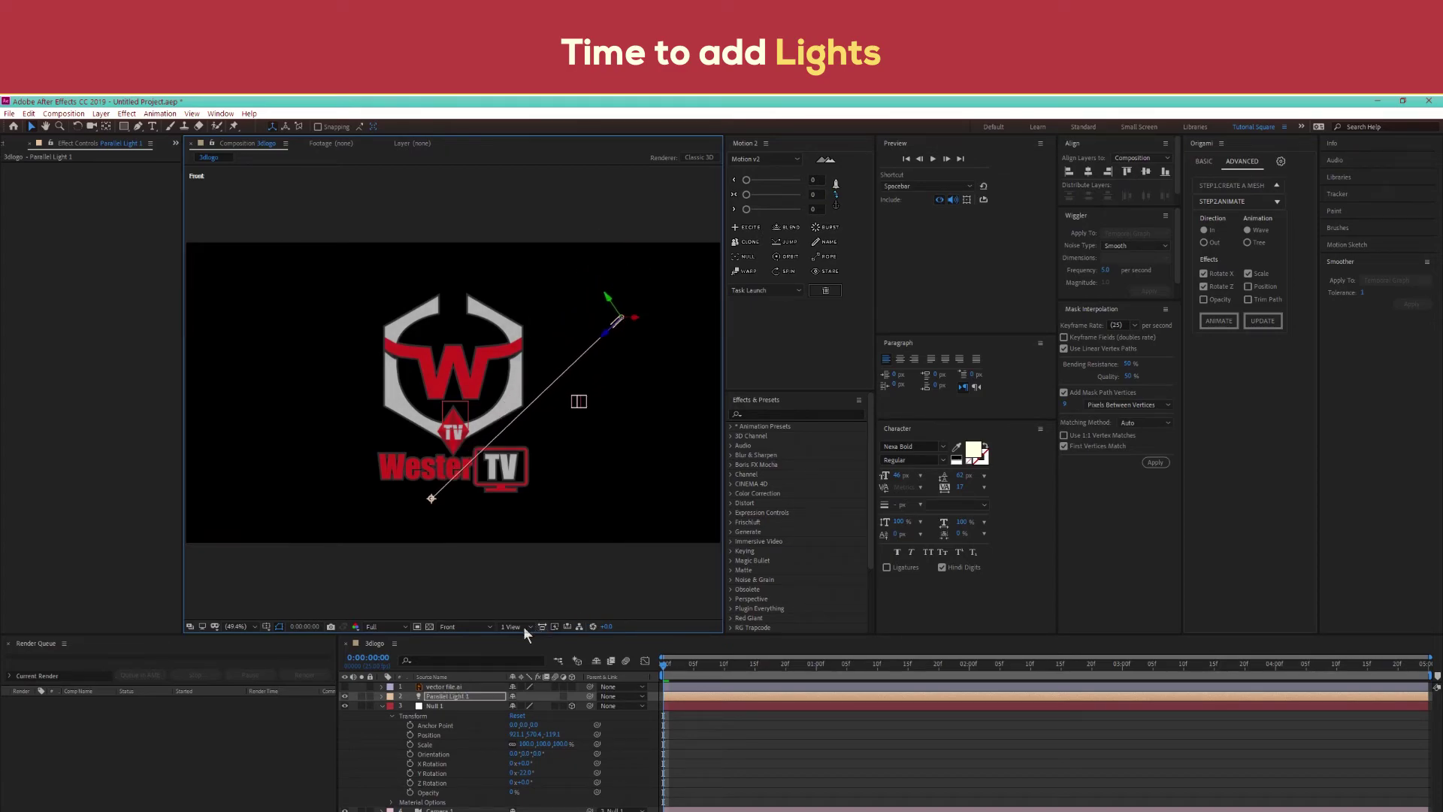
# In Camera 1 view, adjust the light's shadow darkness and move it to the top centre
pyautogui.click(457, 625)
pyautogui.click(463, 649)
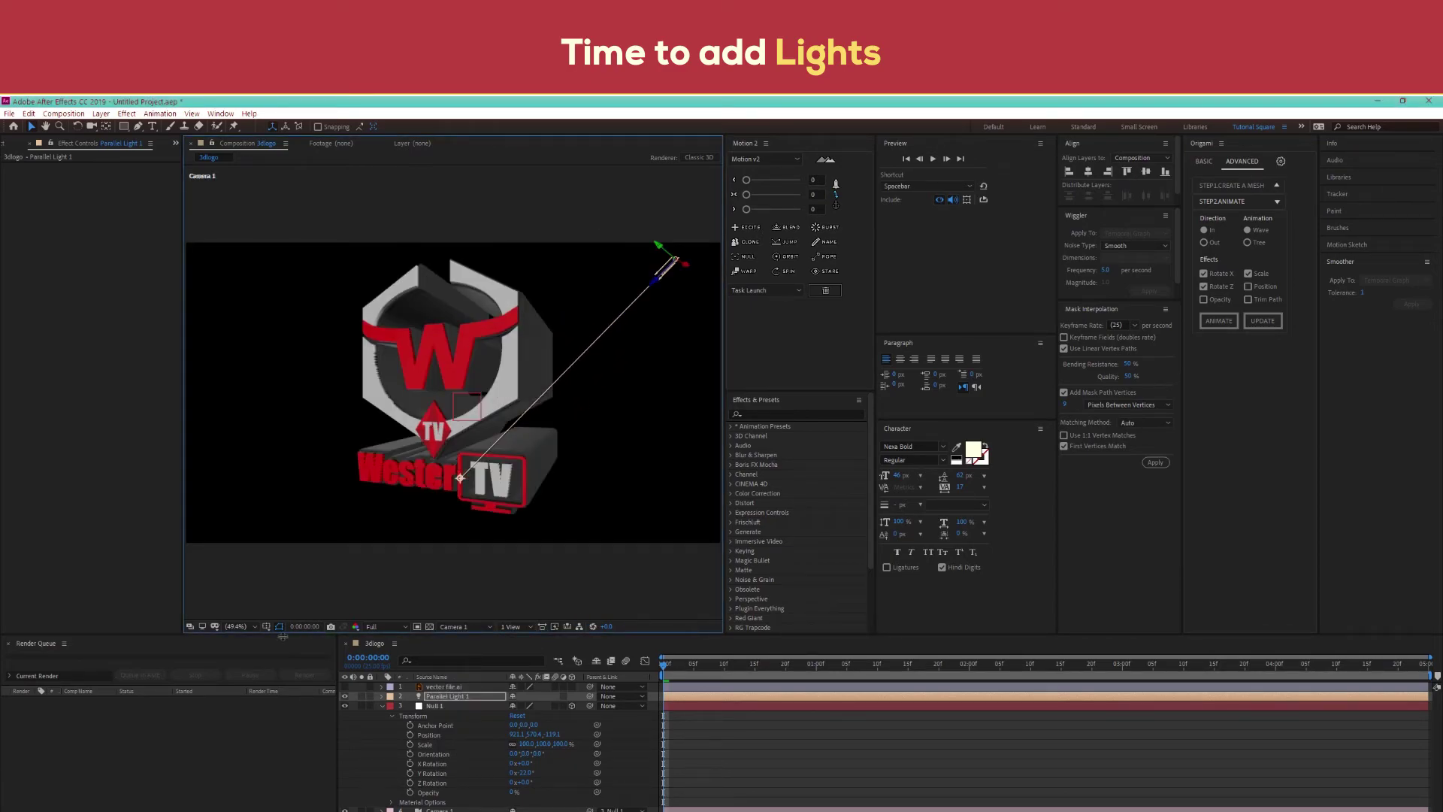
pyautogui.doubleClick(418, 697)
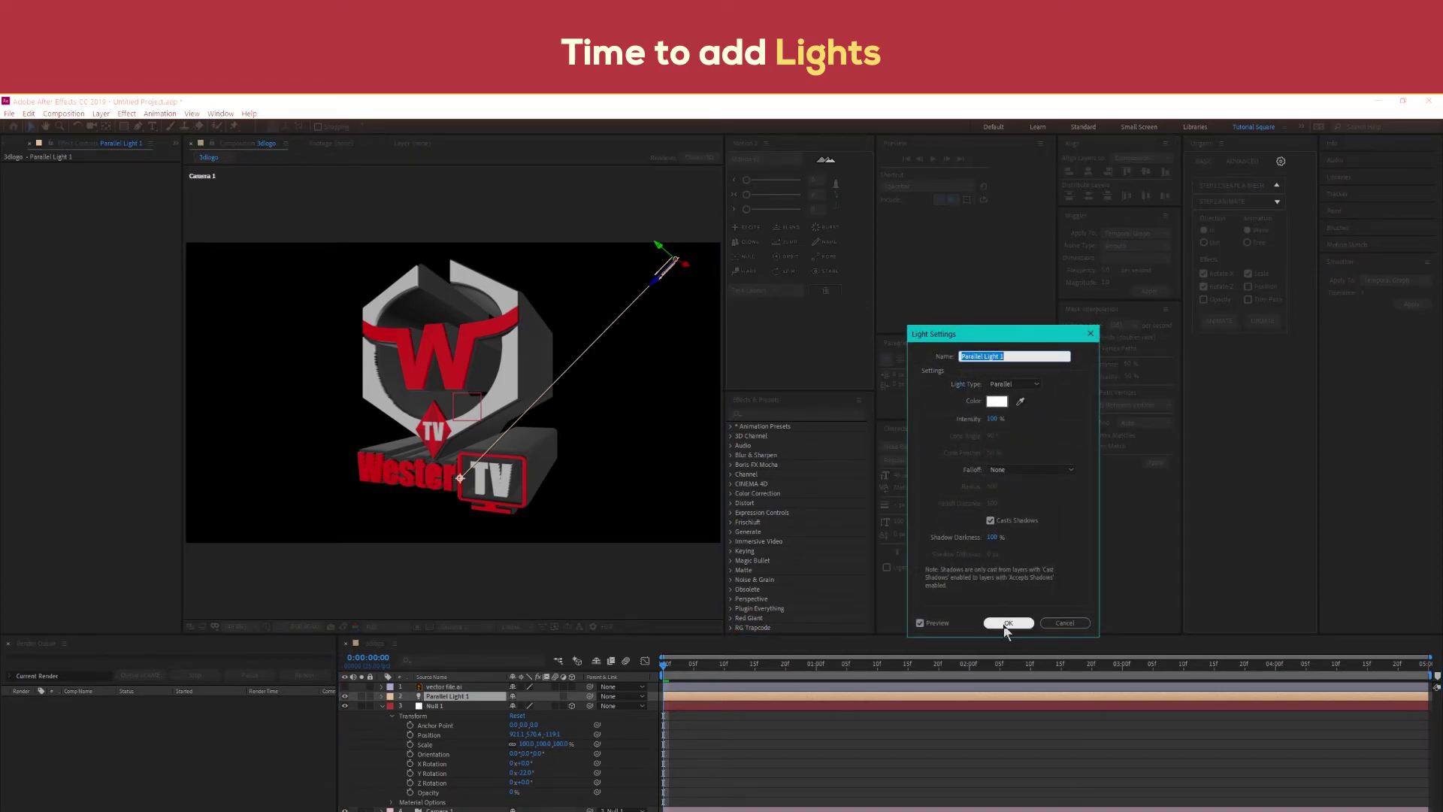
pyautogui.moveTo(992, 537); pyautogui.dragTo(1057, 538)
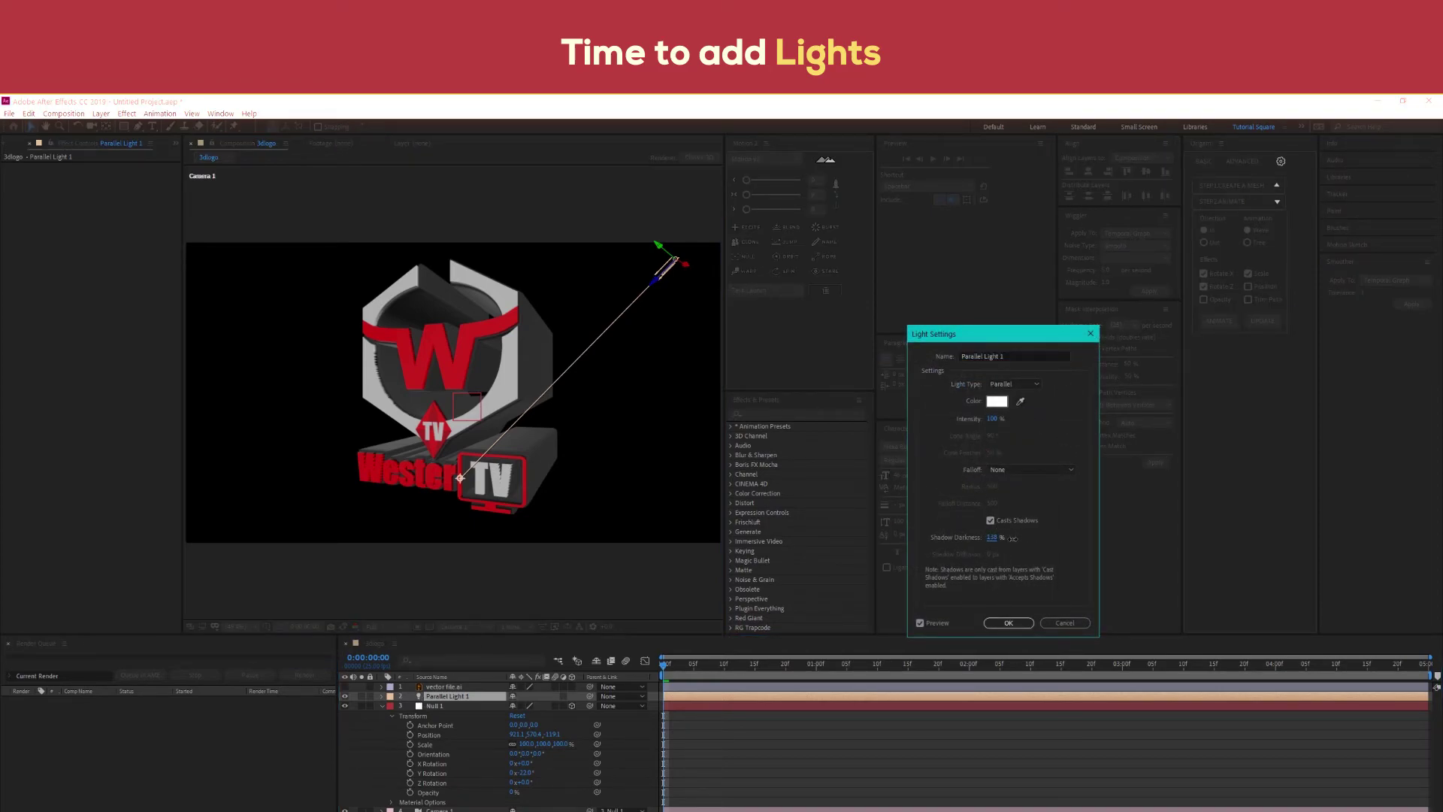
pyautogui.click(1008, 622)
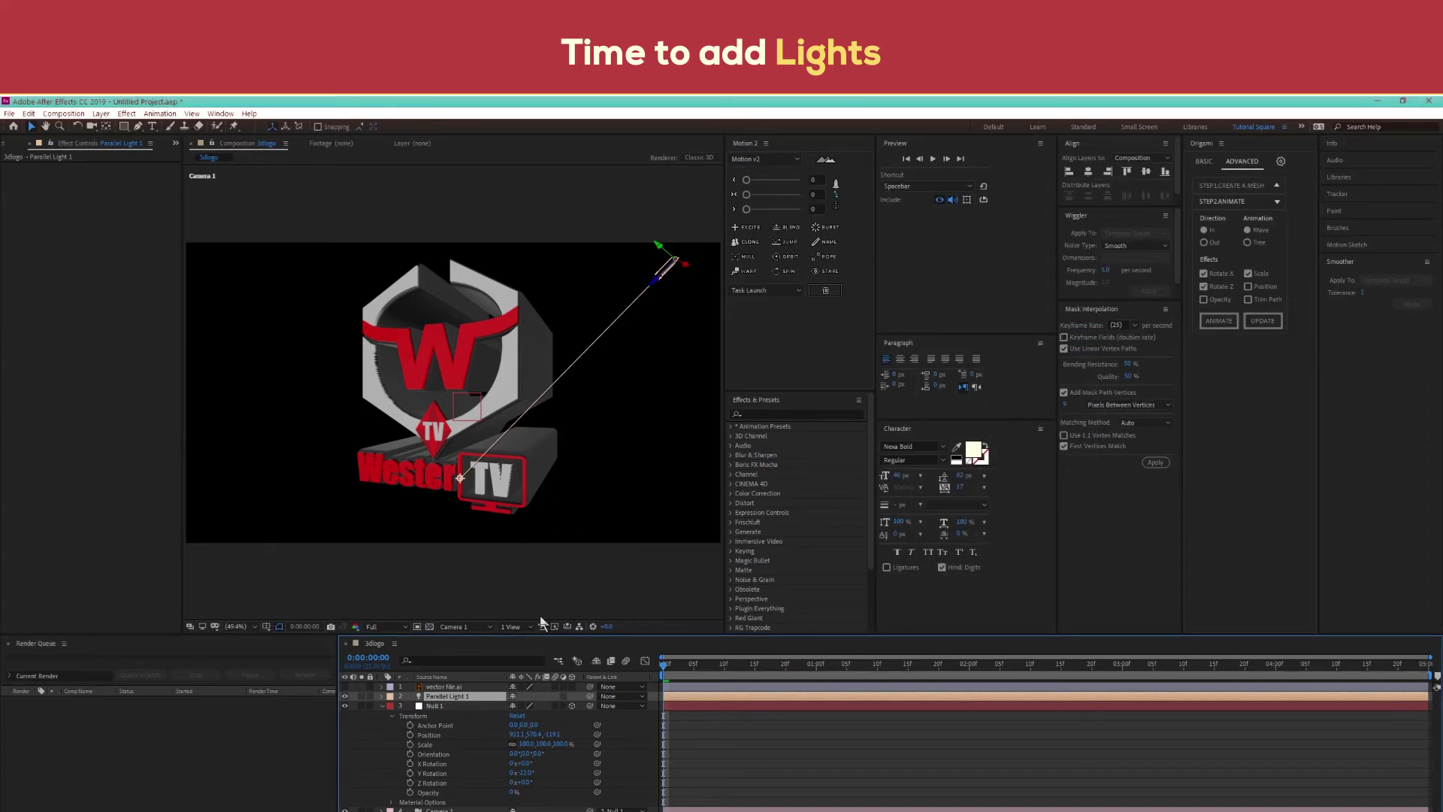
pyautogui.moveTo(460, 477)
pyautogui.mouseDown()
pyautogui.moveTo(421, 430)
pyautogui.moveTo(490, 477)
pyautogui.mouseUp()
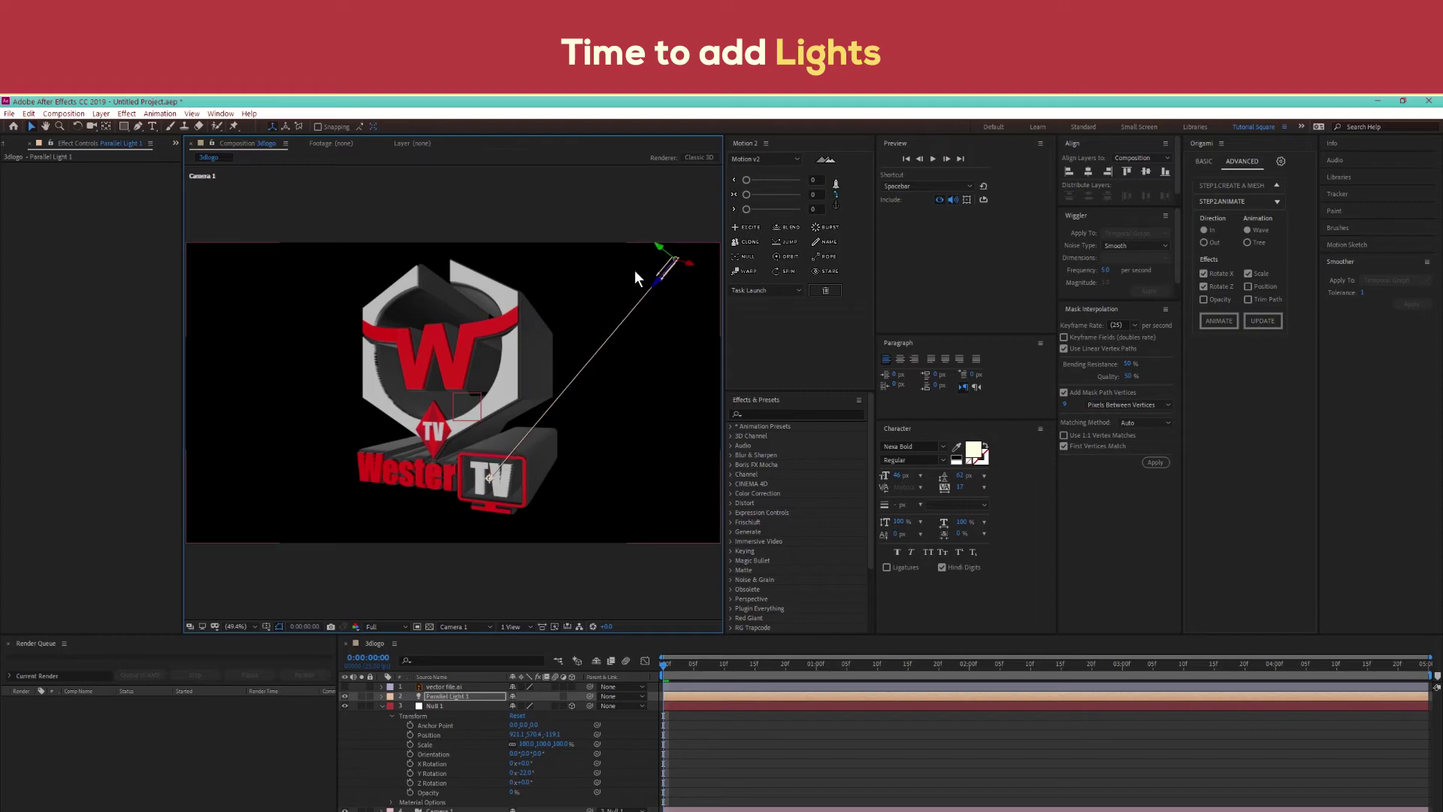
pyautogui.moveTo(667, 262)
pyautogui.mouseDown()
pyautogui.moveTo(444, 242)
pyautogui.moveTo(481, 235)
pyautogui.mouseUp()
pyautogui.click(710, 710)
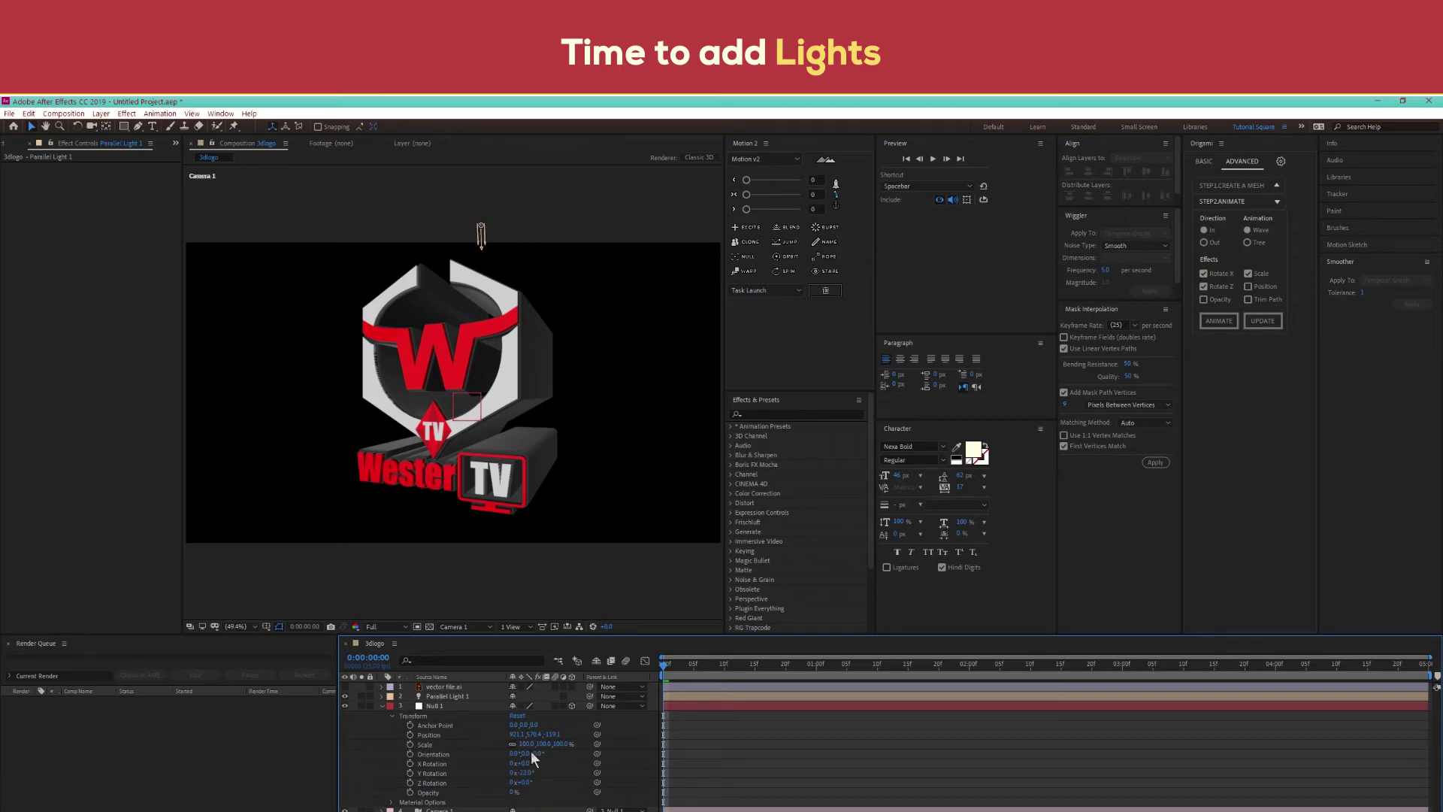
pyautogui.moveTo(524, 772)
pyautogui.mouseDown()
pyautogui.moveTo(557, 772)
pyautogui.moveTo(521, 773)
pyautogui.mouseUp()
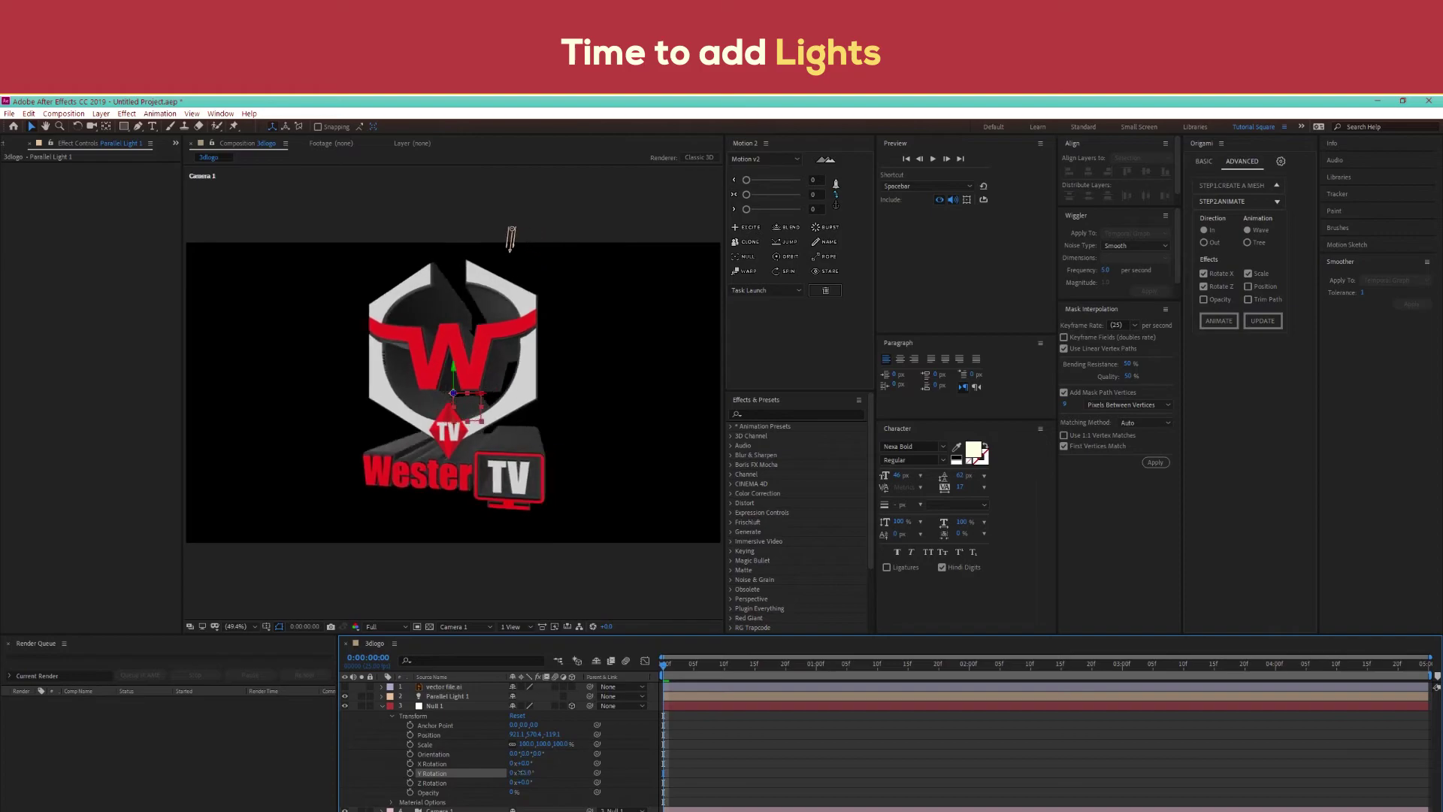
pyautogui.moveTo(510, 239); pyautogui.dragTo(404, 316)
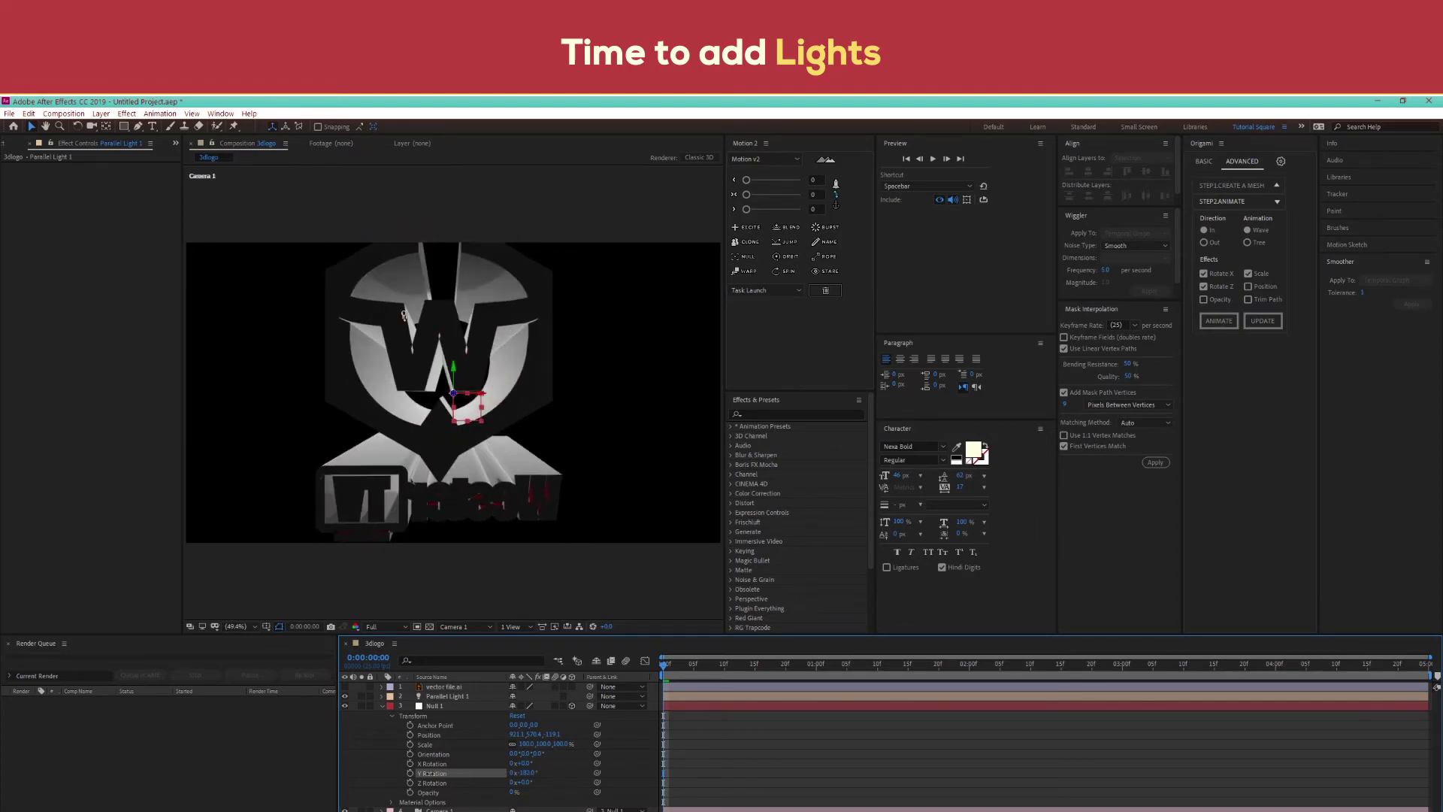
pyautogui.moveTo(403, 316); pyautogui.dragTo(484, 234)
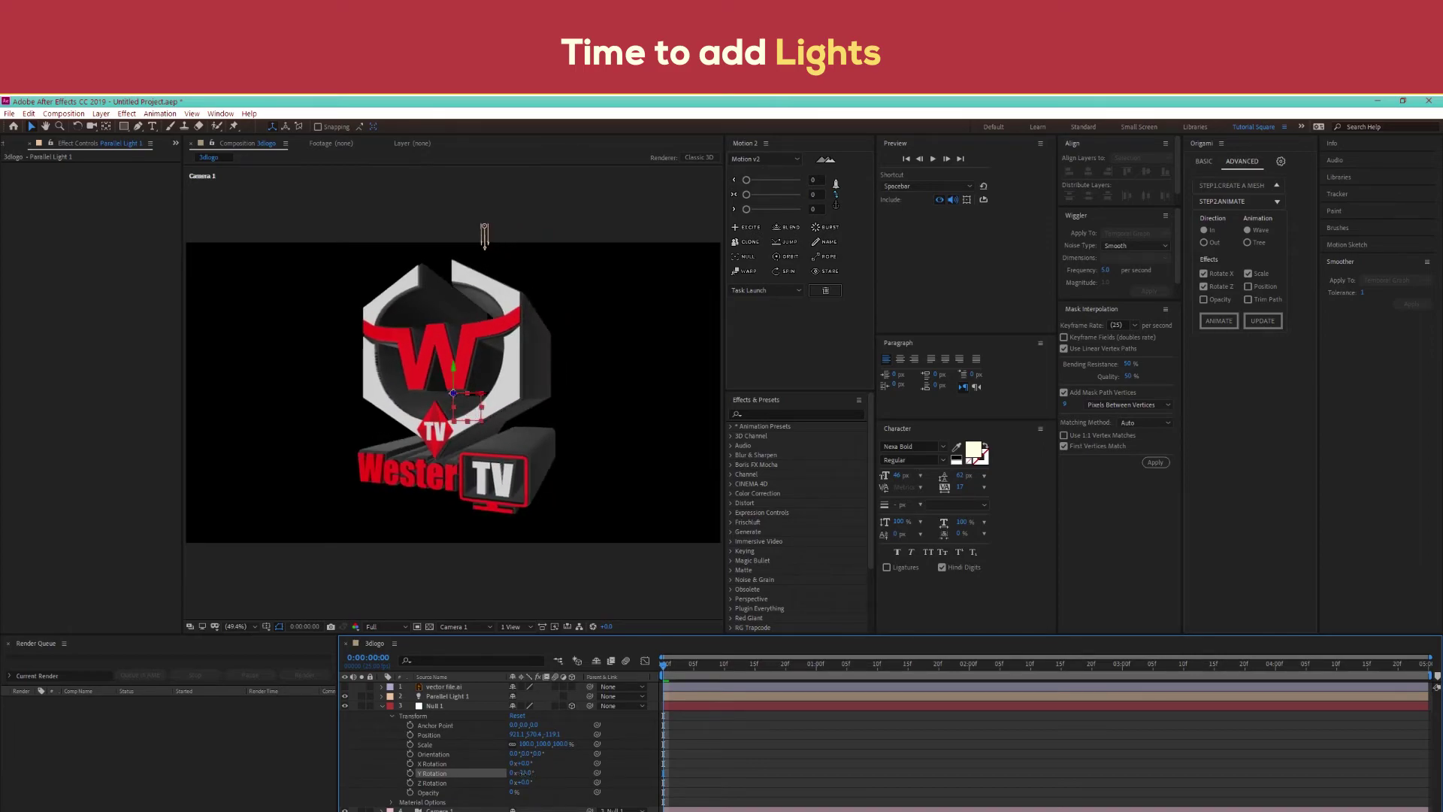
pyautogui.moveTo(484, 235); pyautogui.dragTo(521, 352)
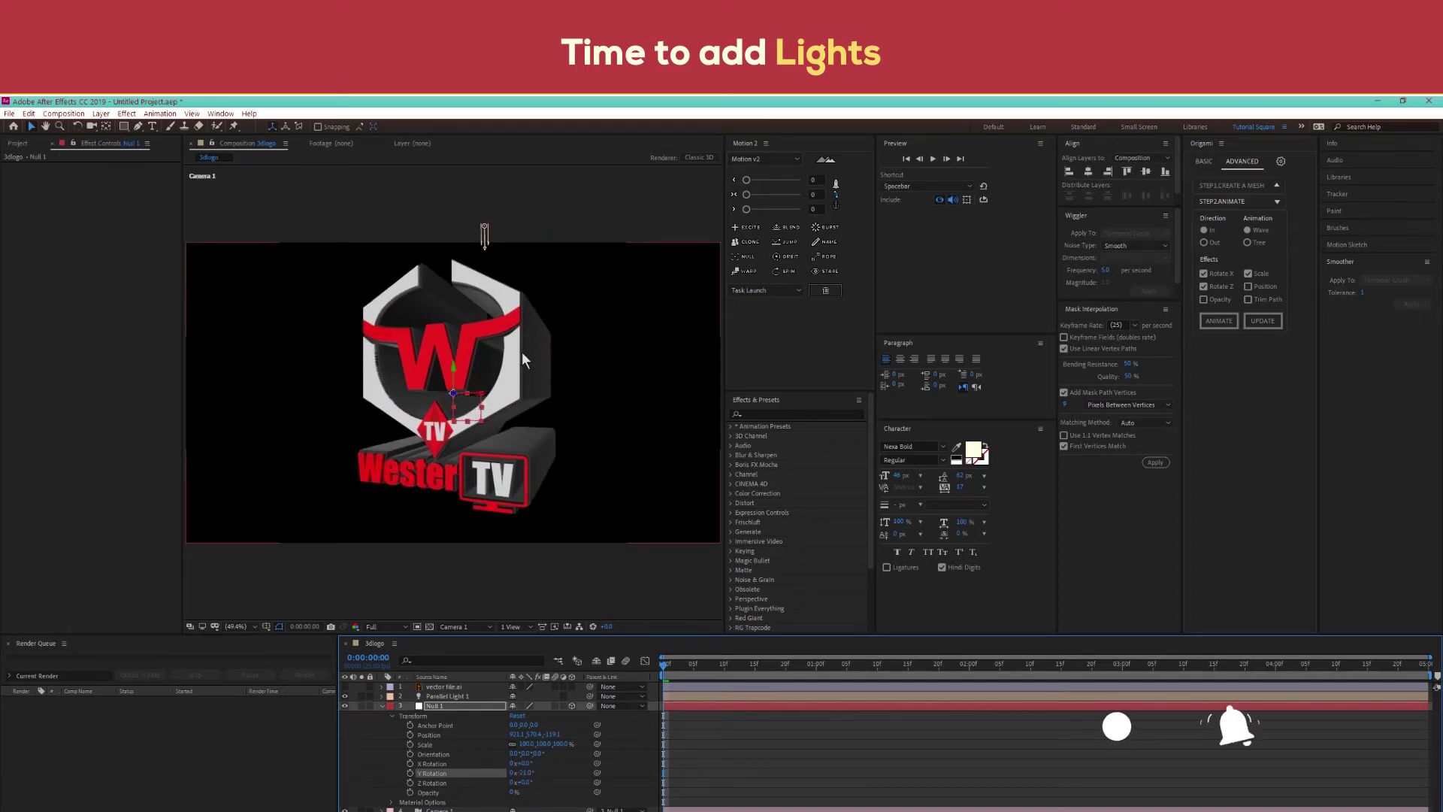
pyautogui.click(701, 741)
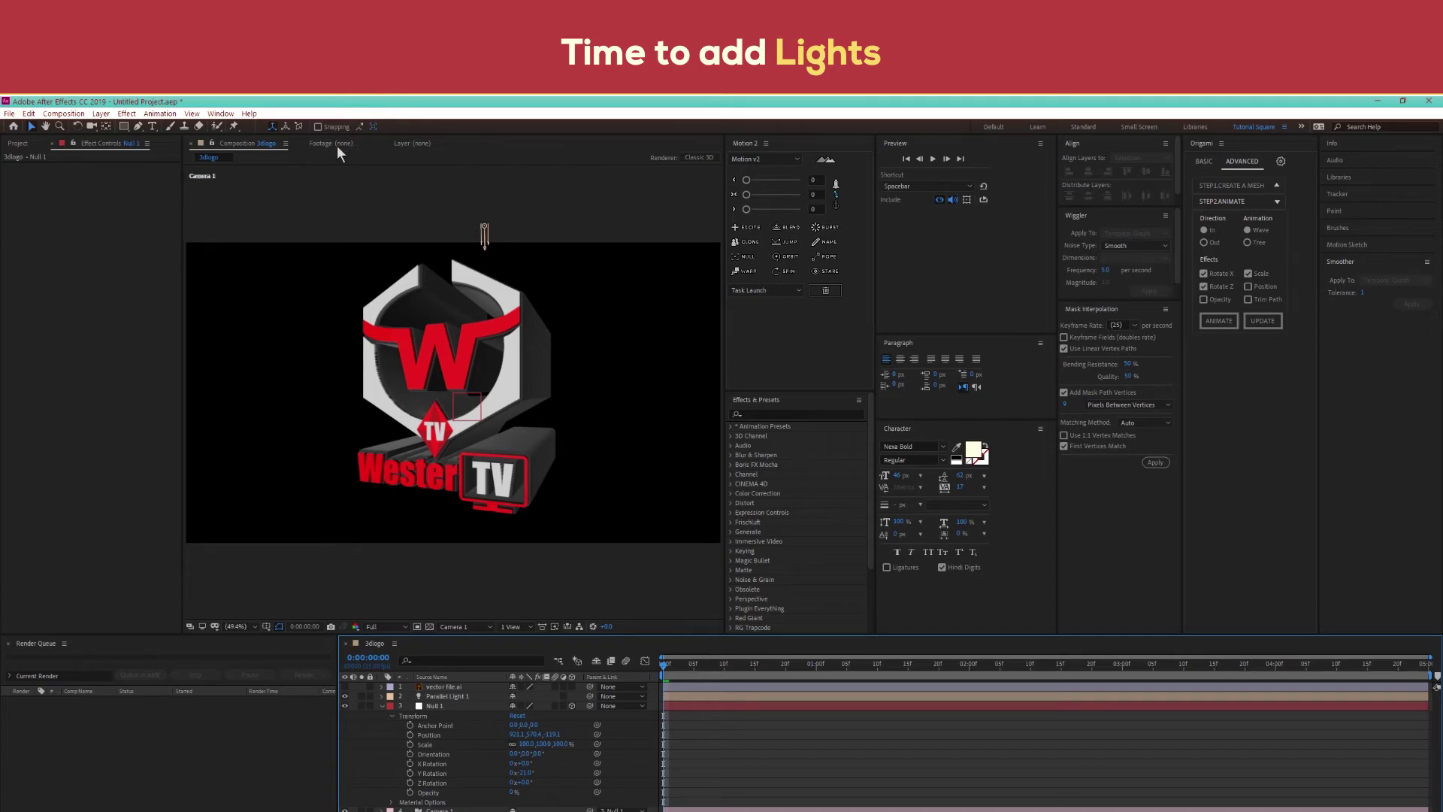
pyautogui.click(443, 706)
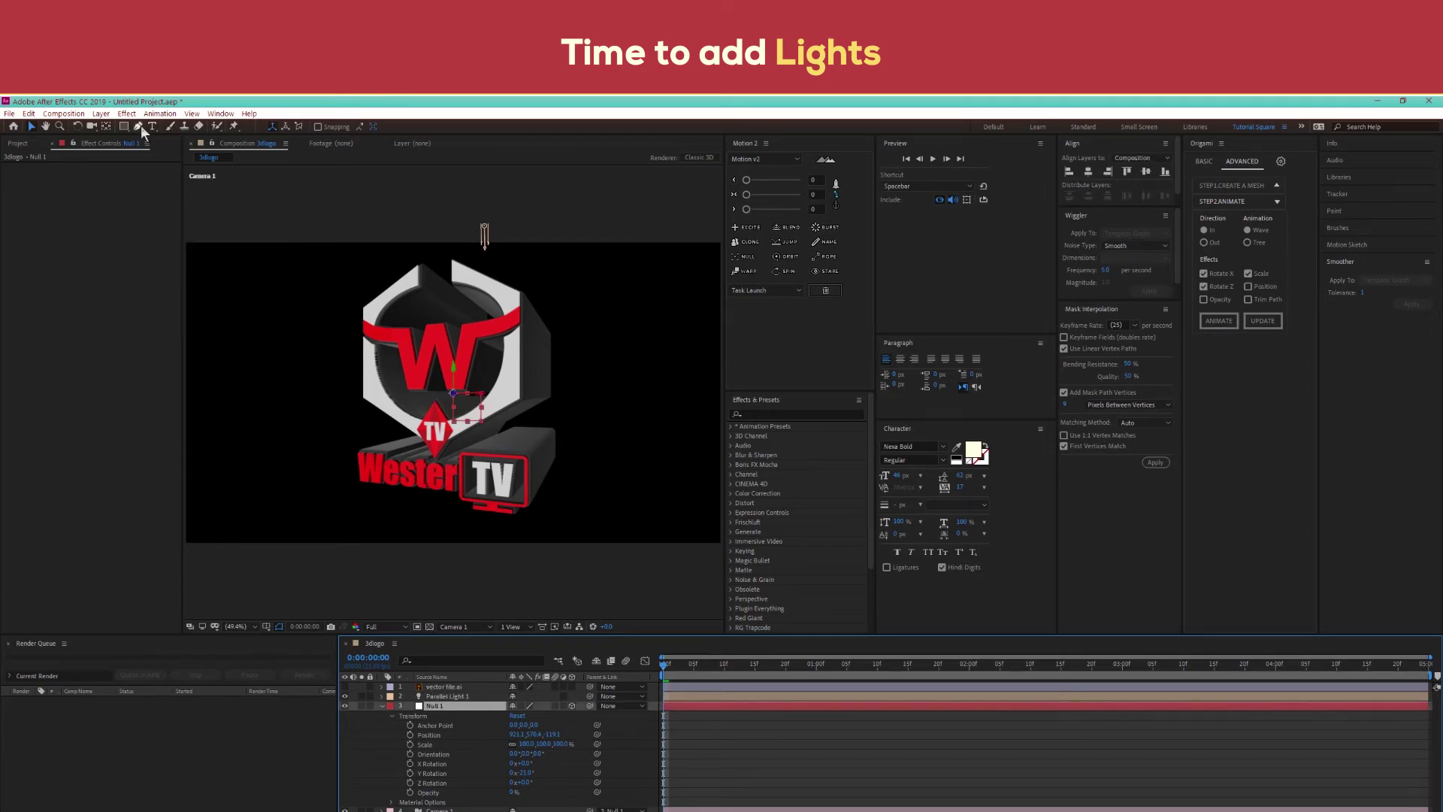
# Reopen Element 3D on Bevel 2 and browse the Physical materials and Bevels preset folders
pyautogui.click(213, 481)
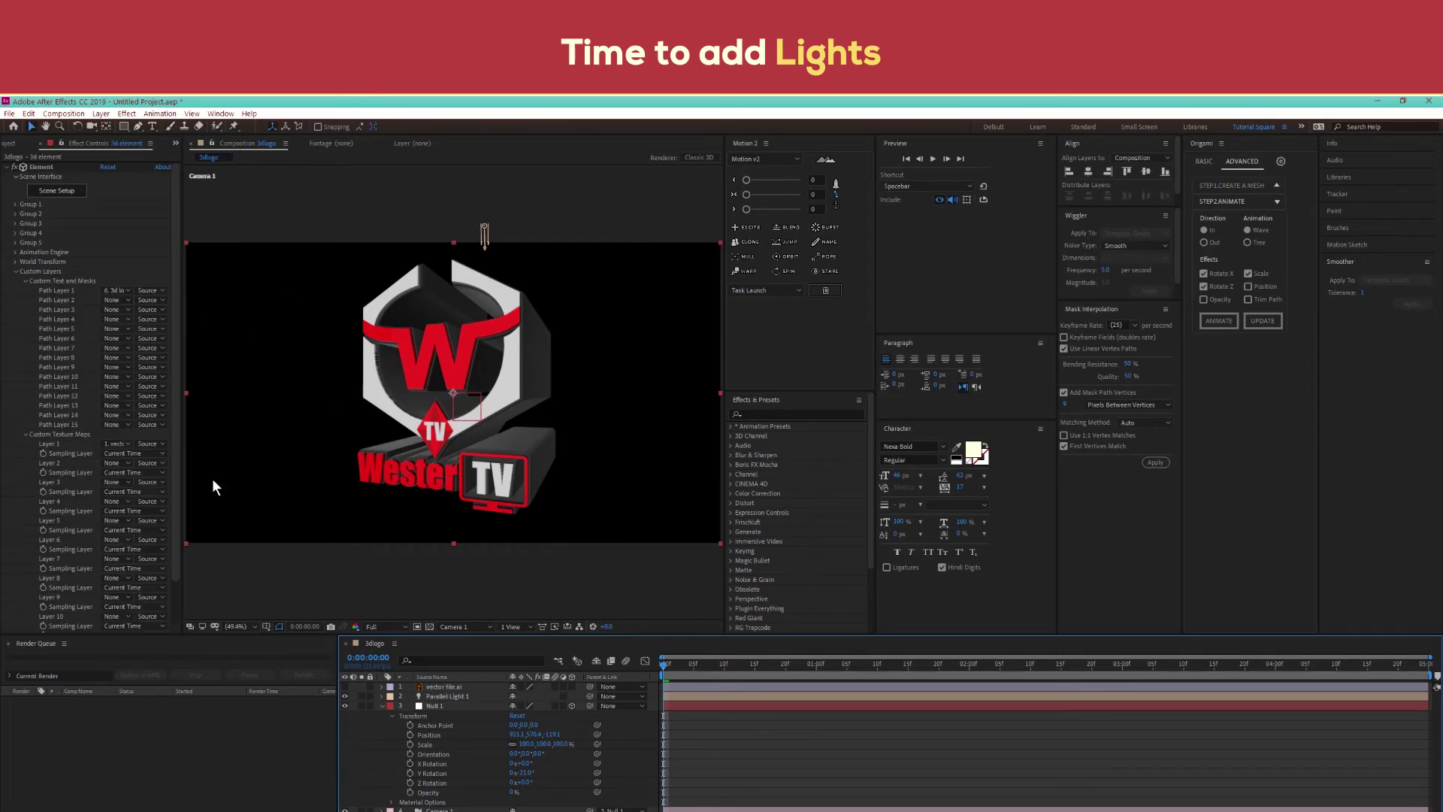
pyautogui.click(63, 192)
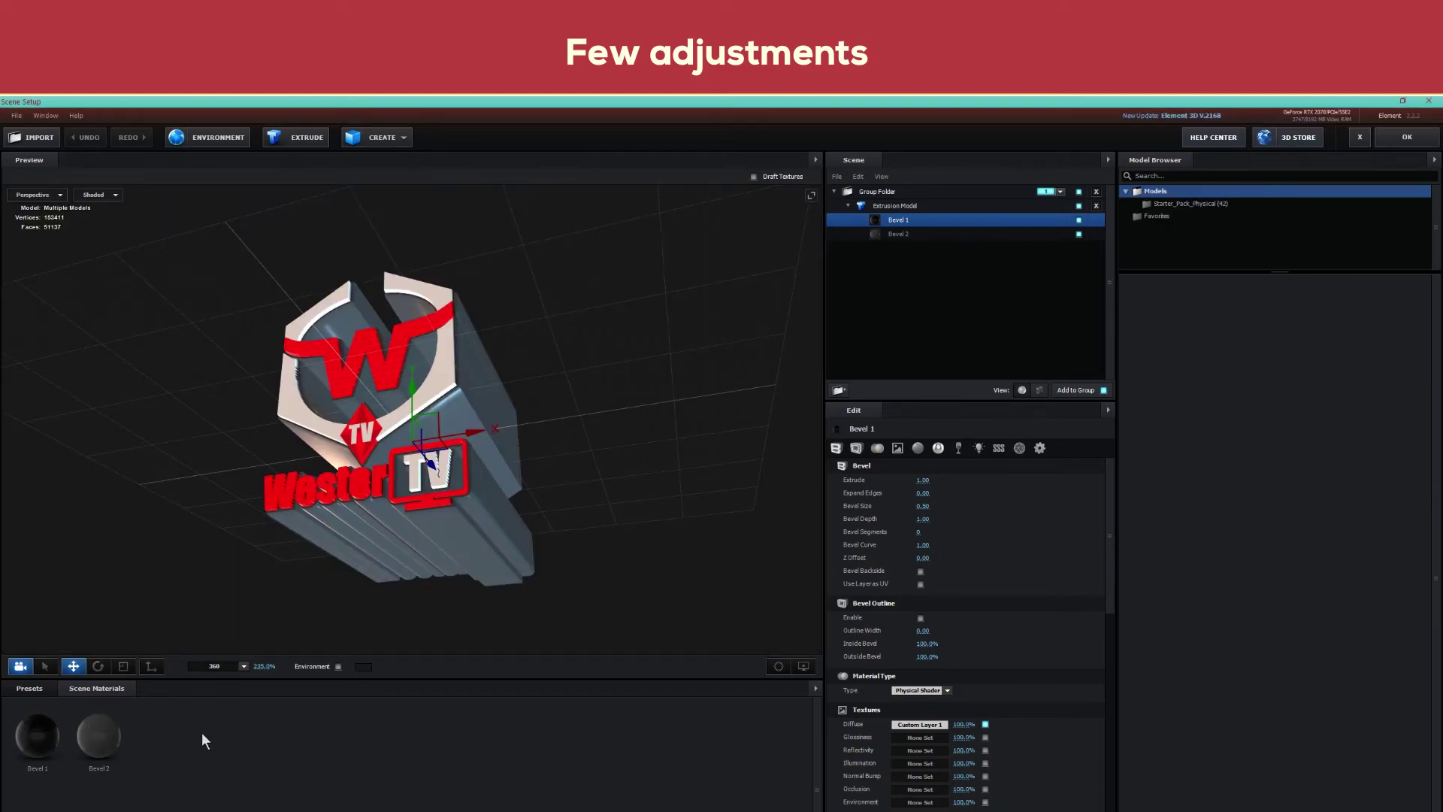
pyautogui.click(900, 233)
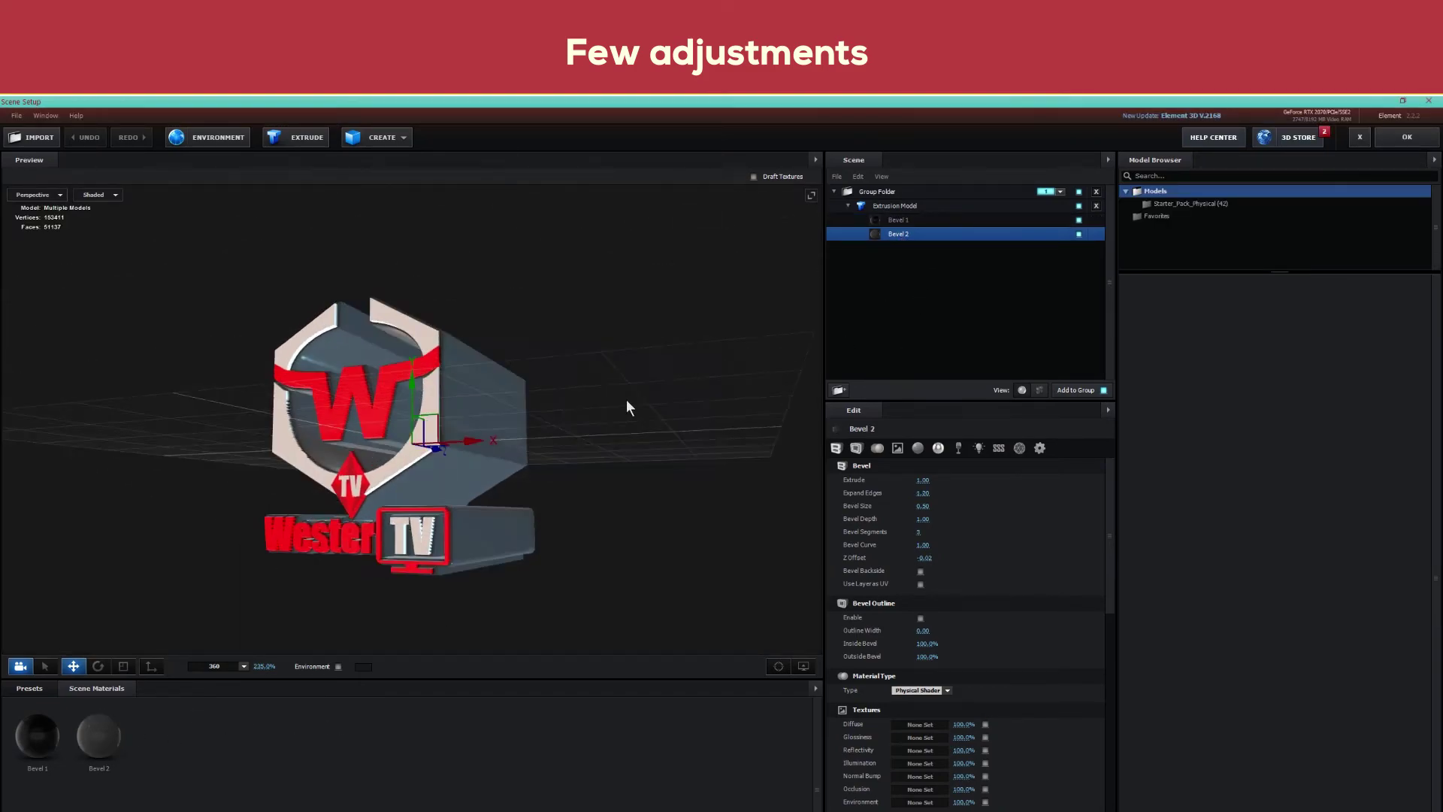
pyautogui.moveTo(626, 399); pyautogui.dragTo(597, 408)
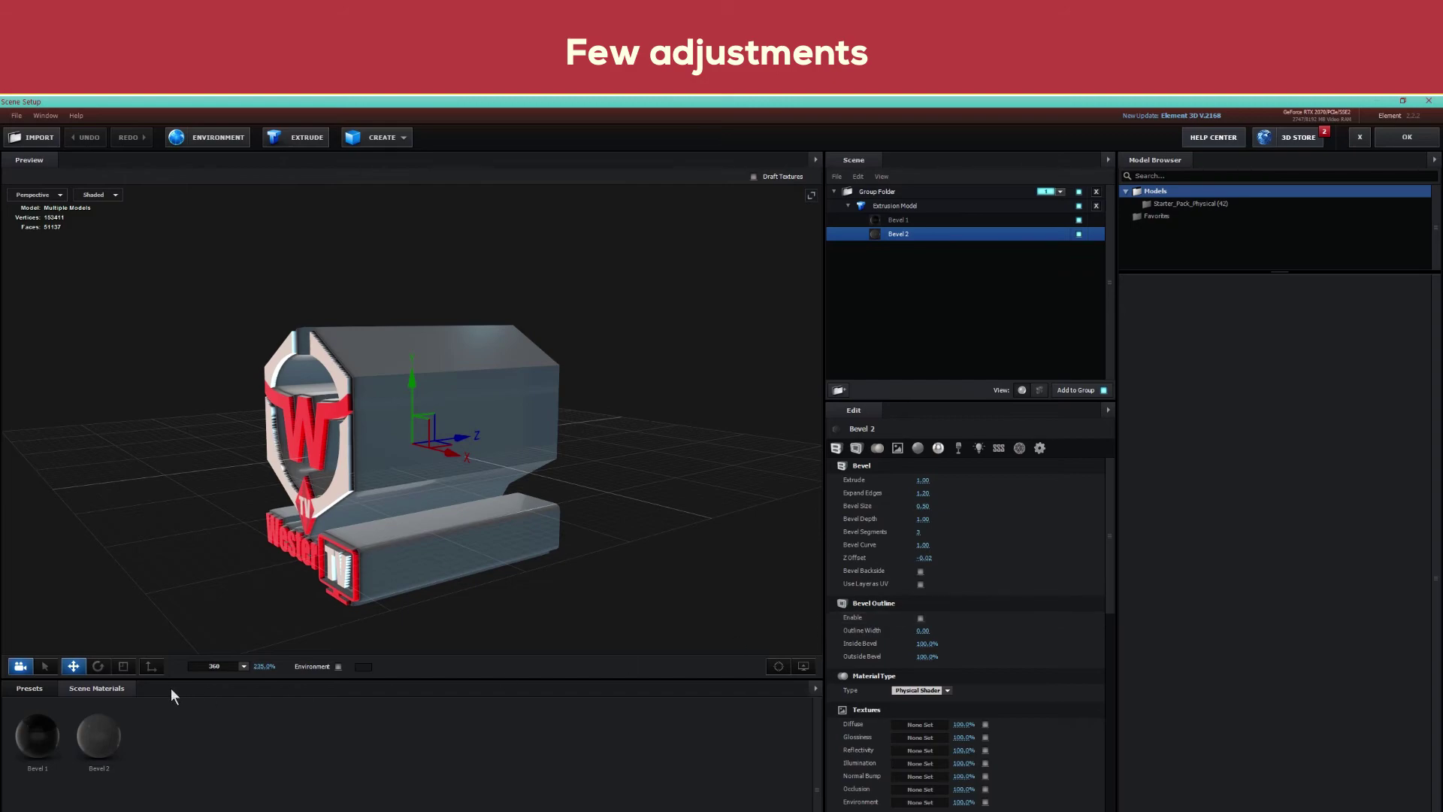
pyautogui.click(38, 688)
pyautogui.click(56, 741)
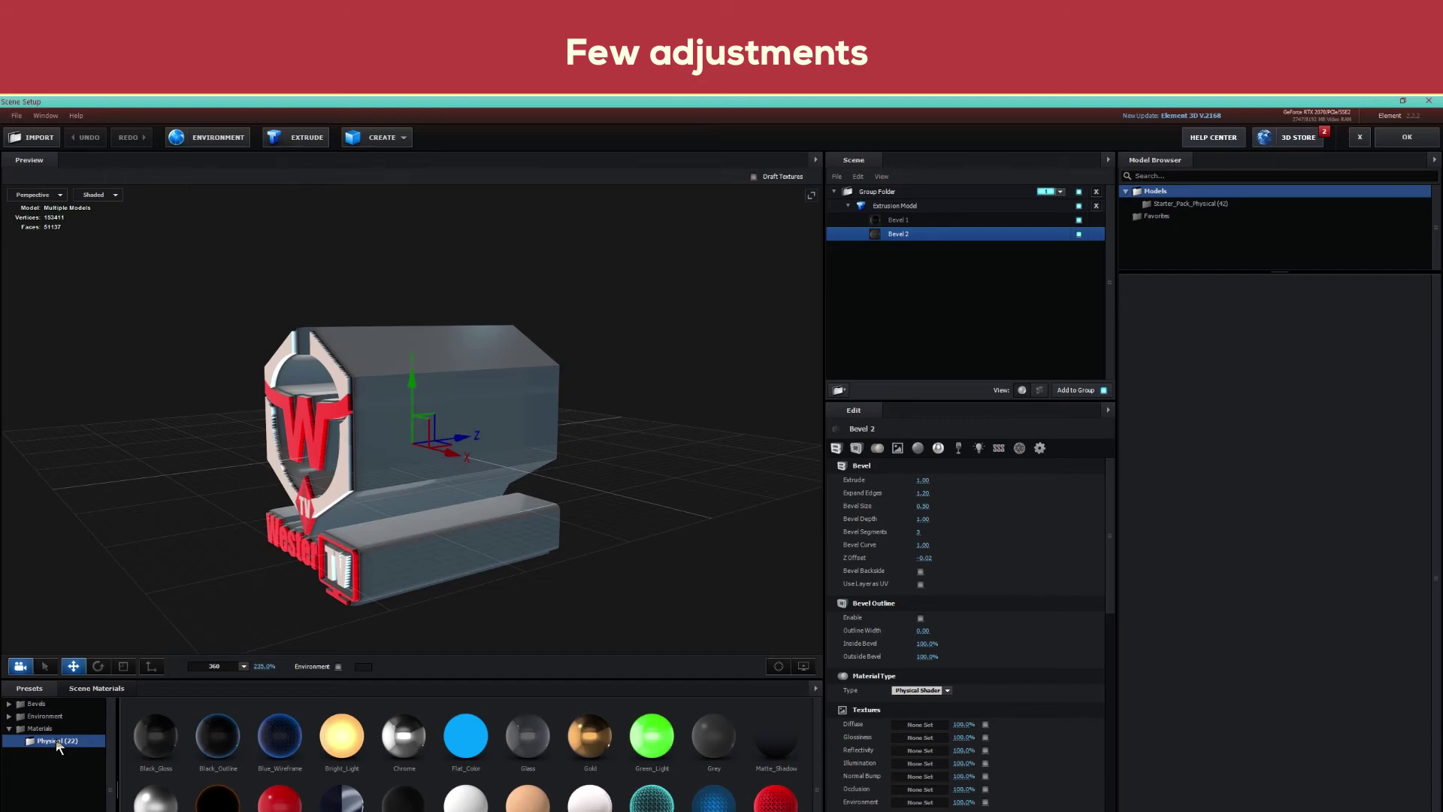
pyautogui.click(56, 720)
pyautogui.click(46, 703)
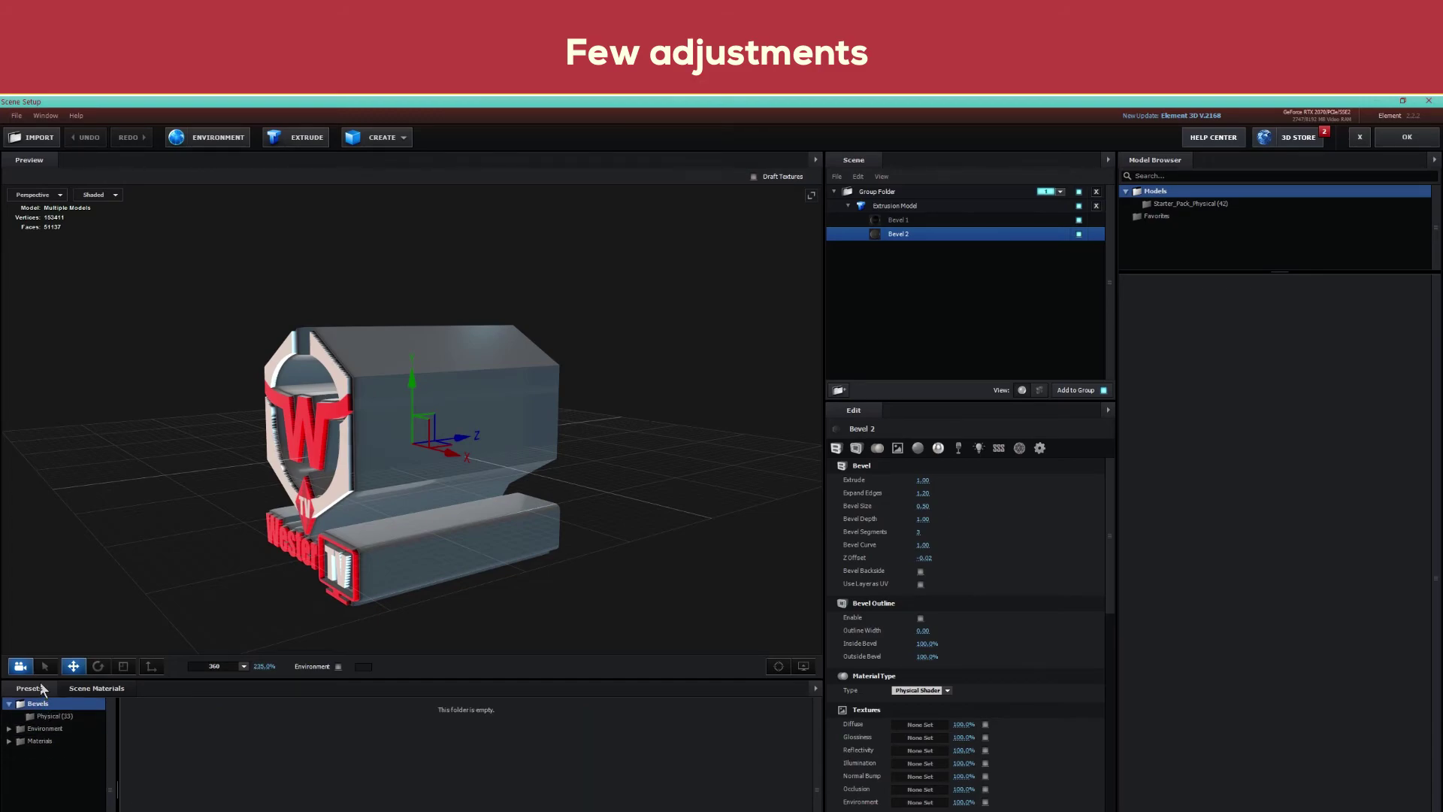
# Set the Extrusion Model's reflect mode to Spherical and shift Reflect Offset X to -0.17
pyautogui.click(881, 205)
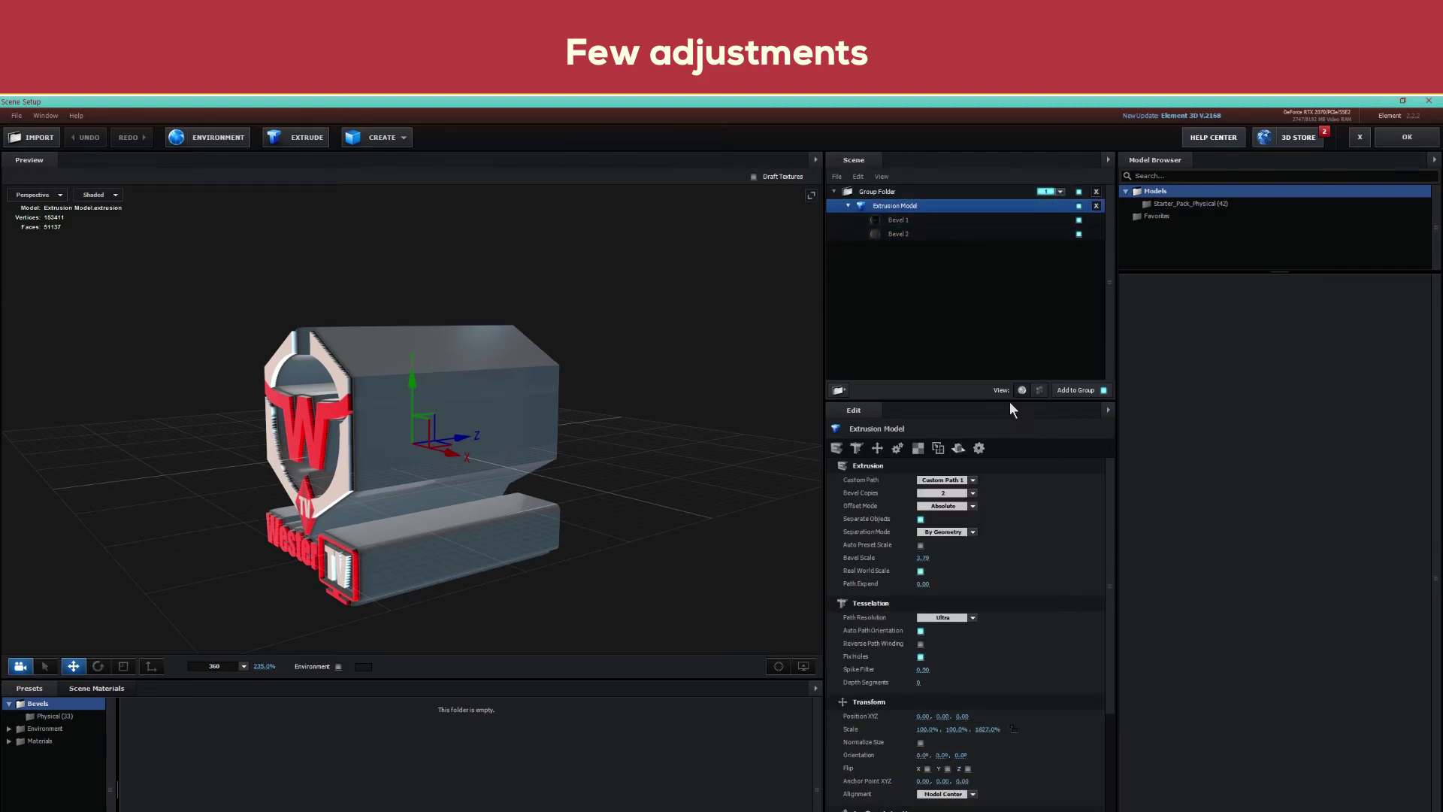
pyautogui.click(958, 448)
pyautogui.click(956, 480)
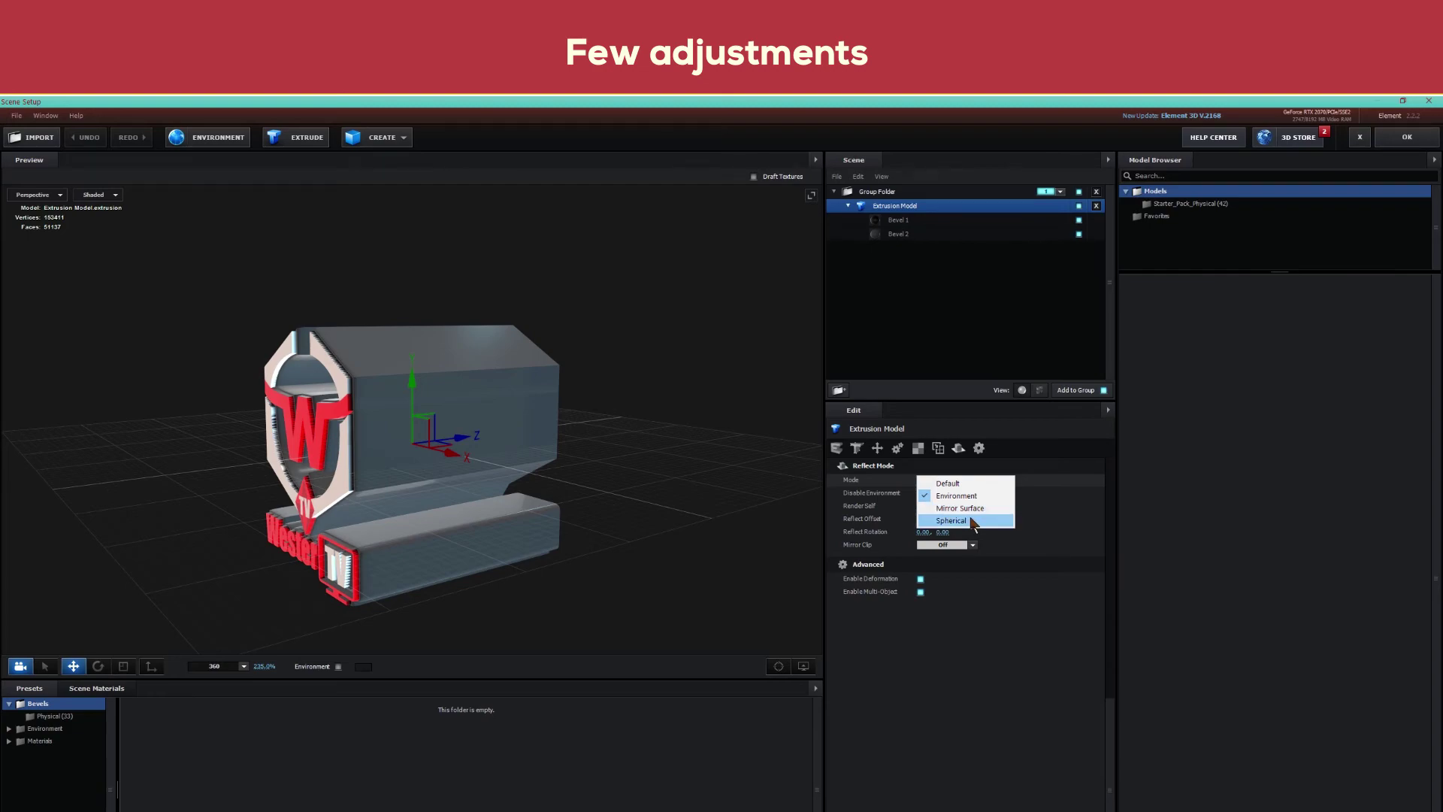
pyautogui.click(953, 520)
pyautogui.moveTo(404, 461); pyautogui.dragTo(436, 452)
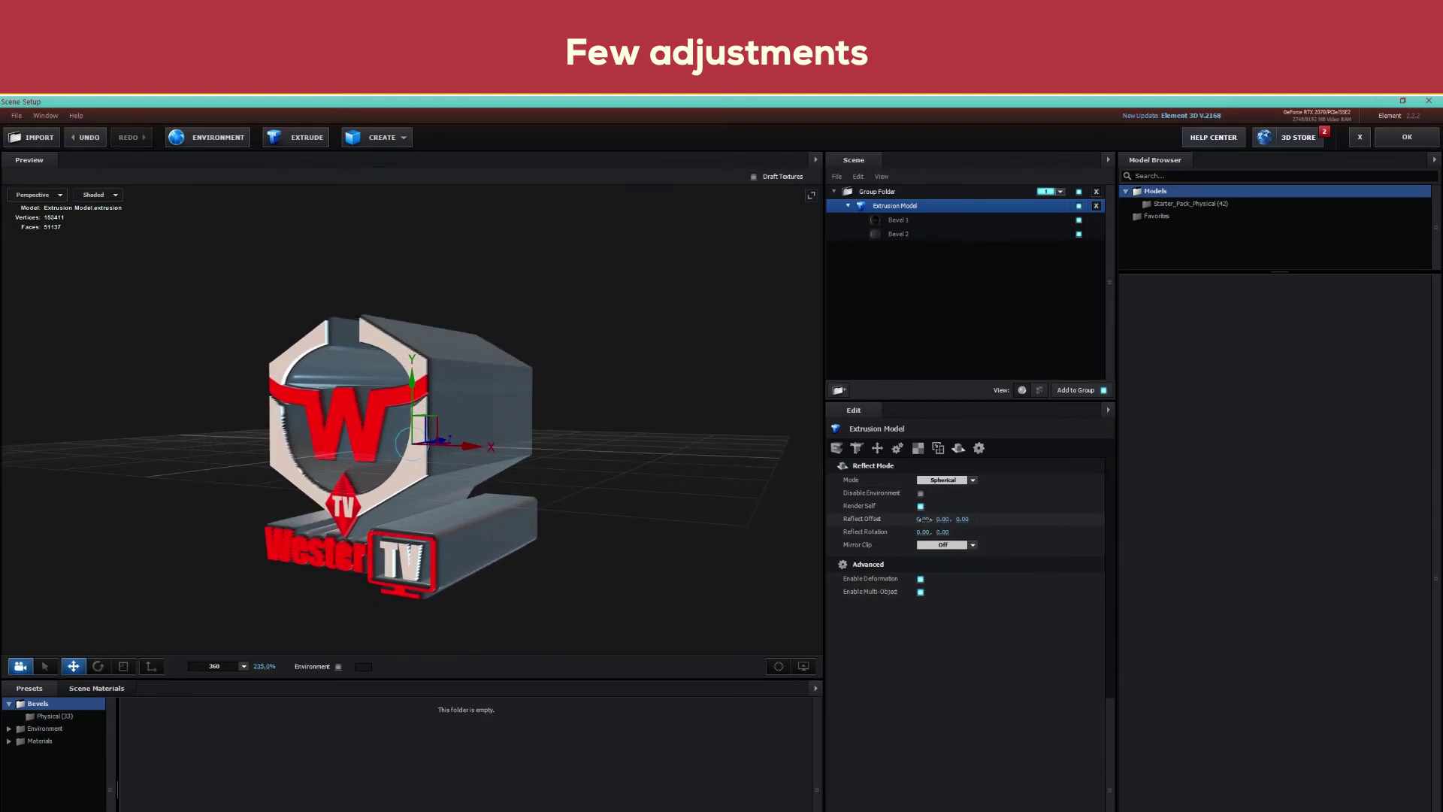
pyautogui.moveTo(922, 519)
pyautogui.mouseDown()
pyautogui.moveTo(894, 520)
pyautogui.moveTo(935, 531)
pyautogui.mouseUp()
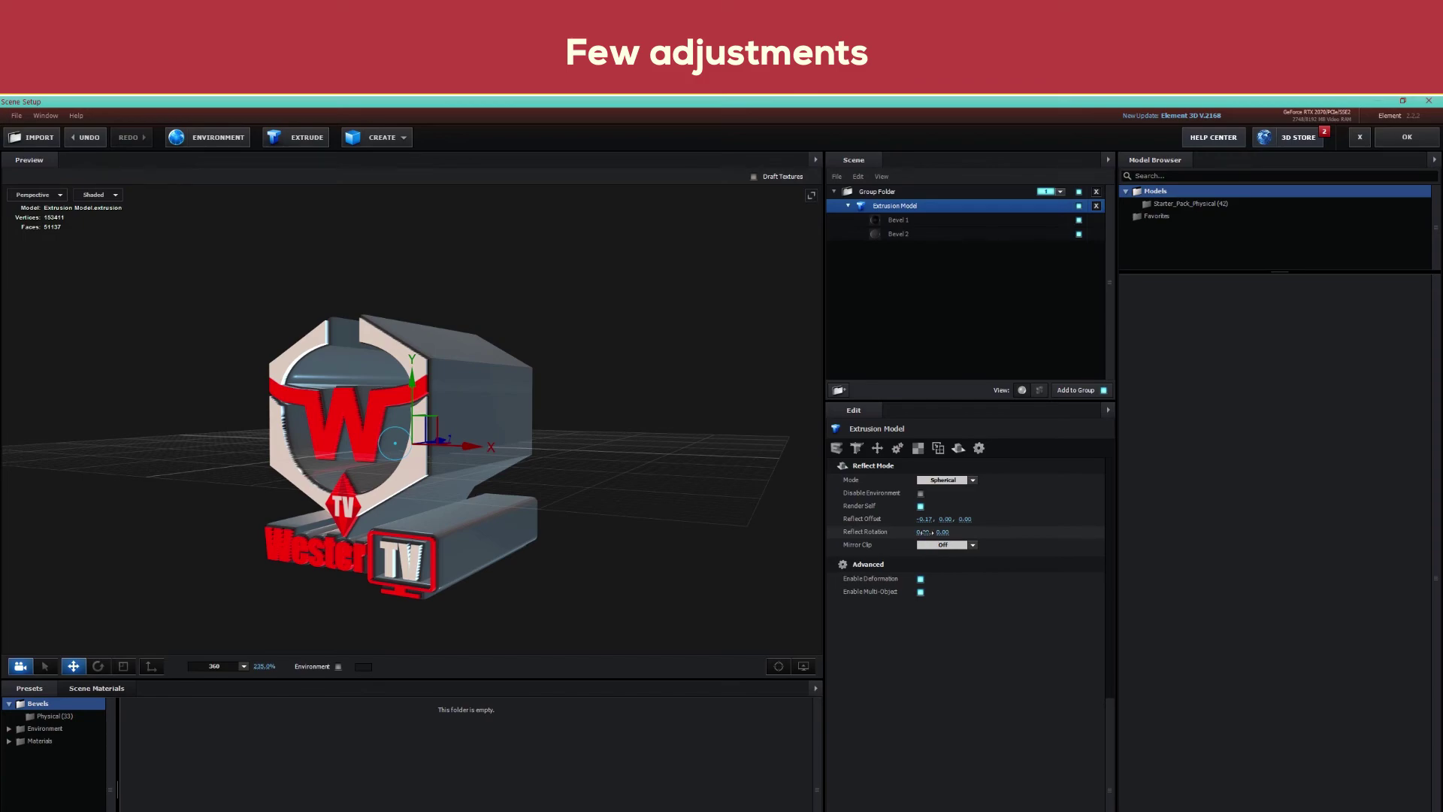
# Try Above Plane mirror clip and Disable Environment, revert both, and enable Render Self
pyautogui.click(942, 544)
pyautogui.click(938, 561)
pyautogui.click(937, 548)
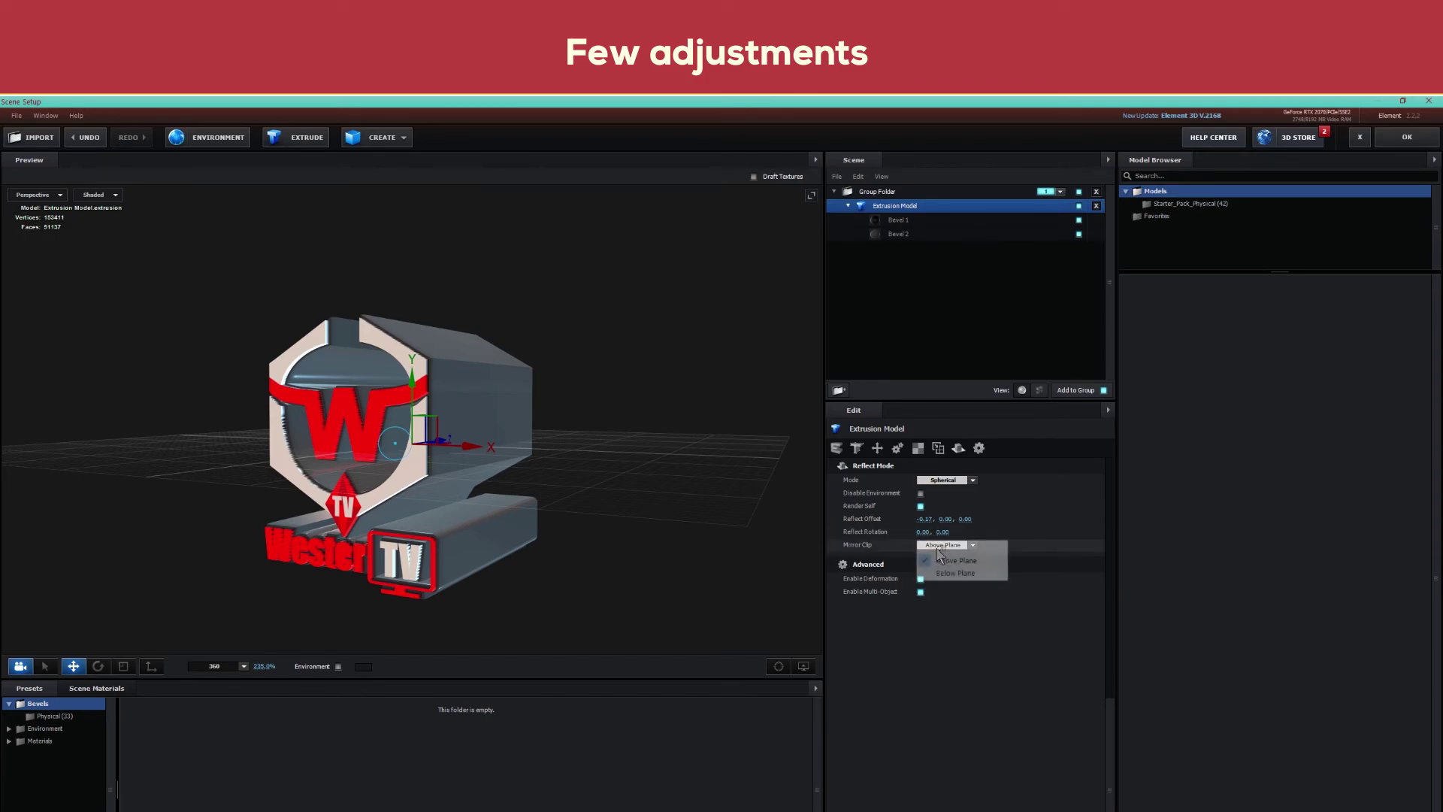
pyautogui.click(939, 545)
pyautogui.click(921, 493)
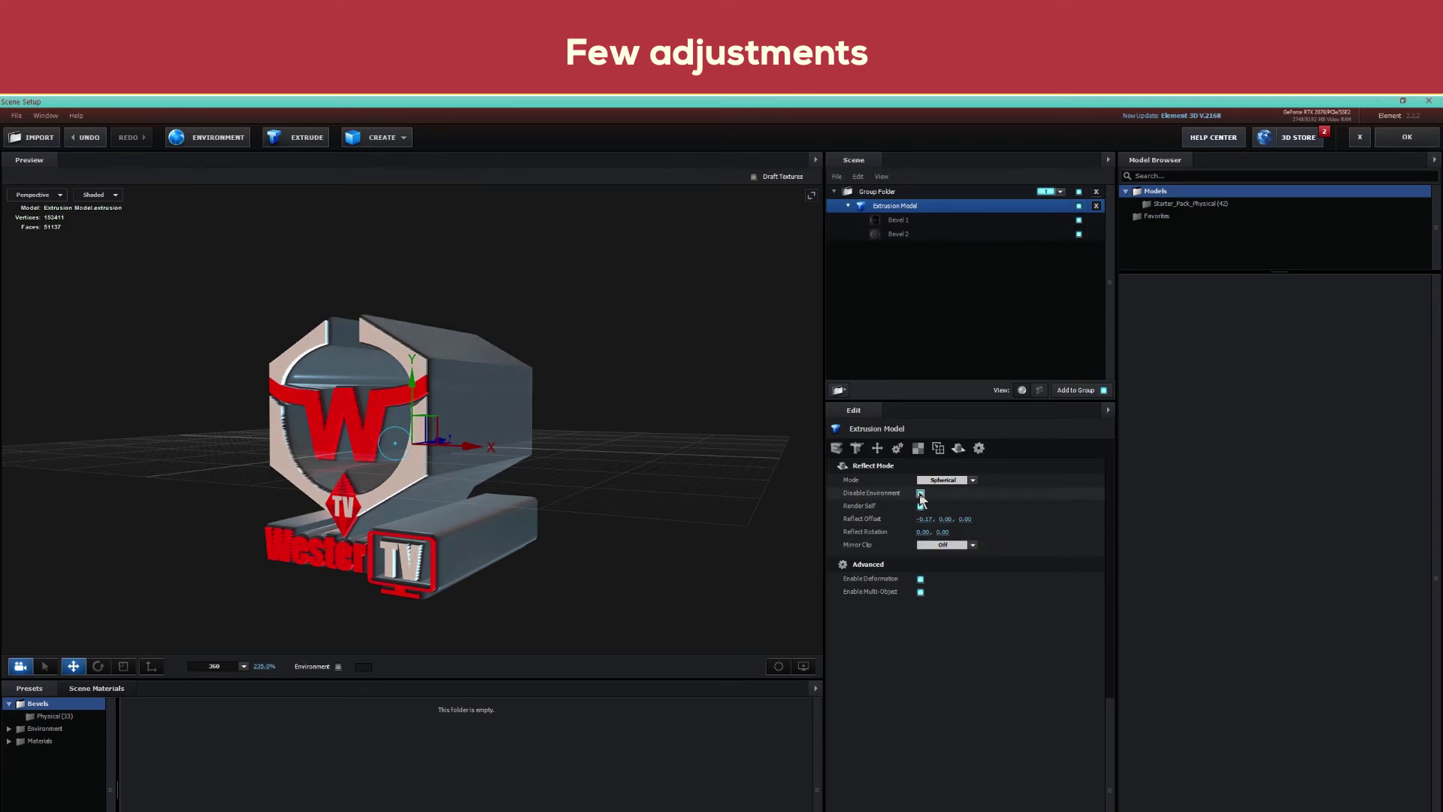
pyautogui.click(920, 494)
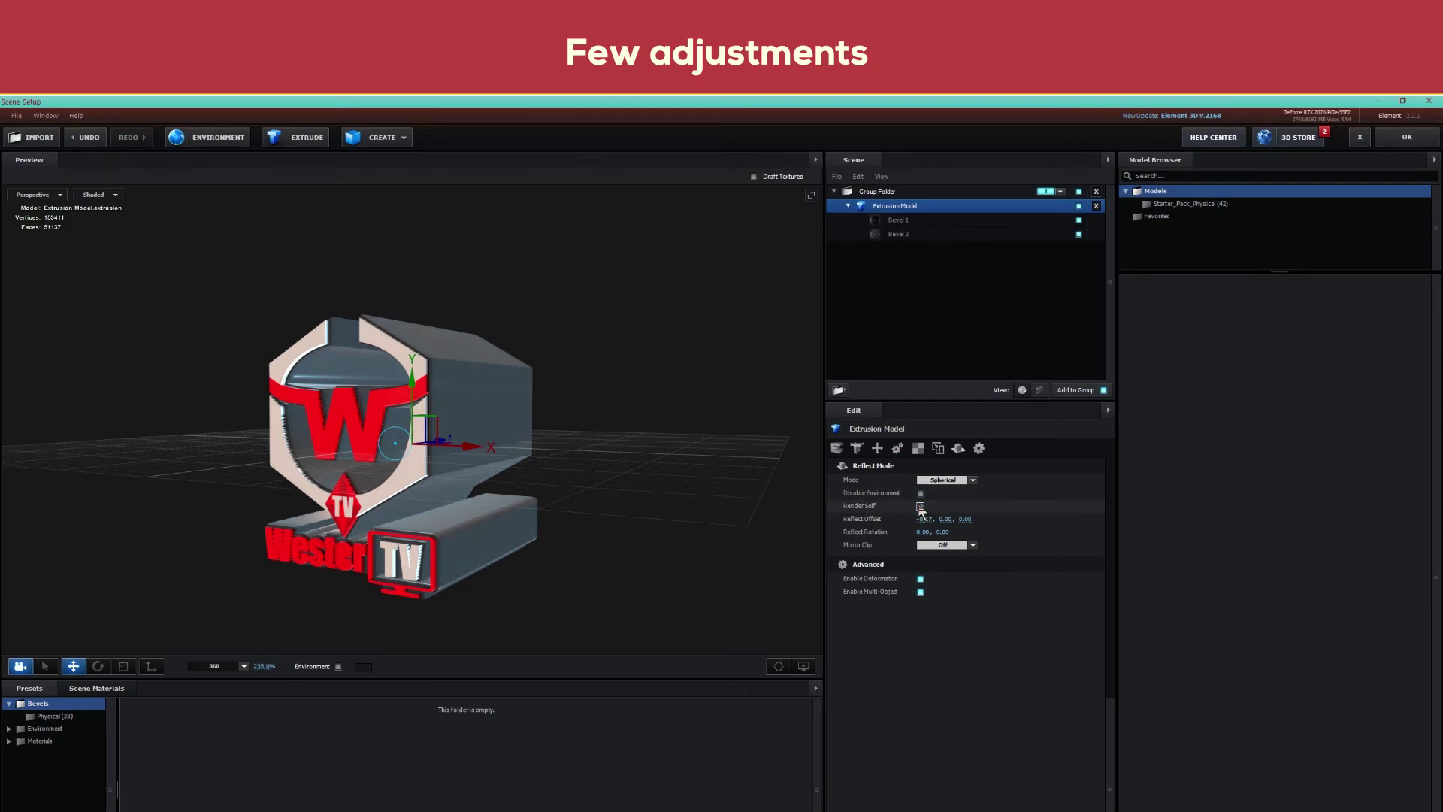
pyautogui.click(920, 506)
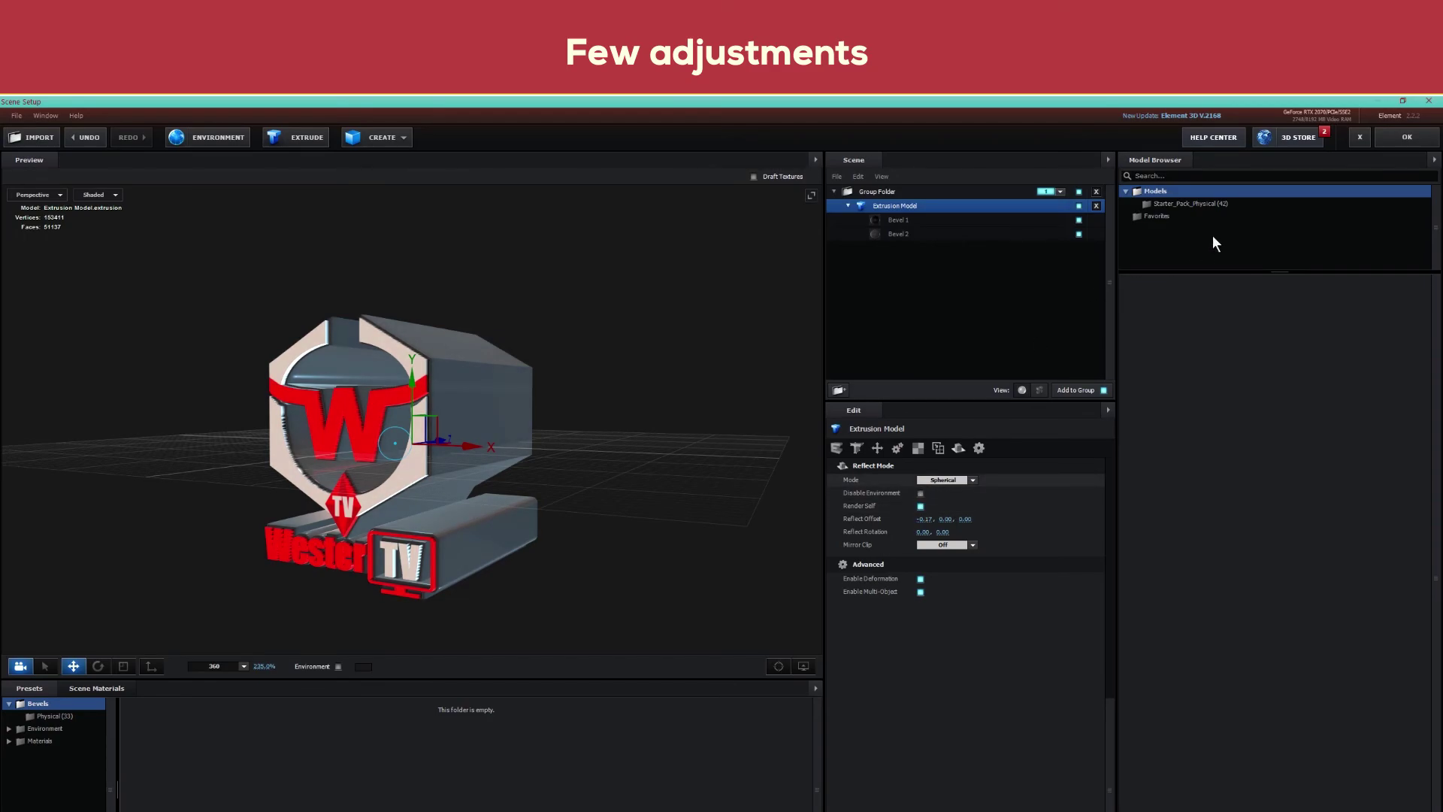
pyautogui.click(896, 220)
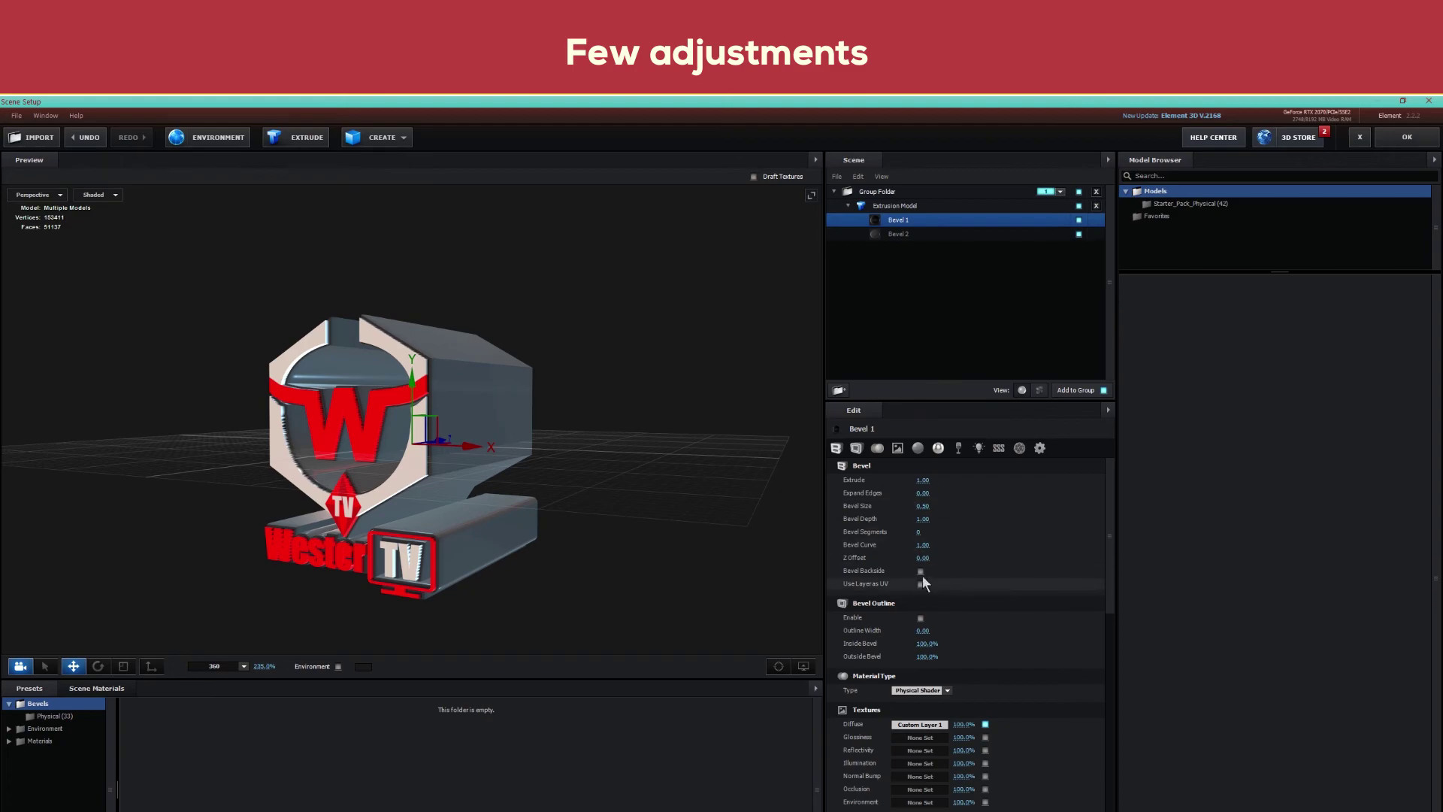
# Raise Bevel 1's reflectivity intensity to 51% and give its diffuse colour a pinkish tint
pyautogui.click(896, 448)
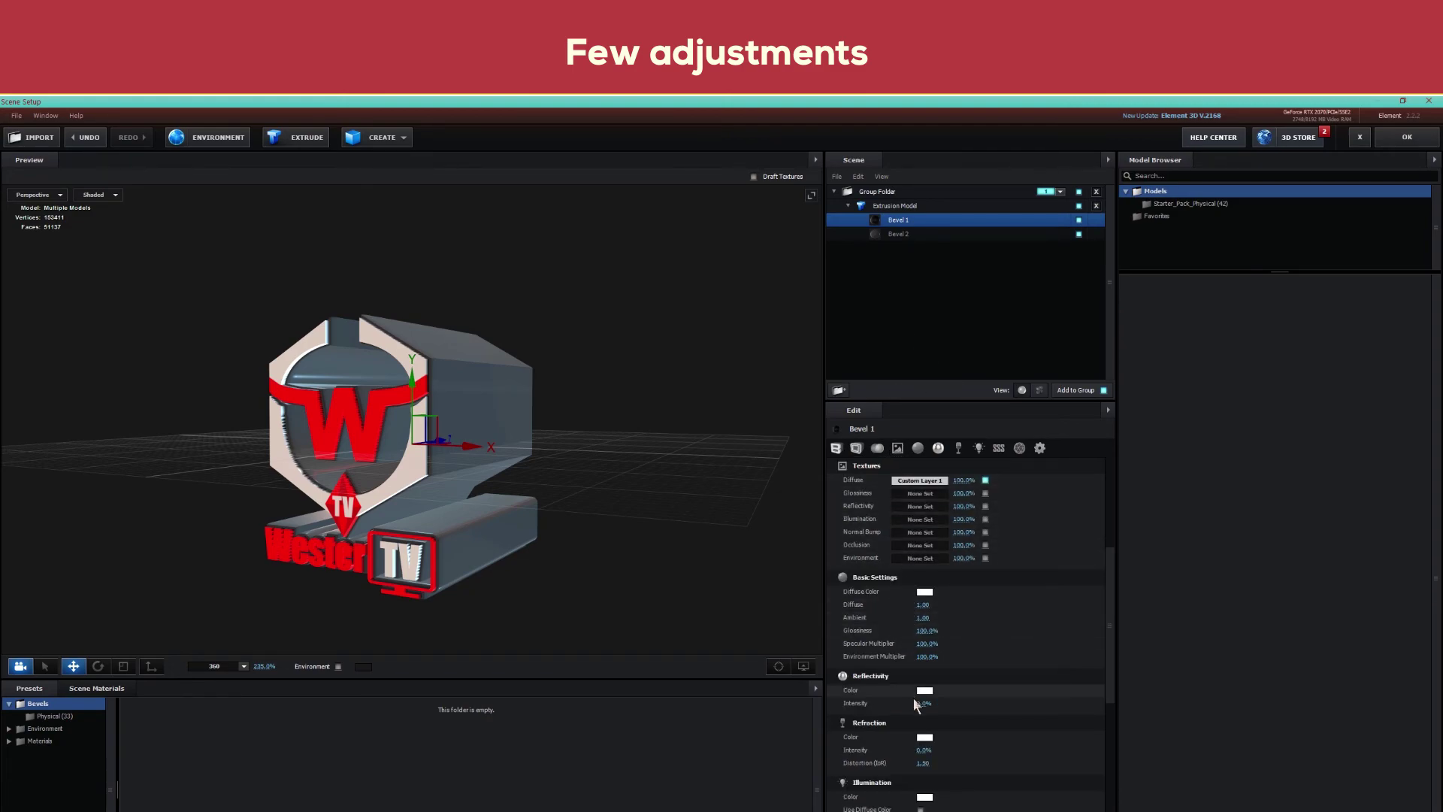
pyautogui.moveTo(923, 703)
pyautogui.mouseDown()
pyautogui.moveTo(907, 696)
pyautogui.moveTo(934, 697)
pyautogui.mouseUp()
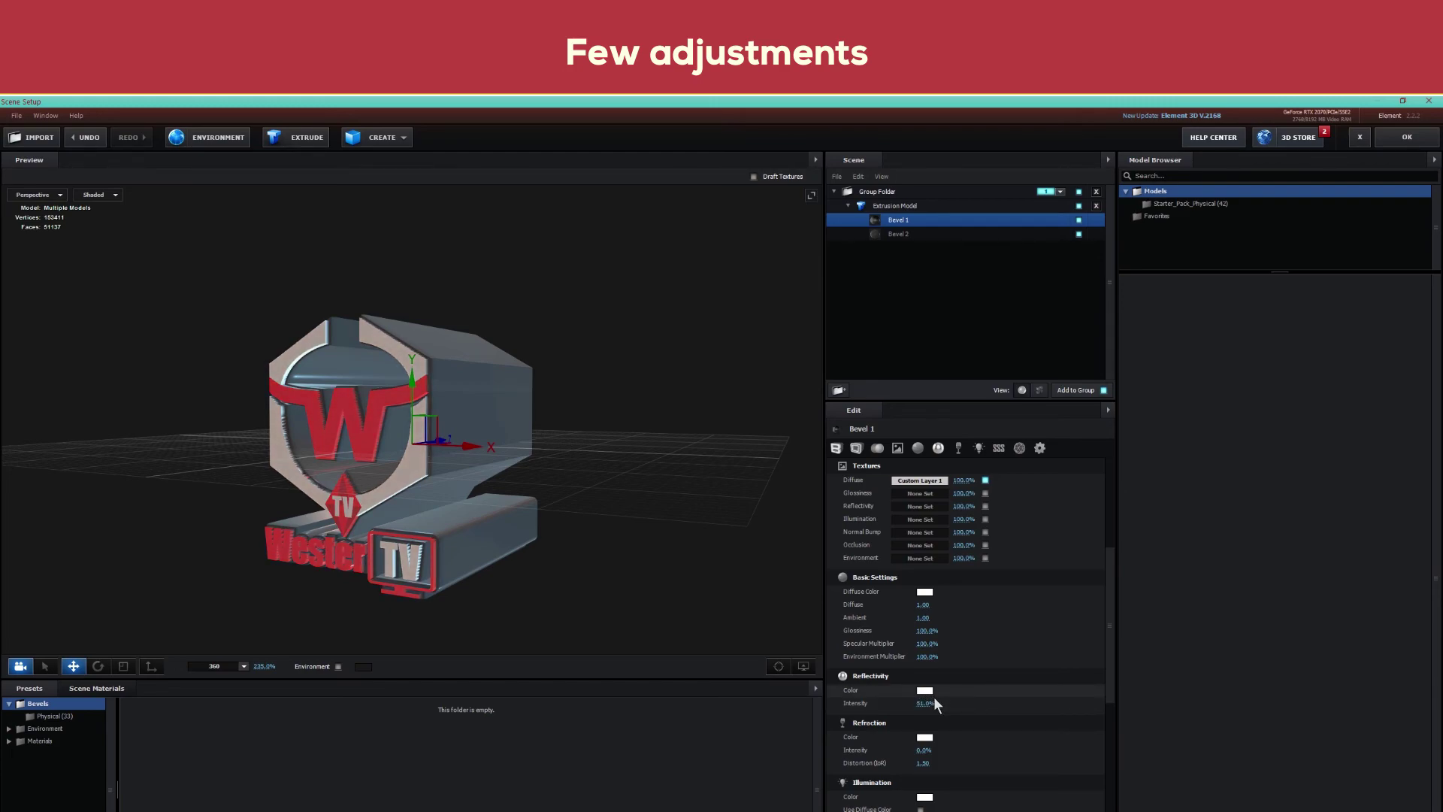
pyautogui.click(923, 592)
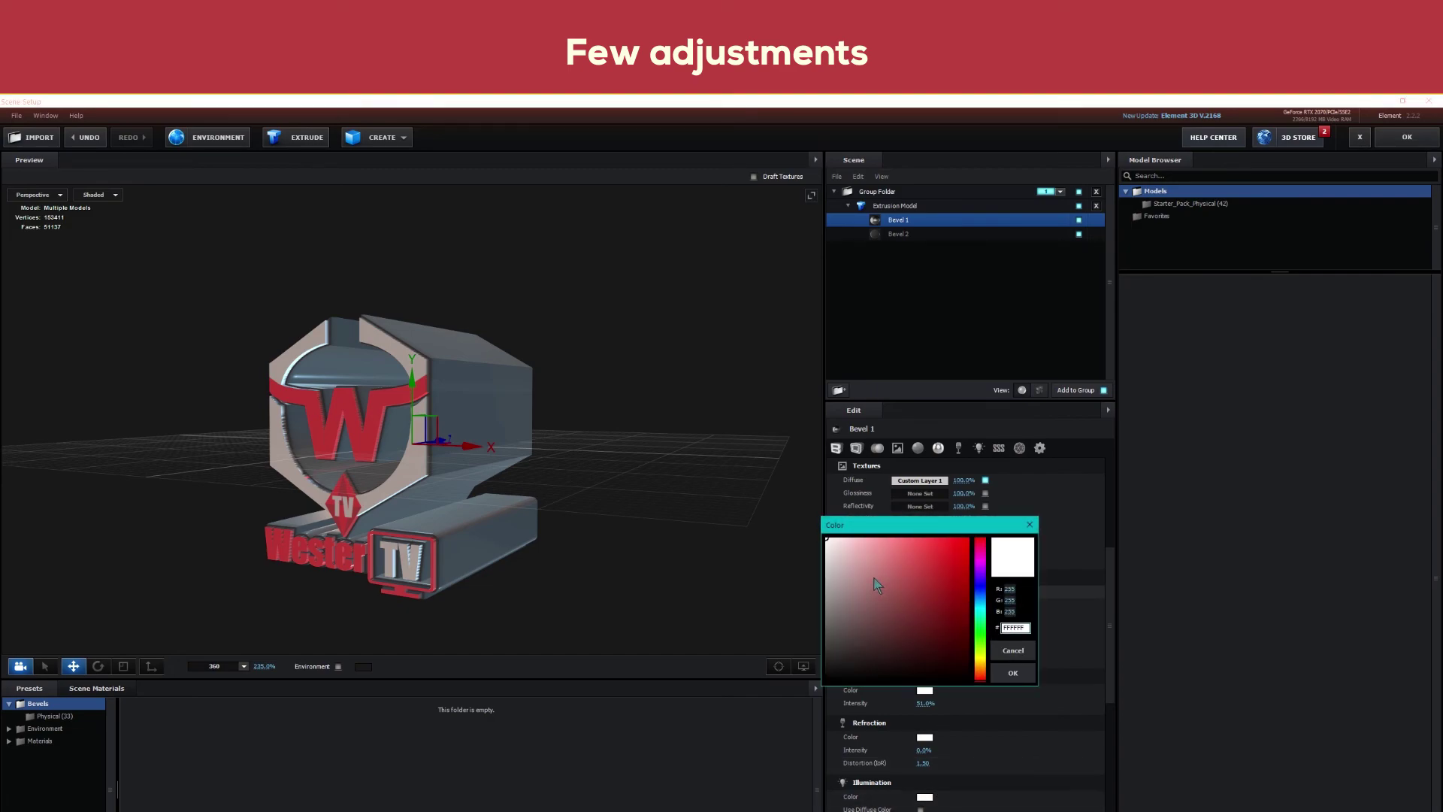
pyautogui.moveTo(842, 554); pyautogui.dragTo(817, 546)
pyautogui.click(1013, 673)
pyautogui.moveTo(607, 511); pyautogui.dragTo(625, 507)
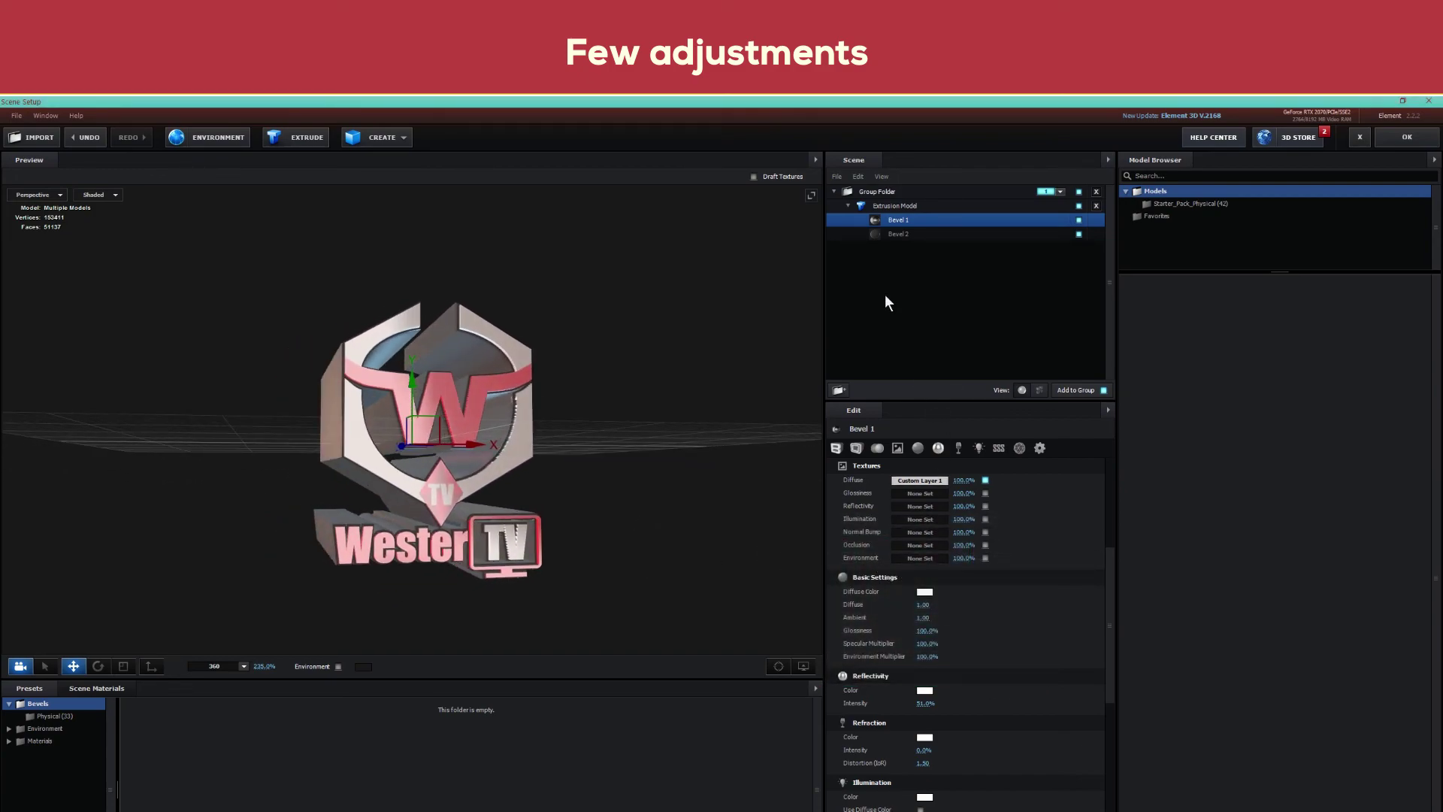
pyautogui.click(893, 234)
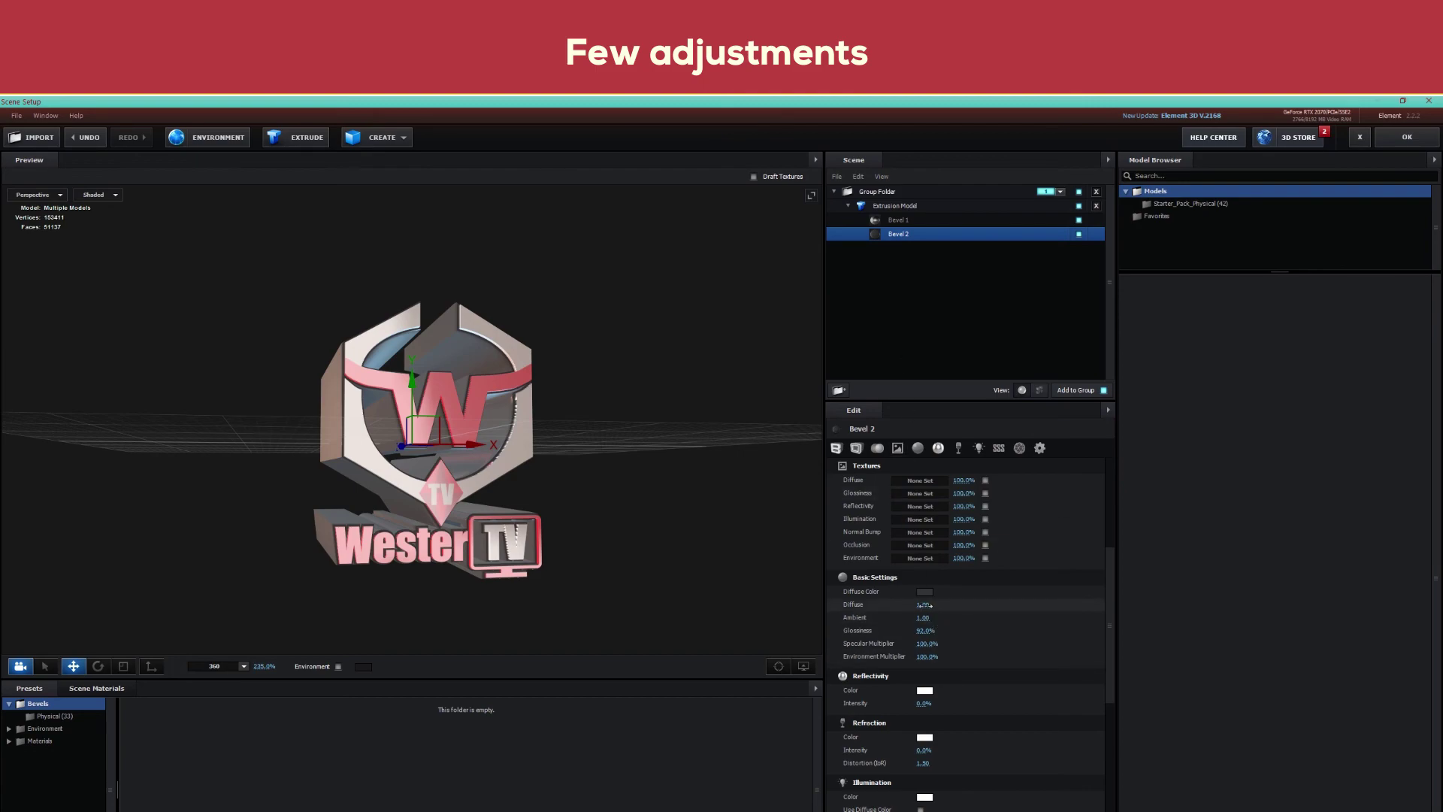
# Set Bevel 2's diffuse to 0.18, adjust glossiness, environment 96%, reflectivity 35%, then apply
pyautogui.moveTo(926, 604); pyautogui.dragTo(830, 596)
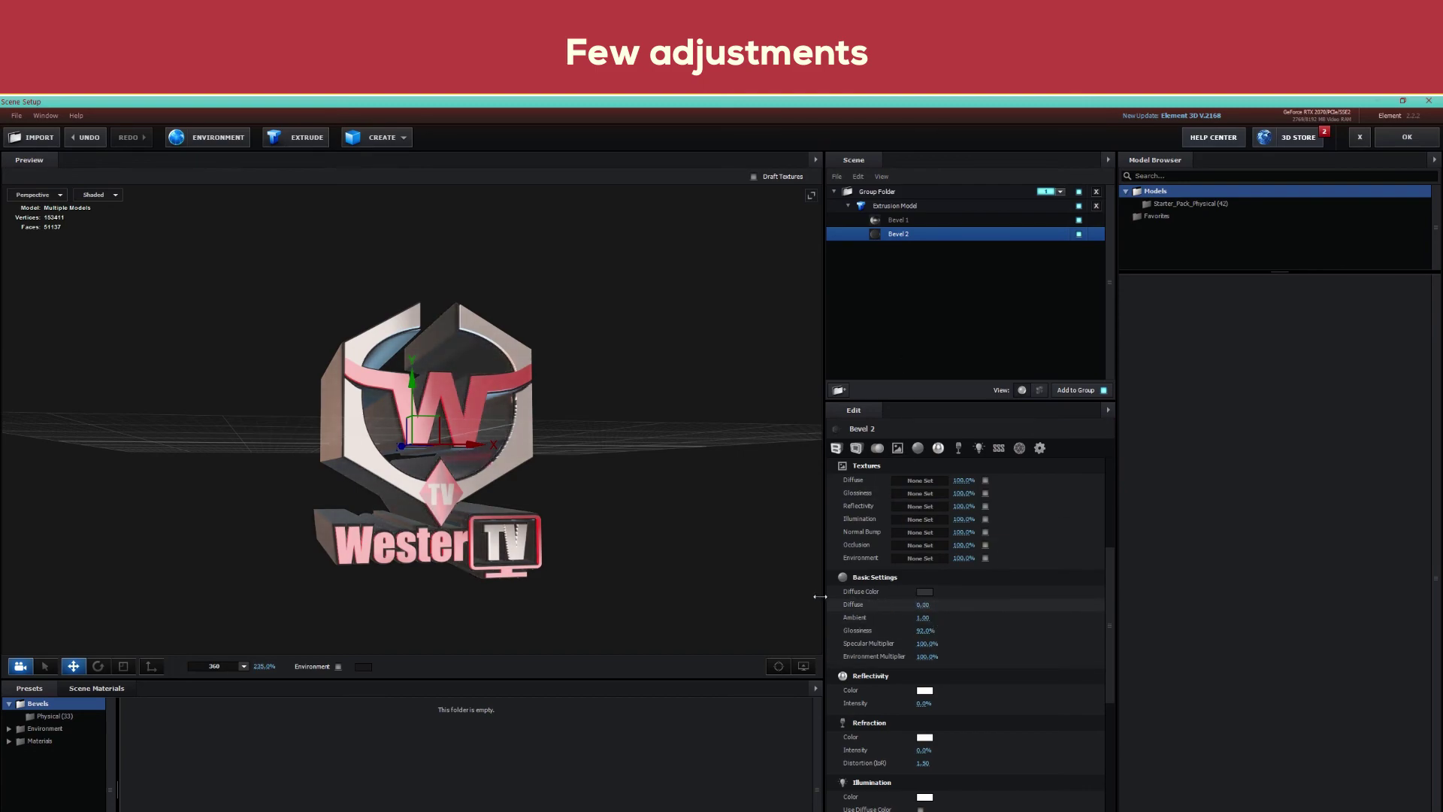
pyautogui.moveTo(924, 629); pyautogui.dragTo(860, 636)
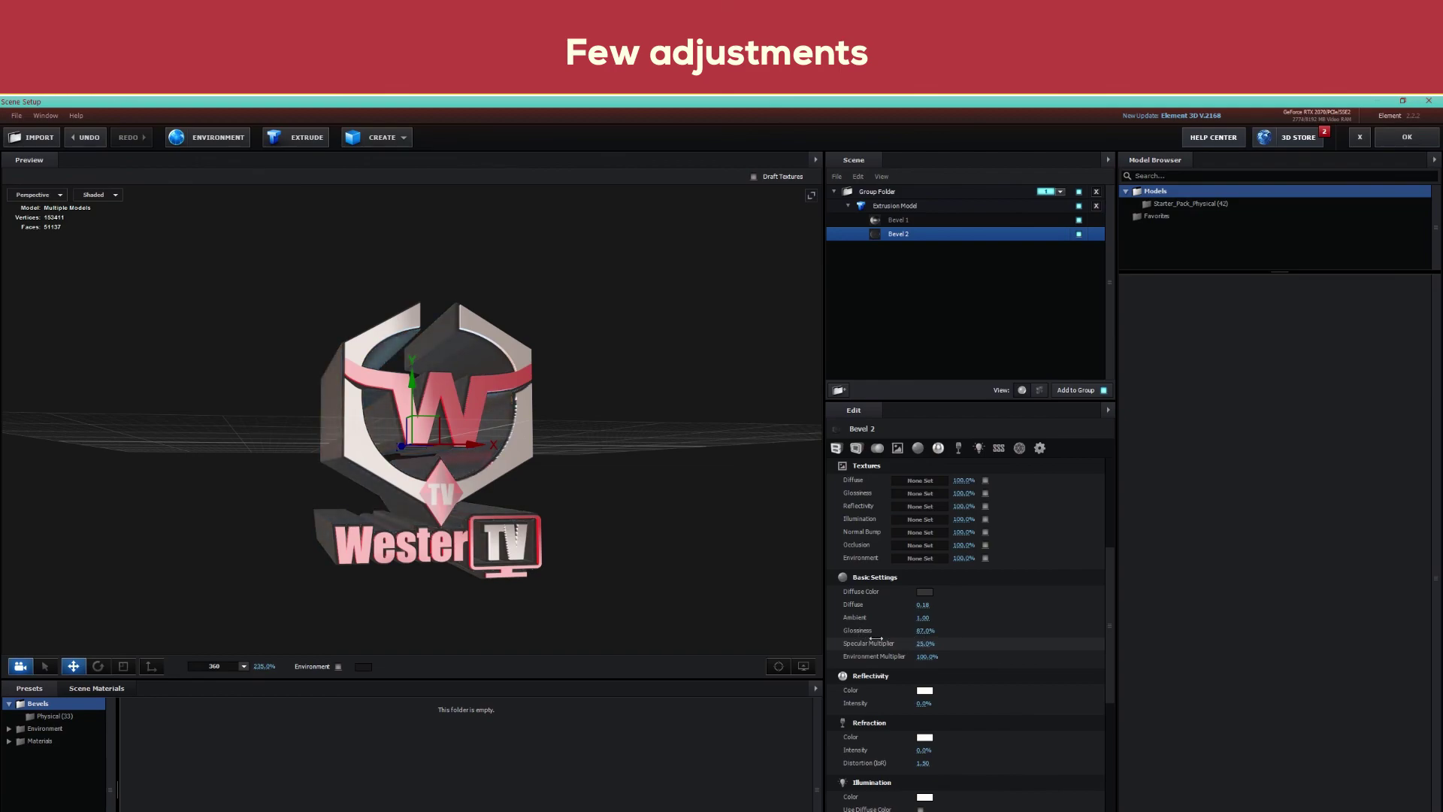
pyautogui.moveTo(927, 656); pyautogui.dragTo(840, 644)
pyautogui.moveTo(922, 703); pyautogui.dragTo(950, 707)
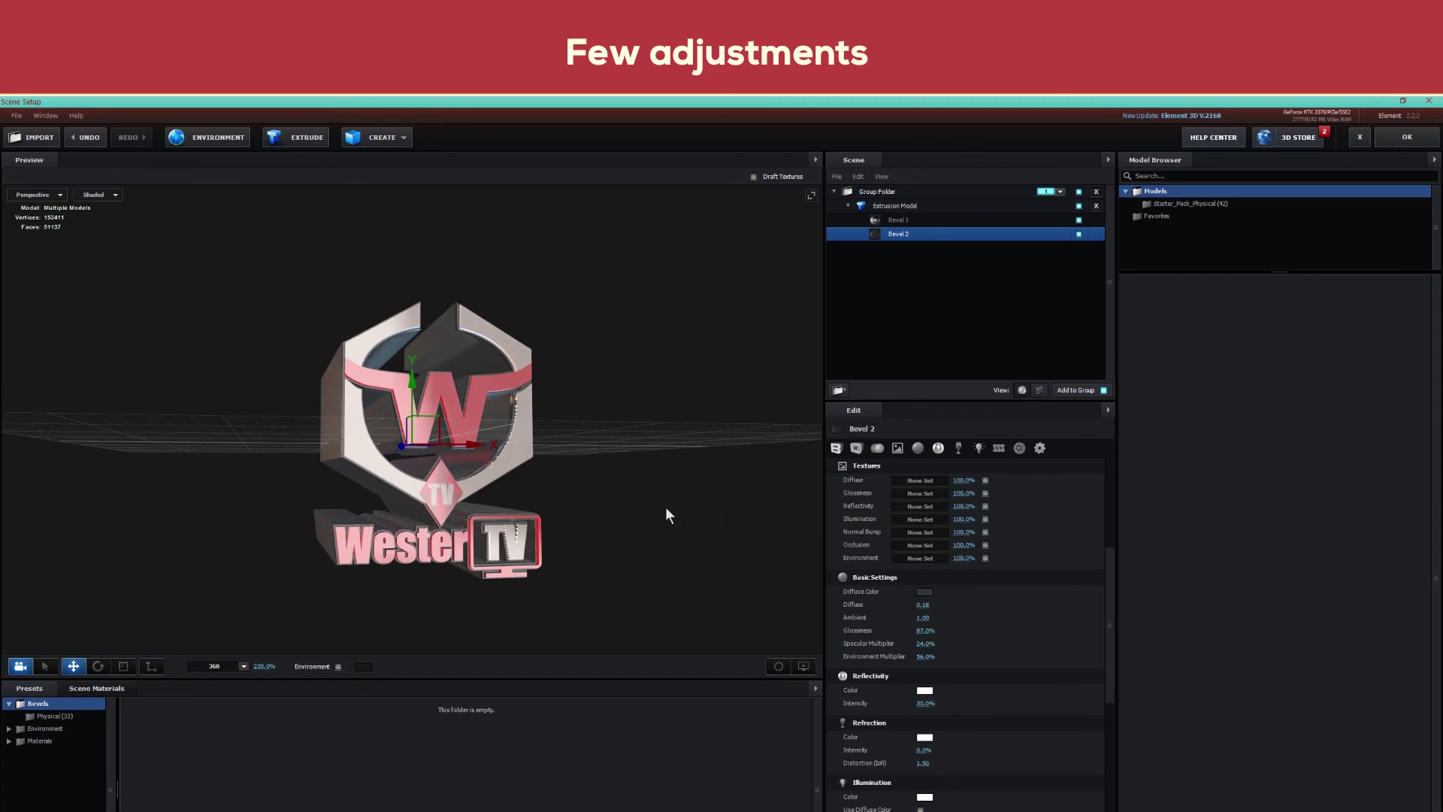
pyautogui.click(1392, 144)
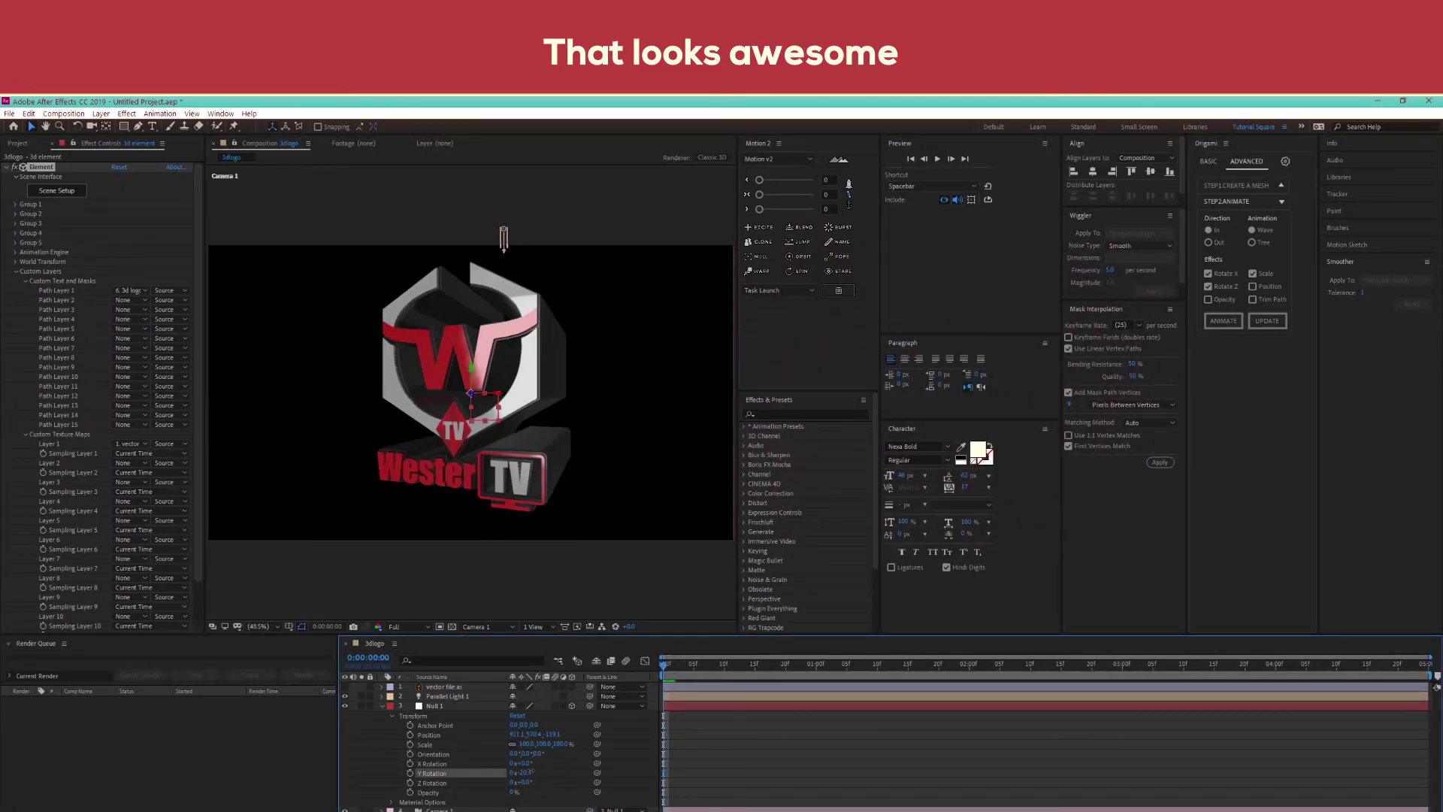
# Scrub the Y Rotation from -20.3° to a positive value so the logo faces the camera
pyautogui.moveTo(504, 237)
pyautogui.mouseDown()
pyautogui.moveTo(580, 254)
pyautogui.moveTo(605, 282)
pyautogui.moveTo(541, 244)
pyautogui.moveTo(515, 240)
pyautogui.moveTo(604, 270)
pyautogui.moveTo(488, 238)
pyautogui.mouseUp()
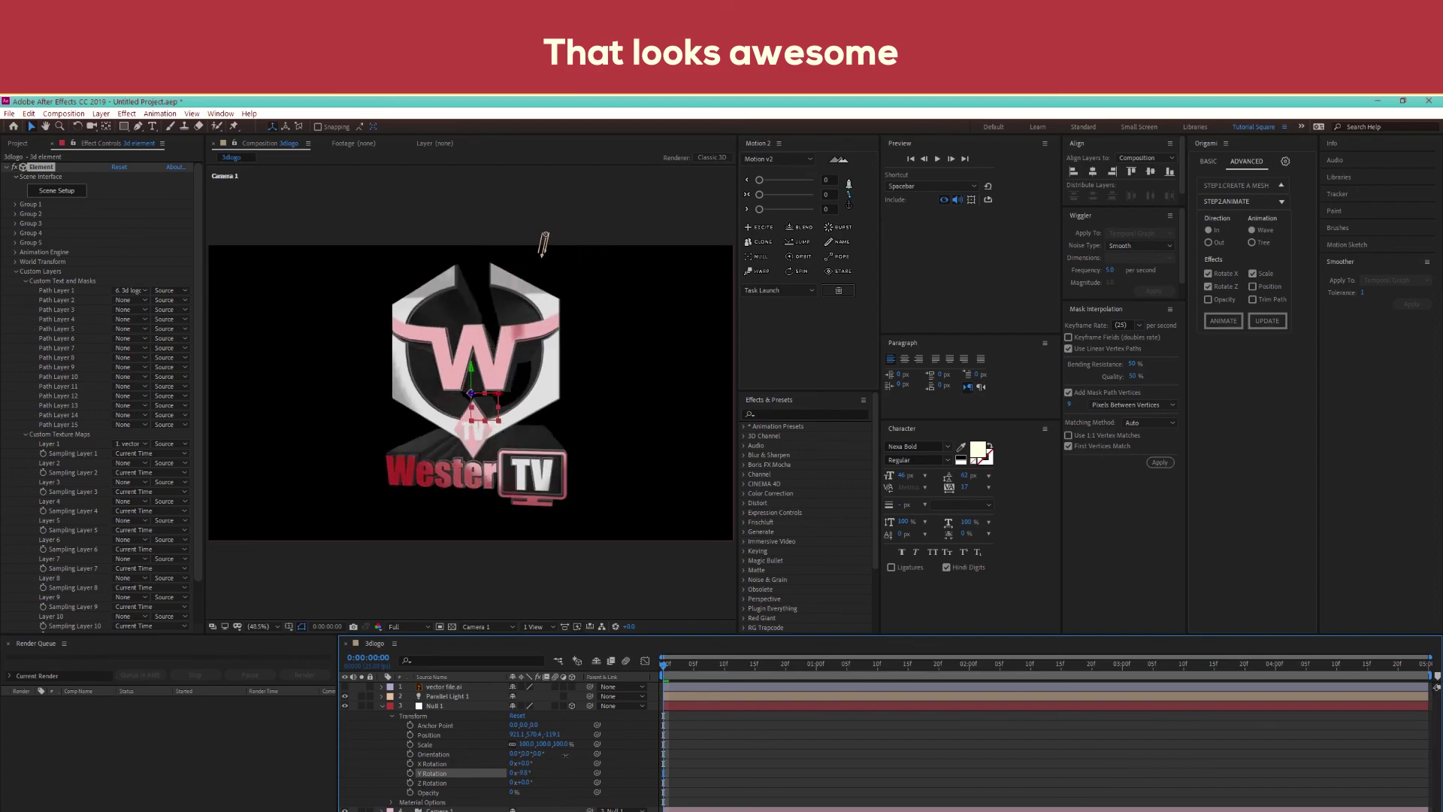